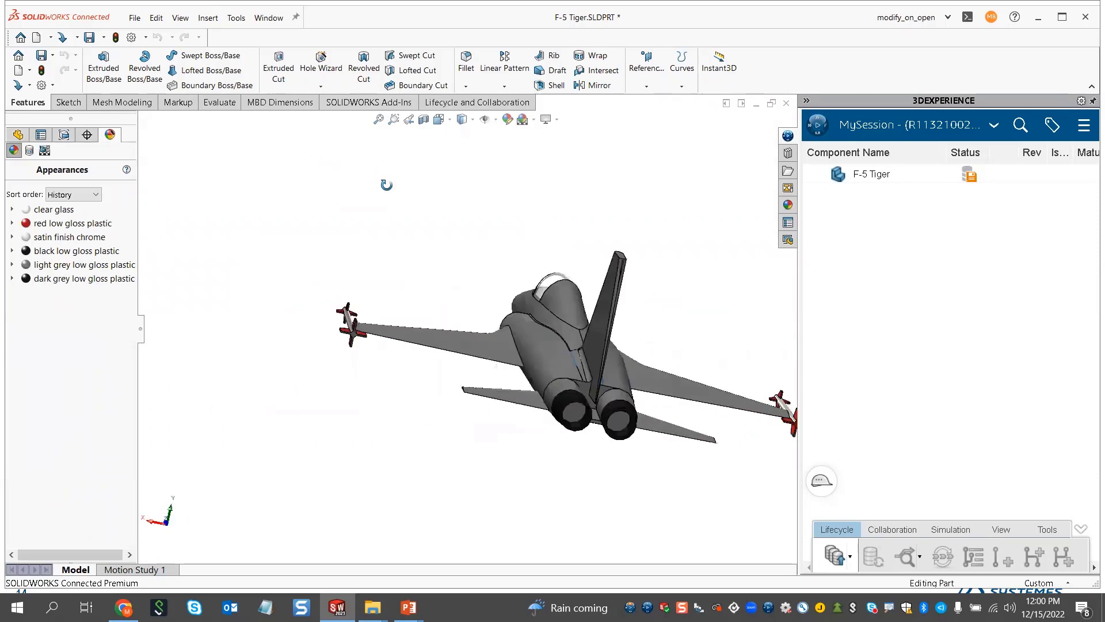
# Add a new camera to the scene of the F-5 Tiger model
pyautogui.scroll(2, 484, 188)
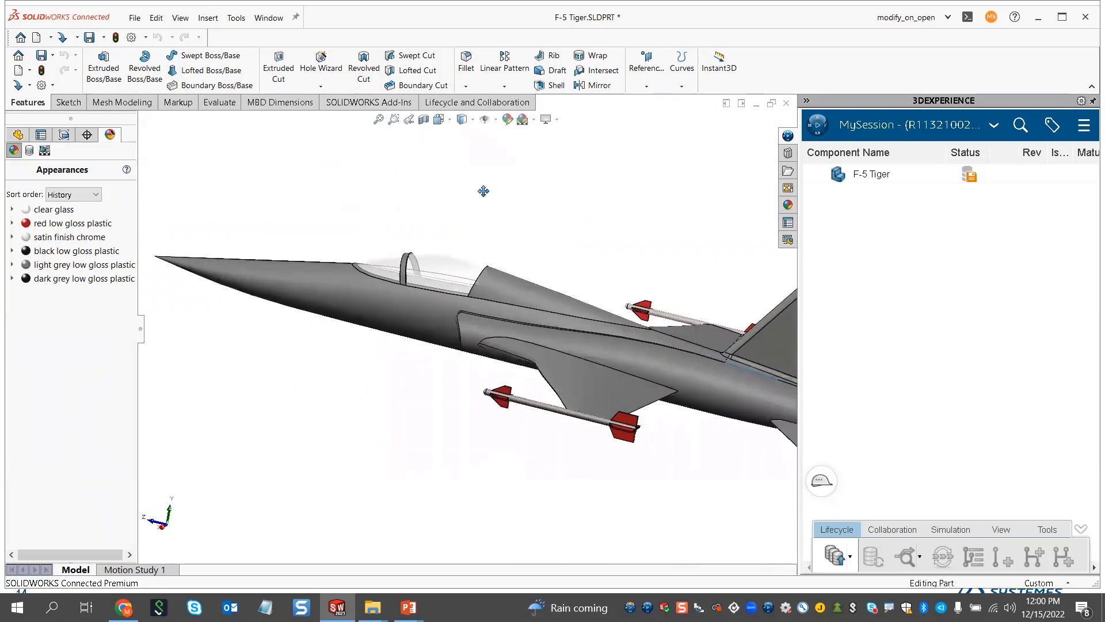
pyautogui.scroll(-5, 478, 227)
pyautogui.scroll(8, 484, 231)
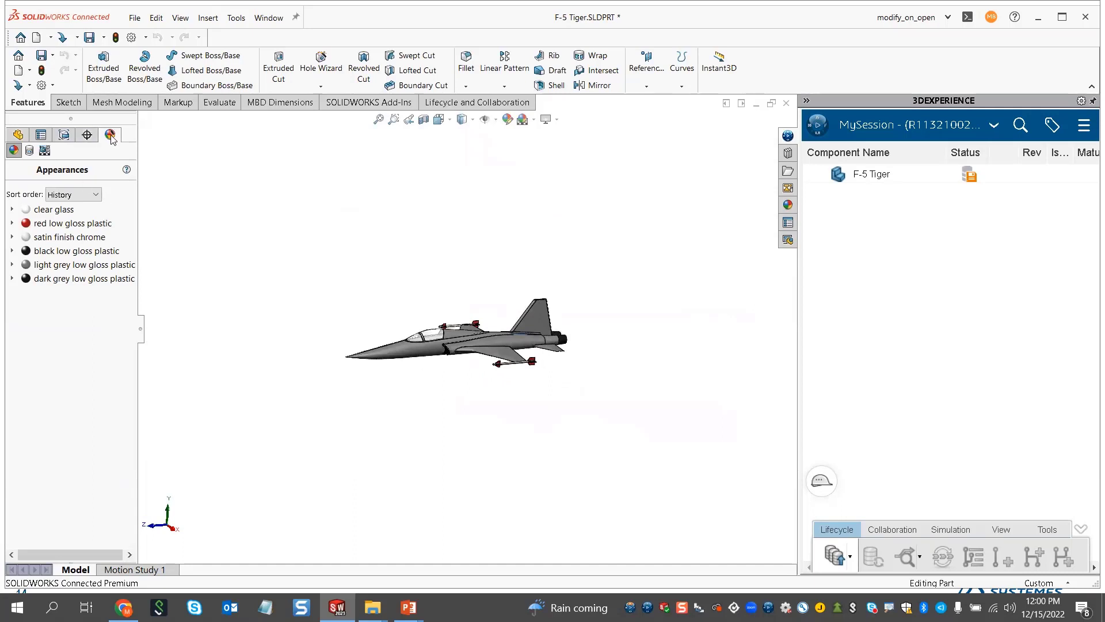
pyautogui.click(45, 150)
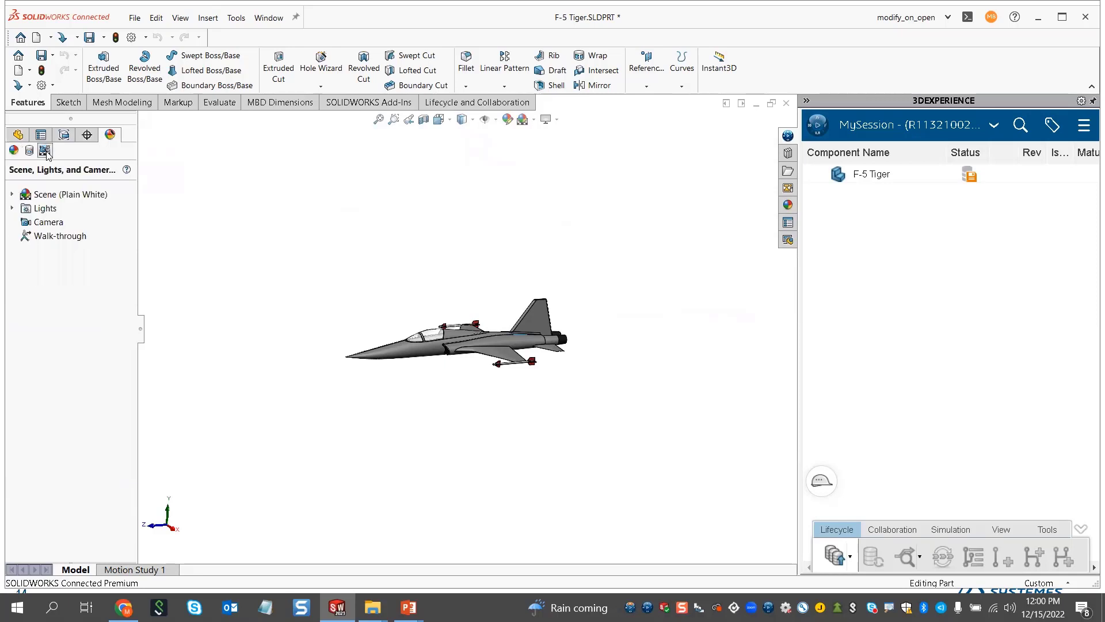
pyautogui.rightClick(50, 225)
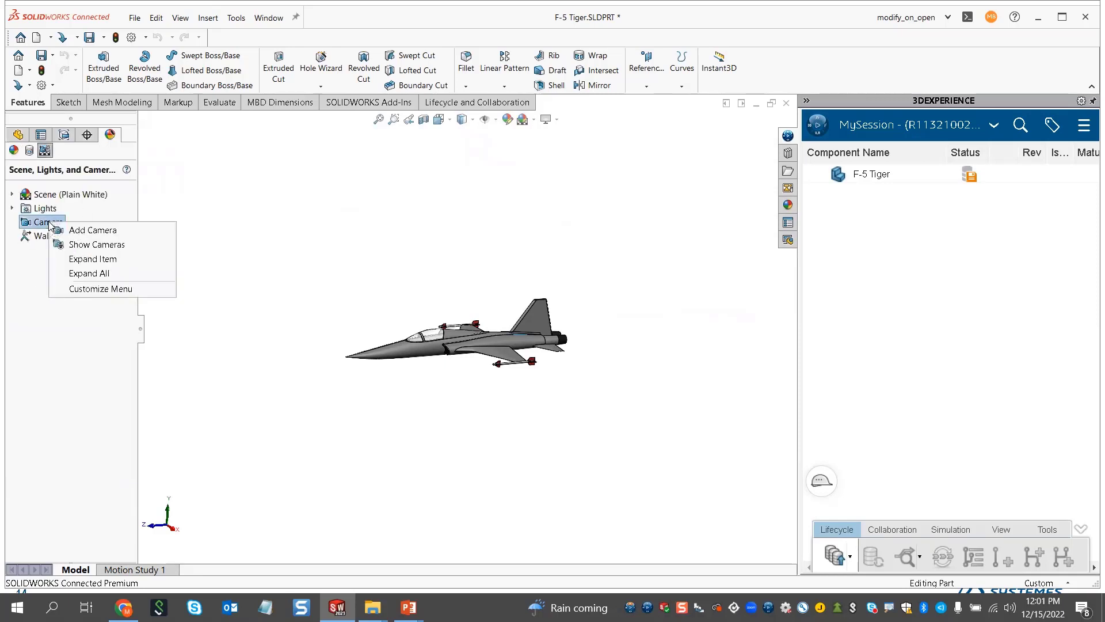
pyautogui.click(86, 231)
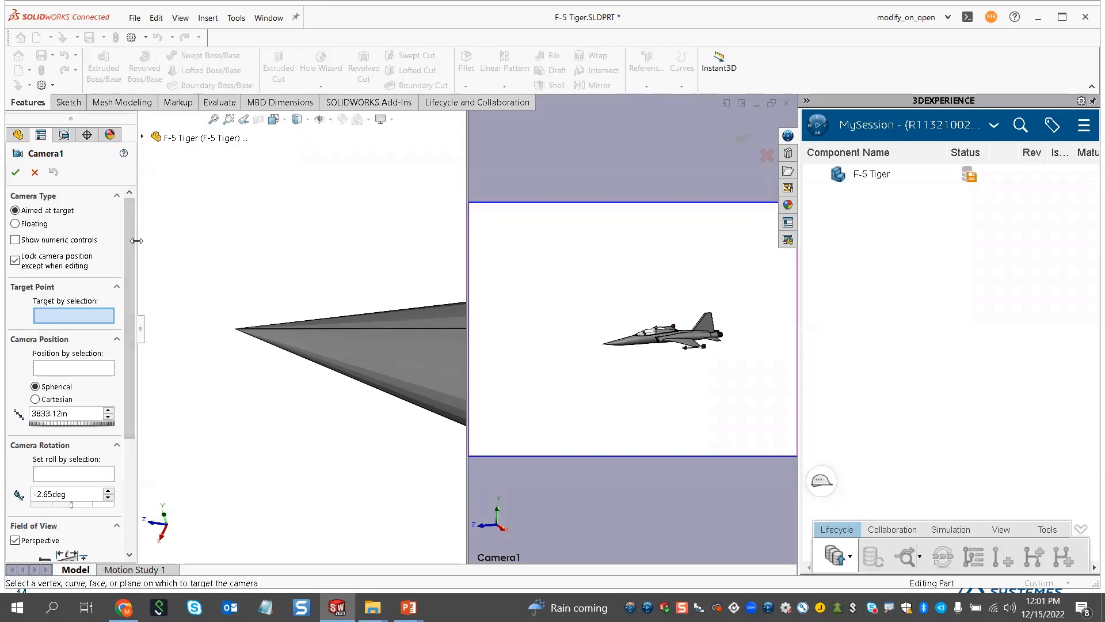
# Widen the camera settings area and enable numeric controls for the target-aimed camera
pyautogui.moveTo(136, 240); pyautogui.dragTo(201, 245)
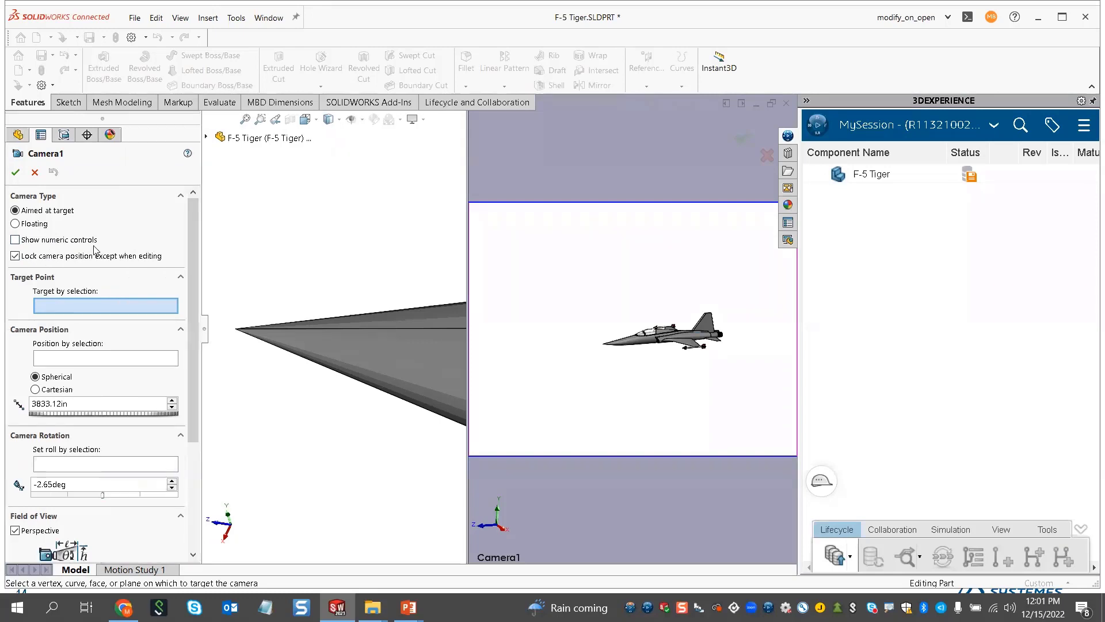
pyautogui.click(16, 241)
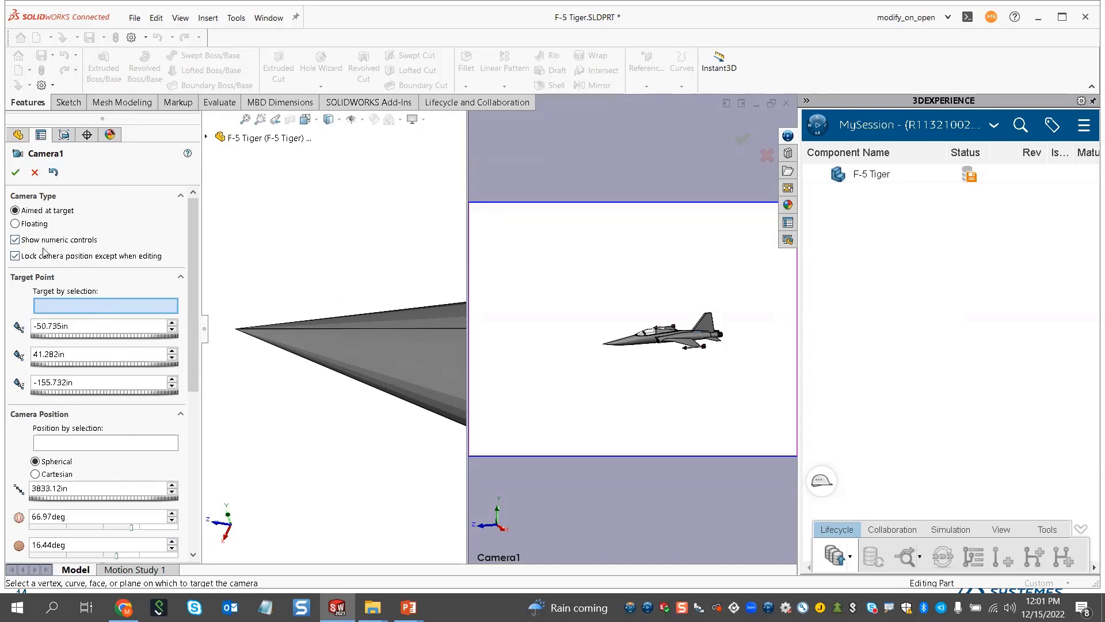
pyautogui.scroll(3, 367, 380)
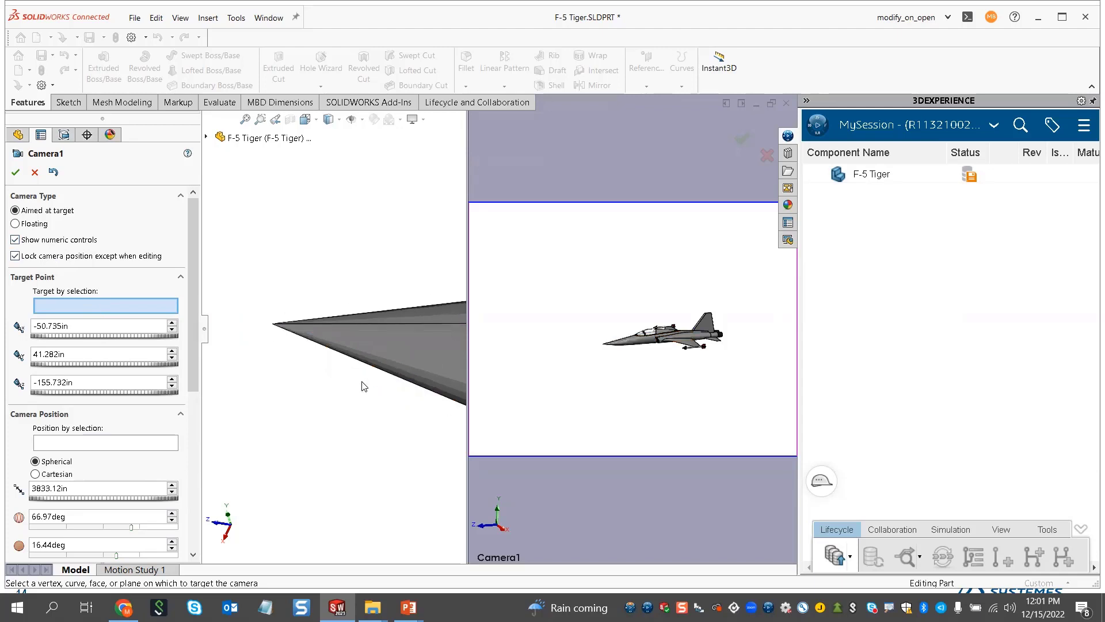
pyautogui.scroll(5, 371, 388)
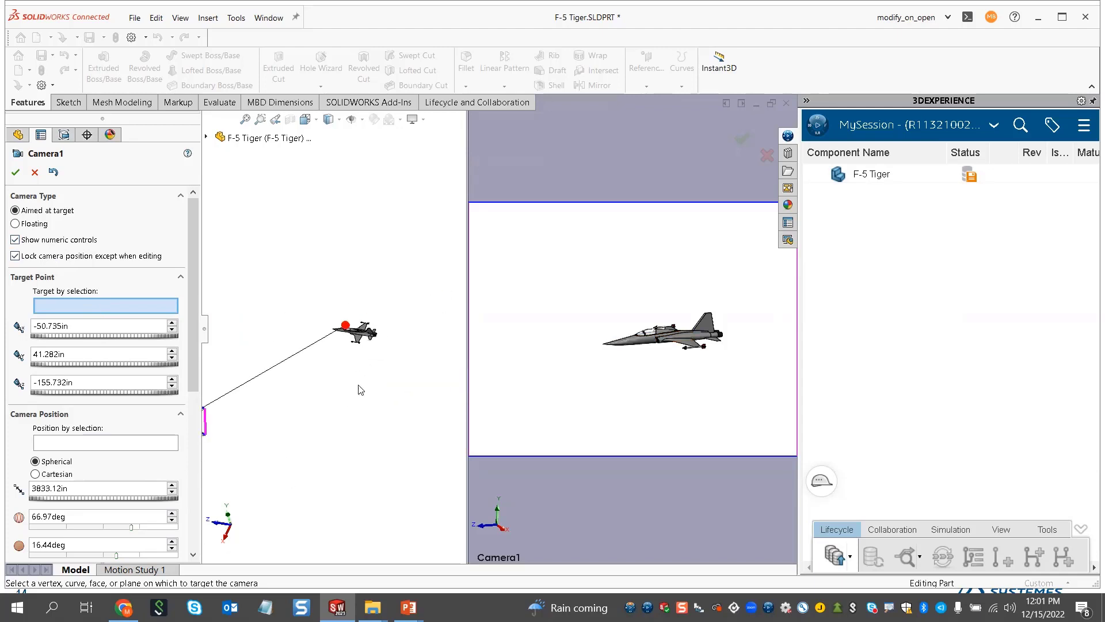
pyautogui.keyDown('ctrl'); pyautogui.moveTo(321, 369); pyautogui.dragTo(380, 334, button='middle'); pyautogui.keyUp('ctrl')
pyautogui.scroll(2, 387, 339)
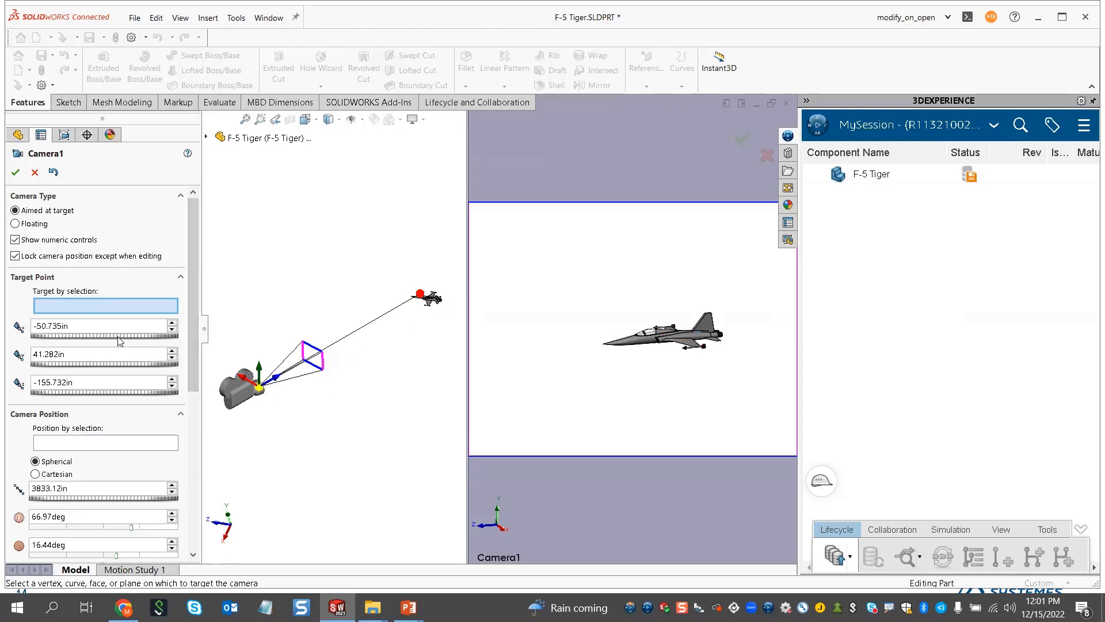
# Set all three coordinates of the camera's target point to 0 in
pyautogui.moveTo(81, 335)
pyautogui.mouseDown()
pyautogui.moveTo(67, 337)
pyautogui.moveTo(86, 337)
pyautogui.mouseUp()
pyautogui.doubleClick(112, 326)
pyautogui.write('0')
pyautogui.doubleClick(118, 352)
pyautogui.click(116, 359)
pyautogui.write('0')
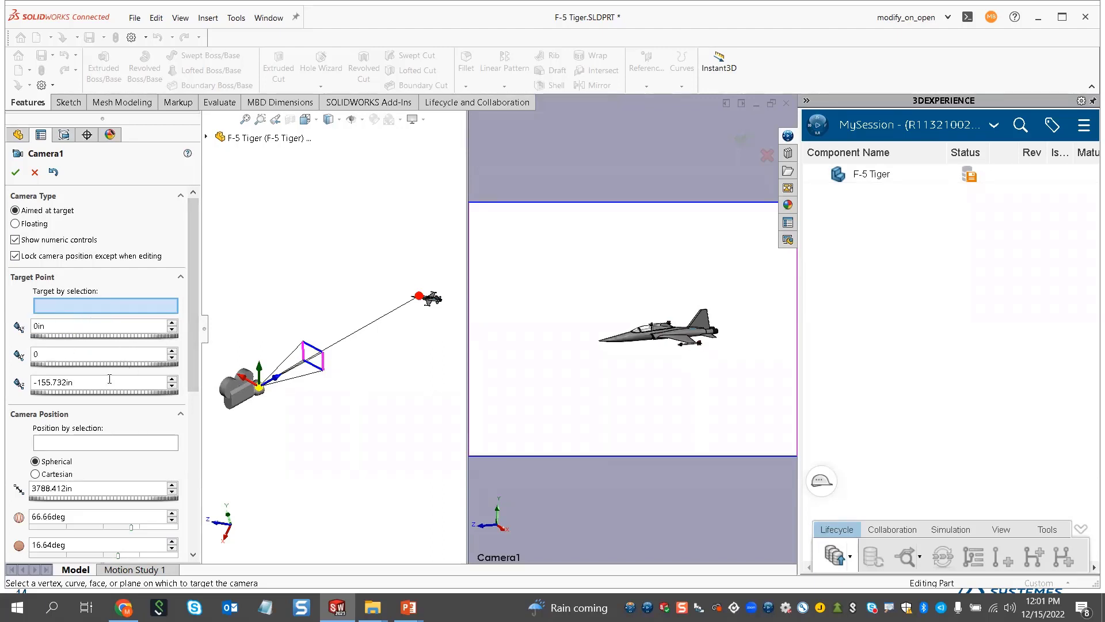
pyautogui.doubleClick(109, 378)
pyautogui.write('0')
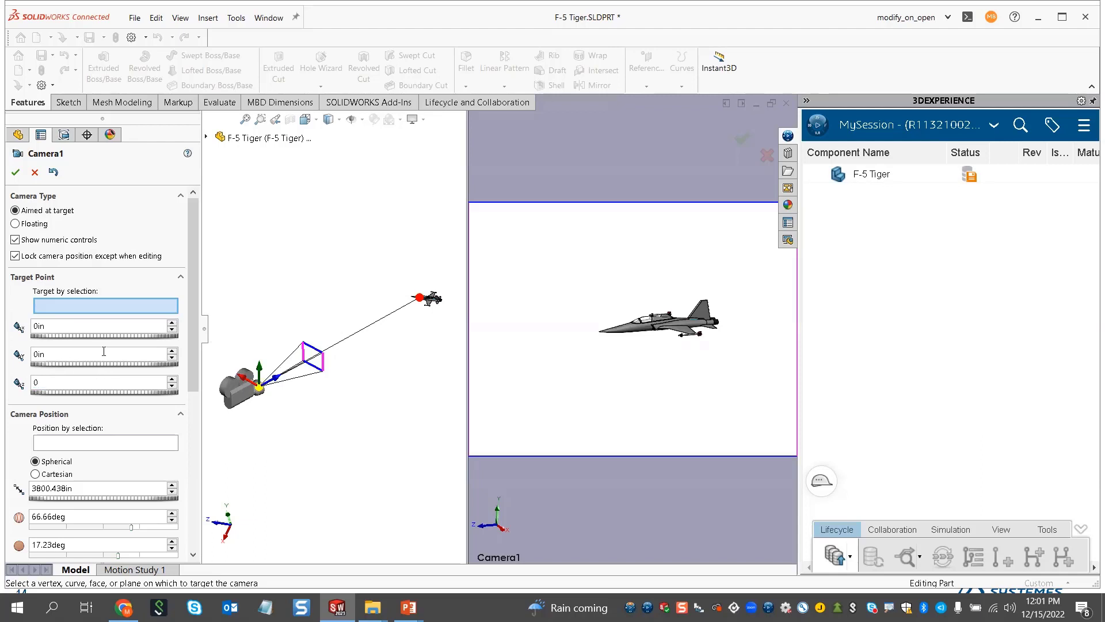
pyautogui.doubleClick(103, 353)
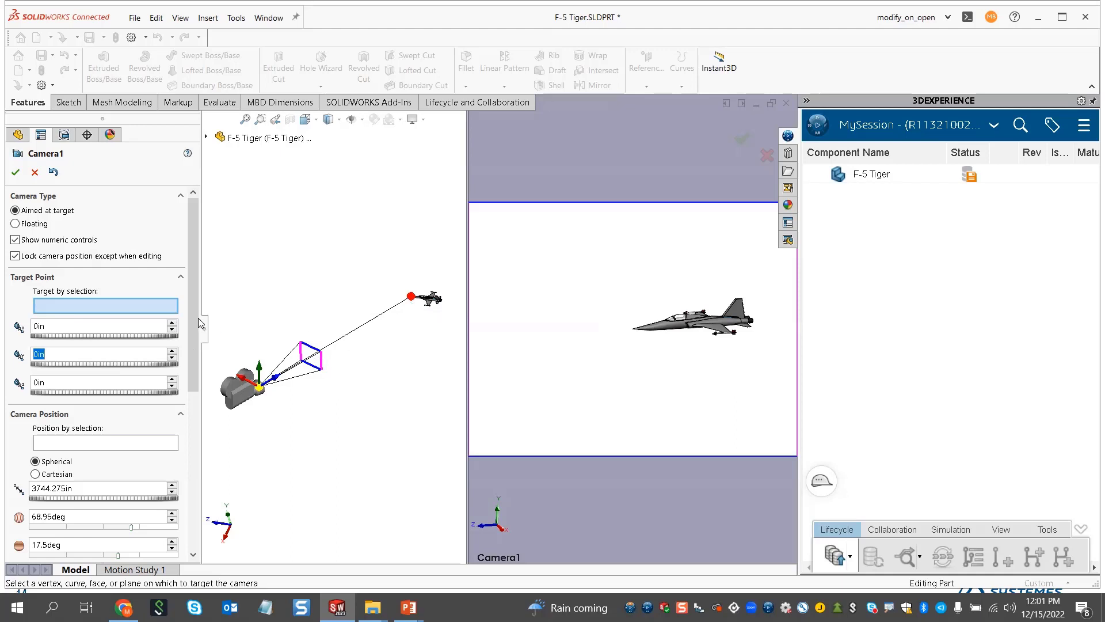
# Set the camera's spherical position angles to 100.8 and 23.4 degrees and its roll to 14.4 degrees
pyautogui.moveTo(198, 318); pyautogui.dragTo(186, 371)
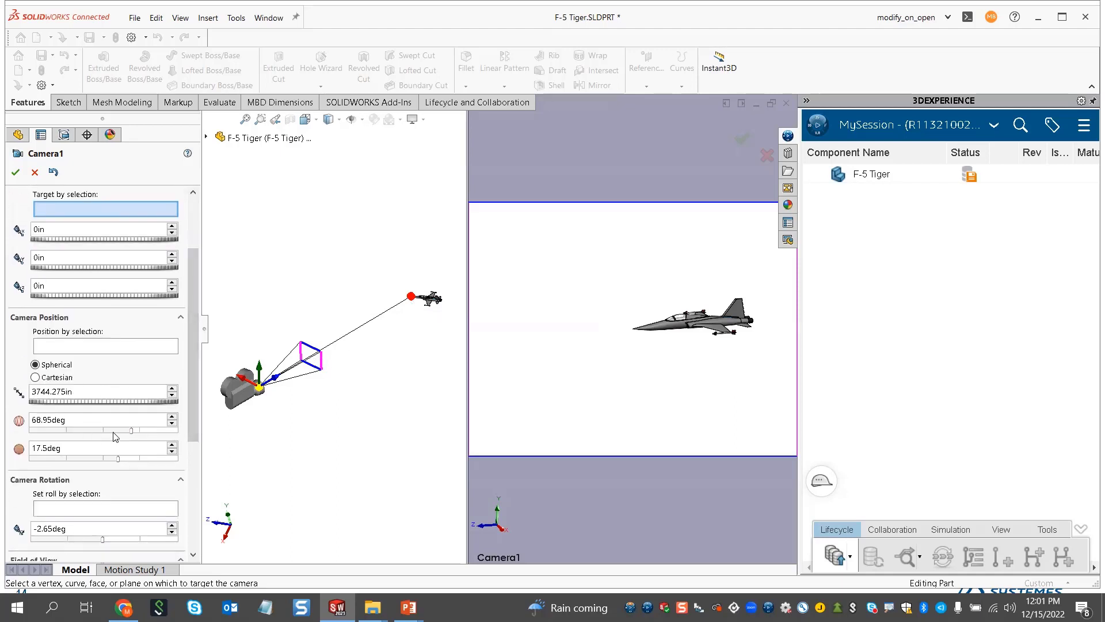
pyautogui.moveTo(129, 434); pyautogui.dragTo(124, 456)
pyautogui.click(63, 381)
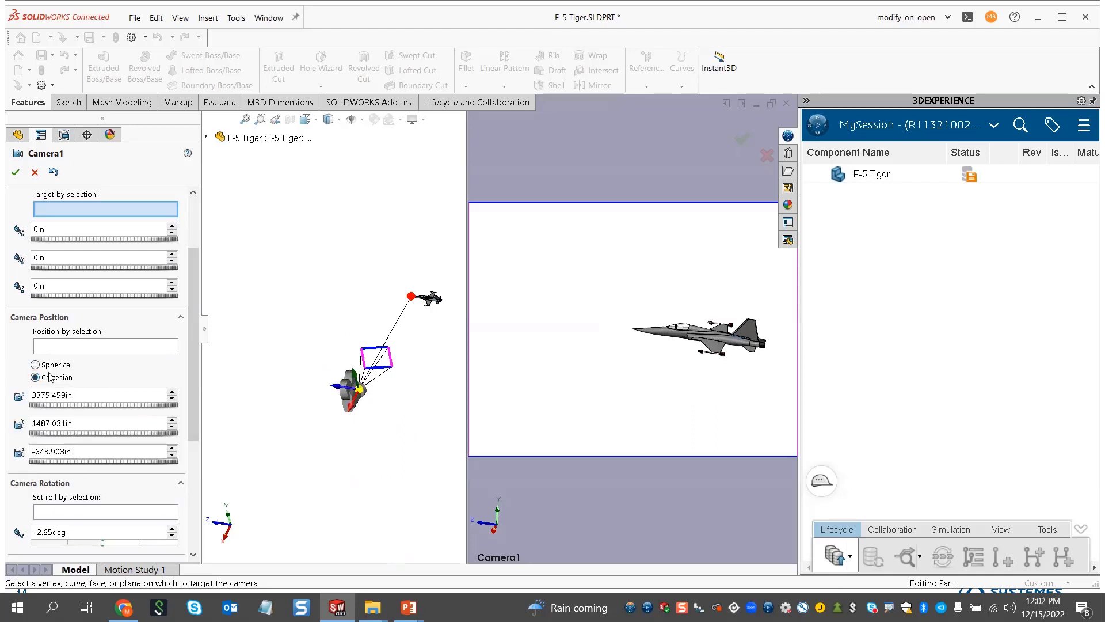
pyautogui.click(60, 367)
pyautogui.scroll(-3, 193, 339)
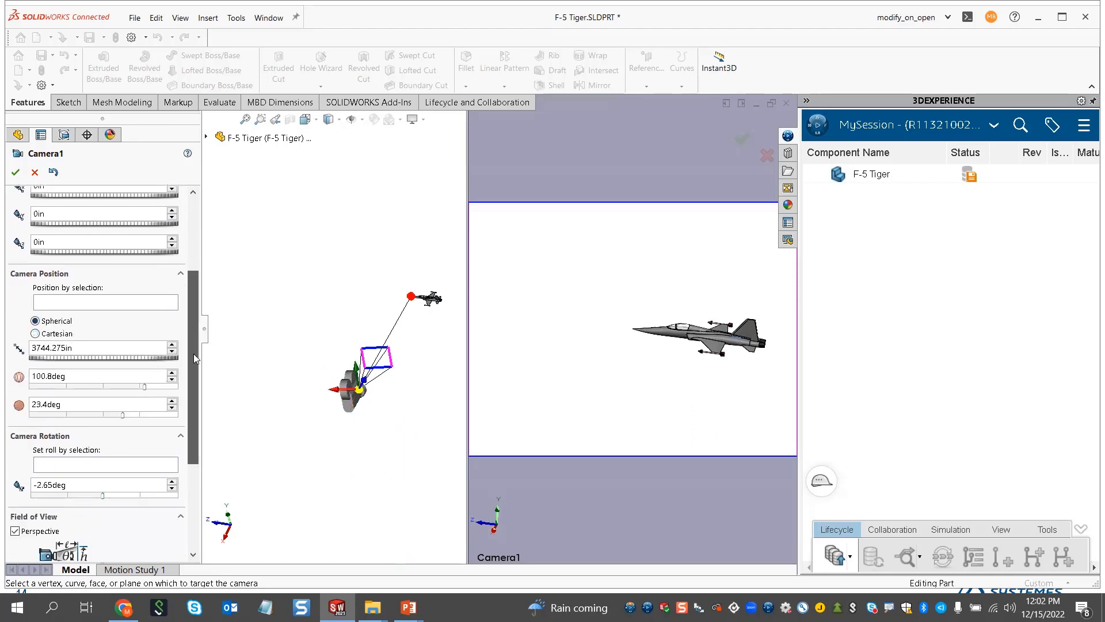
pyautogui.moveTo(109, 475)
pyautogui.mouseDown()
pyautogui.moveTo(73, 473)
pyautogui.moveTo(111, 468)
pyautogui.mouseUp()
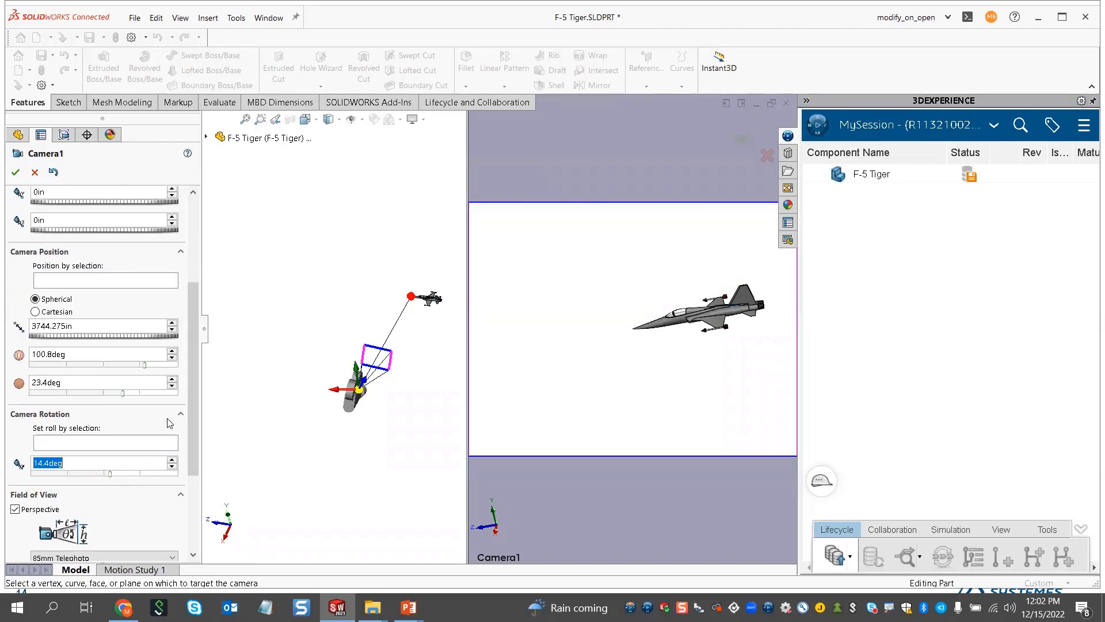
# Change the camera type to Floating and move the camera to about 3222, 1557, -749 in
pyautogui.moveTo(192, 334); pyautogui.dragTo(202, 248)
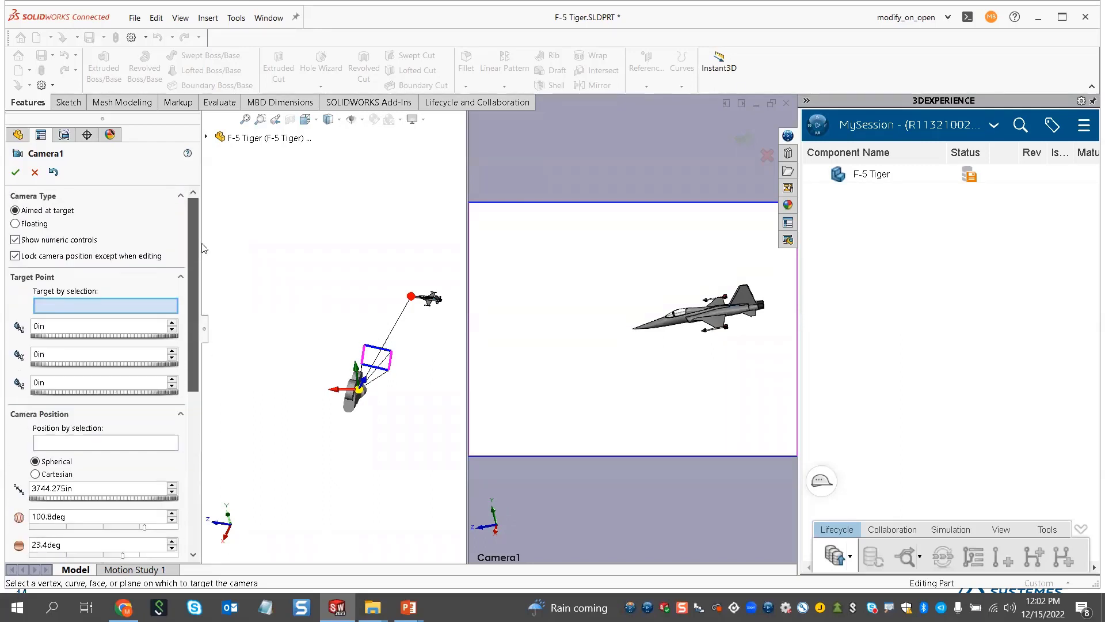
pyautogui.click(15, 224)
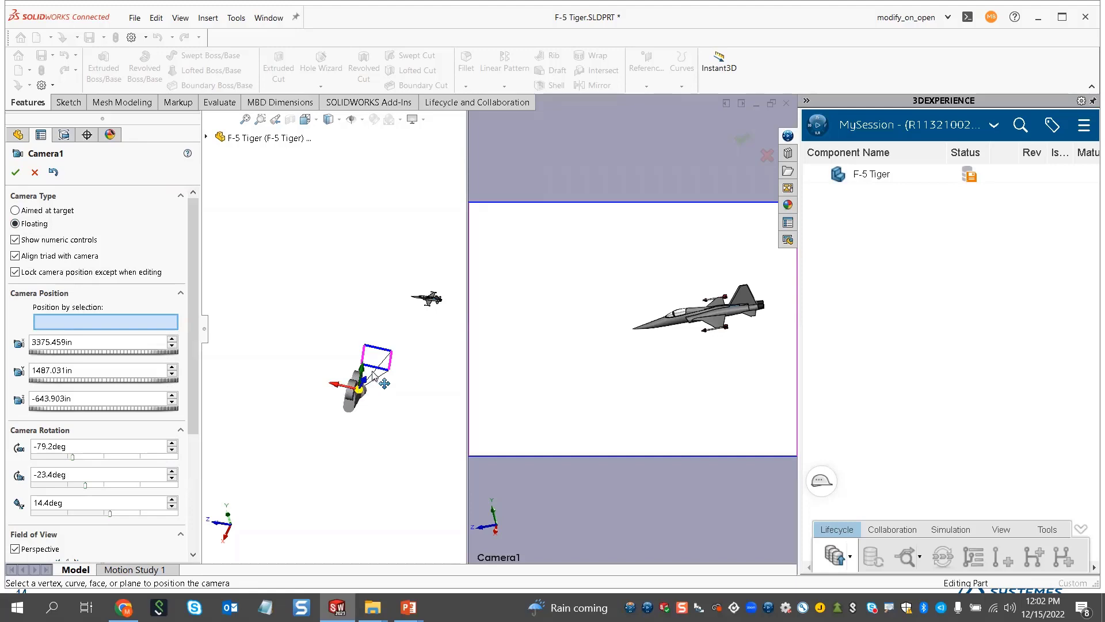
pyautogui.moveTo(373, 375)
pyautogui.mouseDown()
pyautogui.moveTo(365, 410)
pyautogui.moveTo(375, 370)
pyautogui.moveTo(417, 357)
pyautogui.moveTo(389, 388)
pyautogui.moveTo(358, 400)
pyautogui.moveTo(385, 370)
pyautogui.moveTo(369, 401)
pyautogui.moveTo(382, 393)
pyautogui.mouseUp()
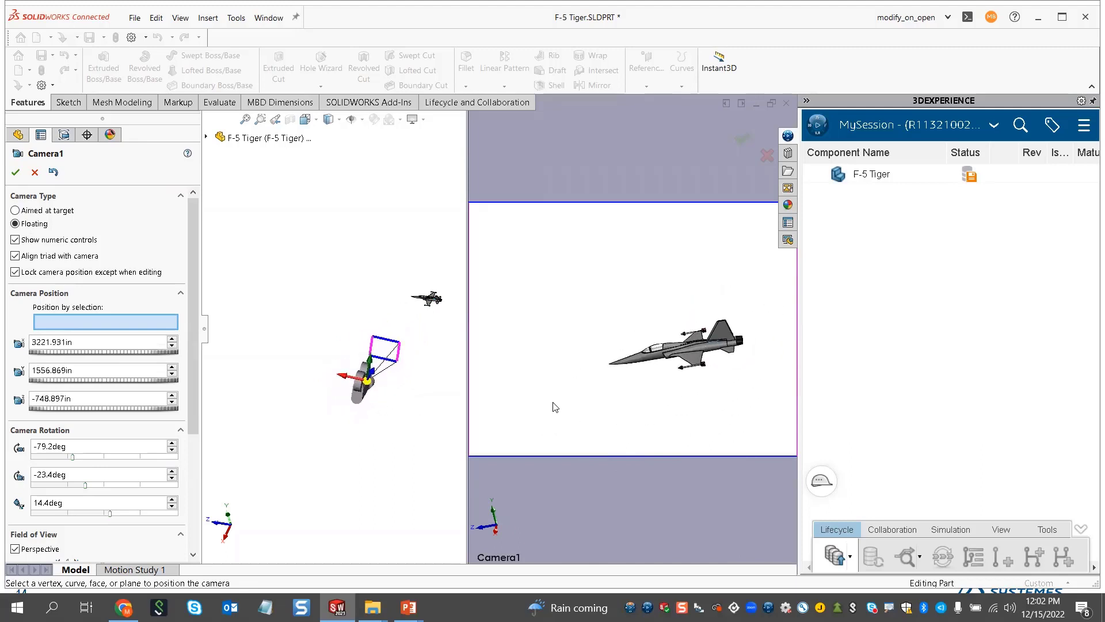
# Reframe the aircraft in the camera preview, bringing the camera to about 2329, 956, 640 in with a roll of about -16 degrees
pyautogui.moveTo(626, 374); pyautogui.dragTo(677, 382)
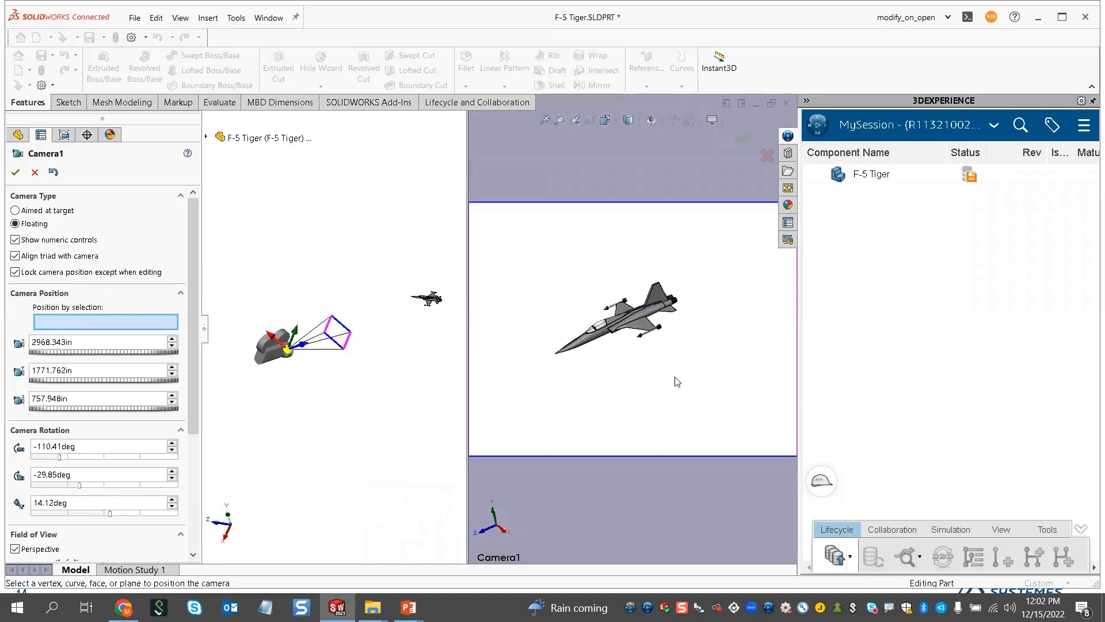
pyautogui.moveTo(649, 368); pyautogui.dragTo(648, 373, button='middle')
pyautogui.scroll(-5, 634, 331)
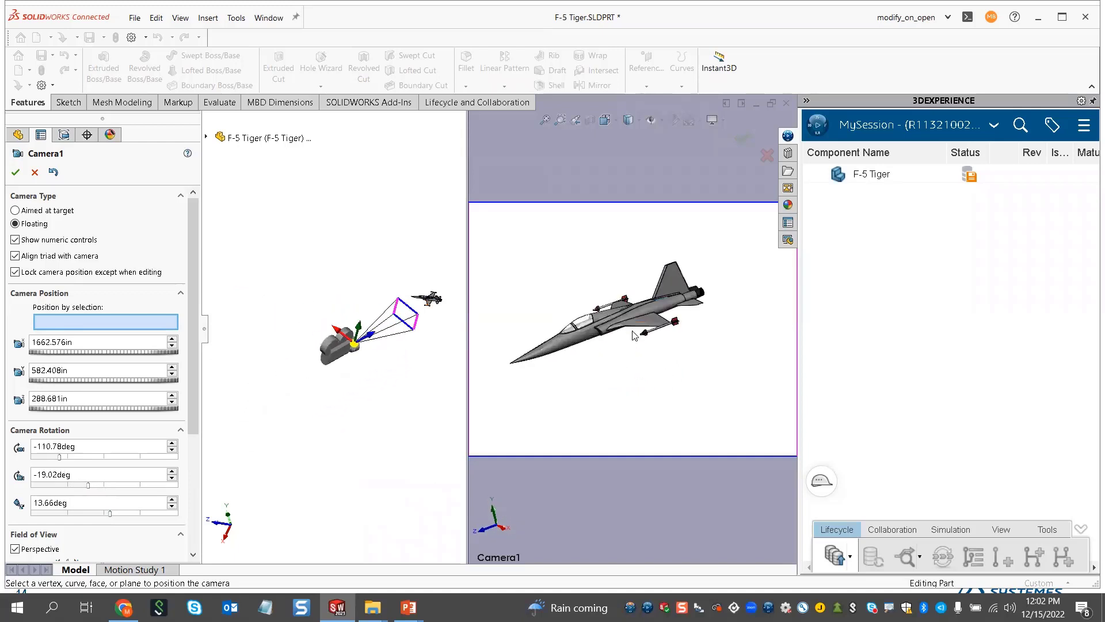
pyautogui.scroll(1, 620, 328)
pyautogui.scroll(3, 619, 333)
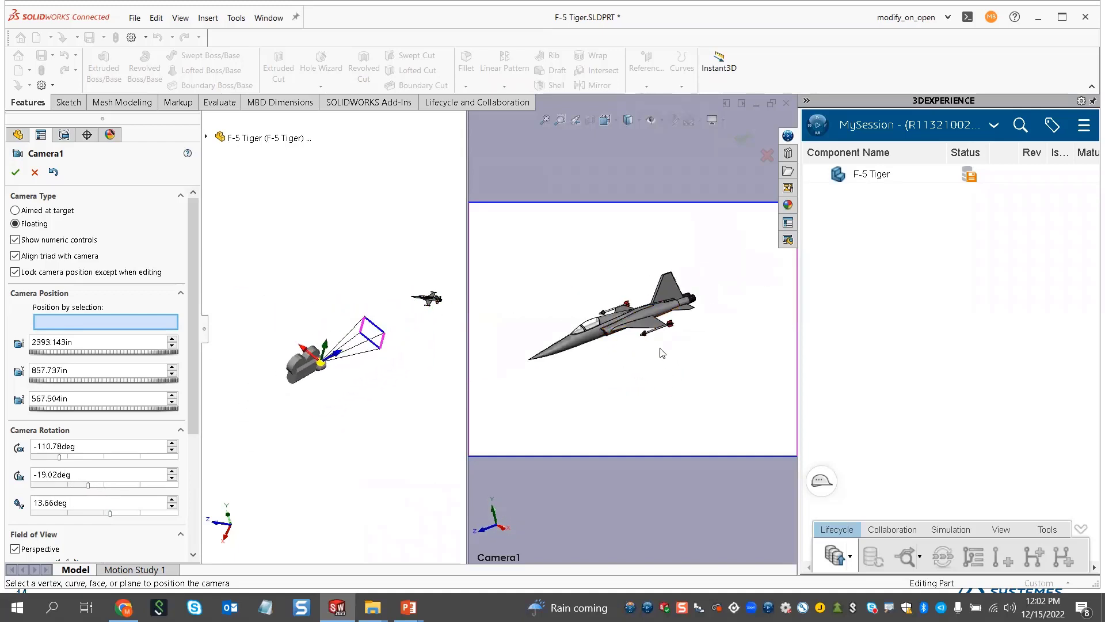
pyautogui.moveTo(662, 353); pyautogui.dragTo(682, 391)
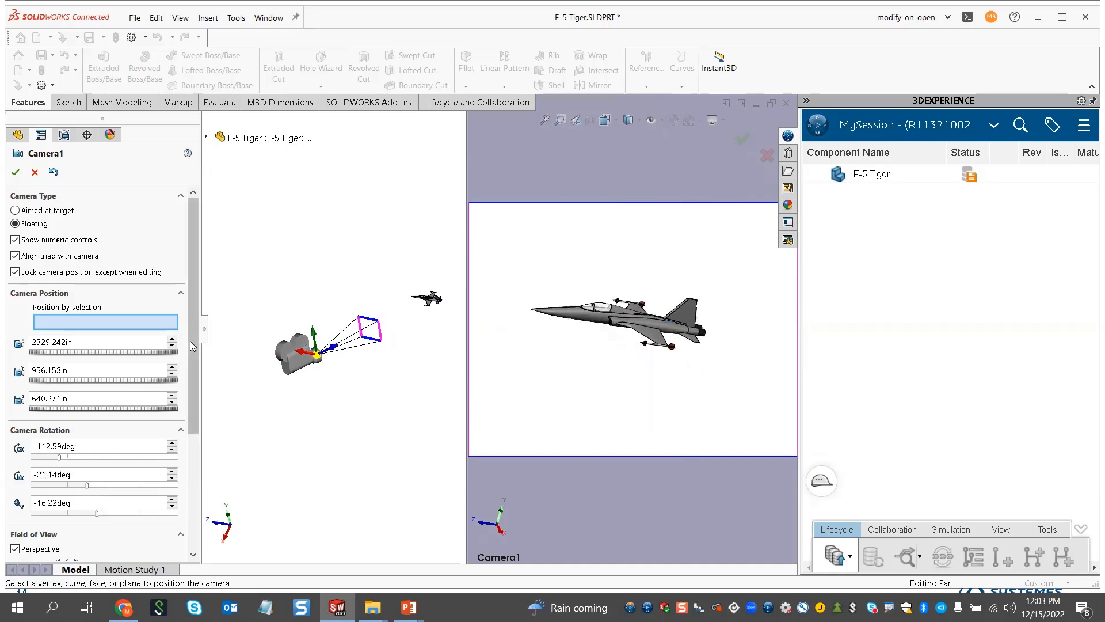
# Switch the camera lens to 24mm Wide Angle and move the camera close to the aircraft, viewing it from the front side
pyautogui.moveTo(193, 358); pyautogui.dragTo(195, 472)
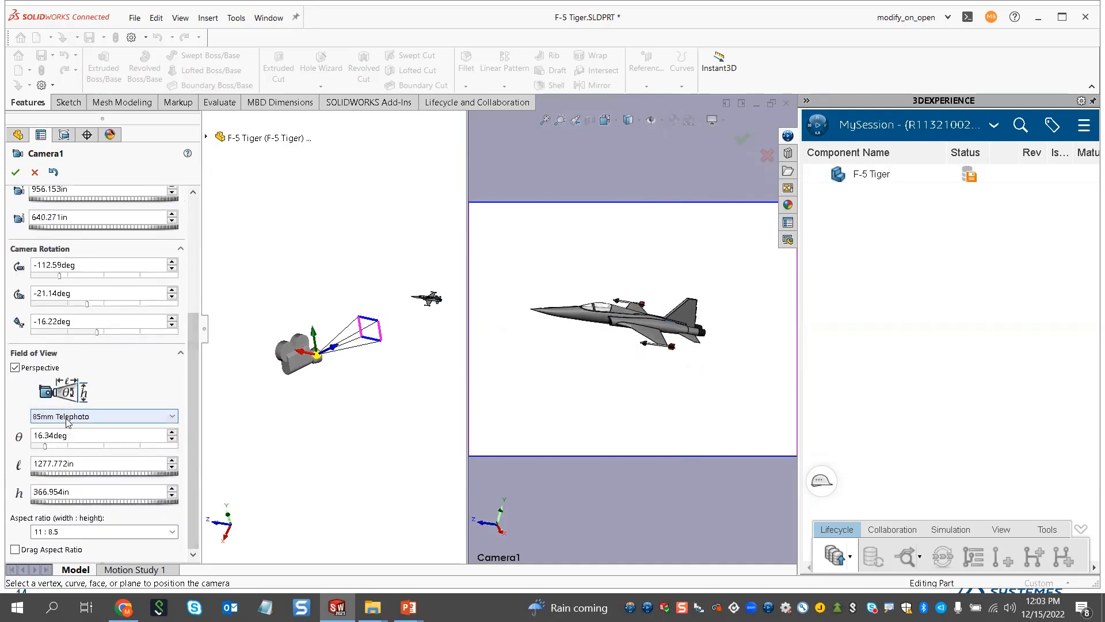
pyautogui.click(94, 422)
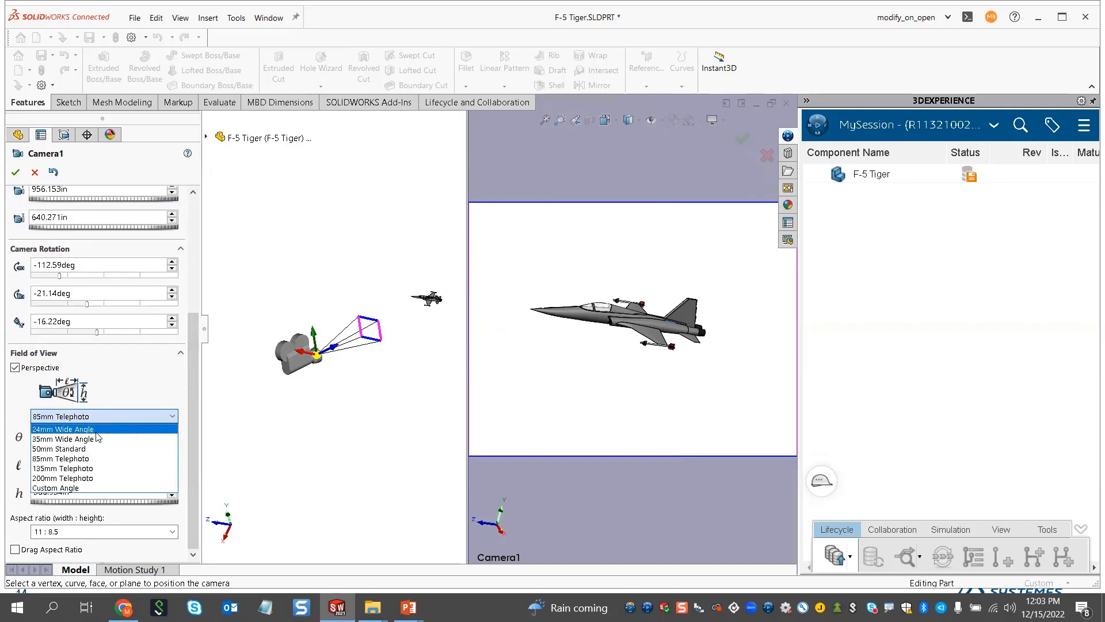
pyautogui.click(96, 429)
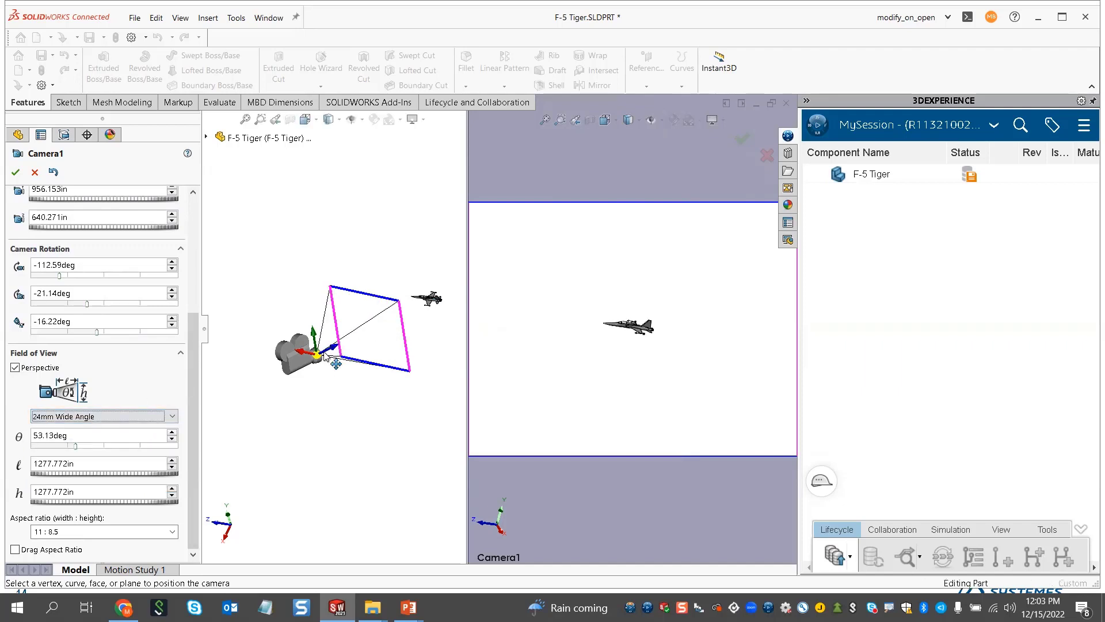
pyautogui.moveTo(334, 349); pyautogui.dragTo(357, 353)
pyautogui.scroll(-2, 560, 331)
pyautogui.scroll(-5, 560, 333)
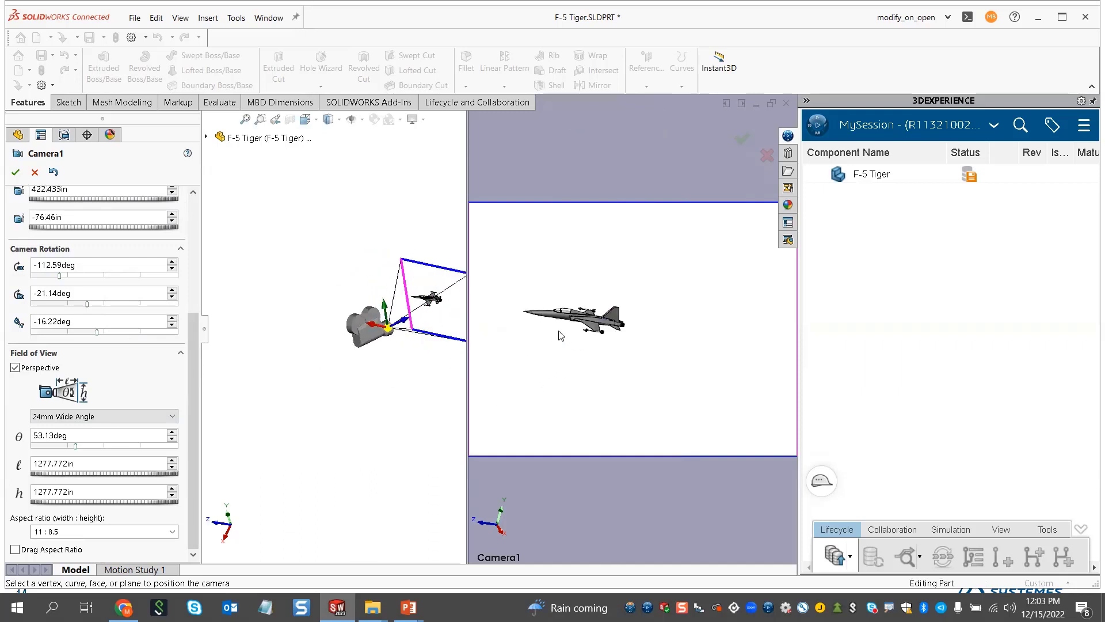
pyautogui.moveTo(651, 383); pyautogui.dragTo(674, 399)
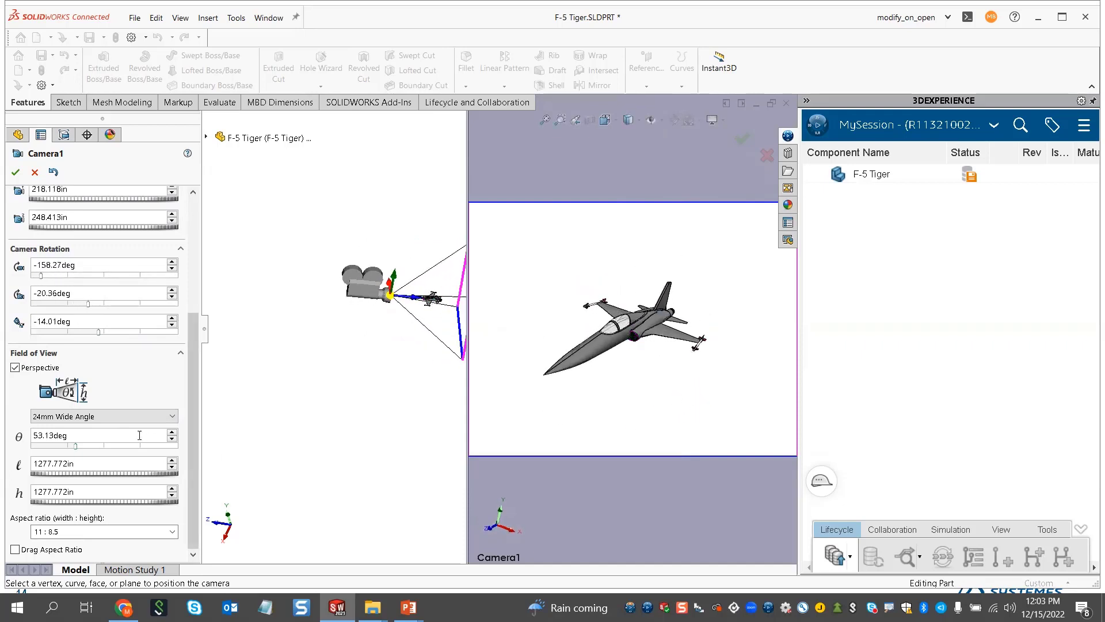
# Switch the camera lens to 200mm Telephoto and pull the camera back until the whole aircraft fits in the frame
pyautogui.click(109, 418)
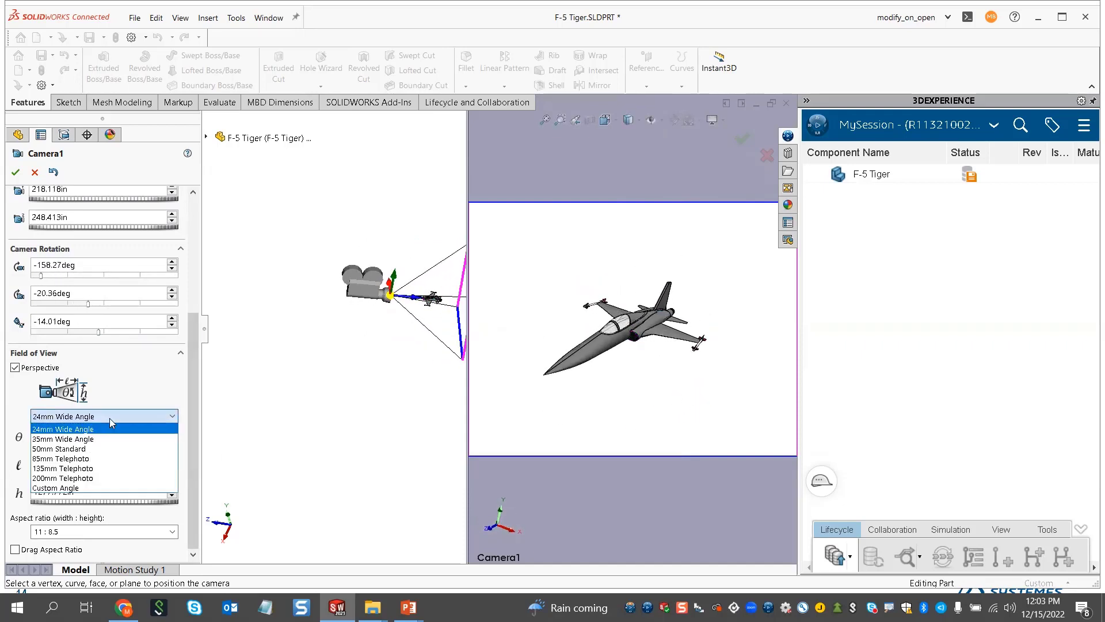
pyautogui.click(99, 484)
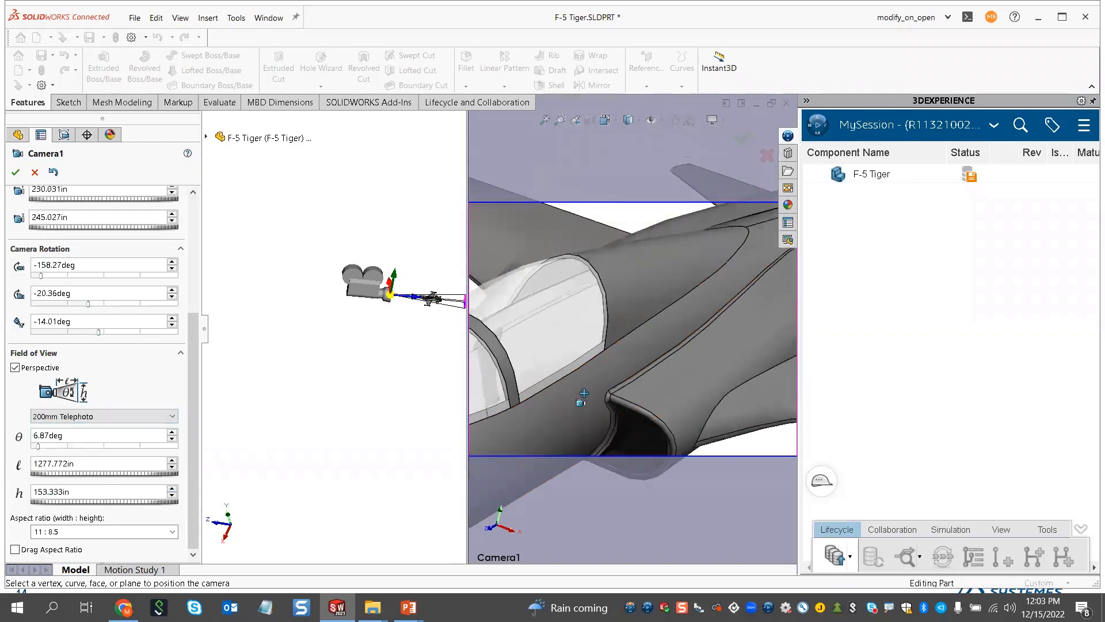
pyautogui.keyDown('ctrl'); pyautogui.moveTo(584, 393); pyautogui.dragTo(588, 381, button='middle'); pyautogui.keyUp('ctrl')
pyautogui.scroll(5, 588, 382)
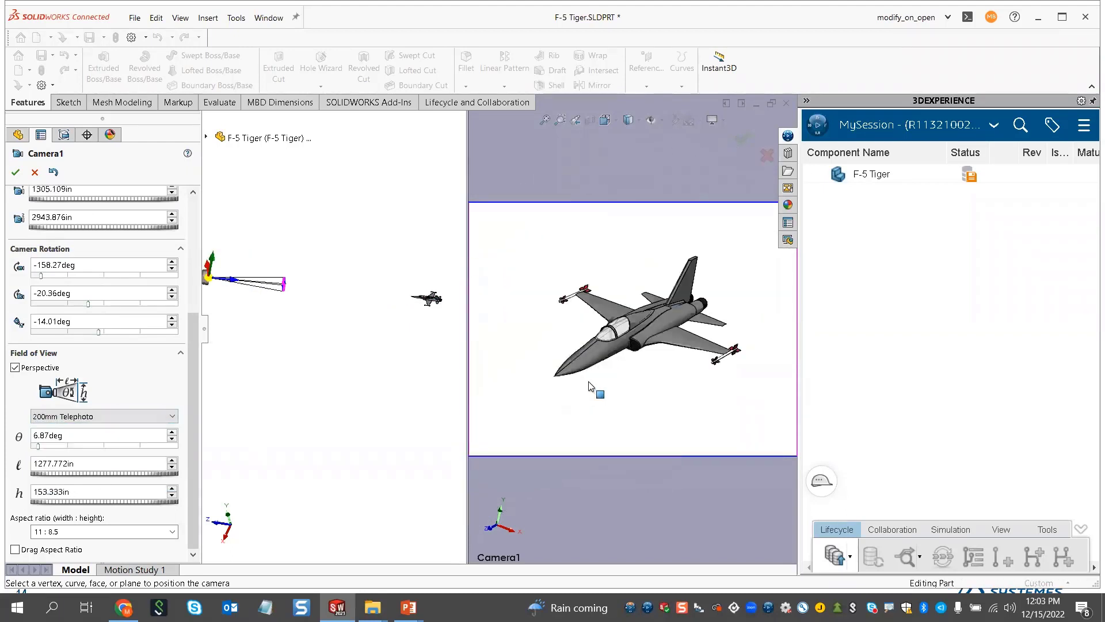
pyautogui.moveTo(652, 381)
pyautogui.mouseDown(button='middle')
pyautogui.moveTo(637, 375)
pyautogui.moveTo(648, 379)
pyautogui.mouseUp(button='middle')
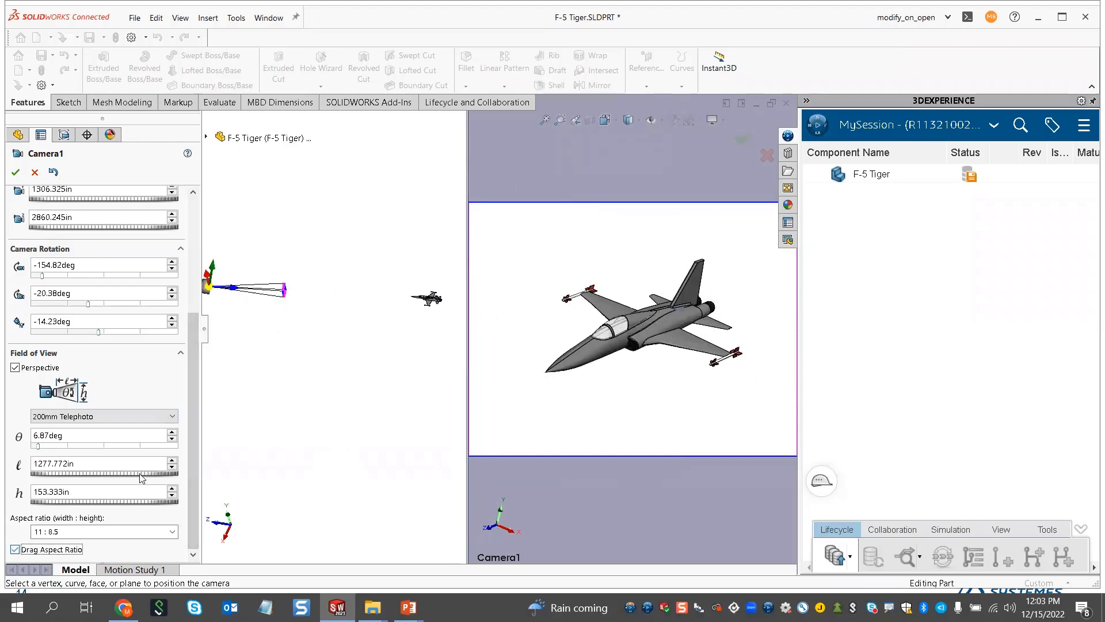
# Enable Drag Aspect Ratio and enlarge the camera's field-of-view frame to about 17 degrees and 385 in high
pyautogui.scroll(-8, 289, 287)
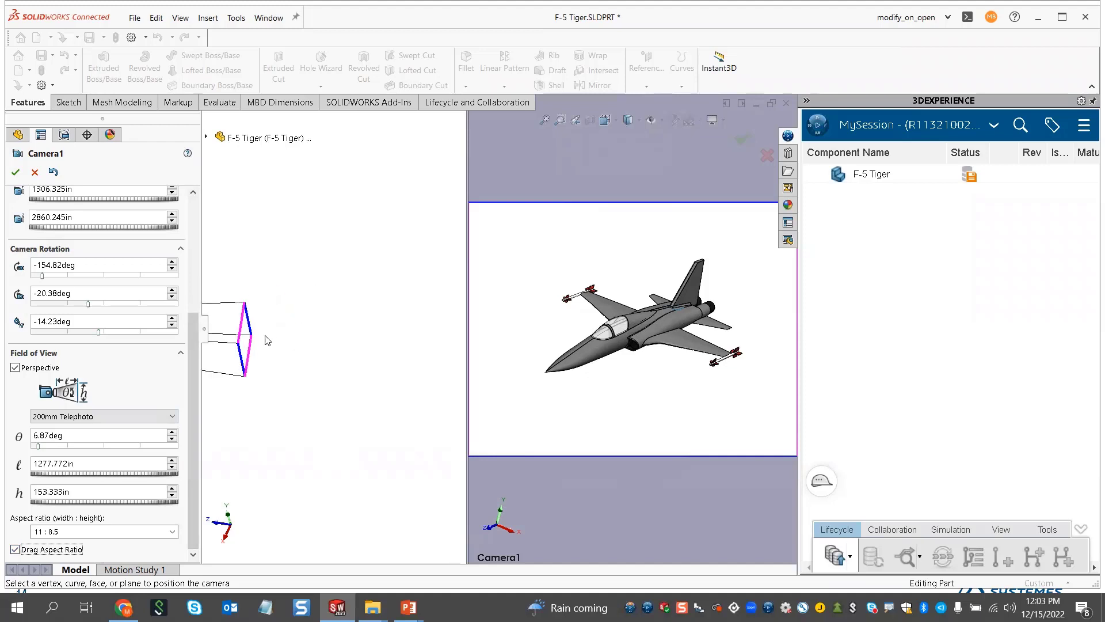
pyautogui.moveTo(253, 340)
pyautogui.mouseDown()
pyautogui.moveTo(308, 343)
pyautogui.moveTo(246, 343)
pyautogui.moveTo(276, 345)
pyautogui.moveTo(268, 327)
pyautogui.moveTo(271, 339)
pyautogui.moveTo(254, 330)
pyautogui.moveTo(264, 339)
pyautogui.mouseUp()
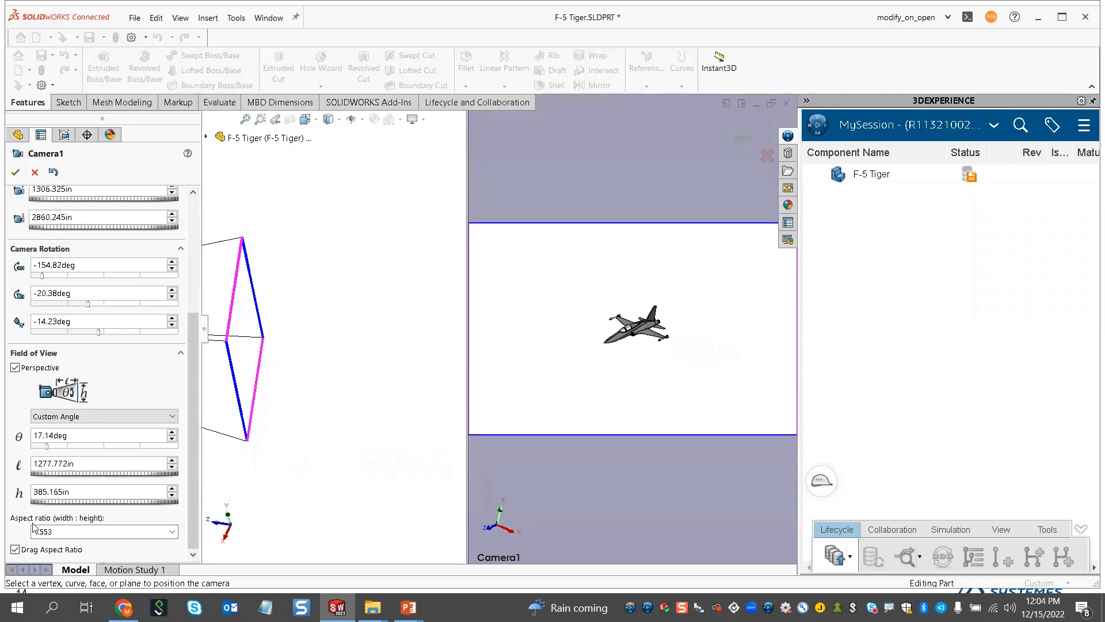
# Fix the camera's aspect ratio at 1 : 1 without drag adjustment and extend its field-of-view box to a distance of about 1664 in
pyautogui.doubleClick(52, 532)
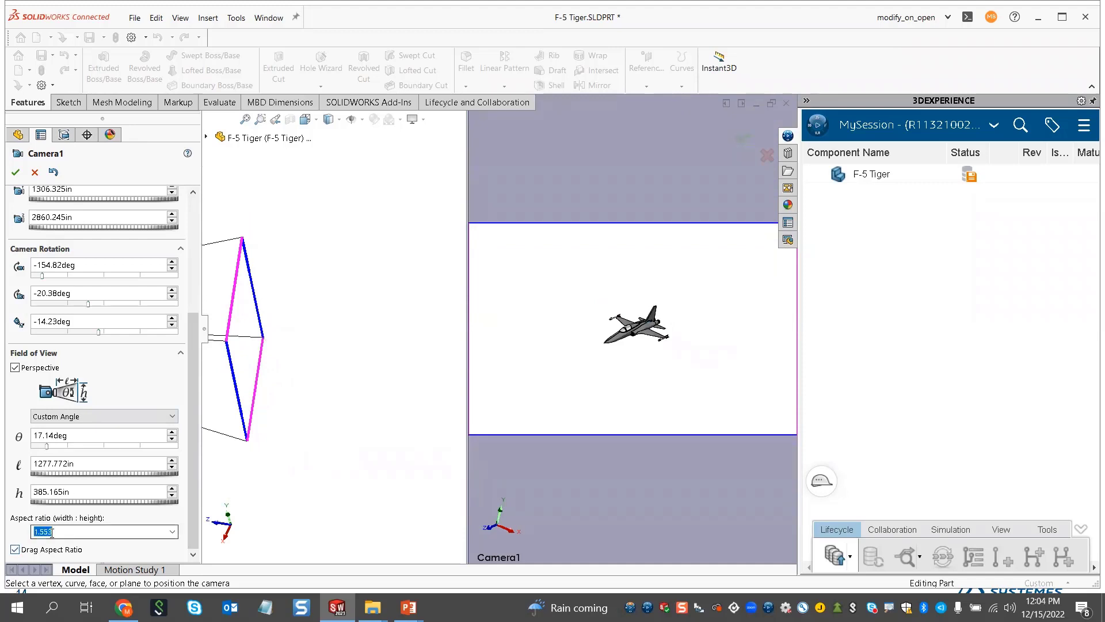
pyautogui.click(171, 532)
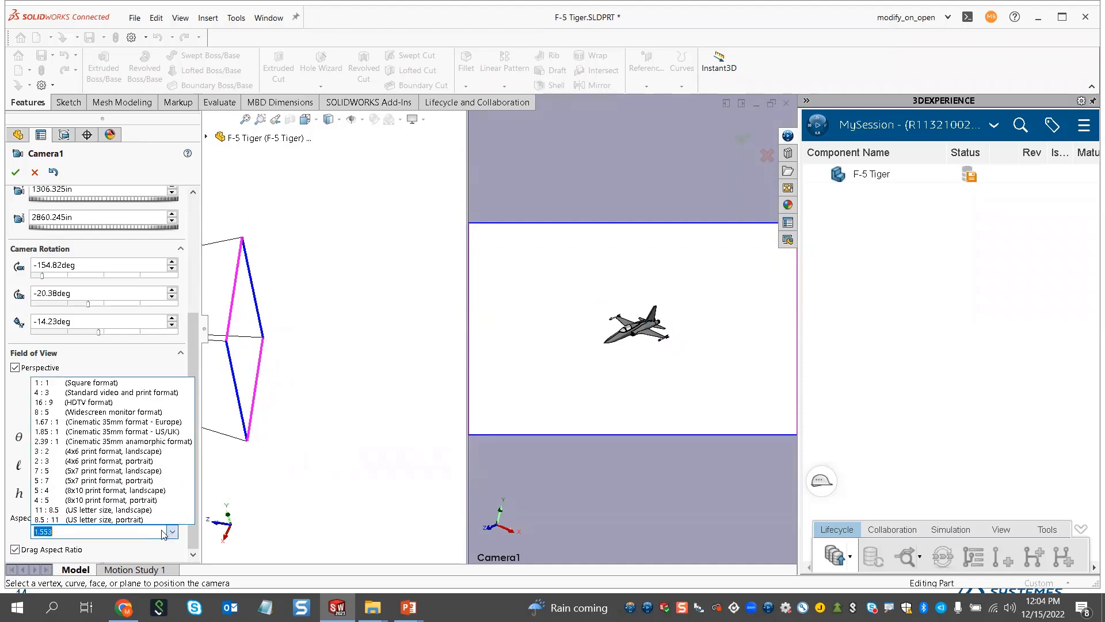
pyautogui.click(126, 384)
pyautogui.click(16, 550)
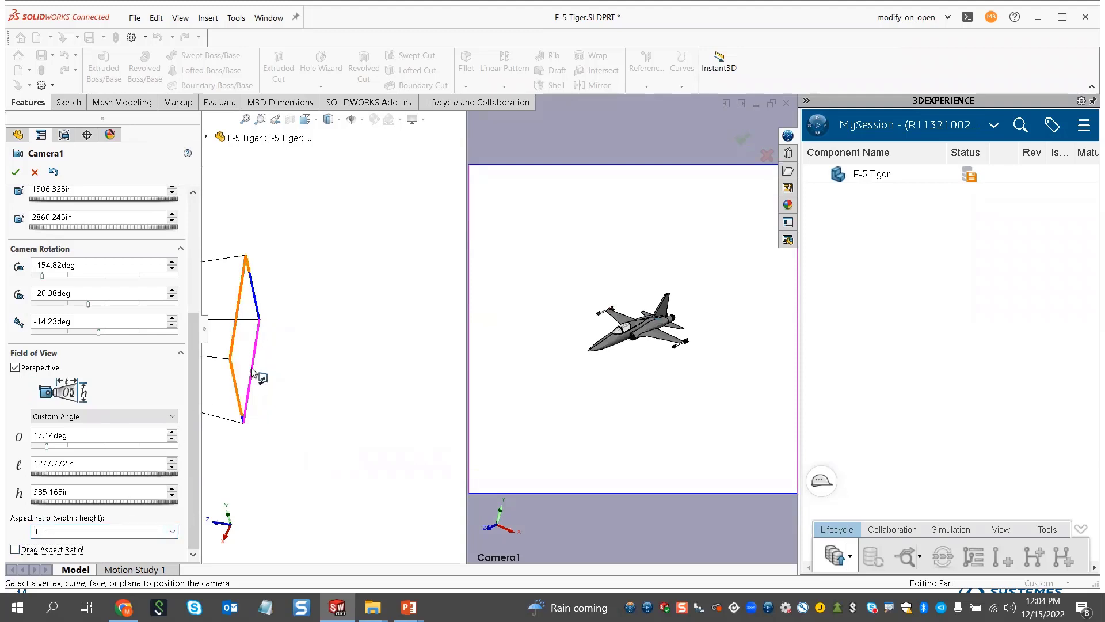
pyautogui.moveTo(400, 373); pyautogui.dragTo(375, 378)
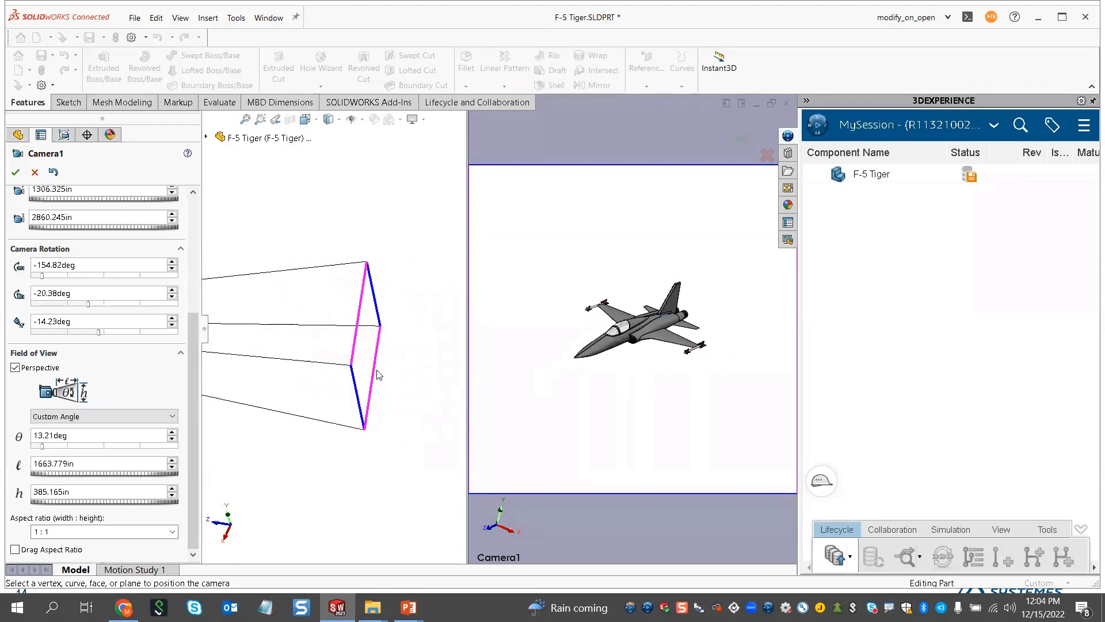
# Change the camera type to Aimed at target and target the edge along the front of the tail fin
pyautogui.click(197, 232)
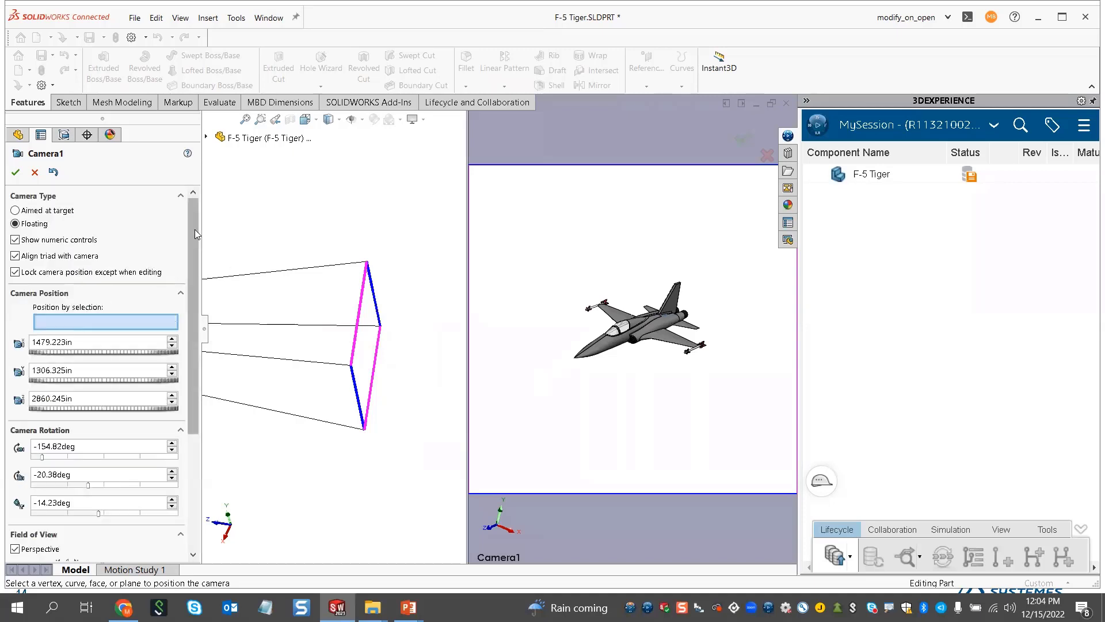
pyautogui.click(15, 211)
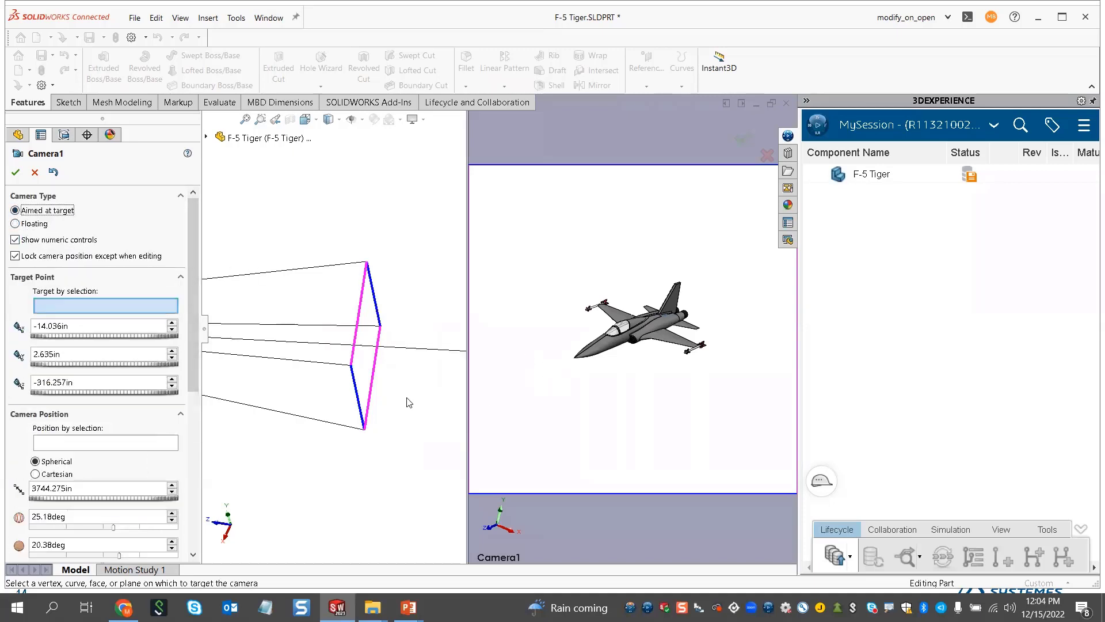
pyautogui.scroll(10, 414, 394)
pyautogui.scroll(-5, 398, 339)
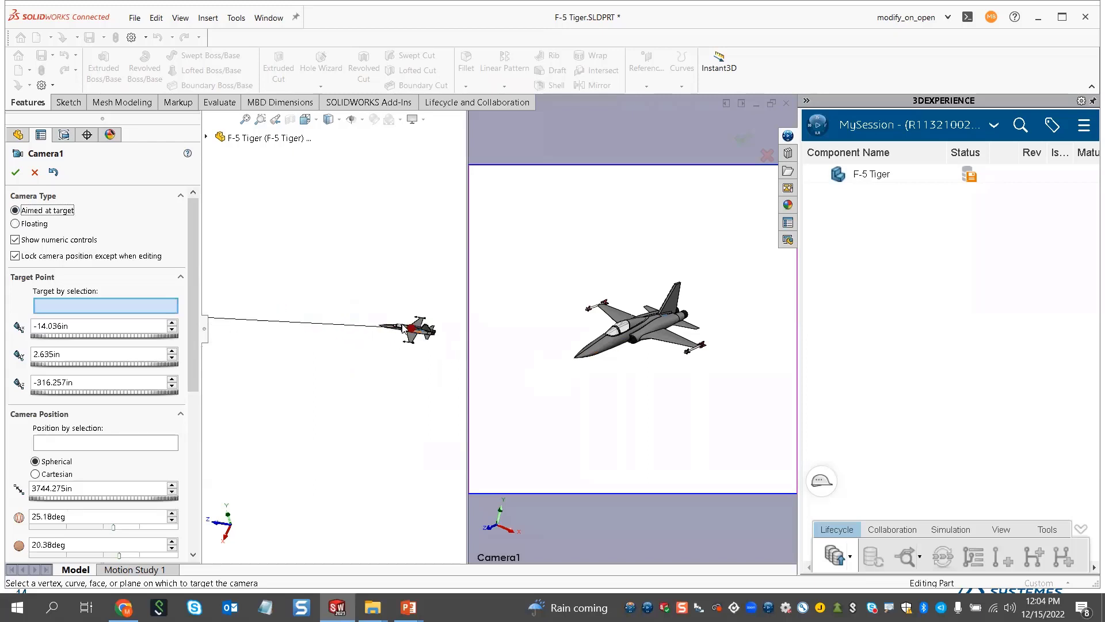
pyautogui.scroll(-4, 404, 328)
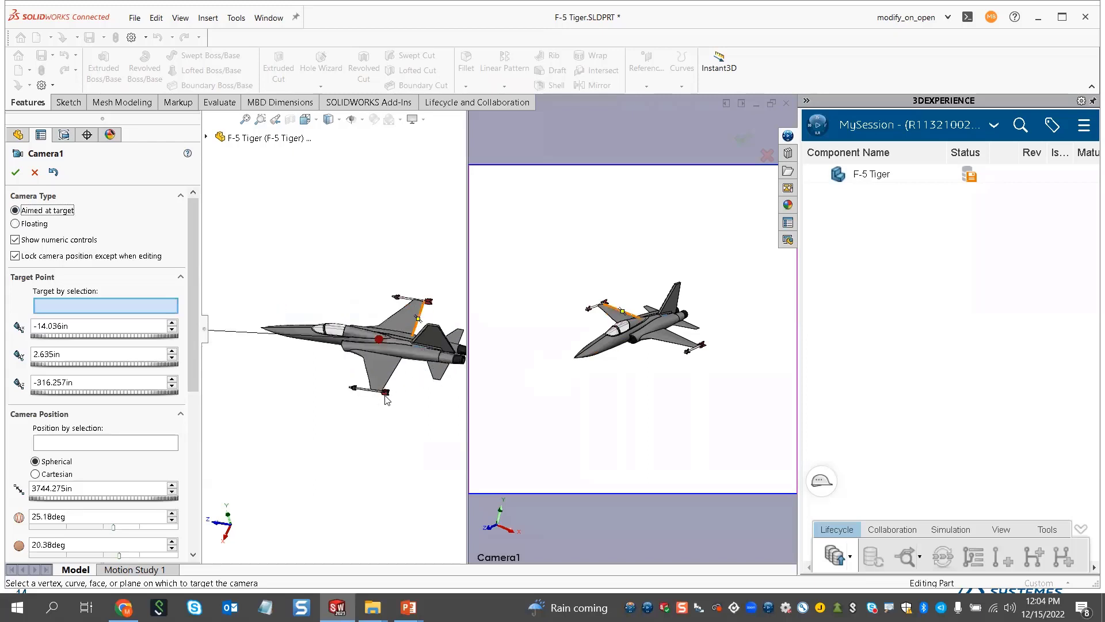
pyautogui.scroll(-8, 405, 372)
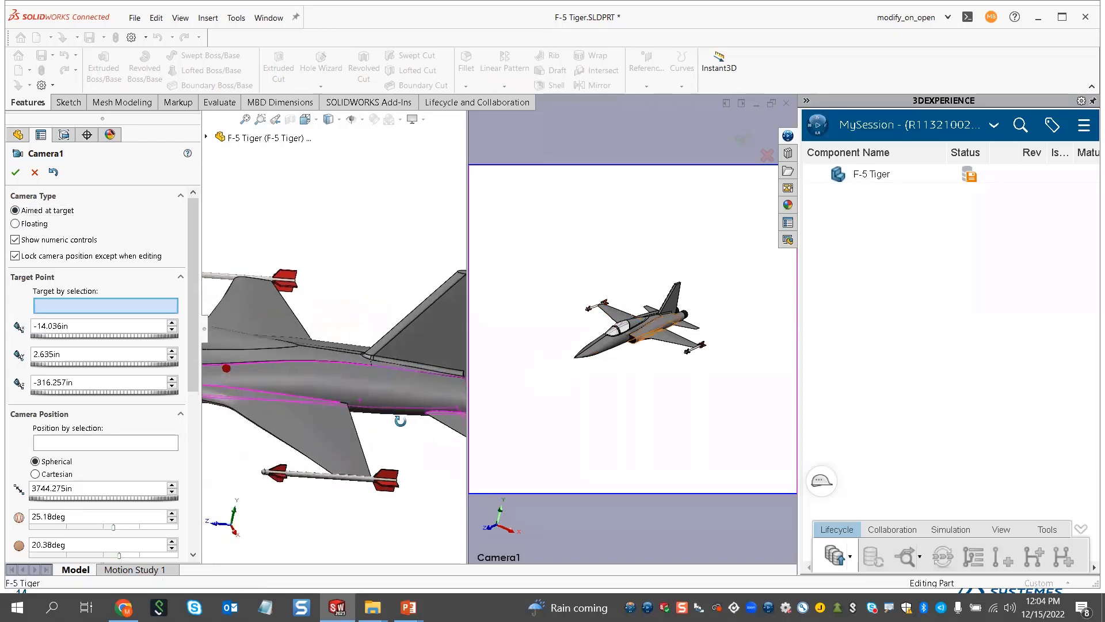
pyautogui.click(95, 310)
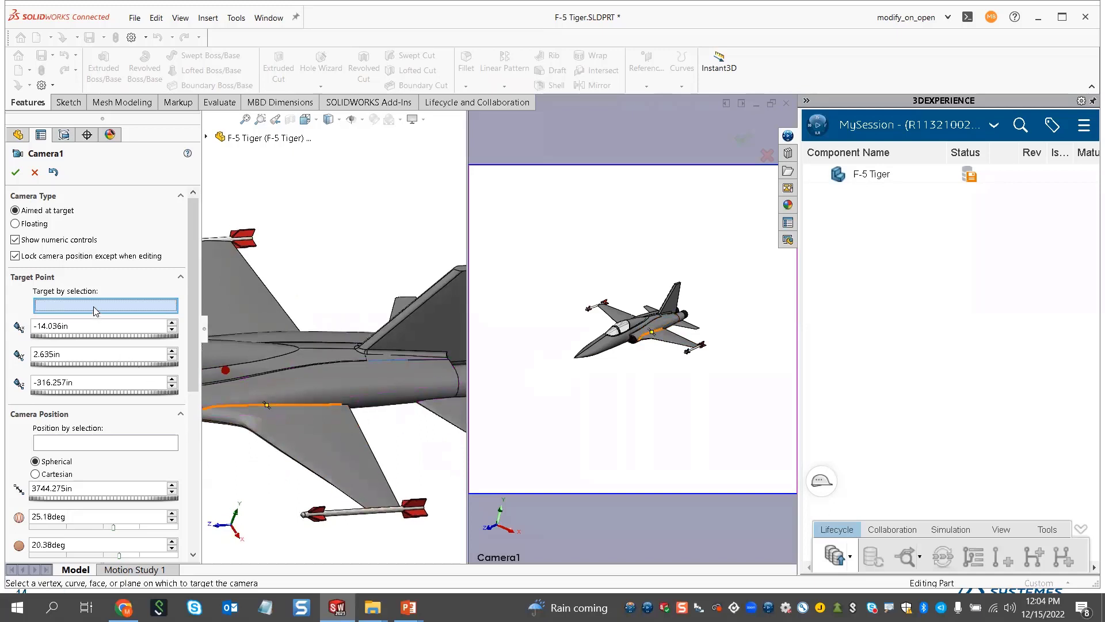
pyautogui.click(424, 306)
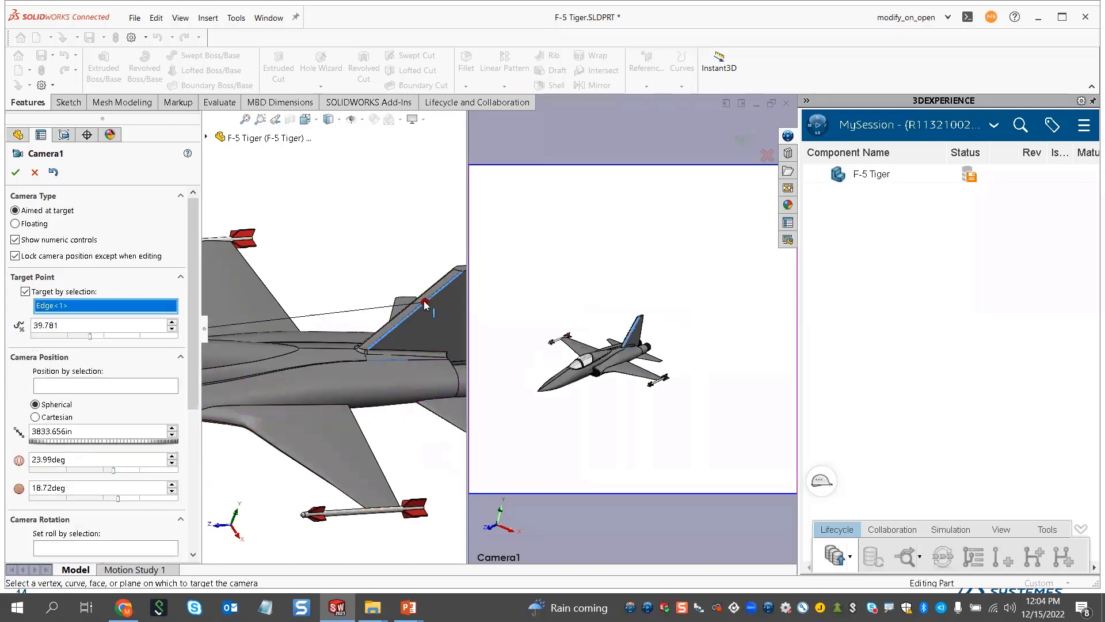
# Attach the camera position to a front fin face of the near wingtip missile and switch the lens to 24mm Wide Angle
pyautogui.click(79, 387)
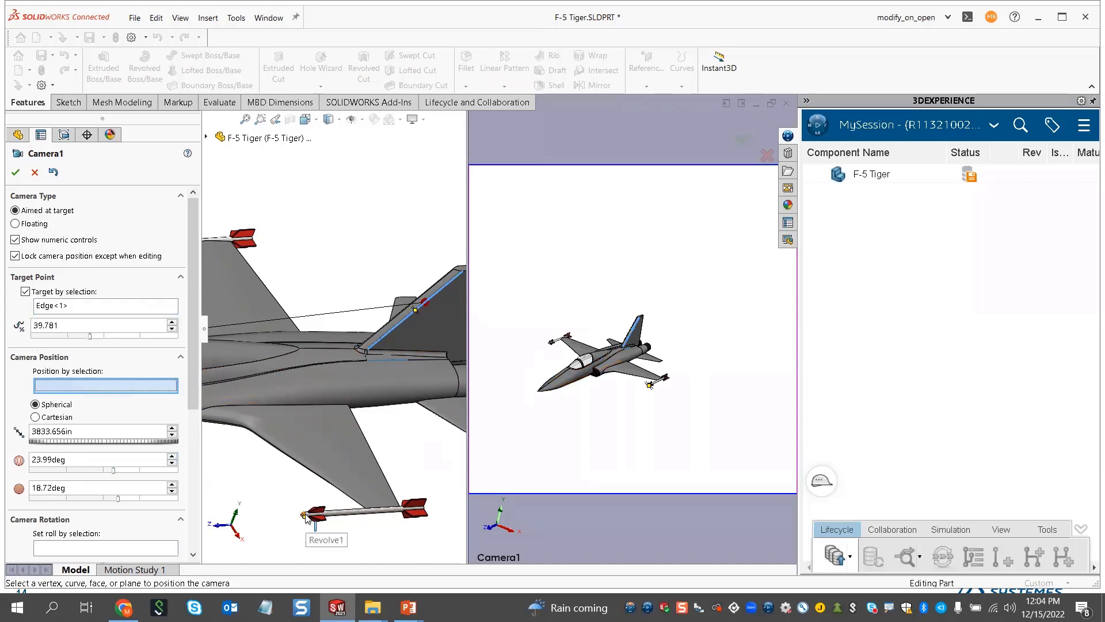
pyautogui.click(325, 507)
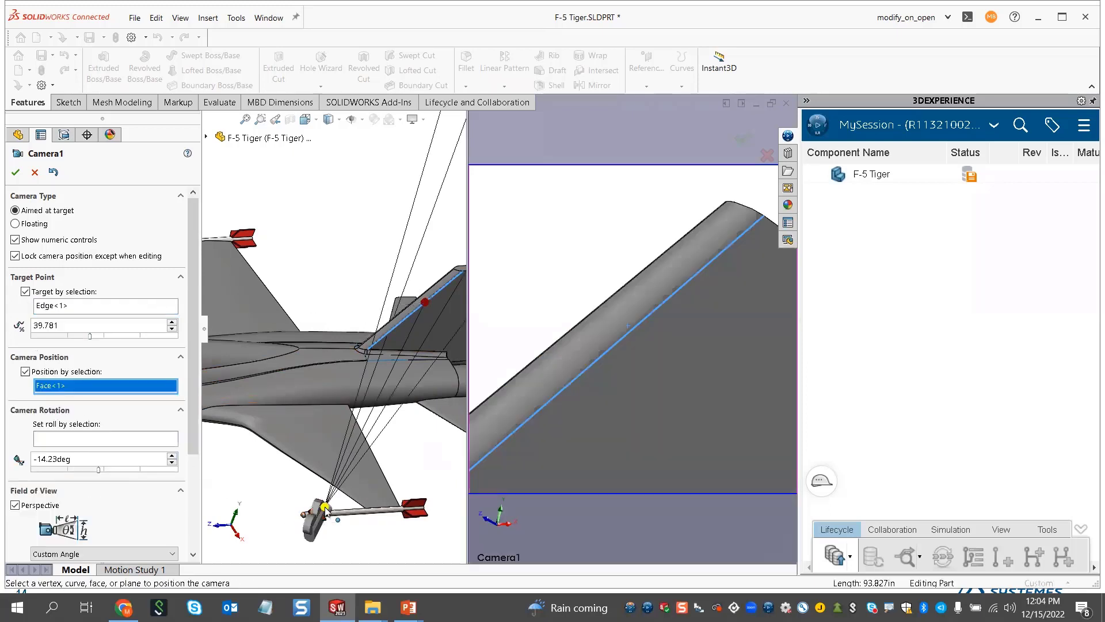
pyautogui.scroll(5, 276, 480)
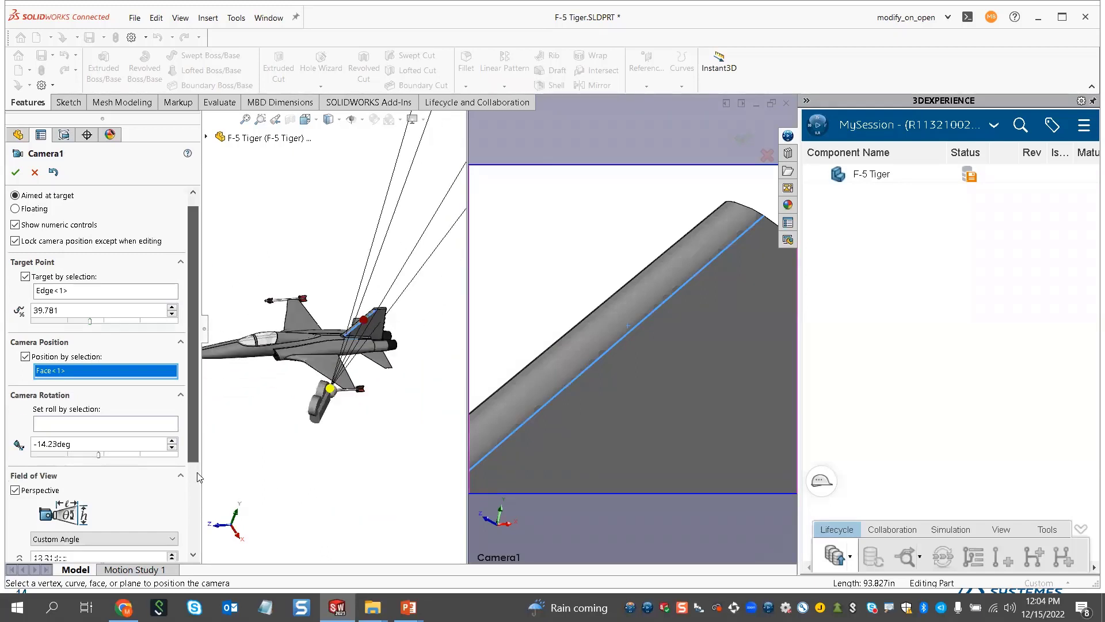
pyautogui.scroll(-3, 138, 464)
pyautogui.moveTo(192, 474); pyautogui.dragTo(194, 487)
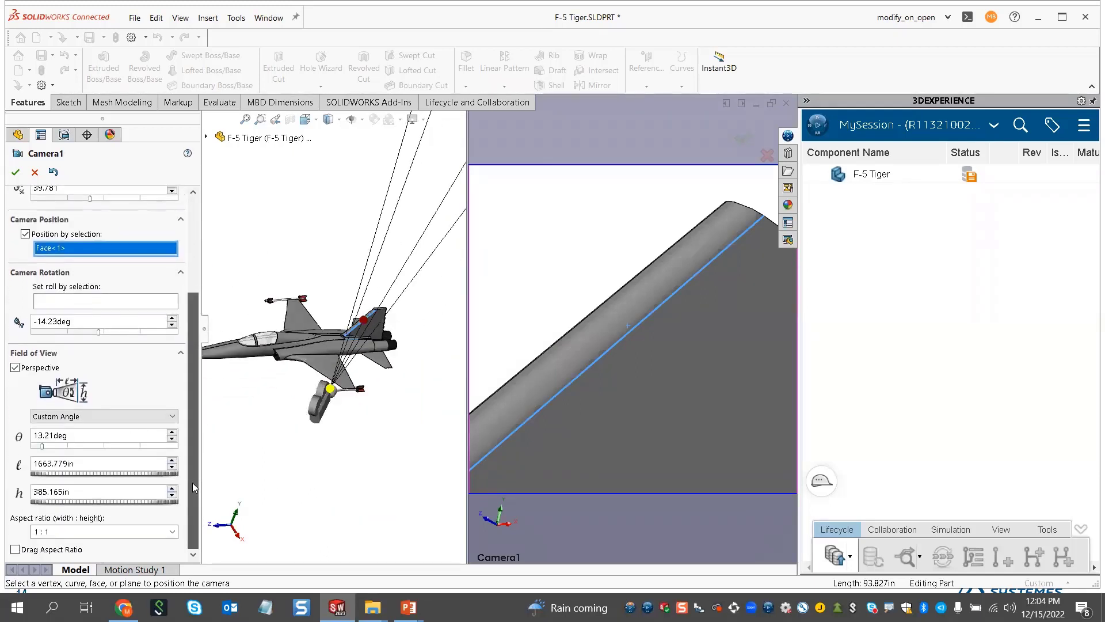
pyautogui.click(158, 416)
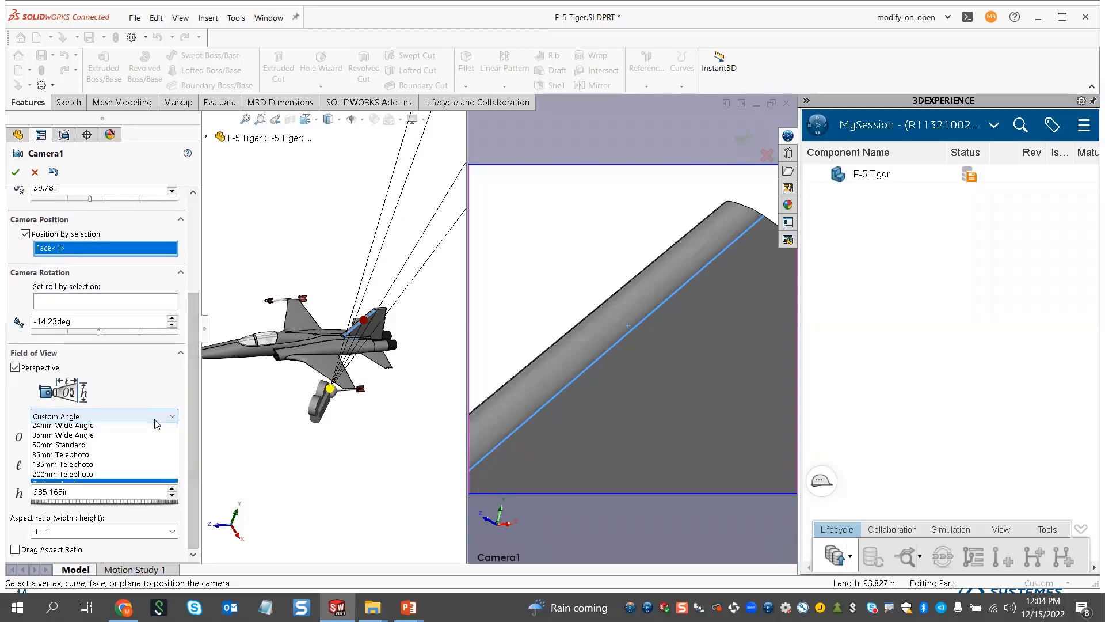
pyautogui.click(127, 430)
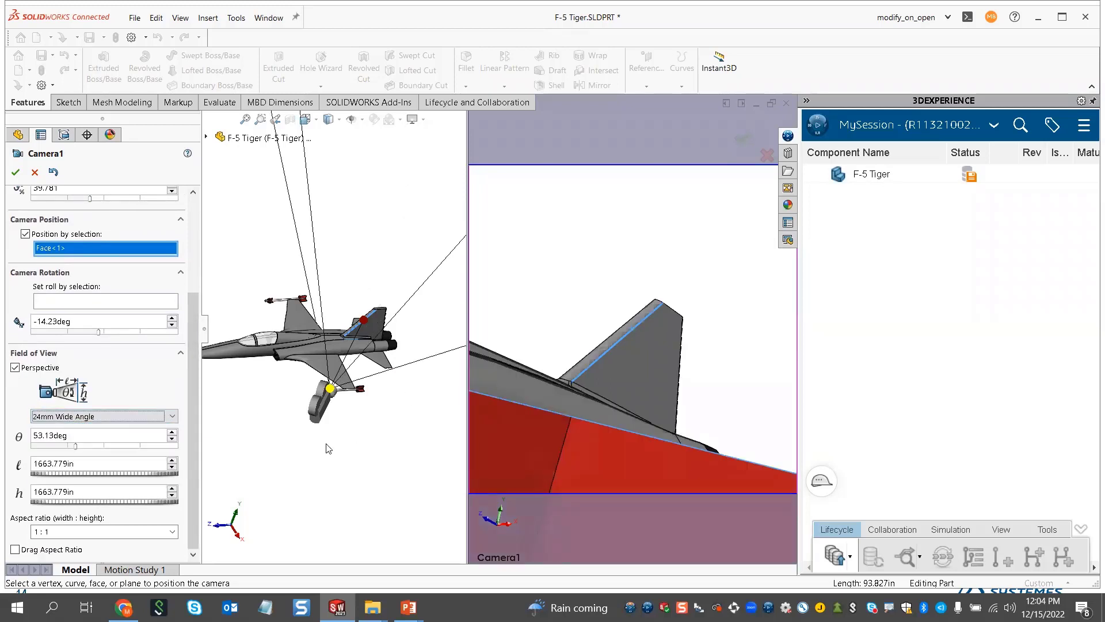
# Set the camera roll by the Top XZ plane and shift the target point to 42% along the tail fin edge
pyautogui.click(95, 301)
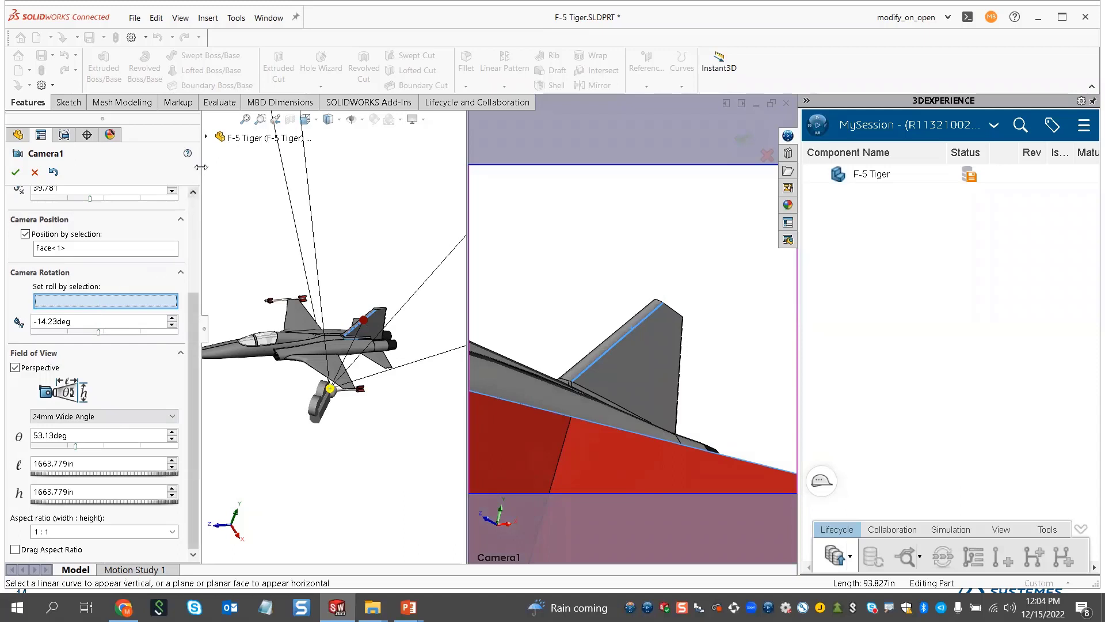
pyautogui.click(207, 138)
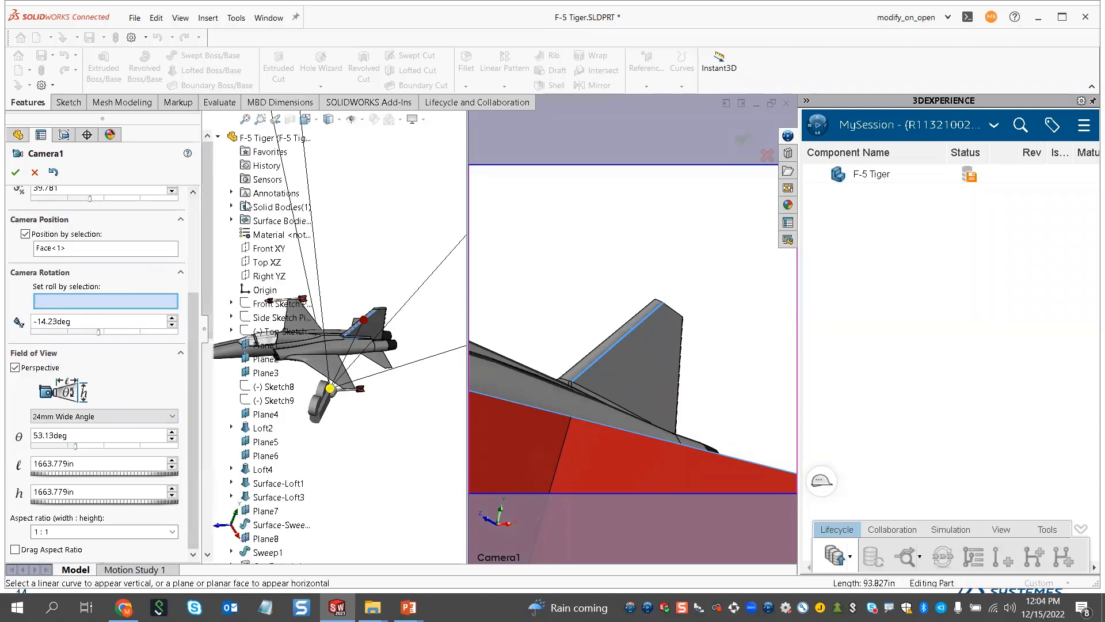
pyautogui.click(271, 264)
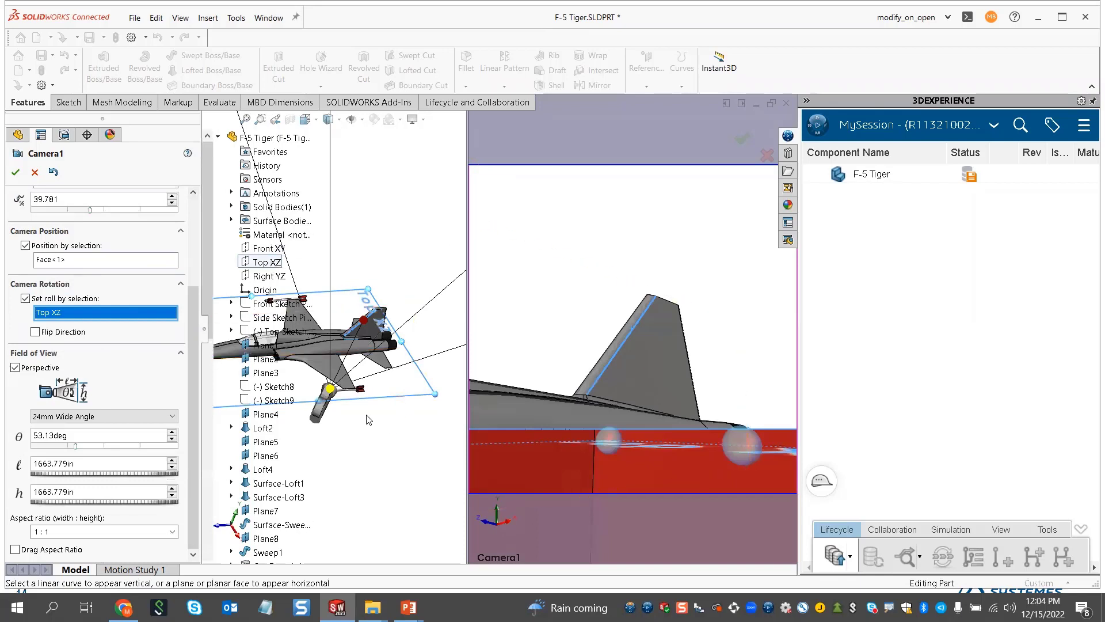
pyautogui.scroll(5, 195, 338)
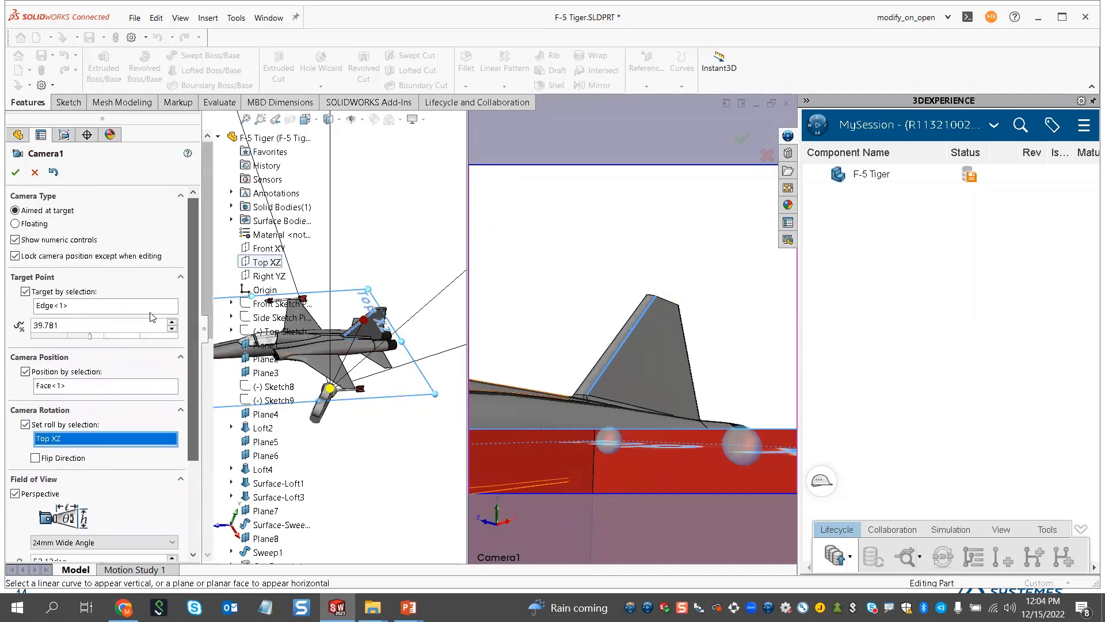
pyautogui.moveTo(91, 339)
pyautogui.mouseDown()
pyautogui.moveTo(190, 349)
pyautogui.moveTo(39, 349)
pyautogui.moveTo(141, 344)
pyautogui.moveTo(92, 343)
pyautogui.mouseUp()
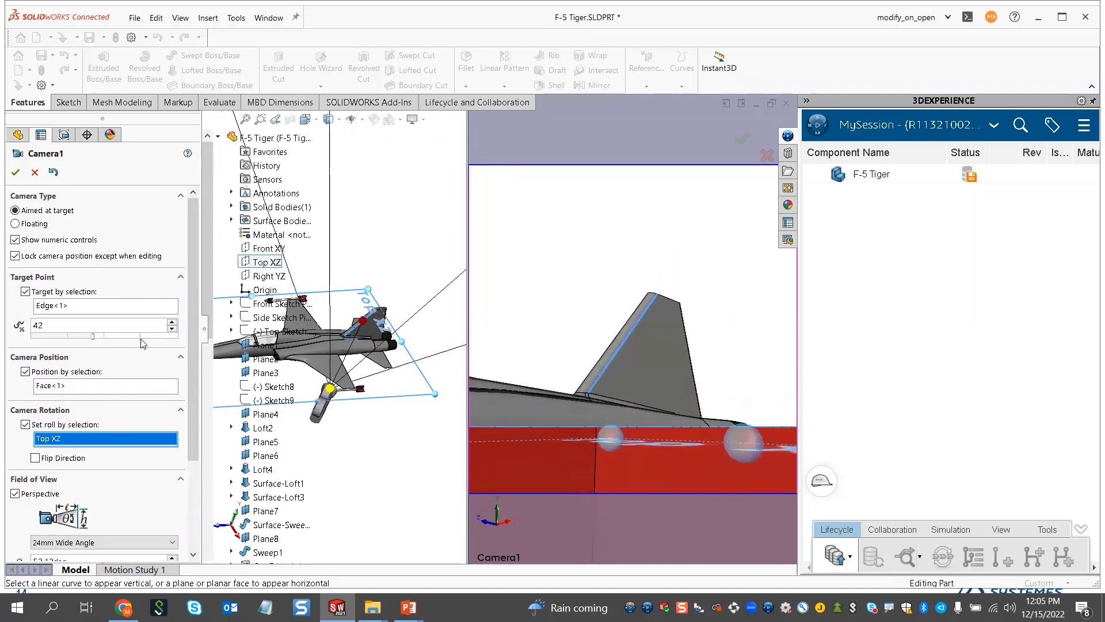
# Replace the camera's position reference with the near wing's trailing edge, place it 53% along that edge, and accept the camera
pyautogui.click(83, 387)
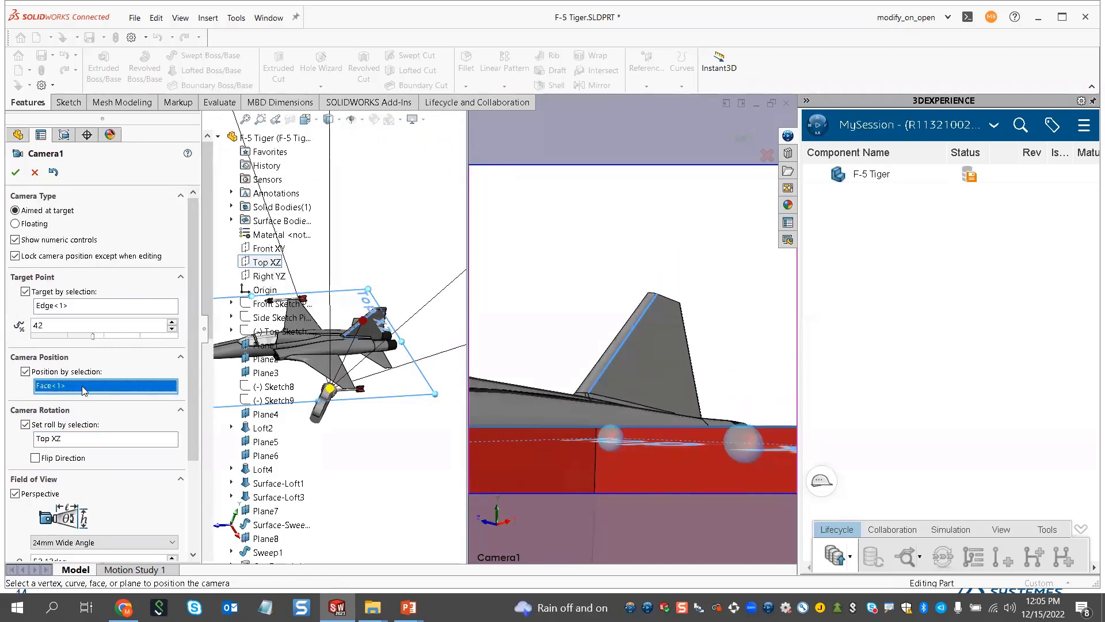
pyautogui.rightClick(84, 386)
pyautogui.click(113, 408)
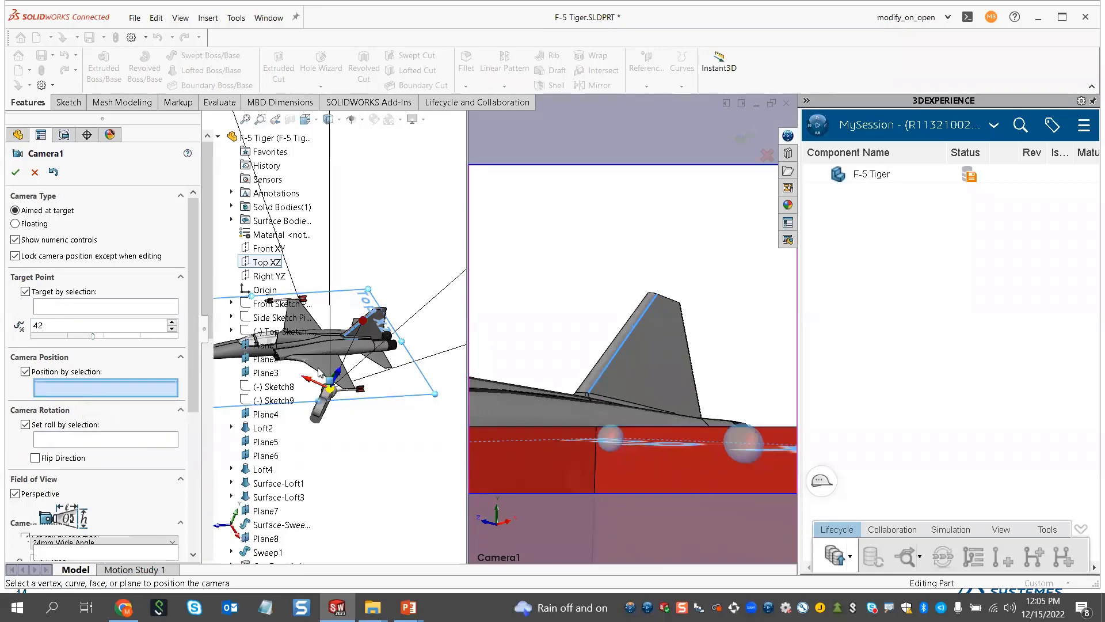
pyautogui.scroll(-3, 372, 395)
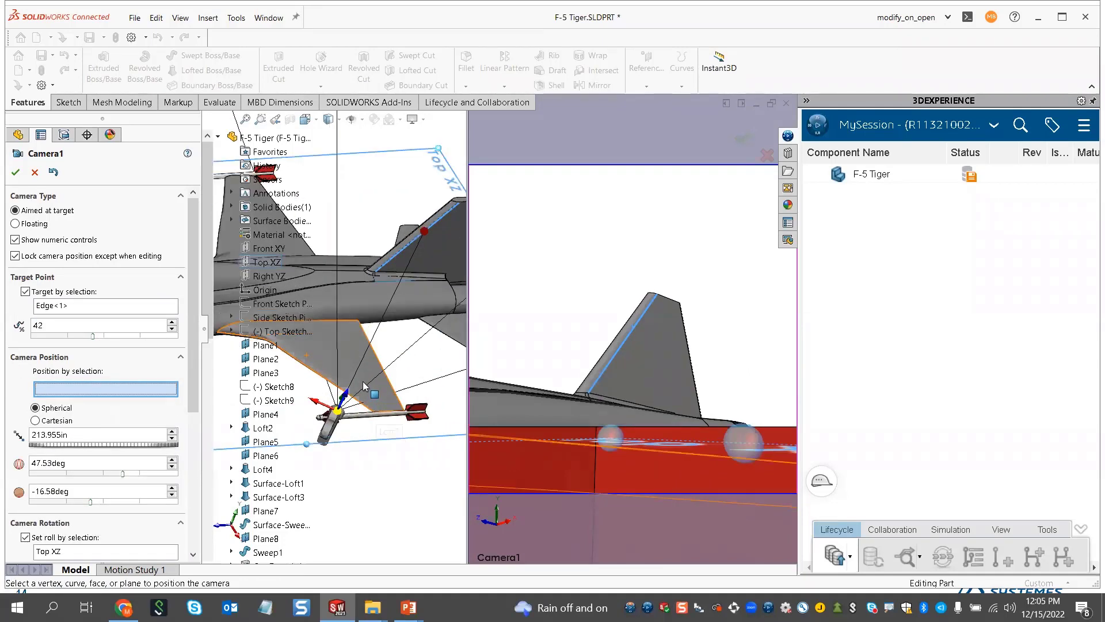
pyautogui.click(316, 376)
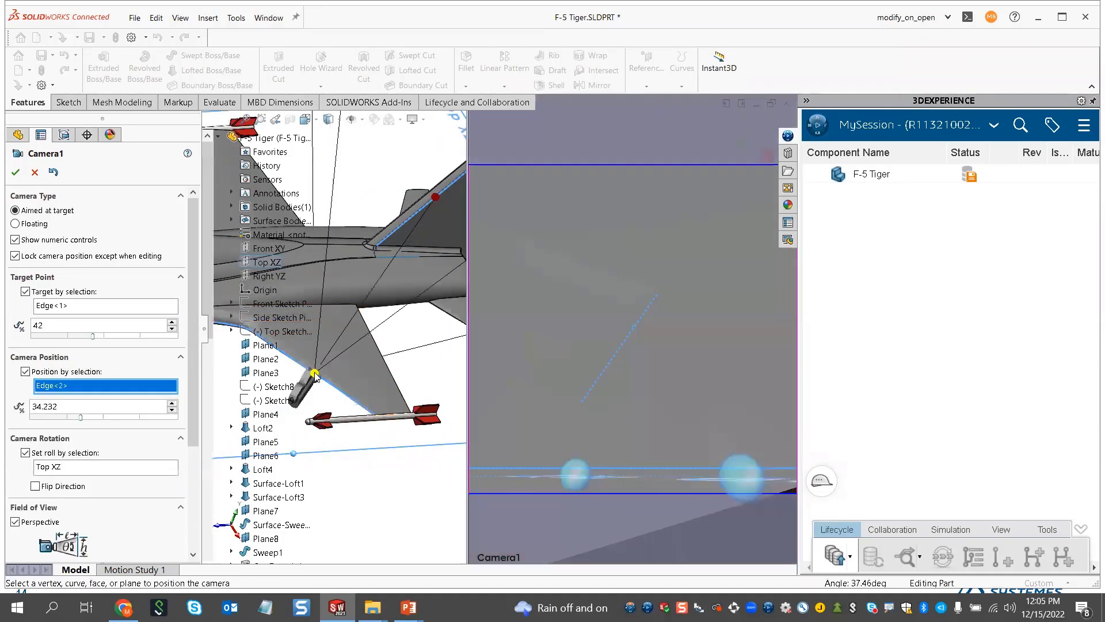
pyautogui.click(387, 367)
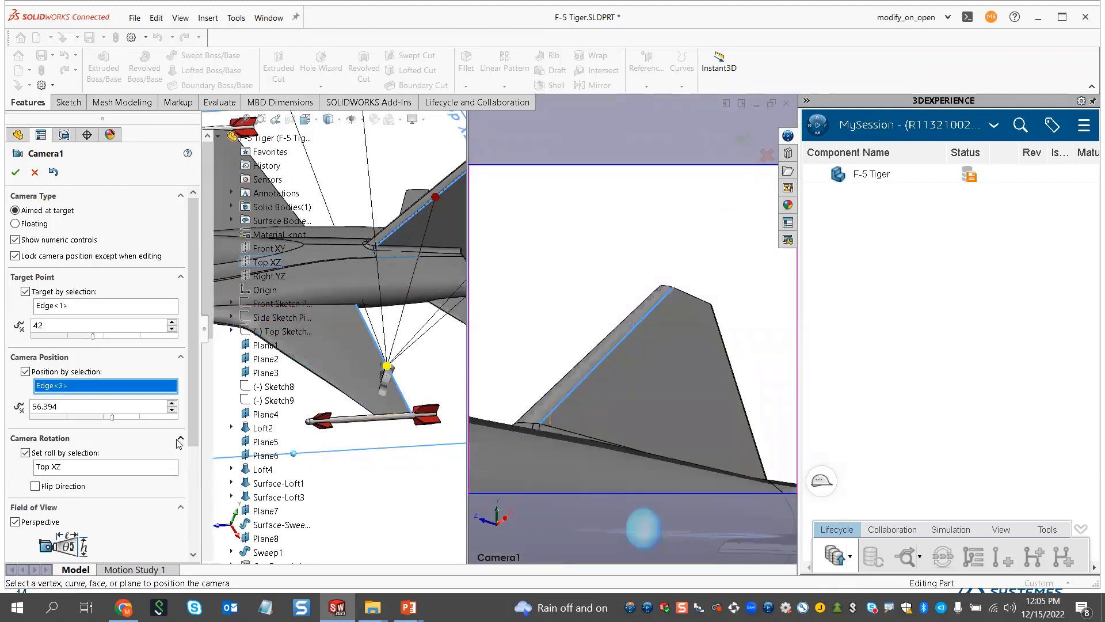
pyautogui.moveTo(117, 420)
pyautogui.mouseDown()
pyautogui.moveTo(139, 418)
pyautogui.moveTo(60, 428)
pyautogui.moveTo(111, 428)
pyautogui.mouseUp()
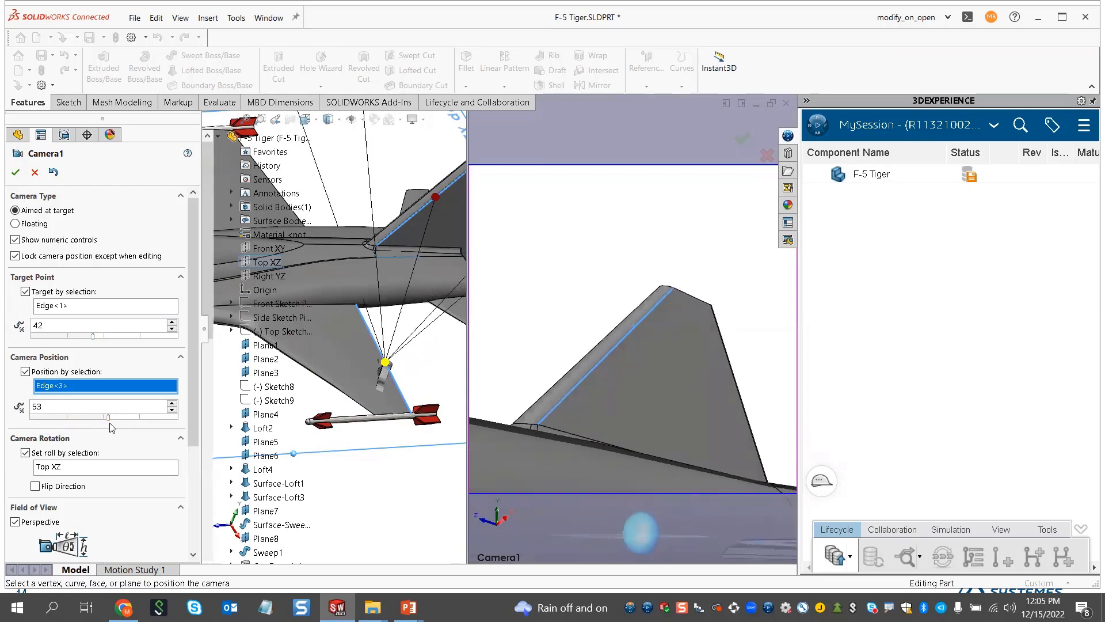
pyautogui.click(16, 172)
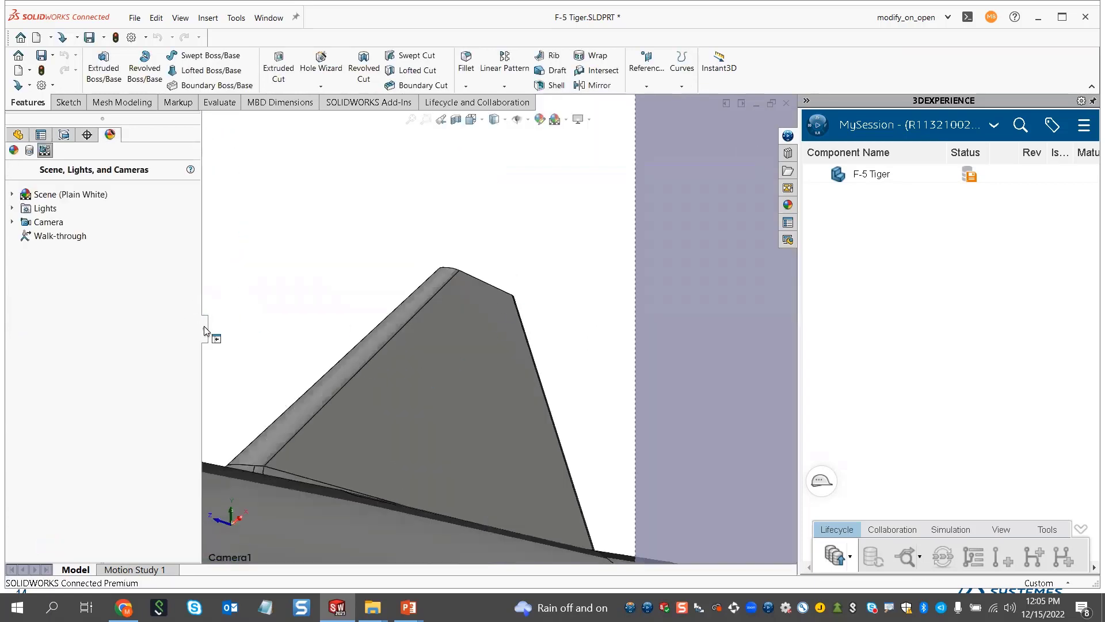
# Widen the graphics area, turn off Lock Camera for the camera view, and orbit the view
pyautogui.moveTo(205, 331); pyautogui.dragTo(39, 329)
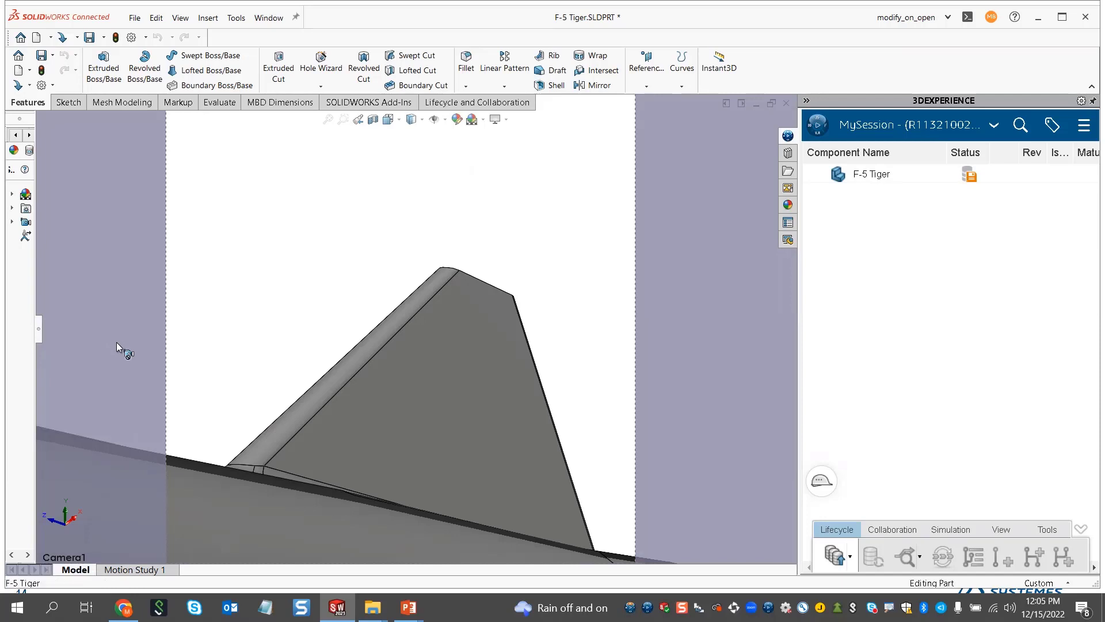
pyautogui.moveTo(266, 332); pyautogui.dragTo(229, 324, button='middle')
pyautogui.moveTo(268, 306); pyautogui.dragTo(265, 328, button='middle')
pyautogui.rightClick(271, 282)
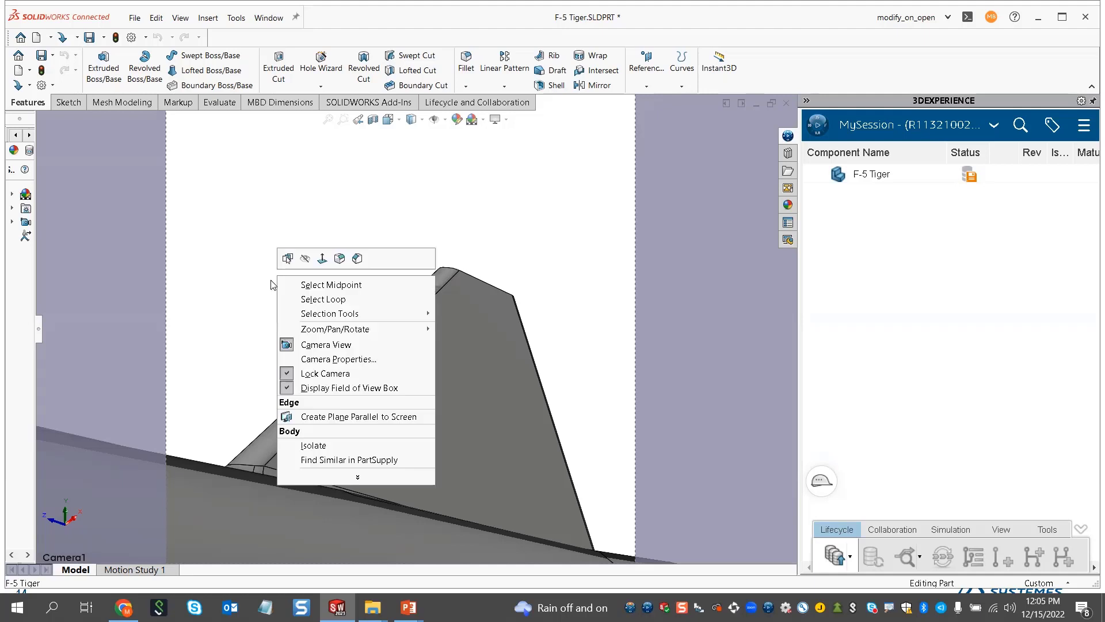
pyautogui.click(335, 374)
pyautogui.moveTo(370, 316); pyautogui.dragTo(448, 340, button='middle')
pyautogui.scroll(-10, 335, 393)
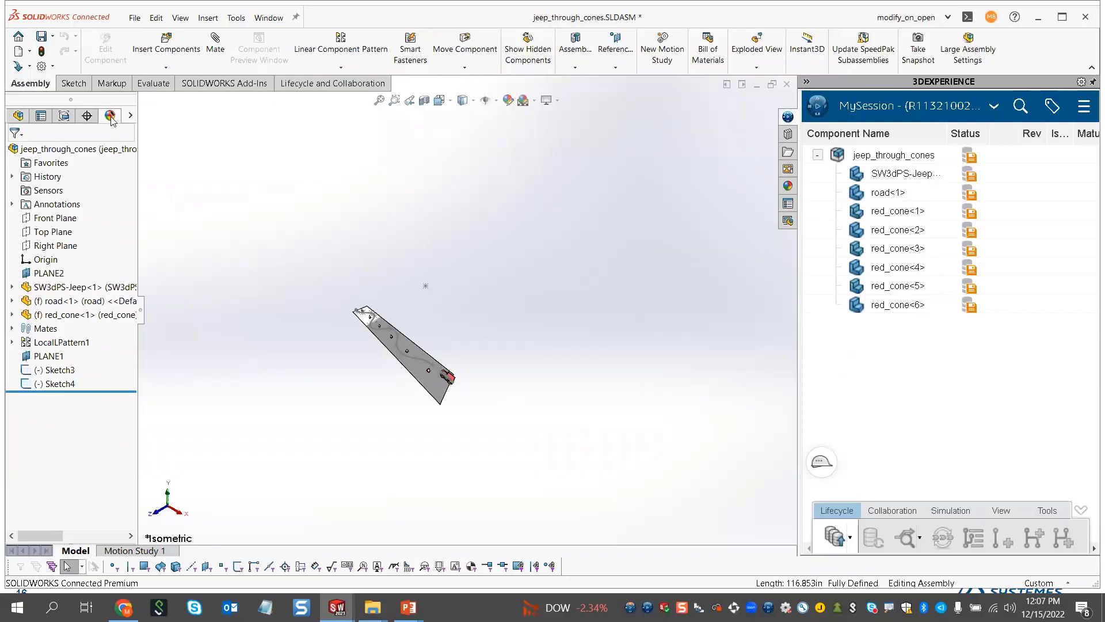
# Show the scene, lights and cameras of the jeep_through_cones assembly and open Motion Study 1
pyautogui.click(110, 115)
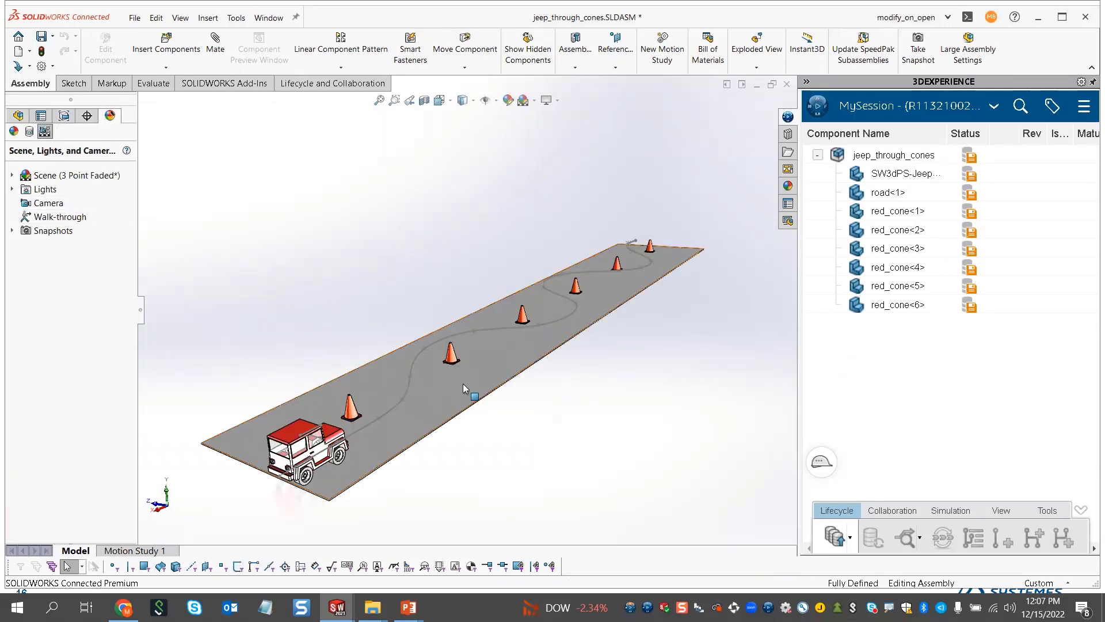
pyautogui.click(147, 550)
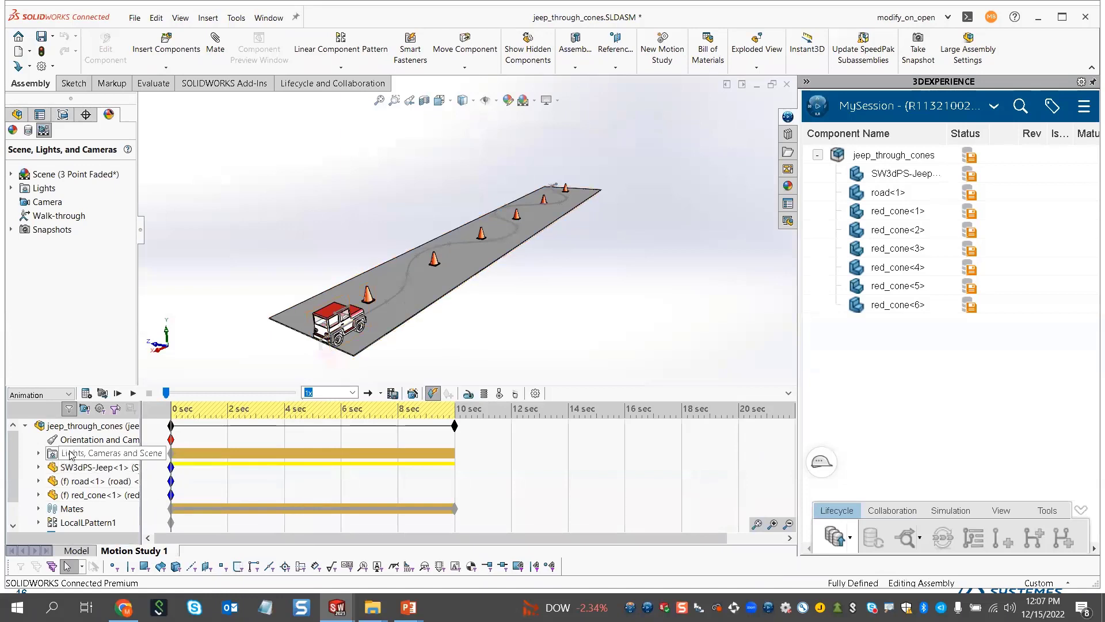
pyautogui.scroll(-2, 45, 485)
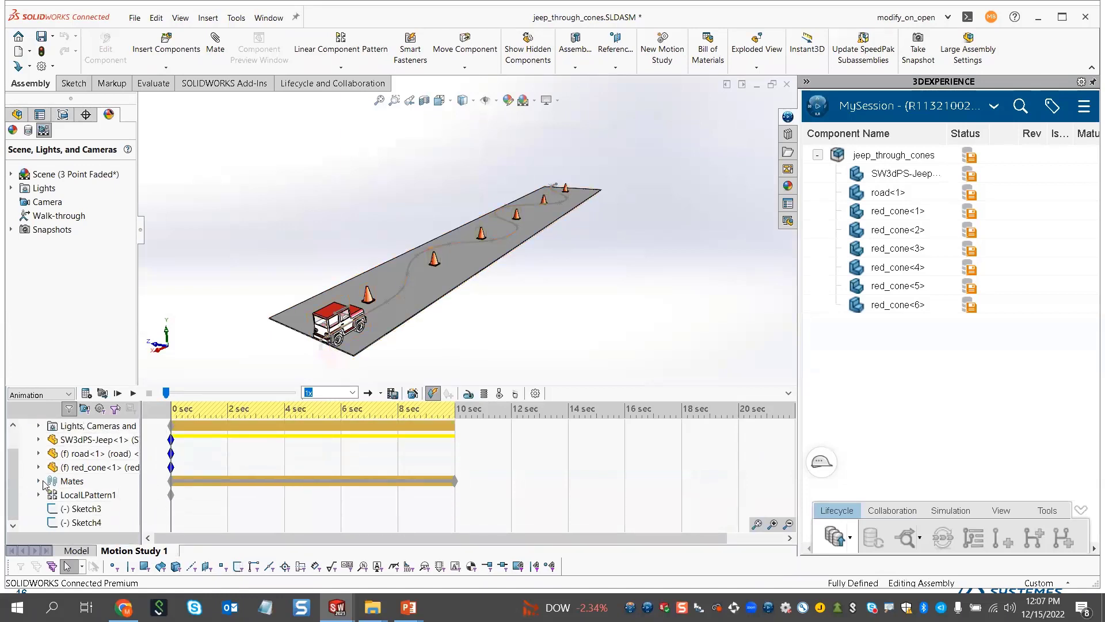
# Examine the jeep's path mate in the motion study, play the animation, and return the timeline to 0 sec
pyautogui.click(40, 481)
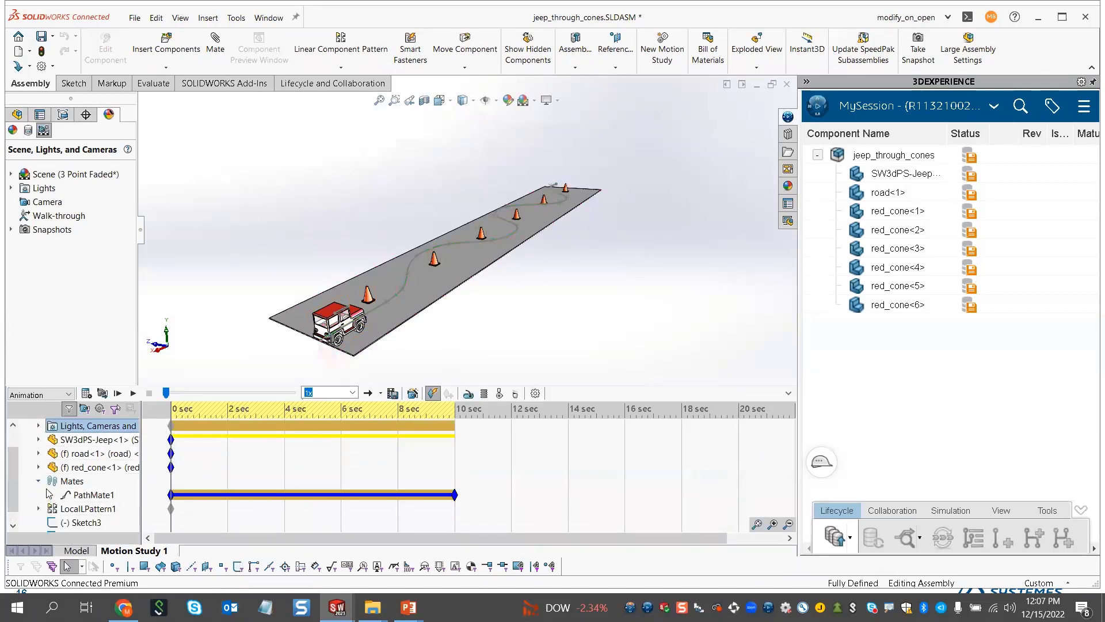
pyautogui.scroll(1, 41, 486)
pyautogui.click(93, 508)
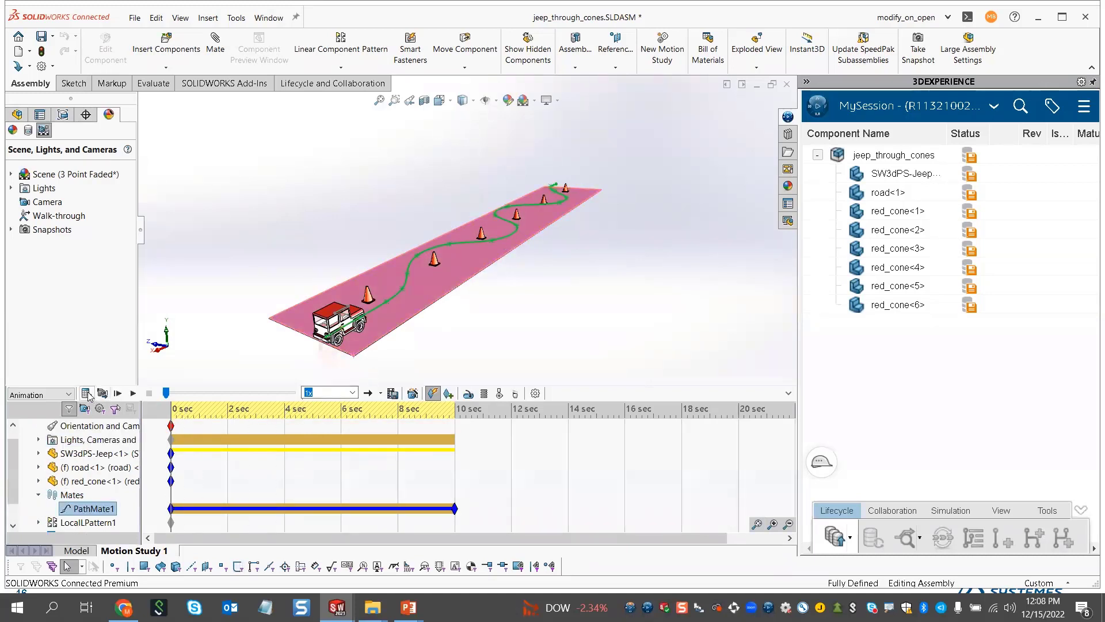
pyautogui.click(107, 396)
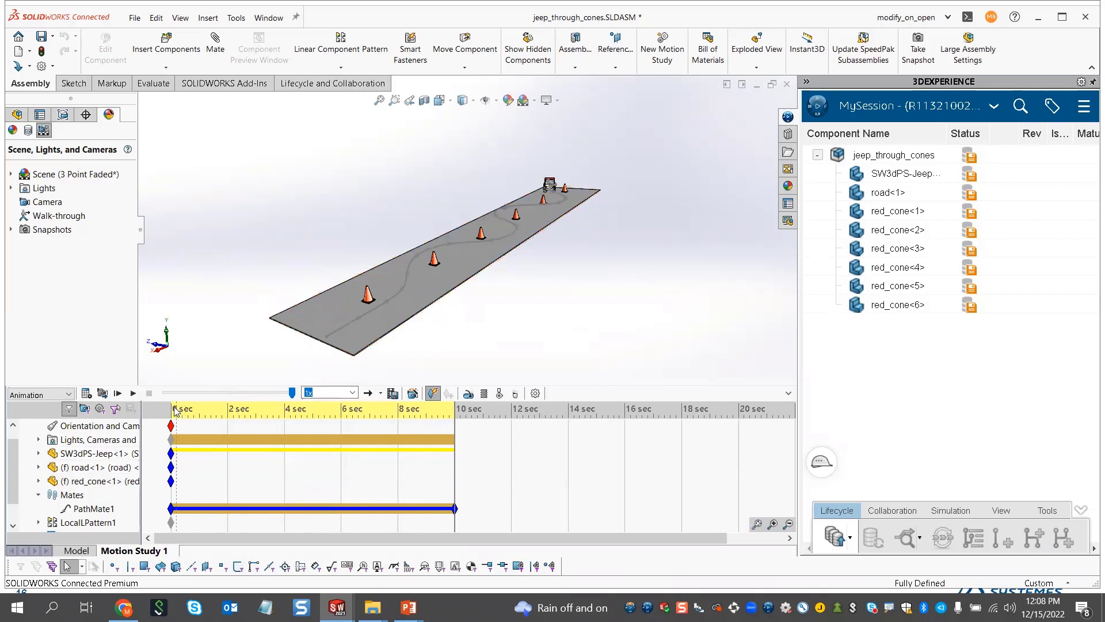
pyautogui.click(172, 498)
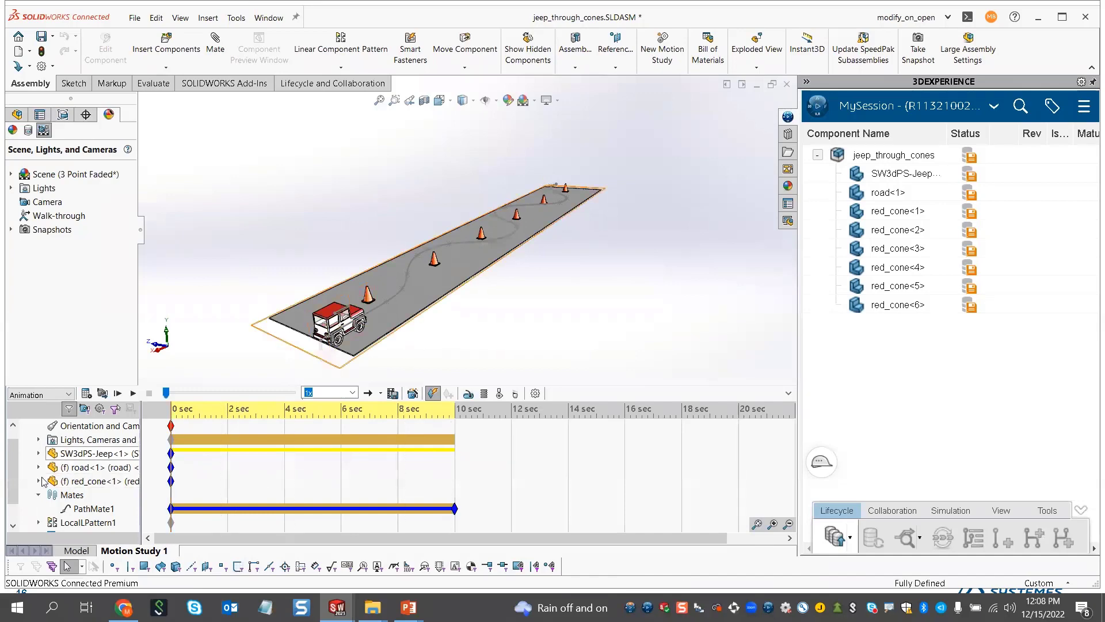
# Add a camera aimed at the sketch point on the jeep's hood and position it at the sketch point on the roof
pyautogui.rightClick(46, 203)
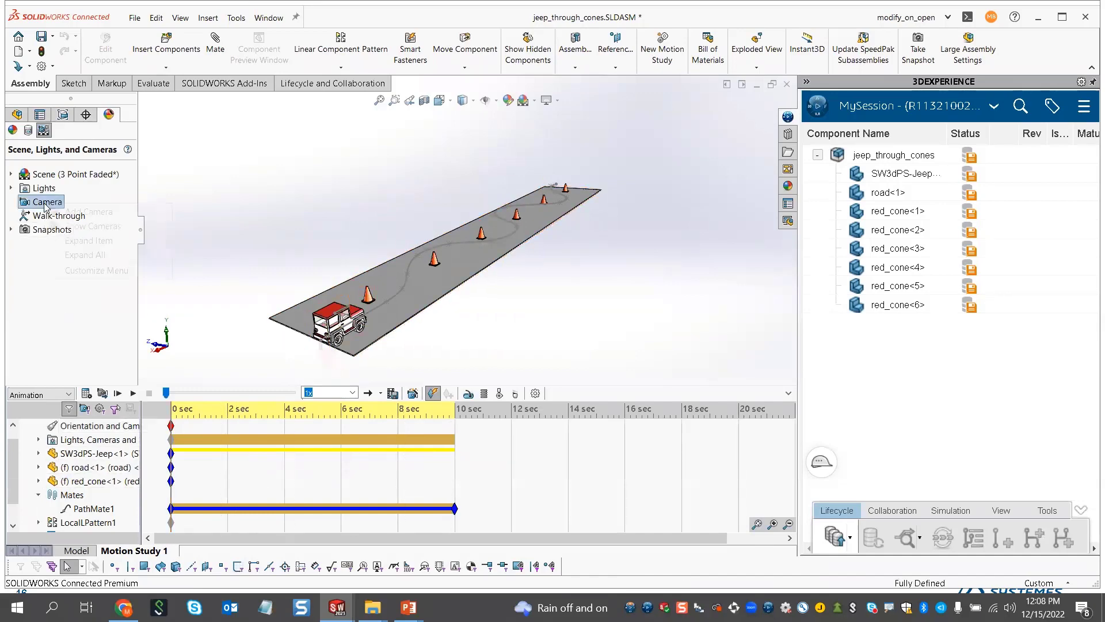
pyautogui.click(80, 213)
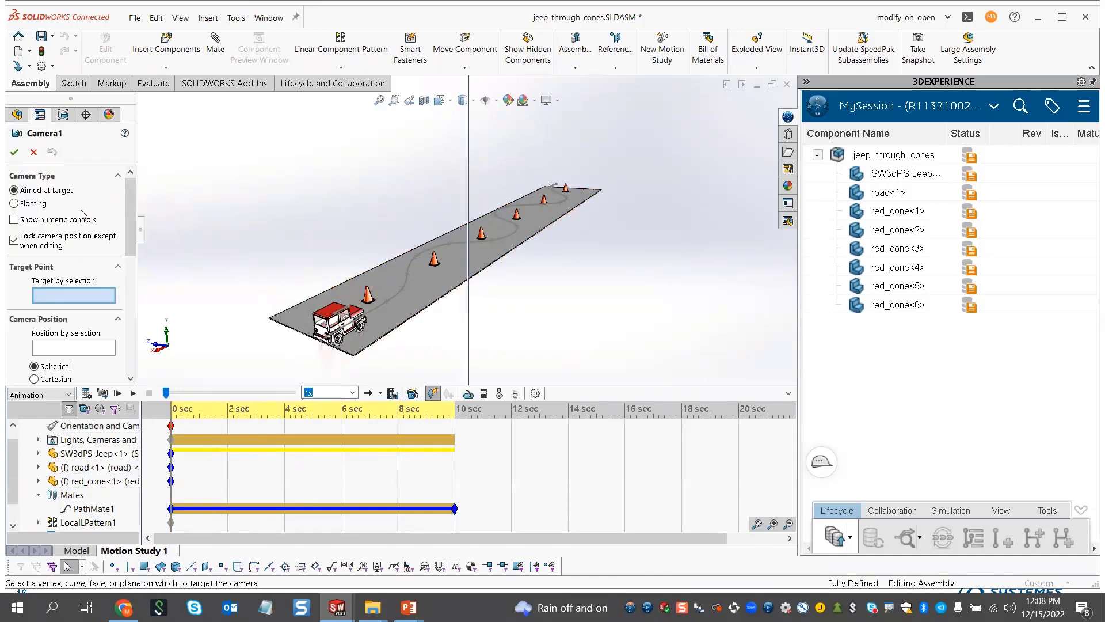
pyautogui.scroll(3, 388, 309)
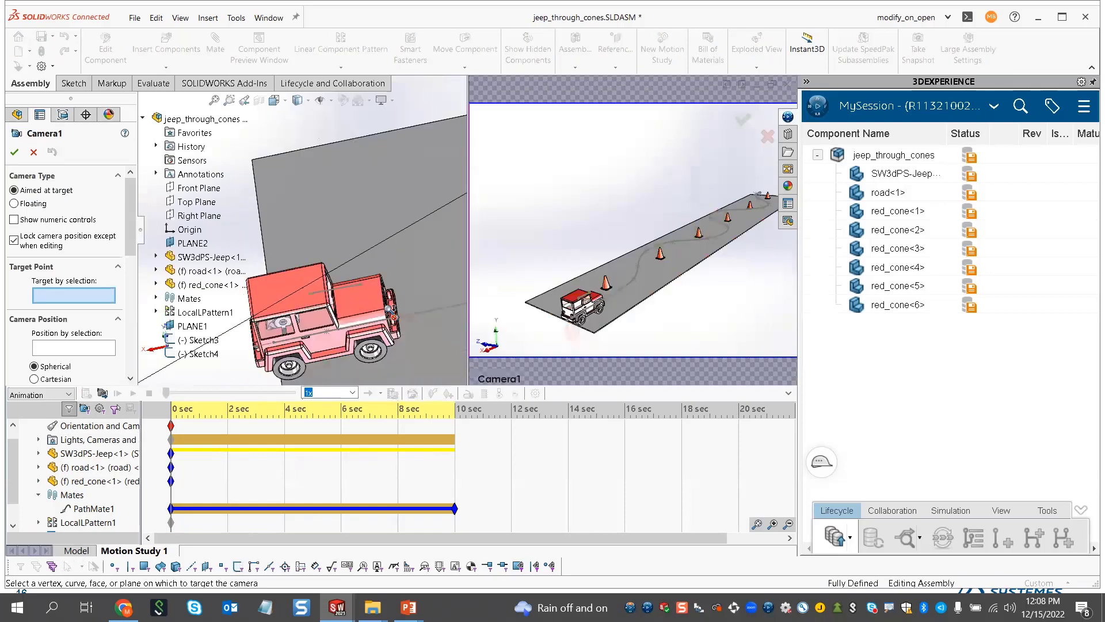
pyautogui.click(350, 274)
pyautogui.click(76, 350)
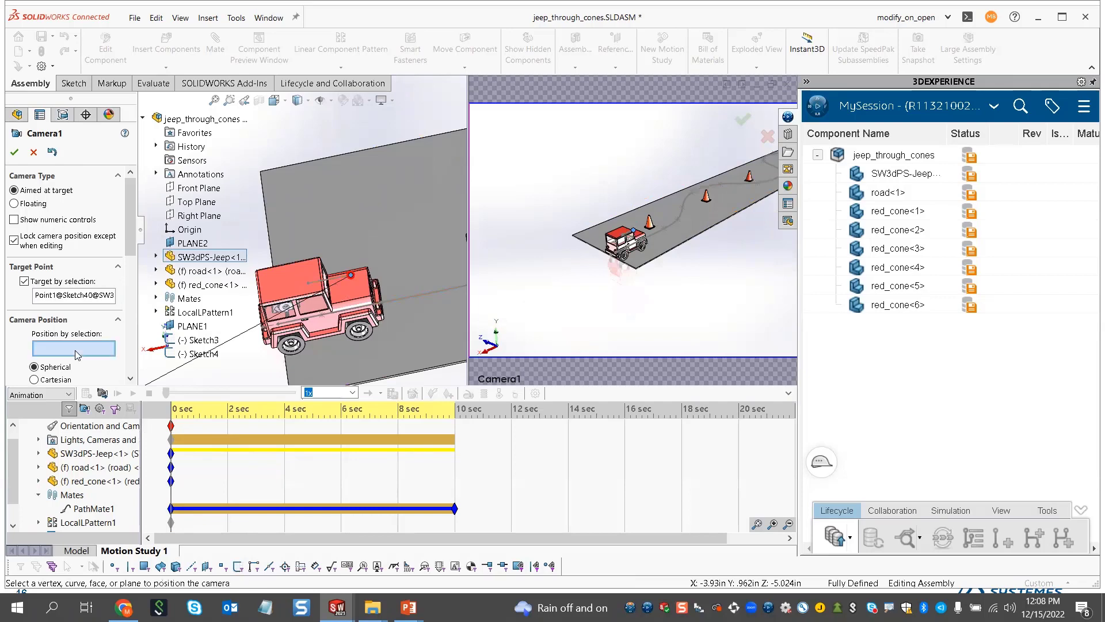
pyautogui.click(309, 284)
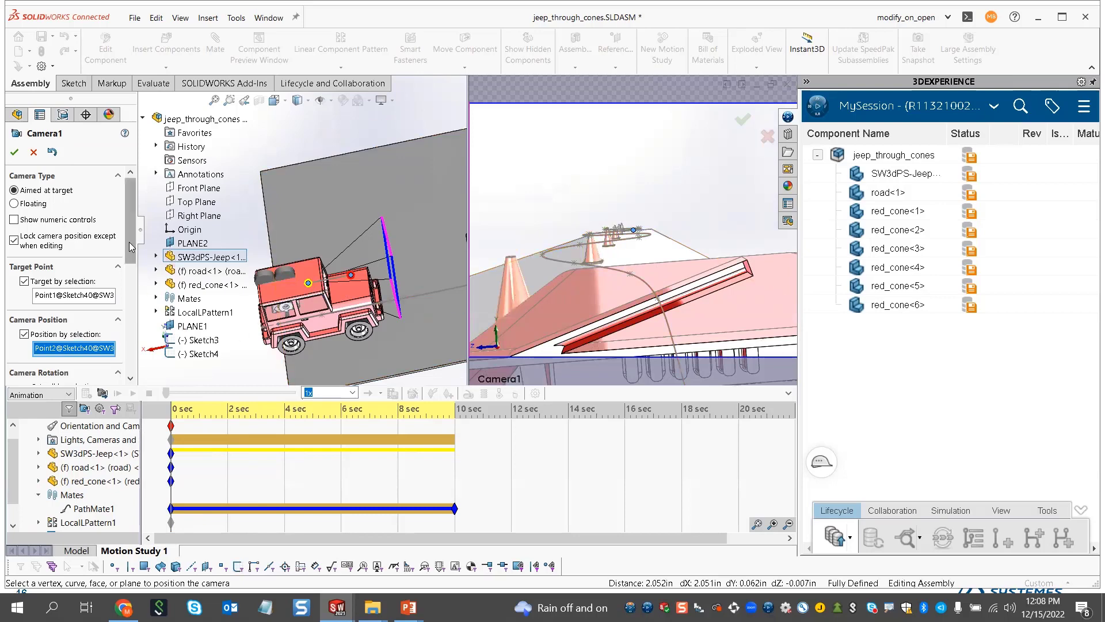
# Set the camera roll by the assembly's Top Plane and accept the camera
pyautogui.moveTo(131, 242); pyautogui.dragTo(130, 275)
pyautogui.click(98, 317)
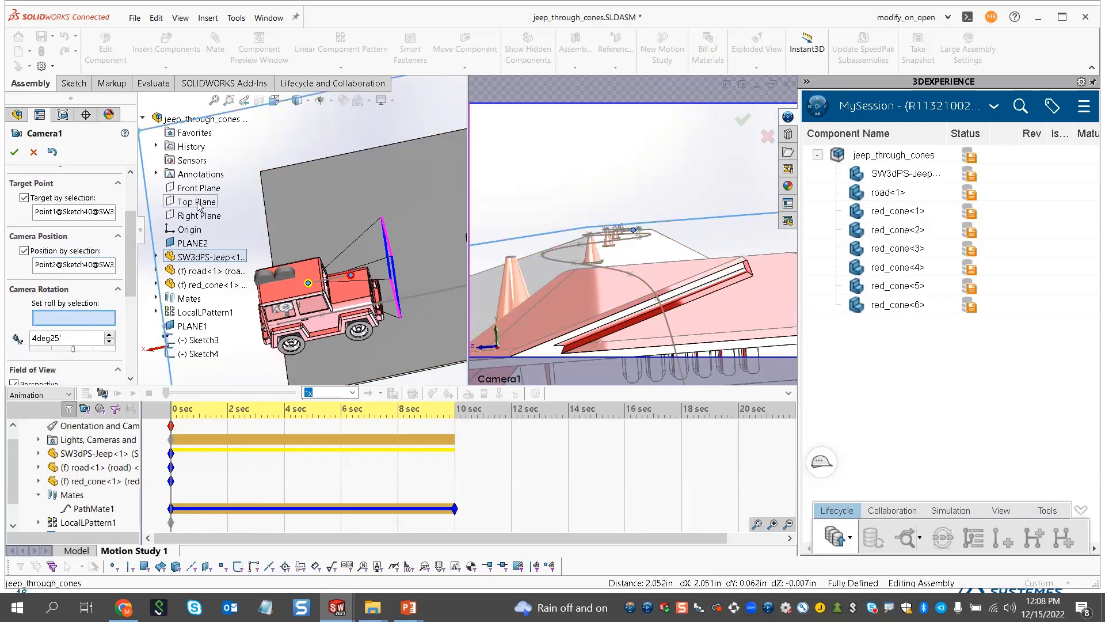
pyautogui.click(198, 203)
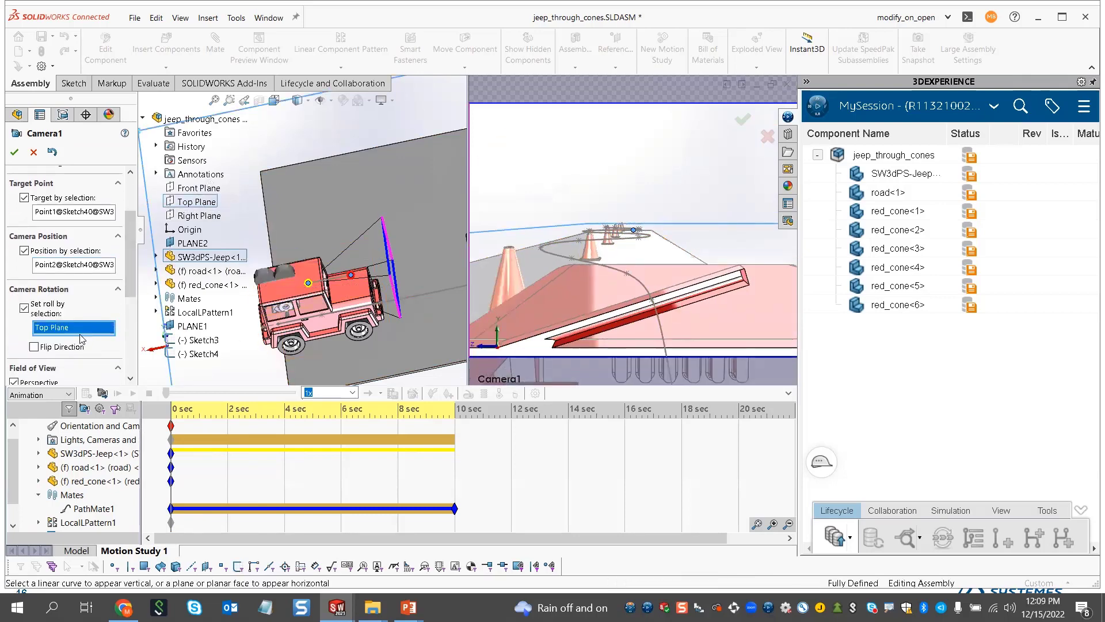
pyautogui.click(15, 152)
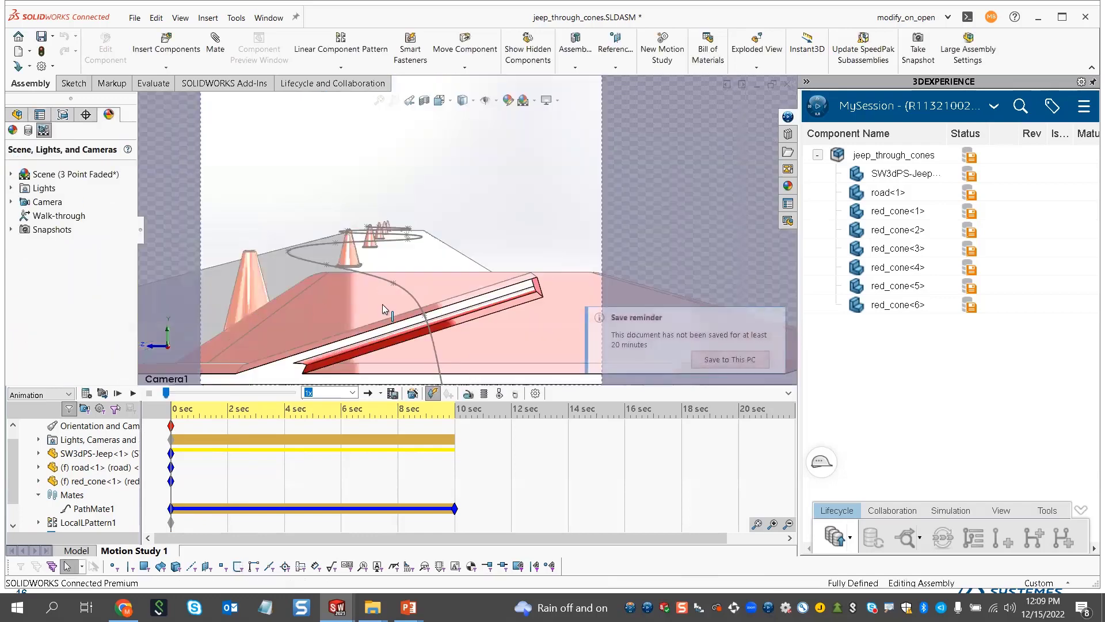
# Play the animation through the jeep-mounted camera, hide the sketches, replay it and stop it partway
pyautogui.rightClick(107, 427)
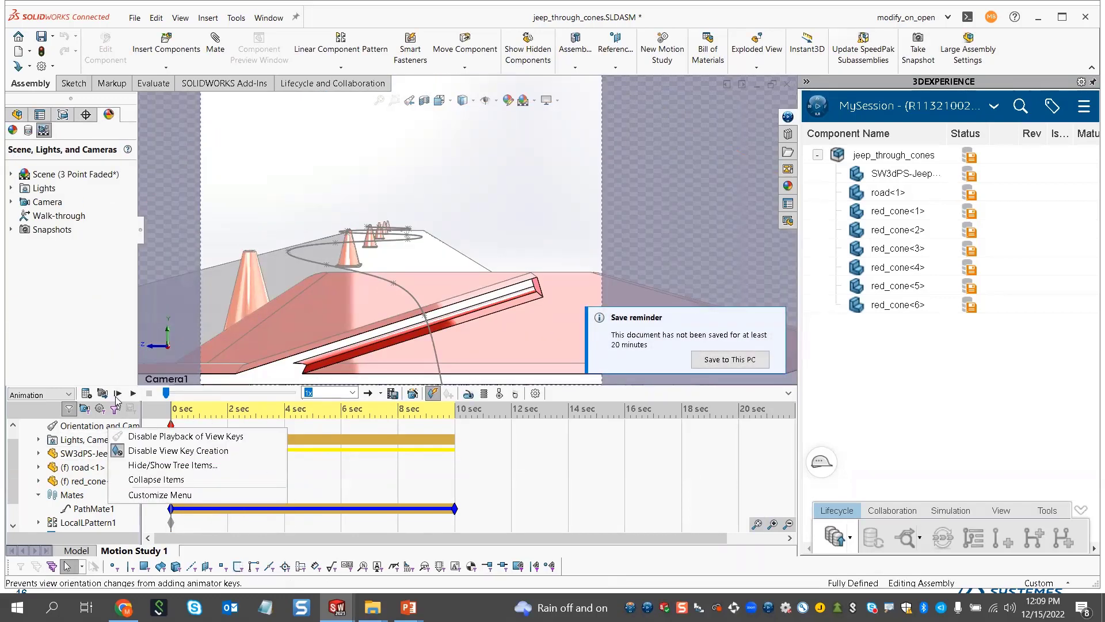
pyautogui.click(117, 395)
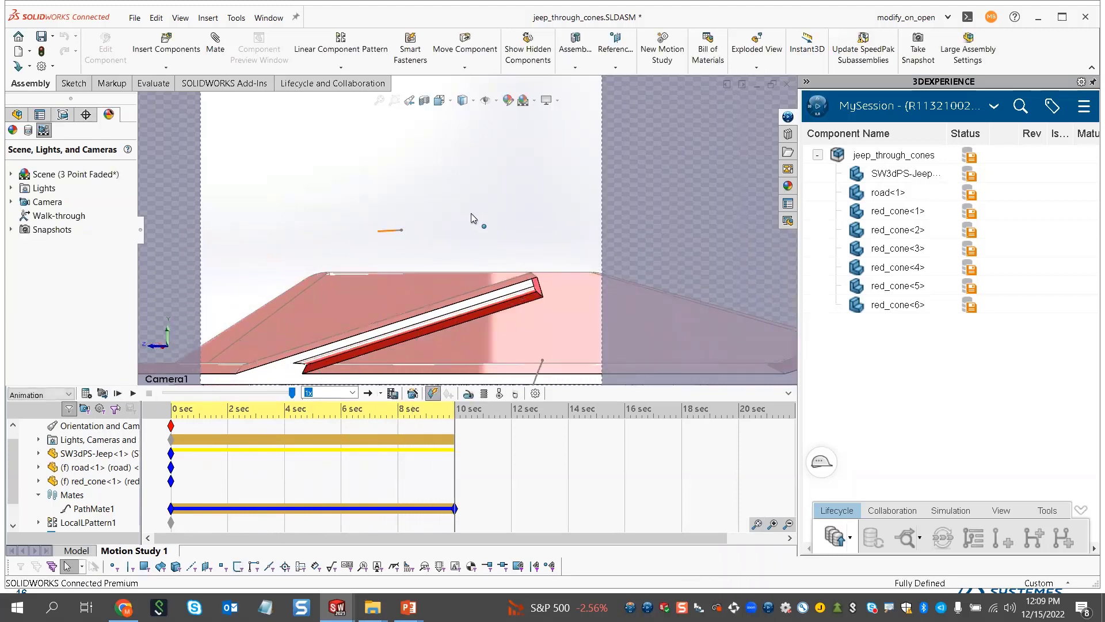
pyautogui.click(487, 101)
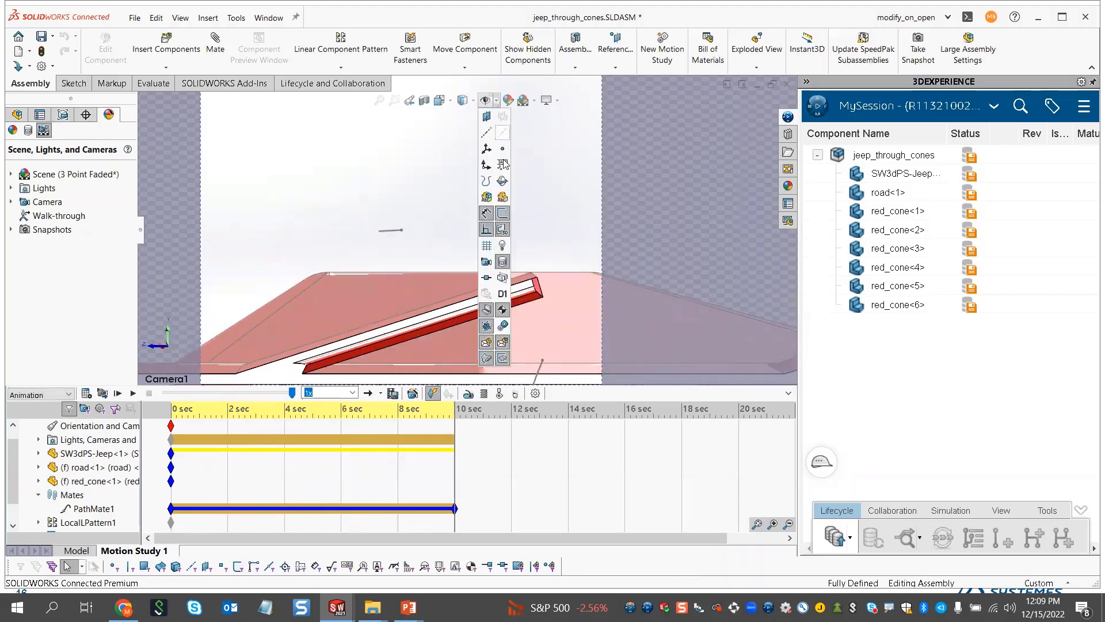
pyautogui.click(503, 214)
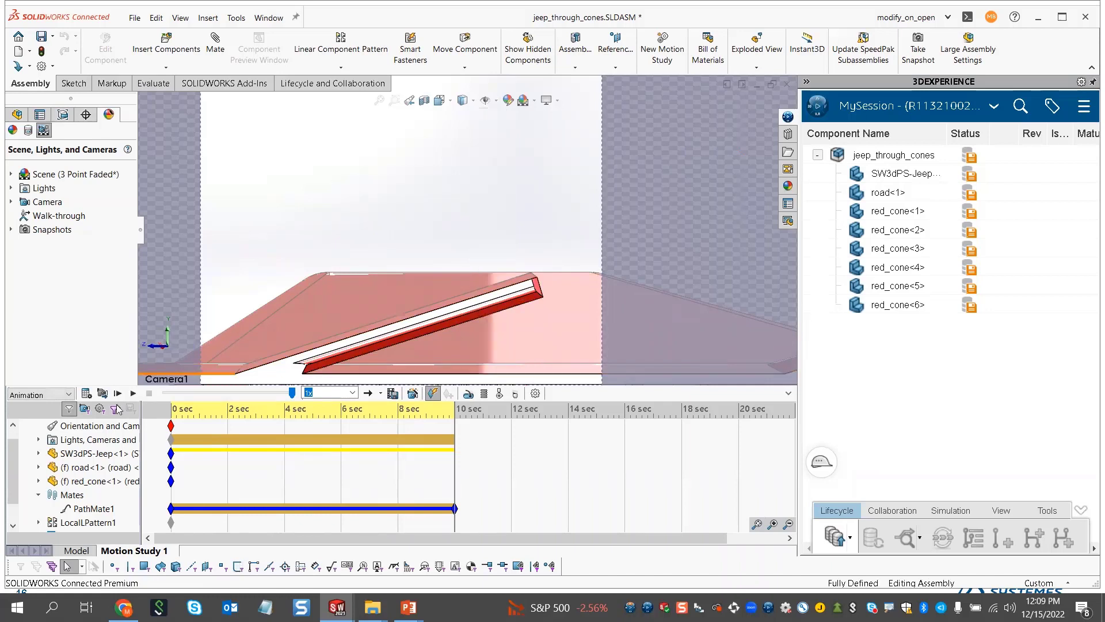
pyautogui.click(118, 394)
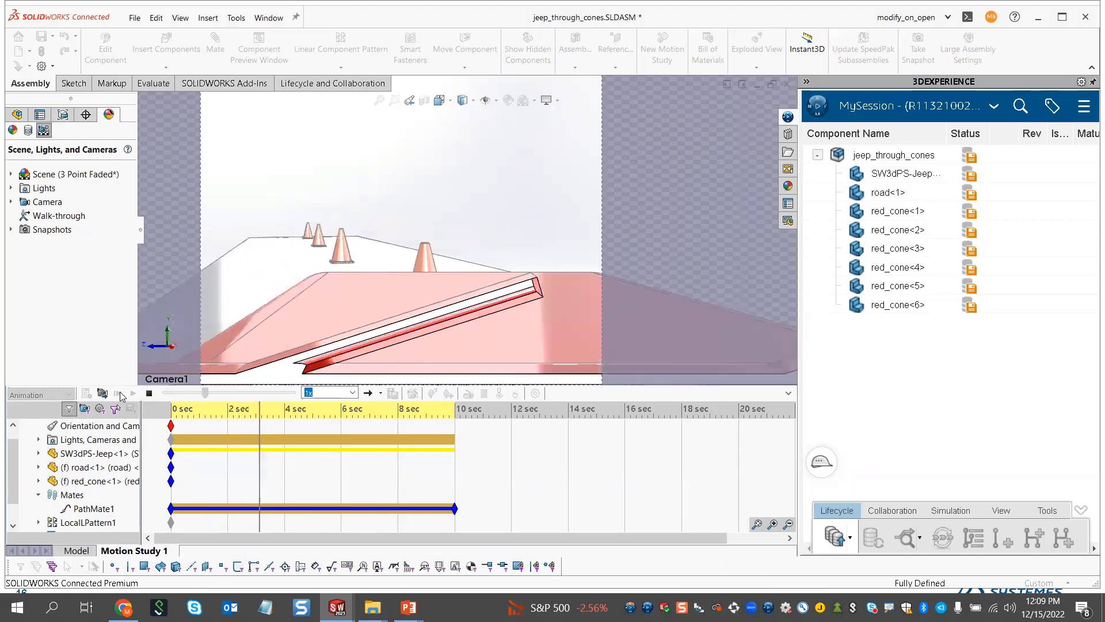
pyautogui.click(151, 393)
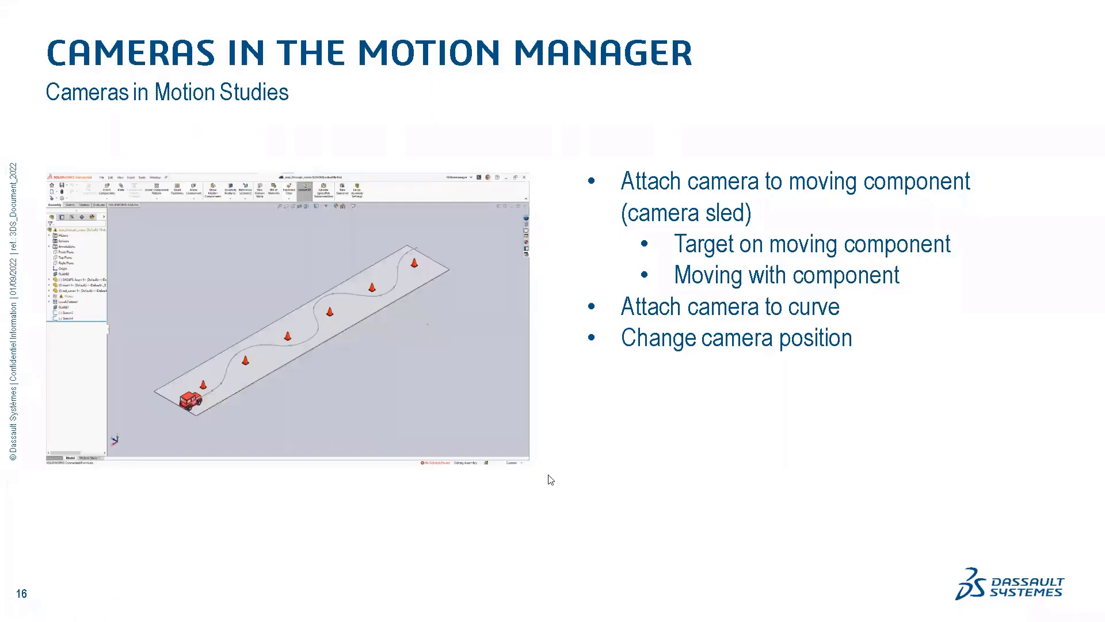
pyautogui.click(550, 480)
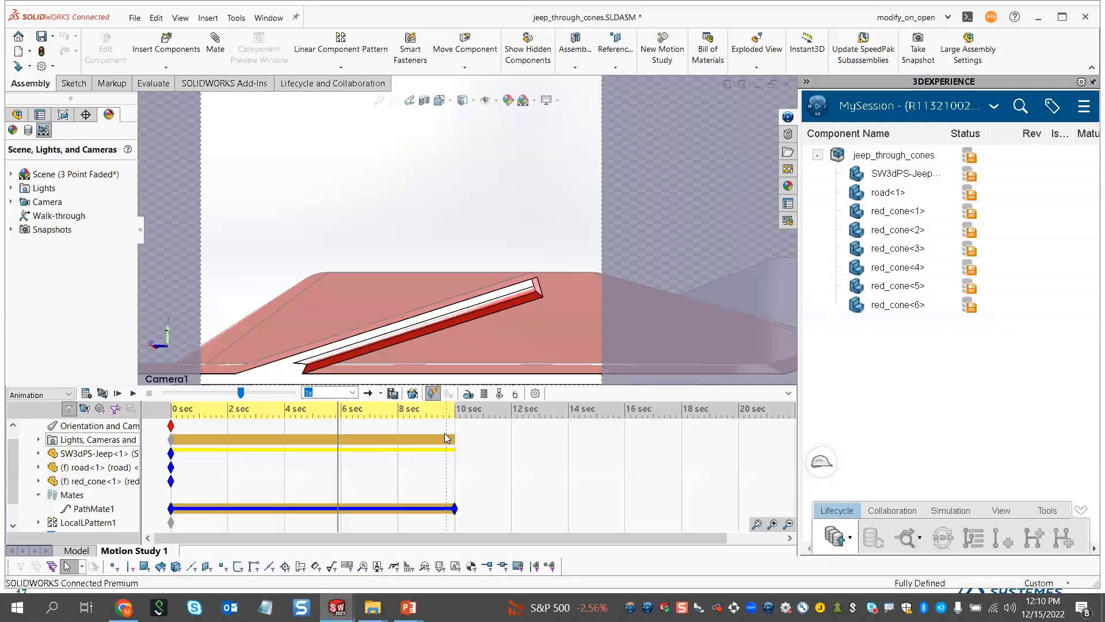
# Show the sketches again and return the motion study timeline to 0 sec
pyautogui.click(496, 101)
pyautogui.click(504, 218)
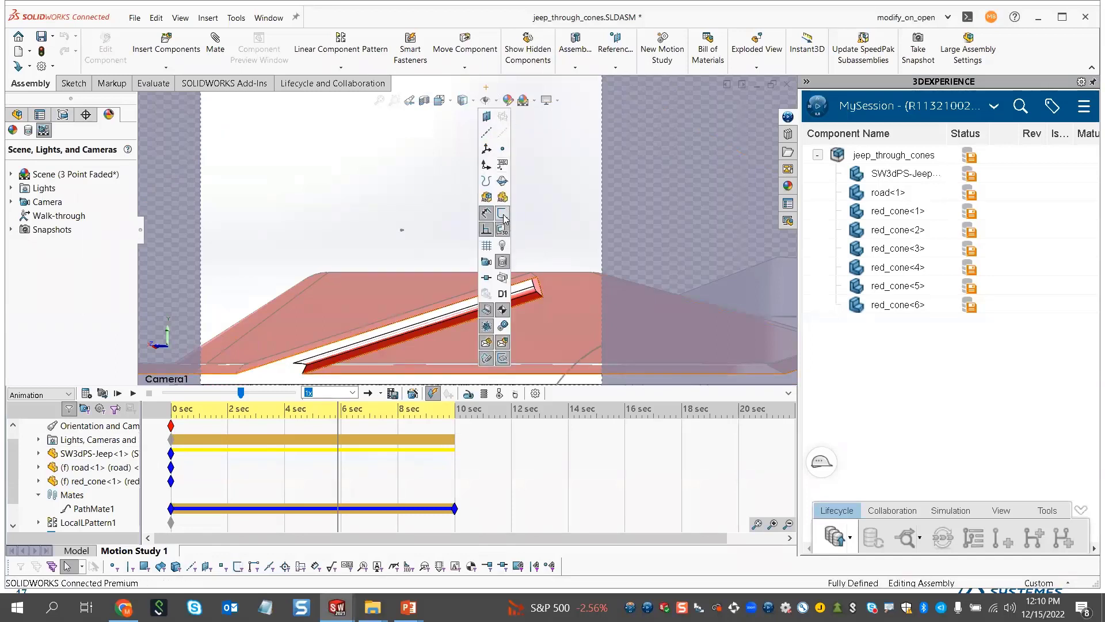
pyautogui.click(171, 410)
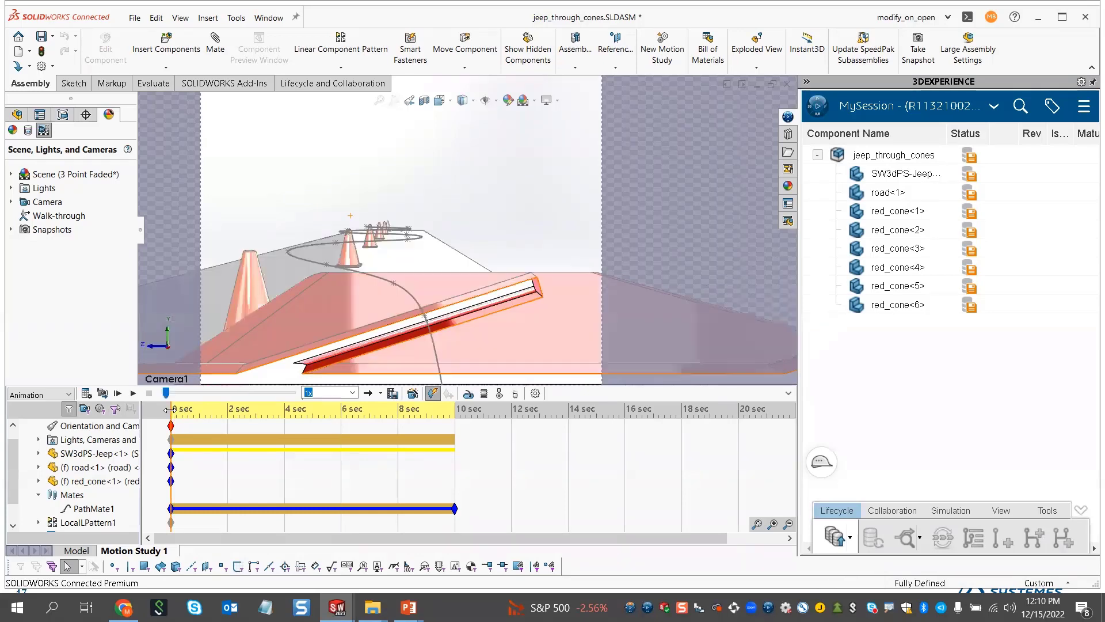
# Add a second camera with its target on the jeep's hood point, position it at the Sketch4 point beside the road, and accept it
pyautogui.rightClick(55, 202)
pyautogui.click(79, 212)
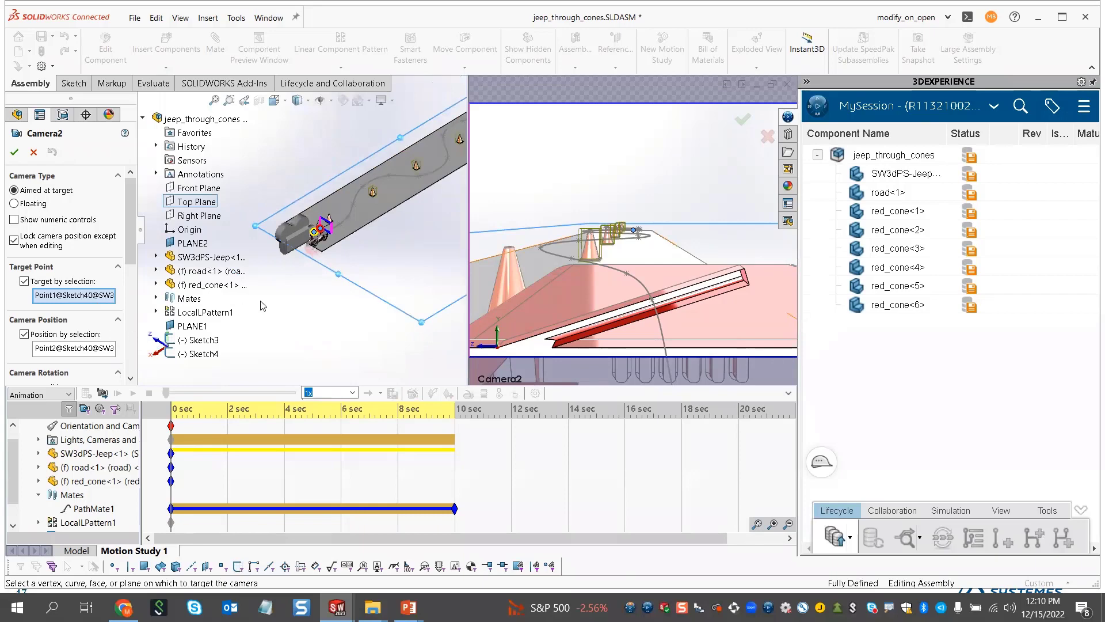
pyautogui.scroll(-3, 402, 243)
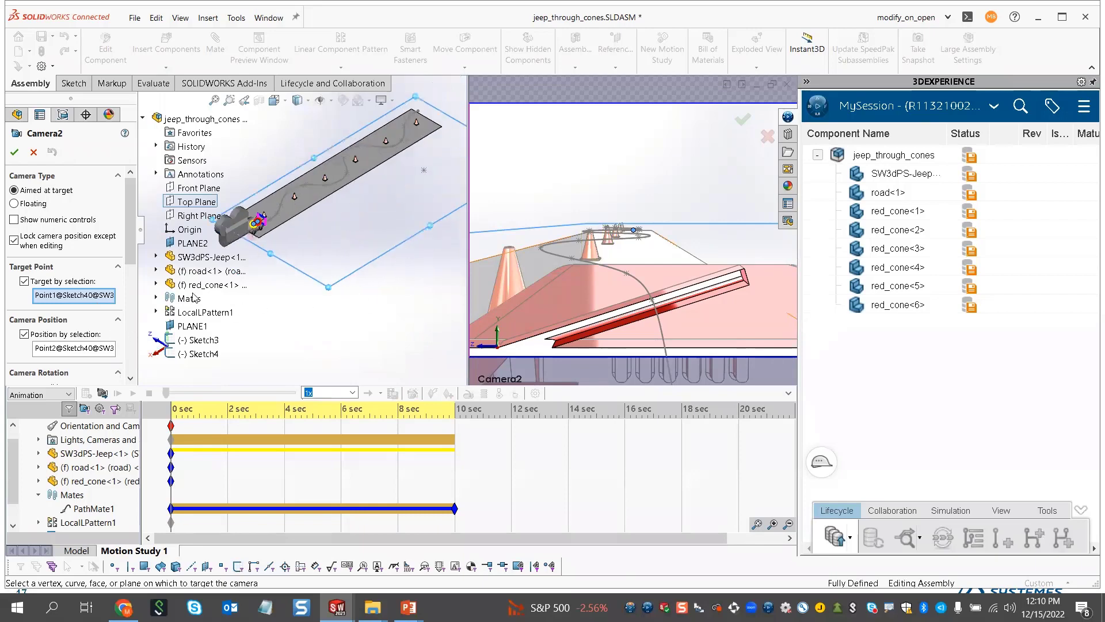
pyautogui.click(96, 351)
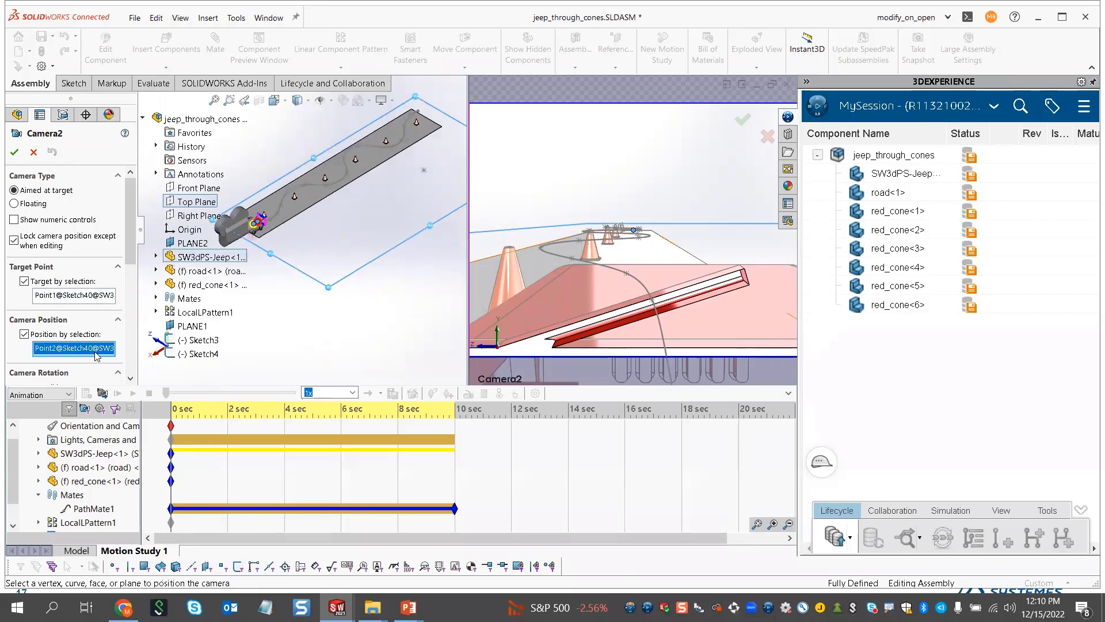
pyautogui.click(424, 172)
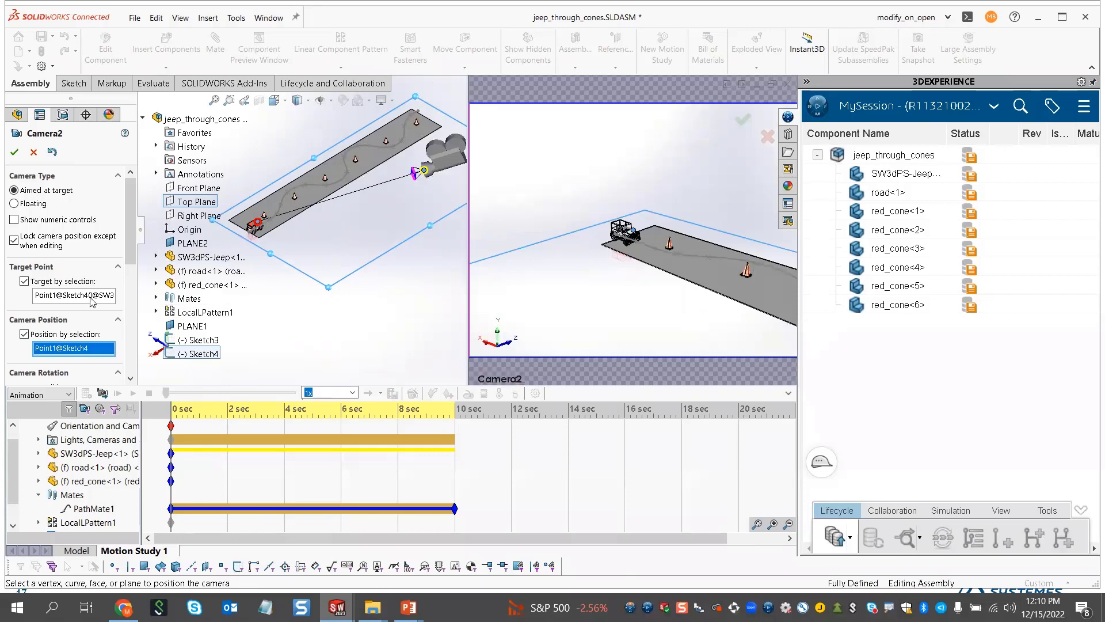
pyautogui.scroll(-5, 265, 214)
pyautogui.scroll(-3, 268, 299)
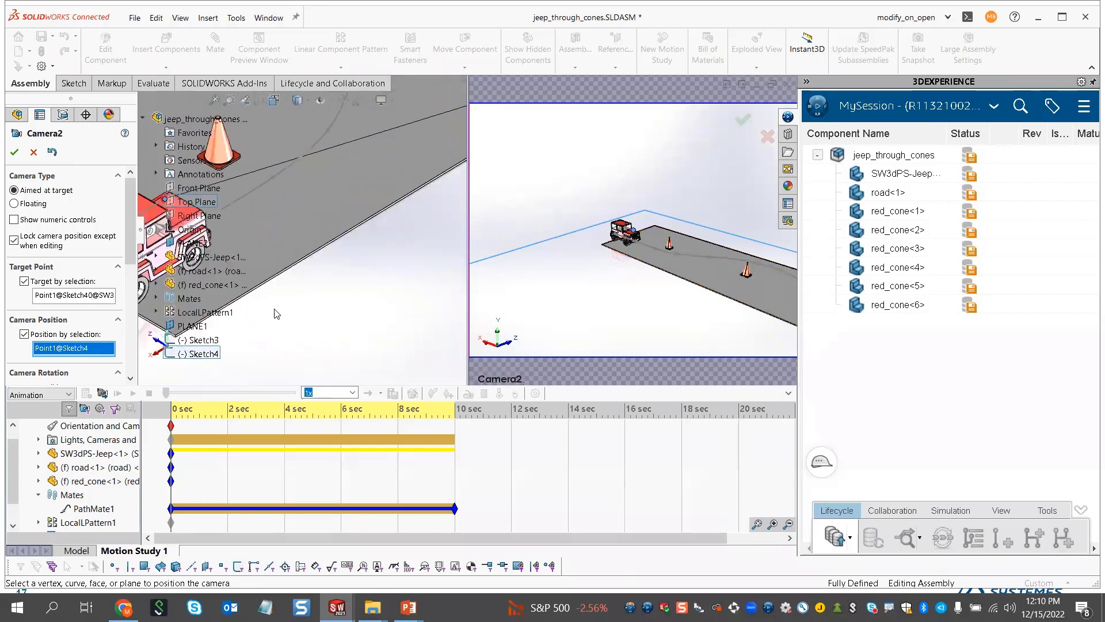
pyautogui.keyDown('ctrl'); pyautogui.moveTo(394, 314); pyautogui.dragTo(454, 336, button='middle'); pyautogui.keyUp('ctrl')
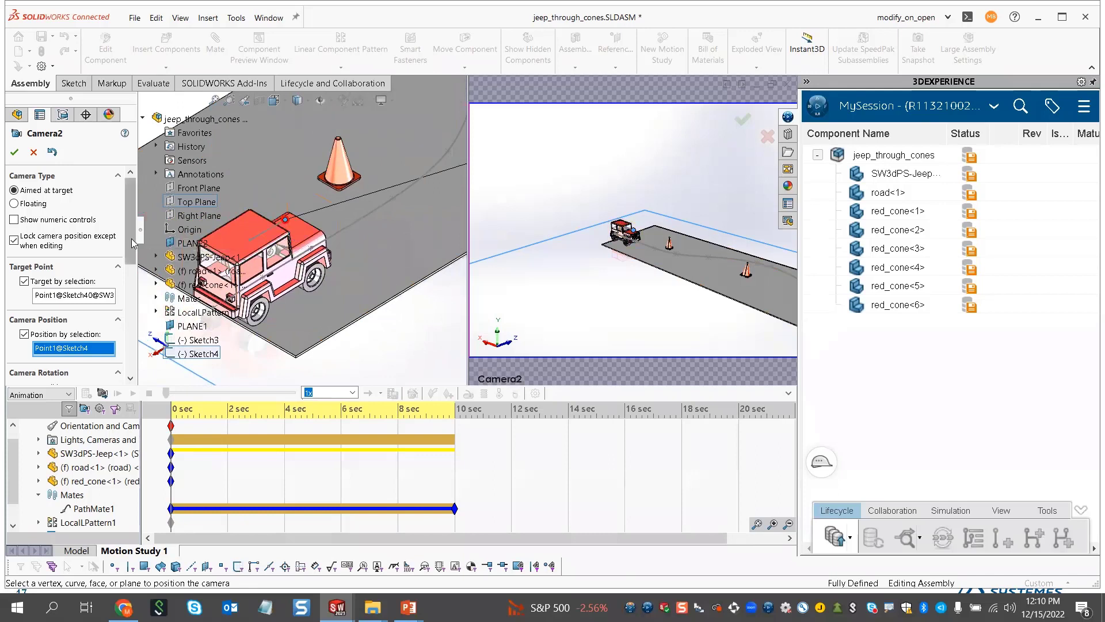
pyautogui.moveTo(132, 238); pyautogui.dragTo(127, 275)
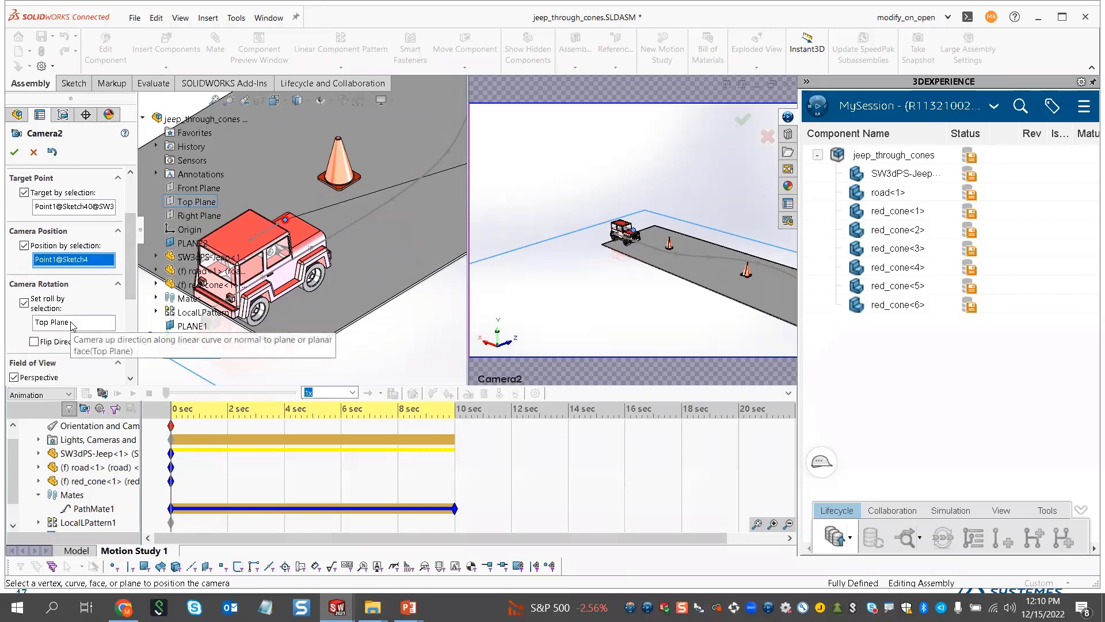
pyautogui.click(14, 154)
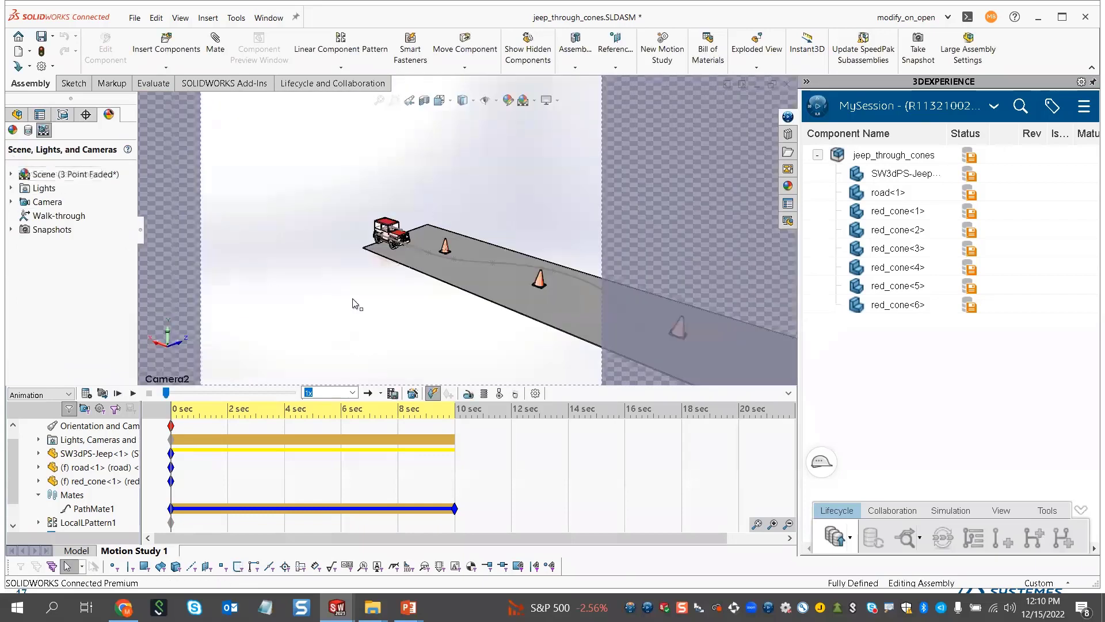
# Play the animation through the second camera, and back in SOLIDWORKS scrub the timeline between 0 and about 7 sec
pyautogui.click(118, 393)
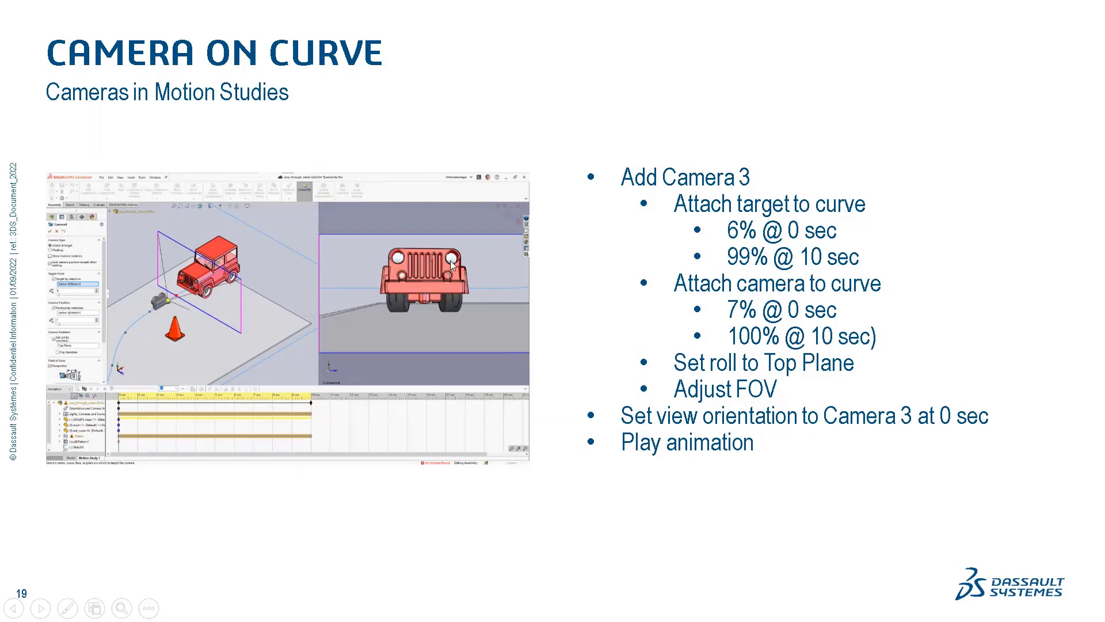
pyautogui.hotkey('alt', 'Tab')
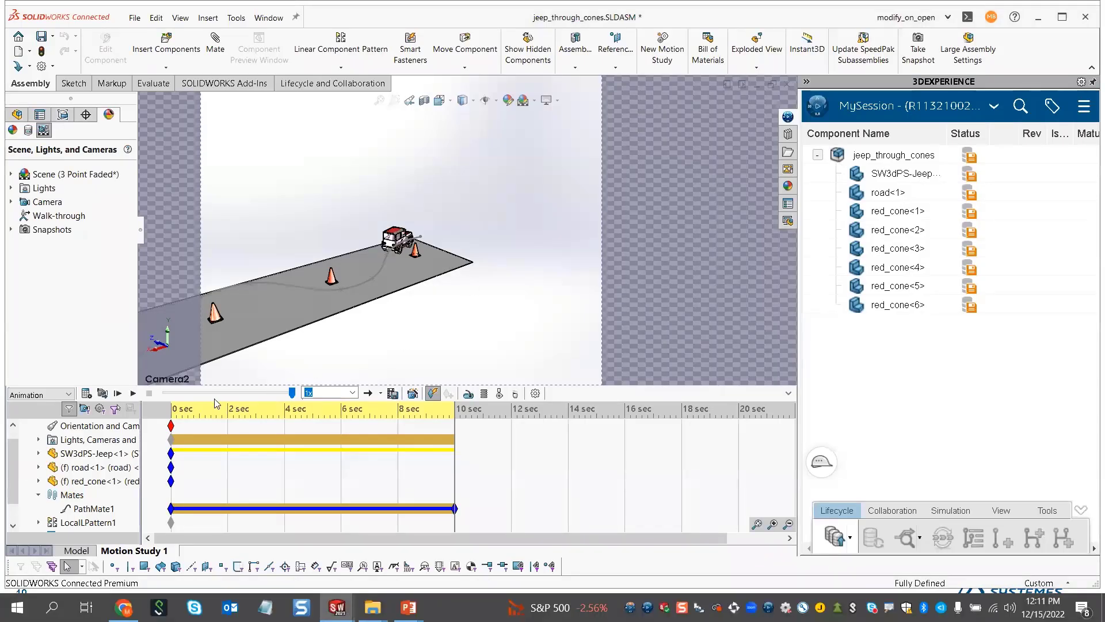
pyautogui.click(174, 413)
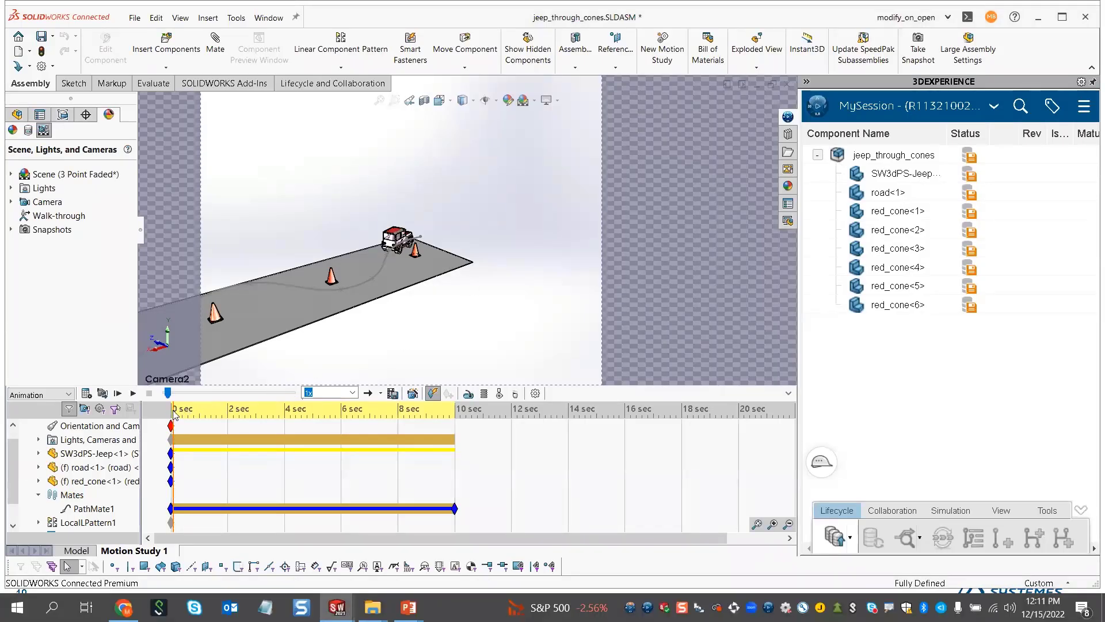
pyautogui.click(371, 472)
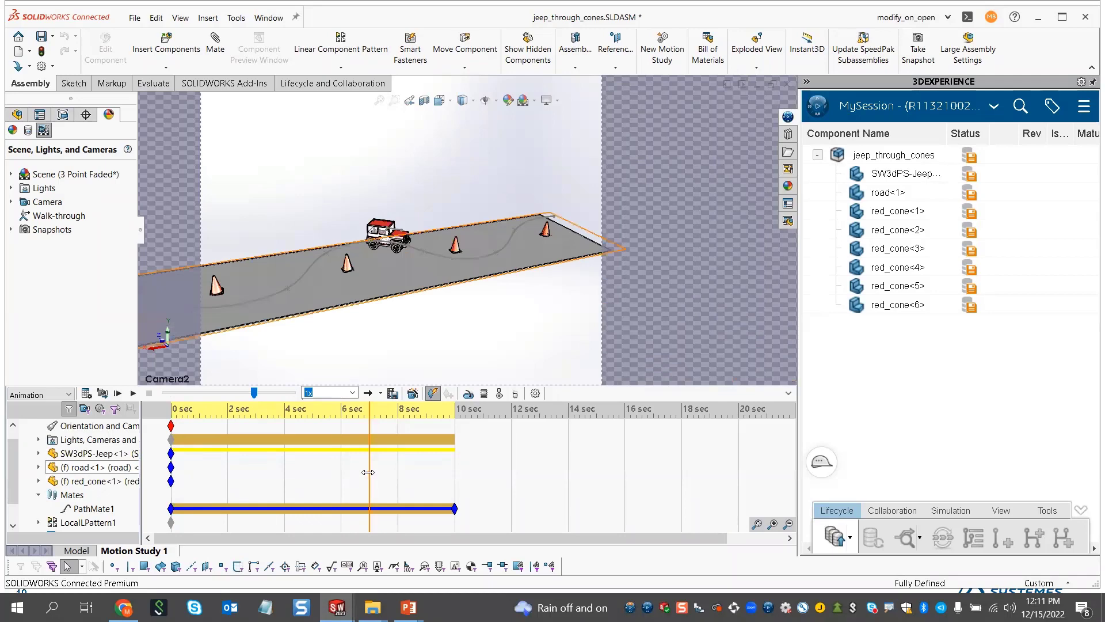
pyautogui.click(174, 414)
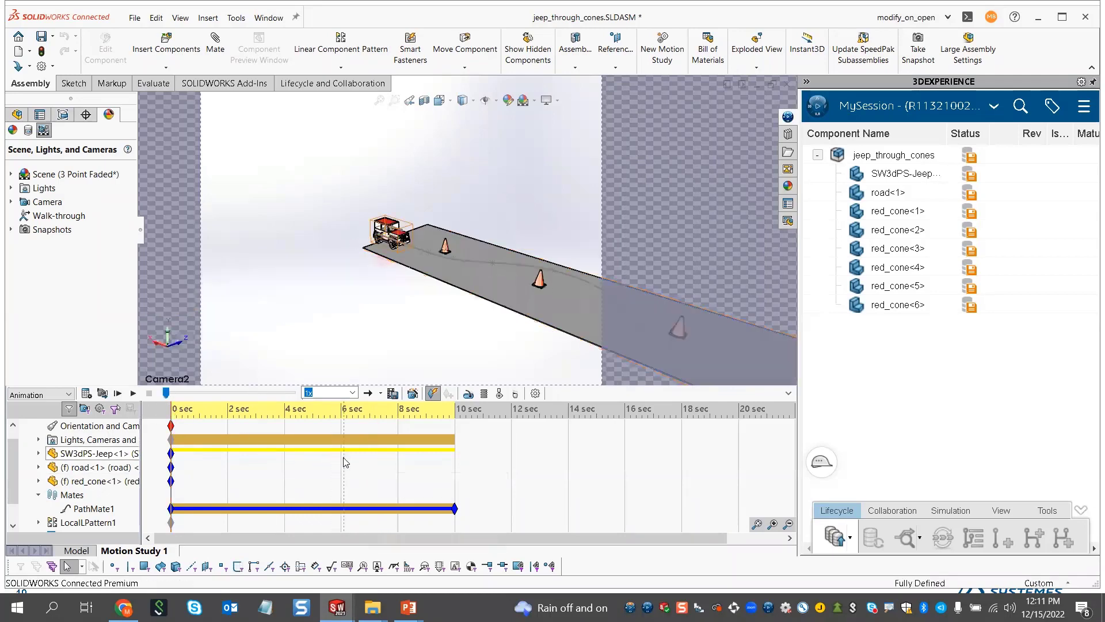
pyautogui.click(332, 460)
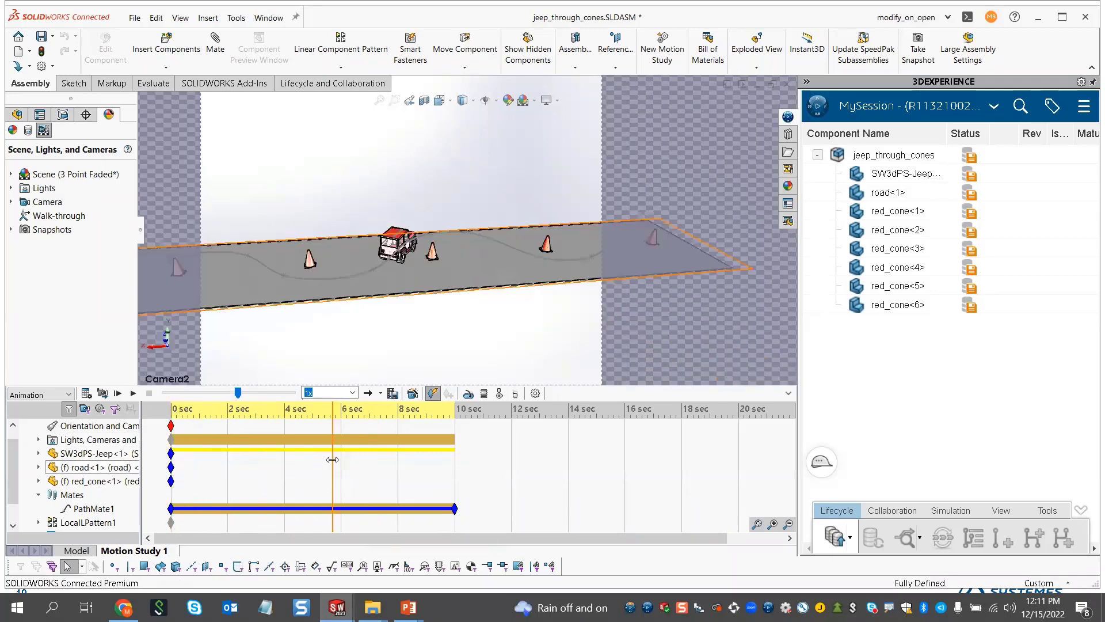
# Return the motion study timeline to exactly 0 sec
pyautogui.rightClick(332, 460)
pyautogui.click(383, 470)
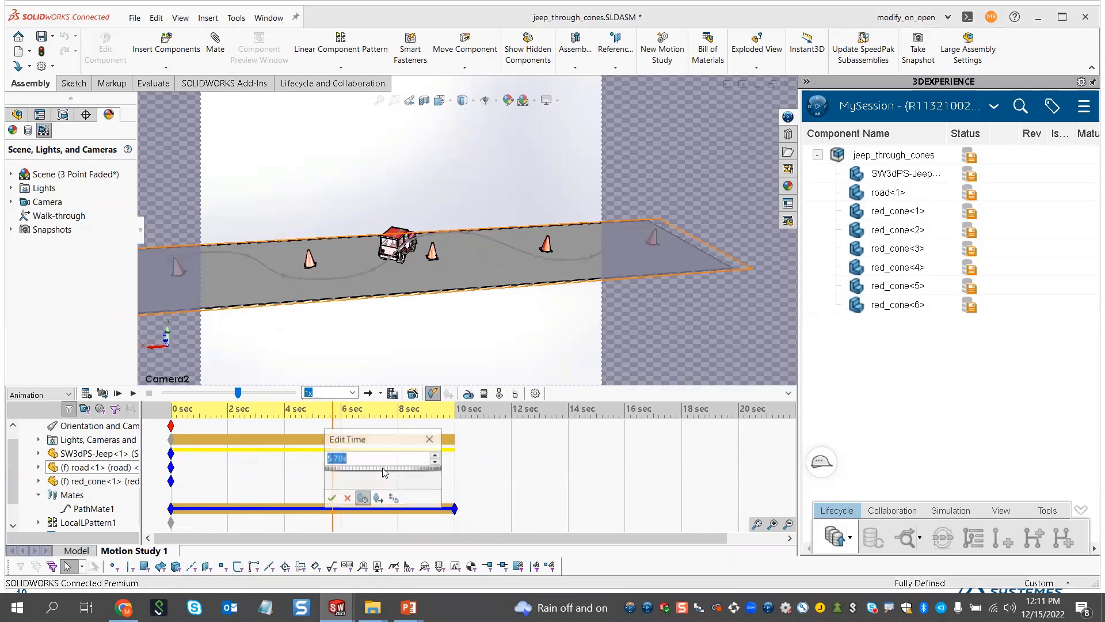
pyautogui.press('Return')
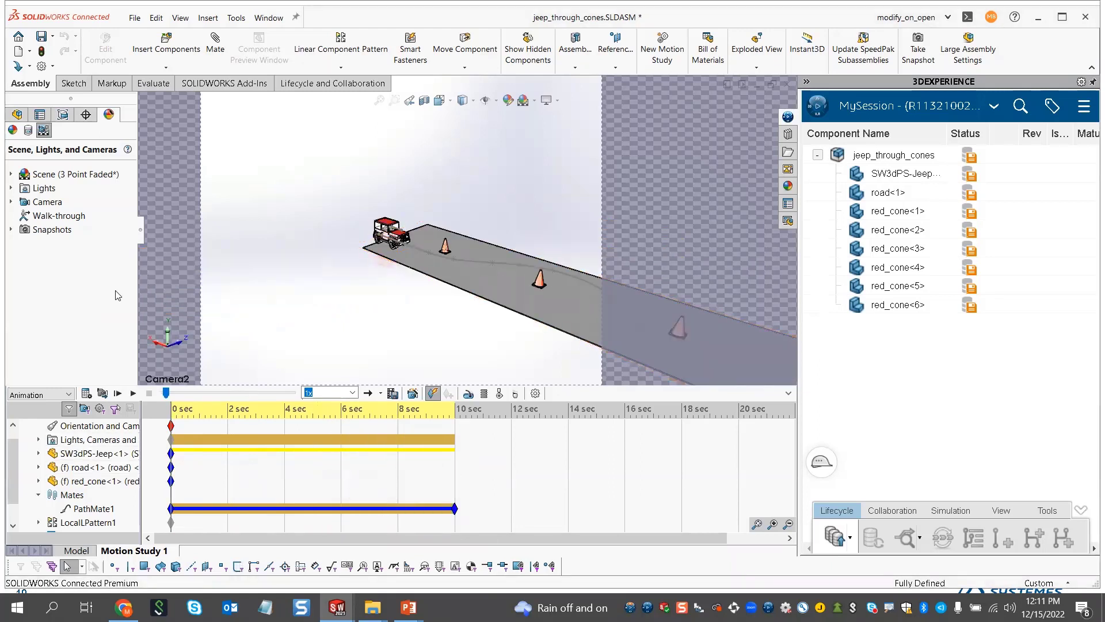
# Add a third camera, clear its inherited target and position references, and select the Sketch3 spline for both
pyautogui.rightClick(60, 202)
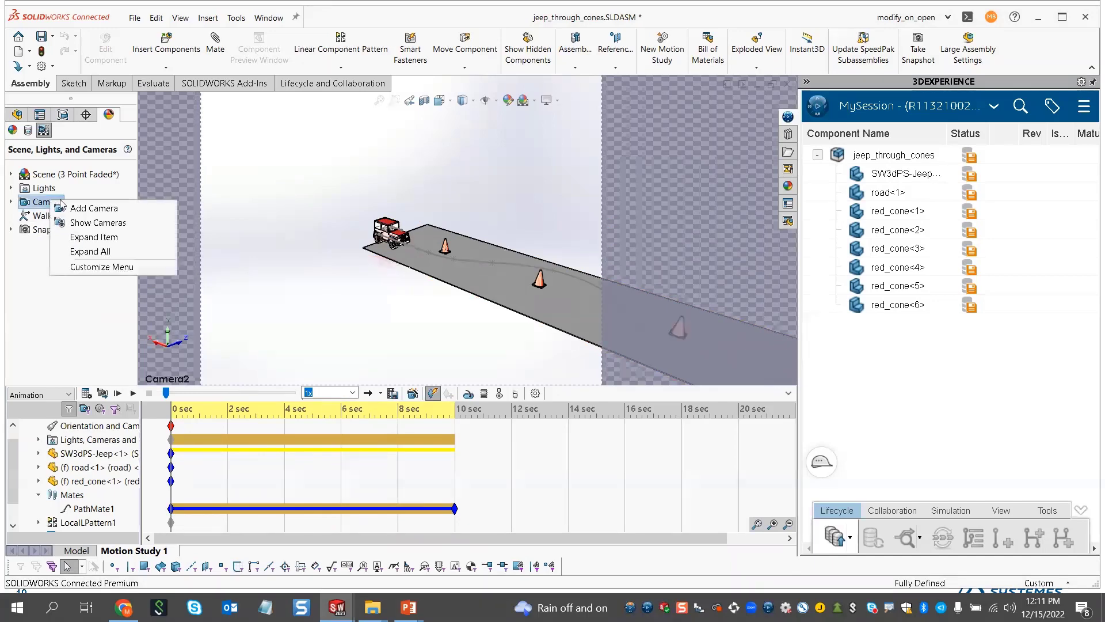
pyautogui.click(91, 208)
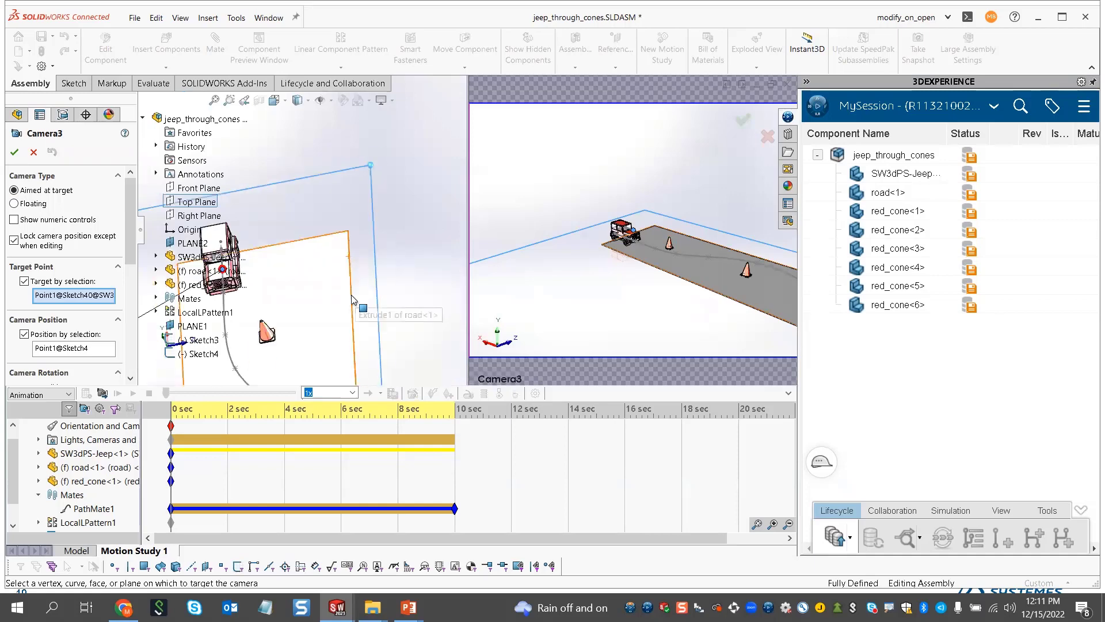
pyautogui.rightClick(73, 295)
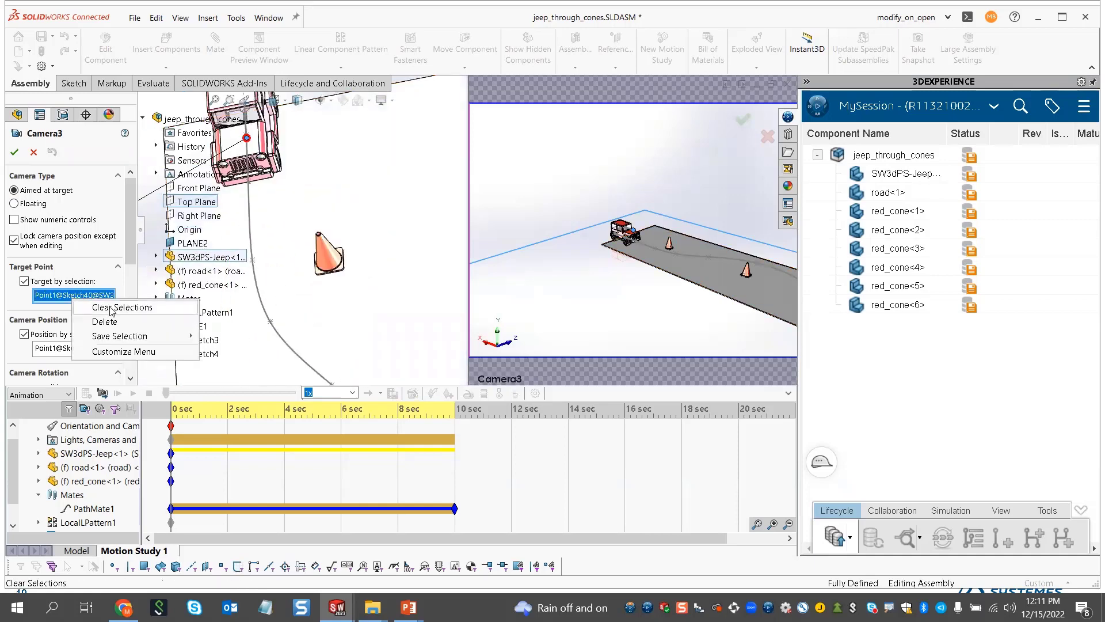
pyautogui.click(112, 307)
pyautogui.click(251, 255)
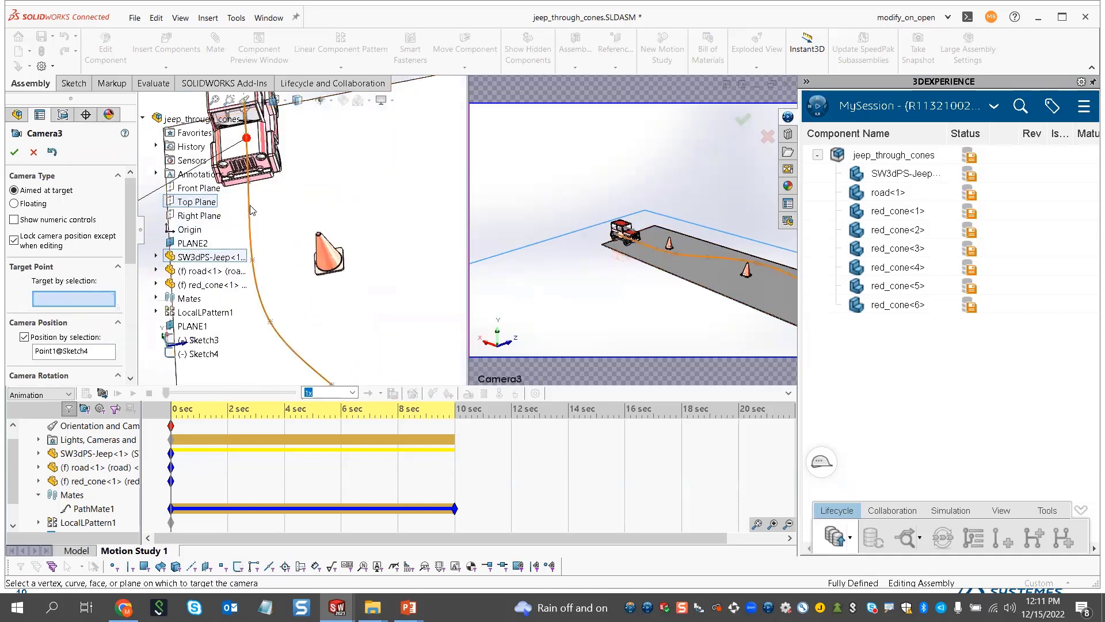
pyautogui.rightClick(85, 375)
pyautogui.click(134, 385)
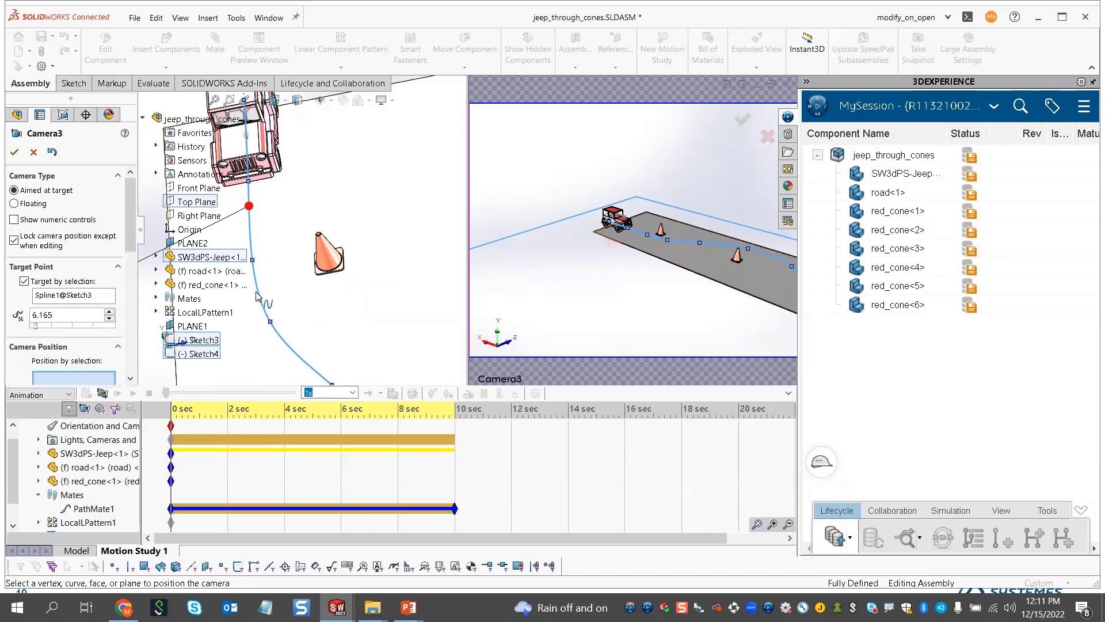
pyautogui.click(262, 306)
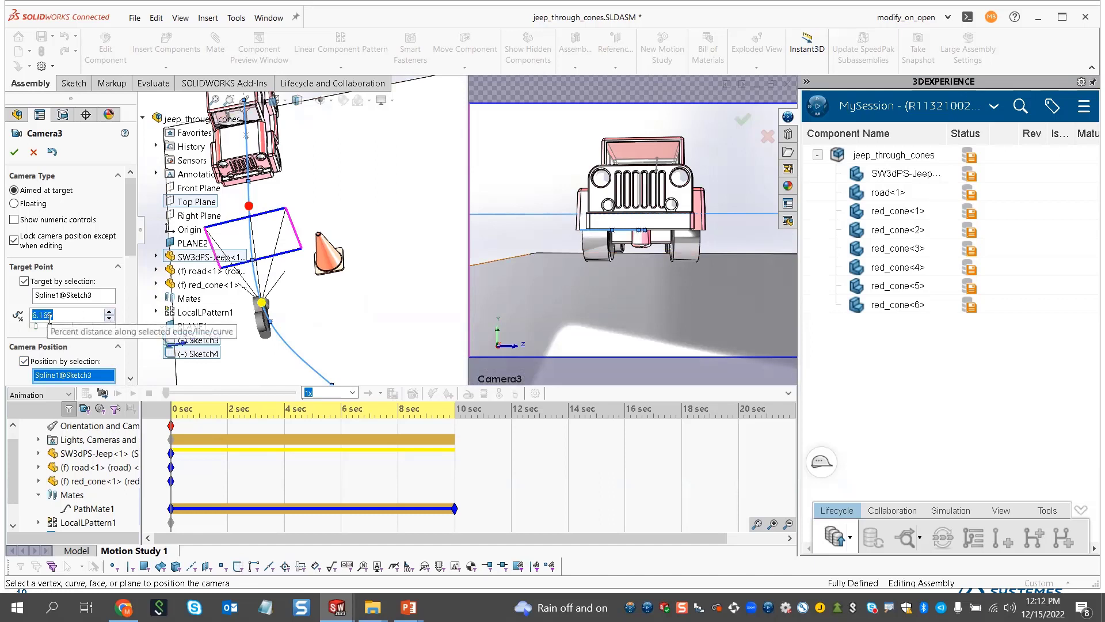
# Set the camera's target to 6 percent and its position to 7 percent along the spline
pyautogui.scroll(-2, 132, 253)
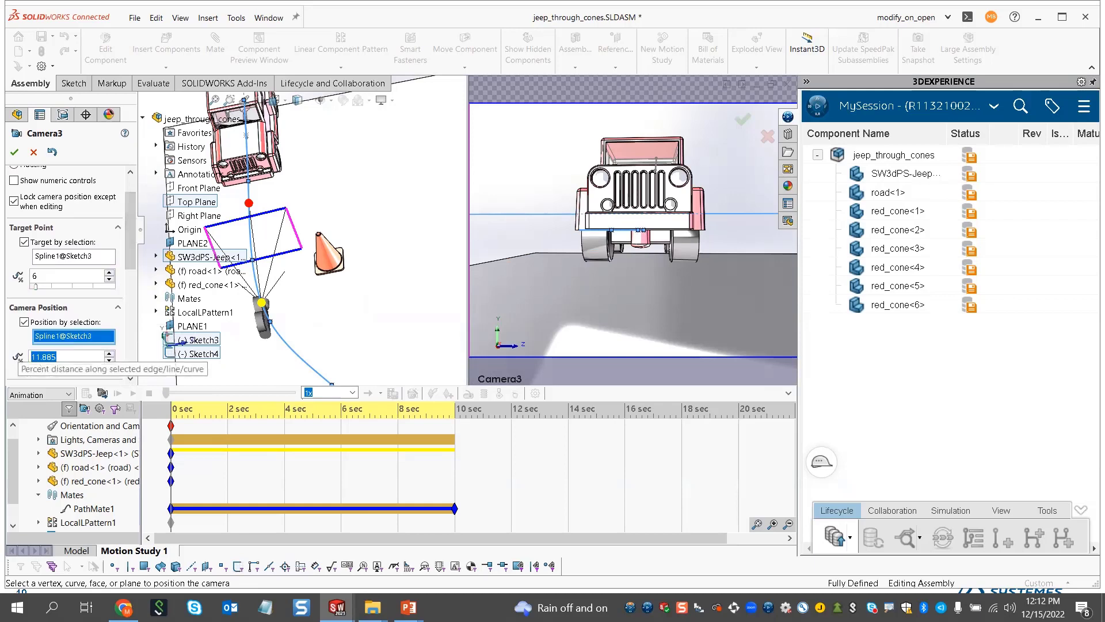
pyautogui.write('7')
pyautogui.click(73, 276)
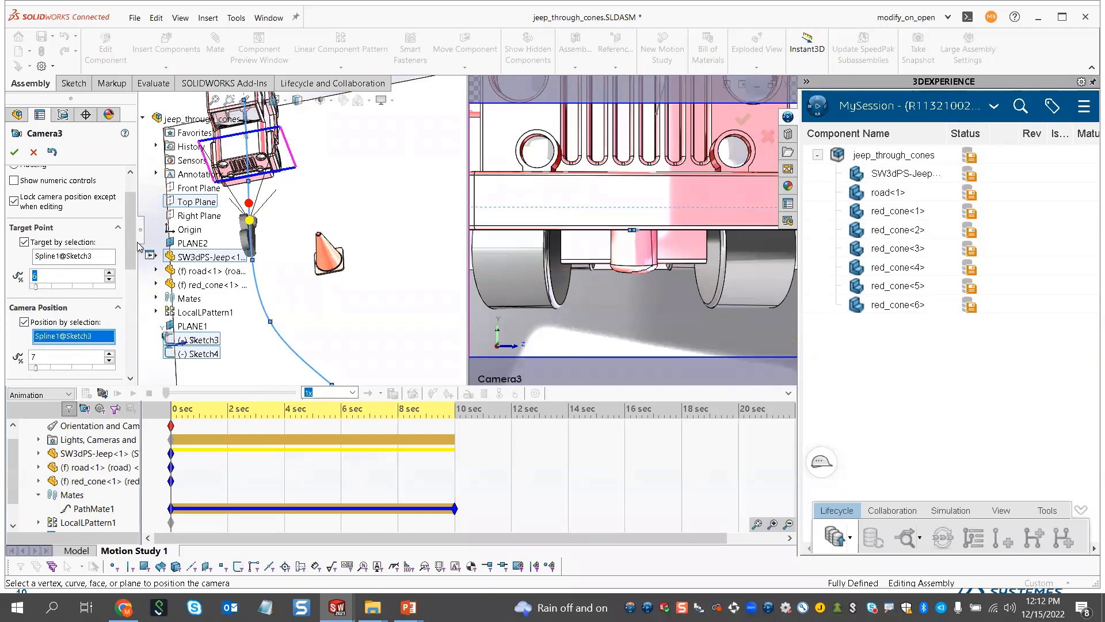
# Try the 200mm Telephoto lens, widen the field of view to a custom angle of about 74 degrees, and accept the camera
pyautogui.scroll(-6, 133, 247)
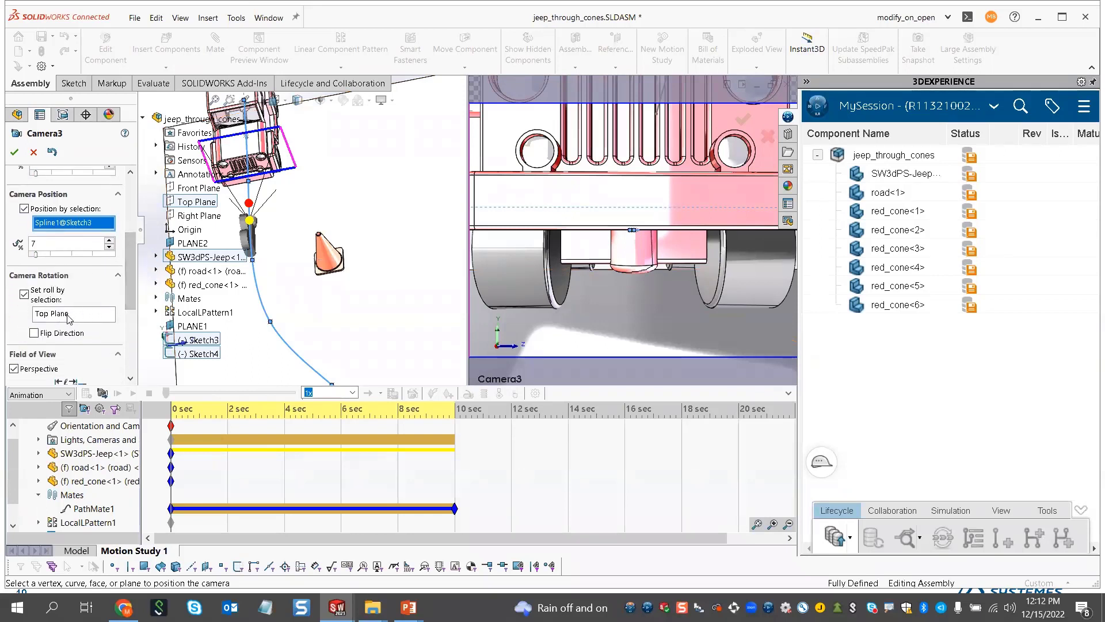
pyautogui.moveTo(131, 271); pyautogui.dragTo(131, 331)
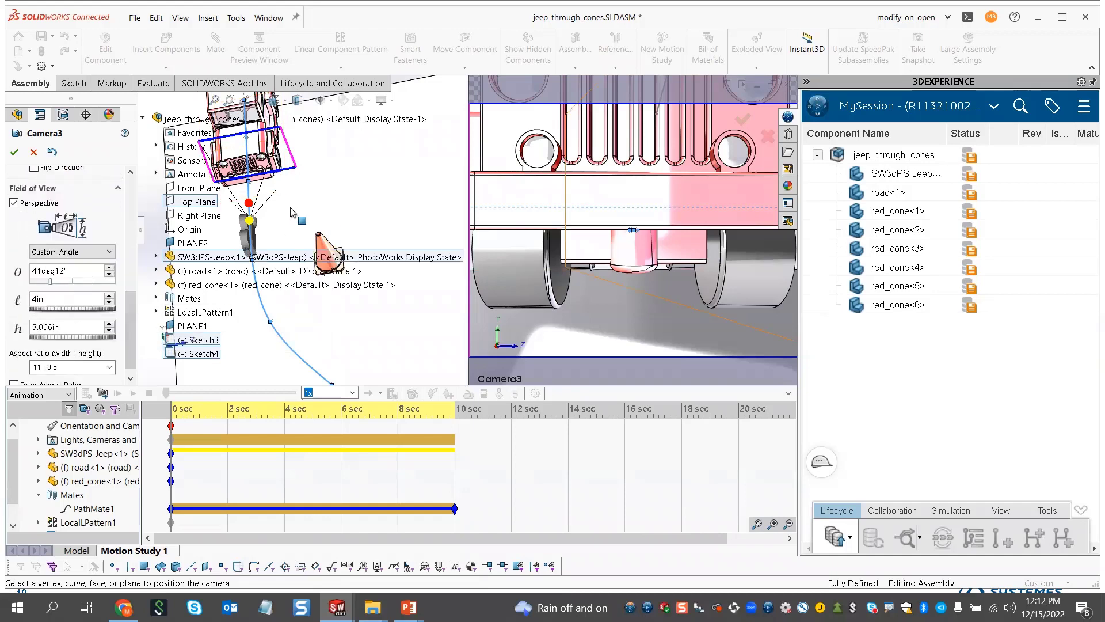
pyautogui.moveTo(278, 140); pyautogui.dragTo(281, 164)
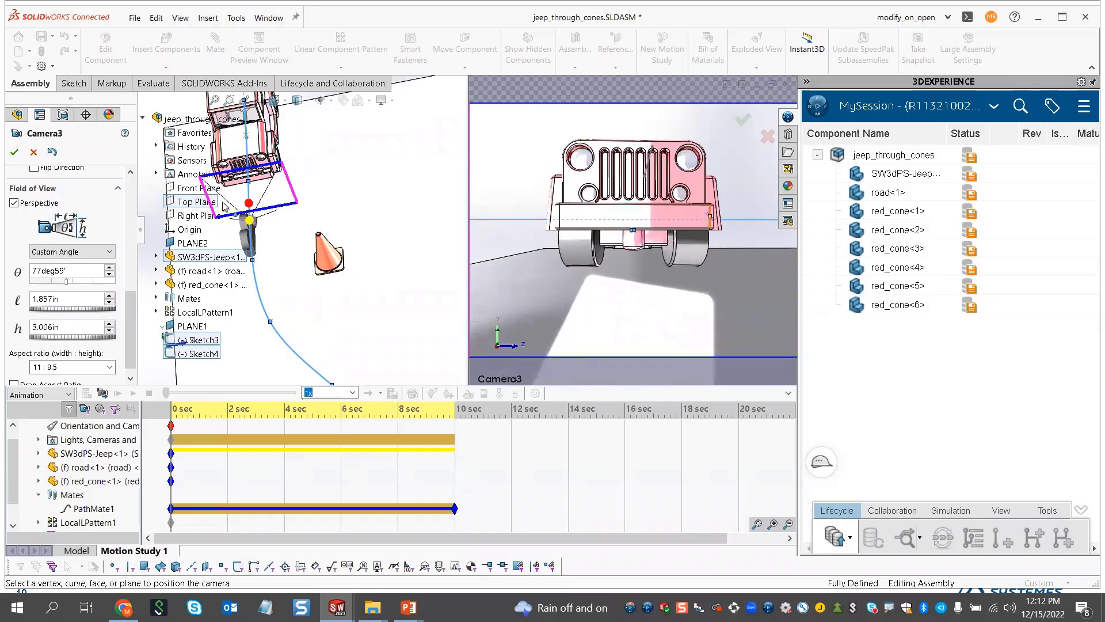
pyautogui.click(107, 251)
pyautogui.click(69, 315)
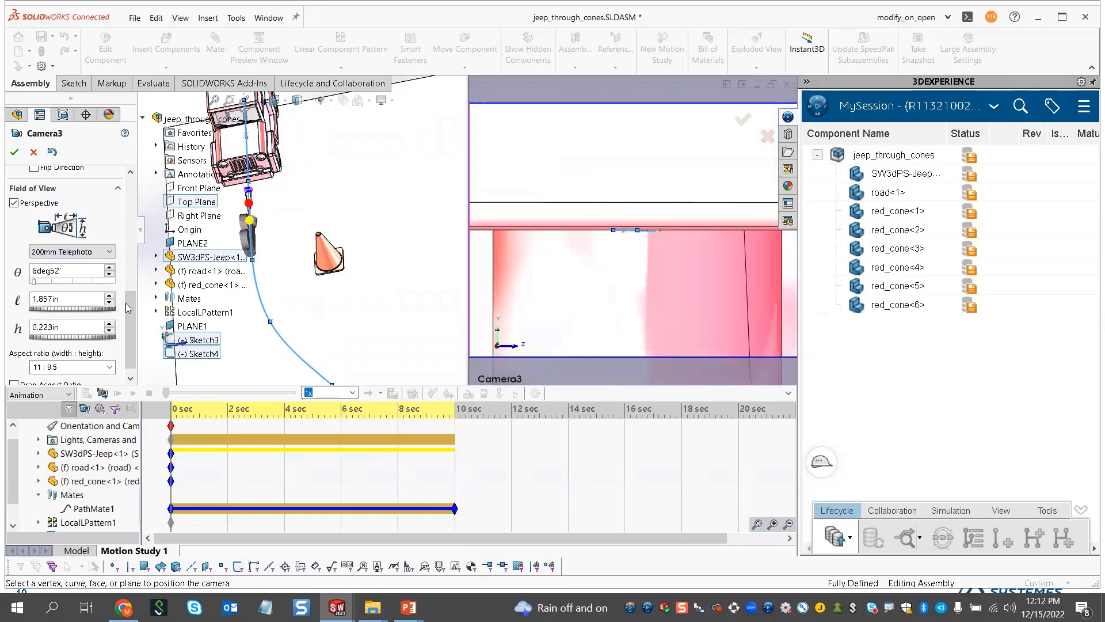
pyautogui.moveTo(272, 333); pyautogui.dragTo(274, 340)
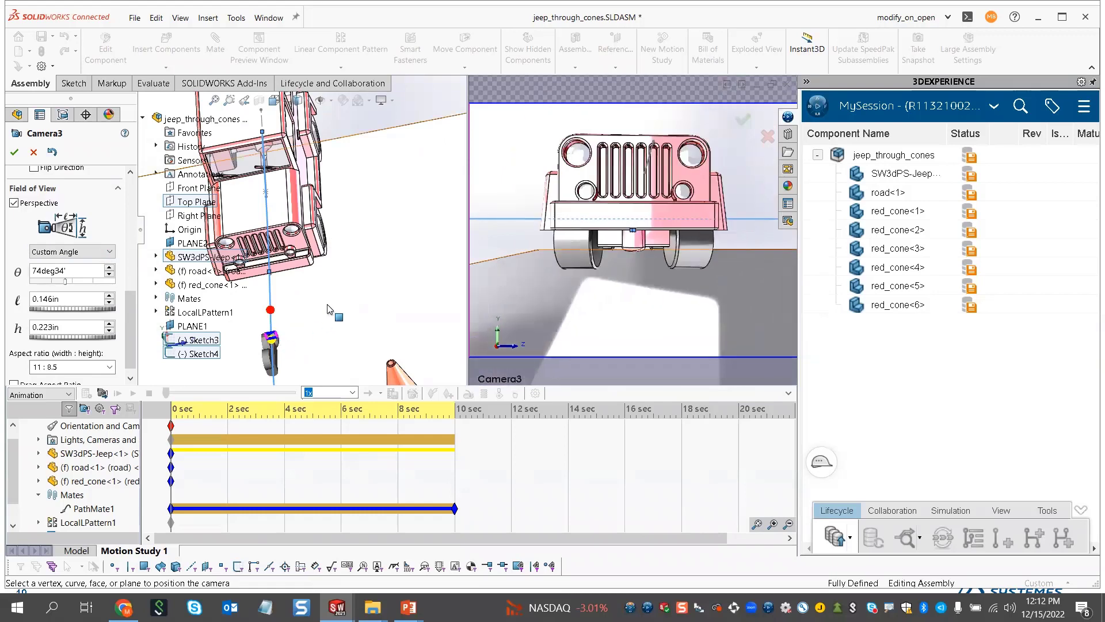
pyautogui.click(15, 153)
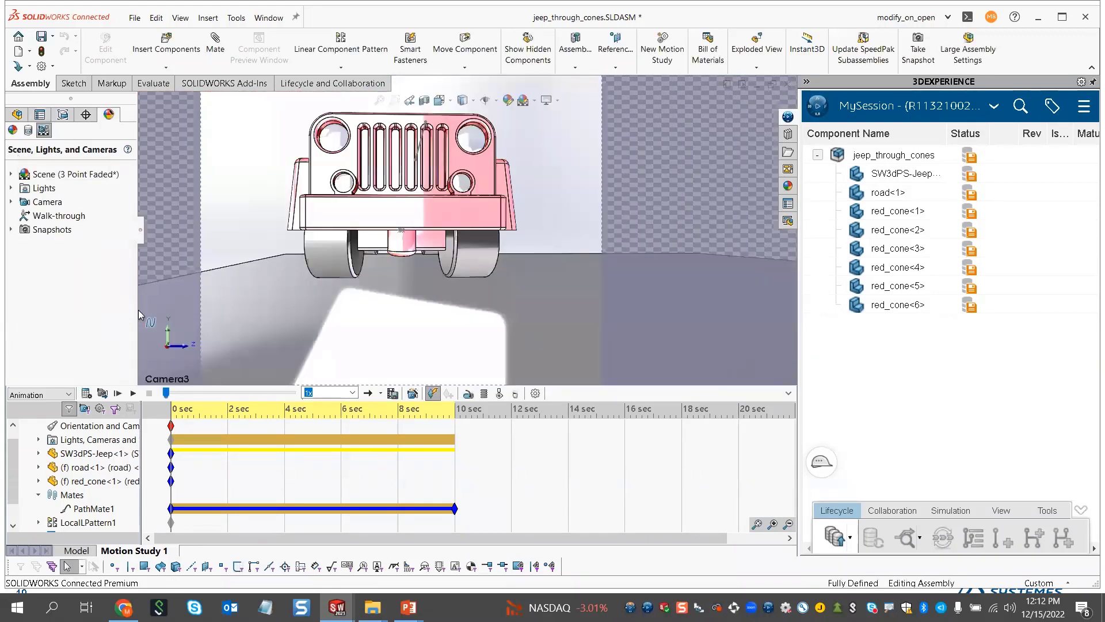
# At 10 sec, edit Camera3 to put its position at 100 percent and its target at 99 percent along the spline, and accept
pyautogui.click(456, 462)
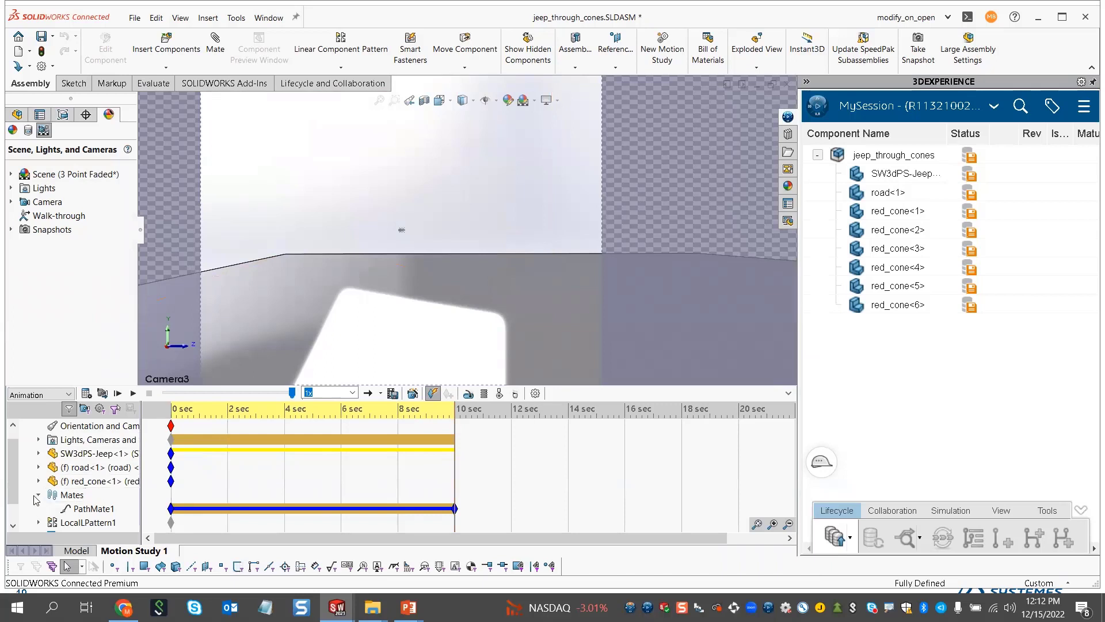
pyautogui.click(39, 440)
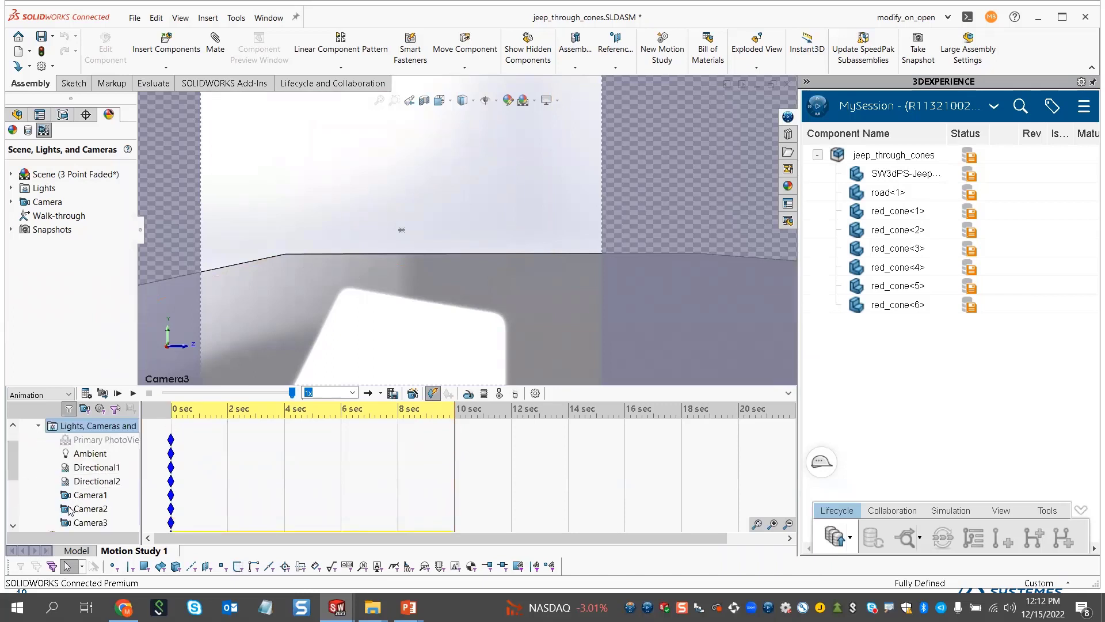
pyautogui.rightClick(91, 523)
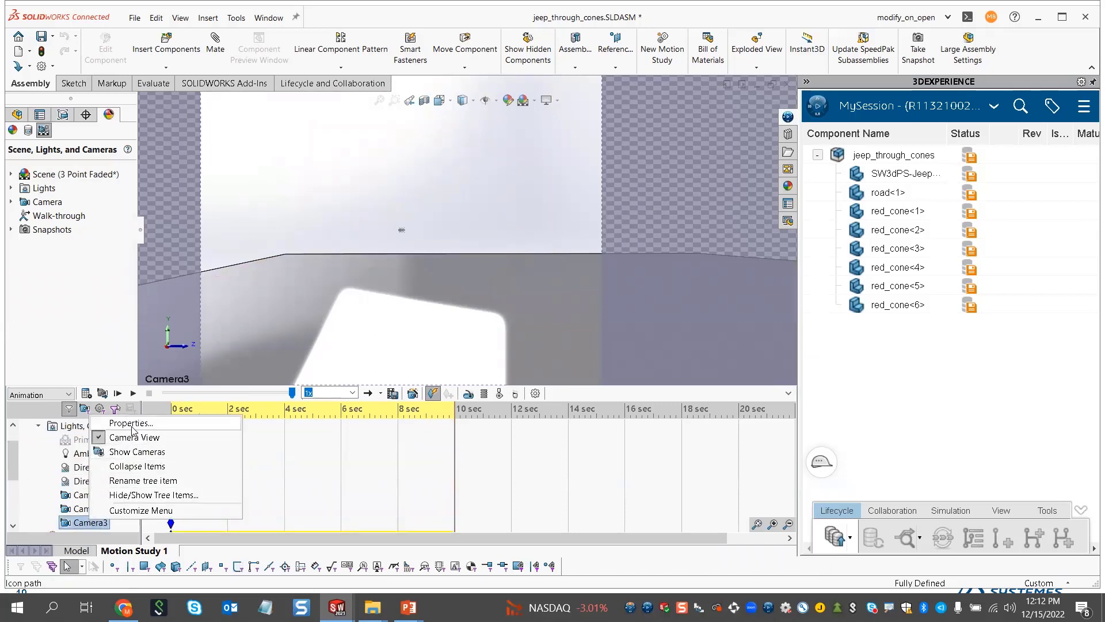
pyautogui.click(170, 416)
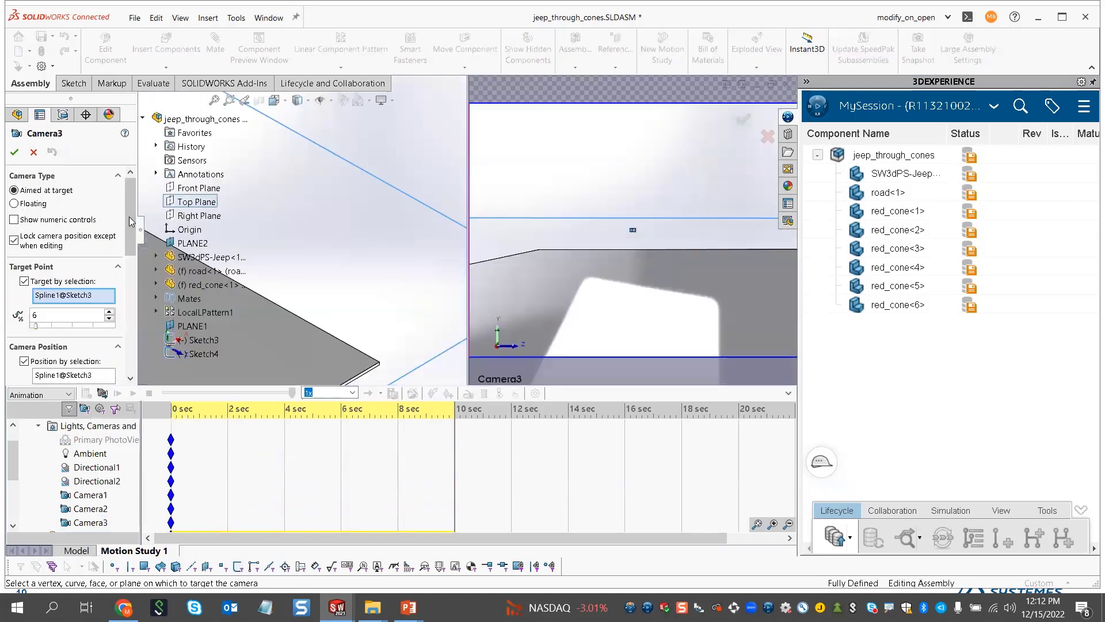
pyautogui.scroll(-3, 133, 247)
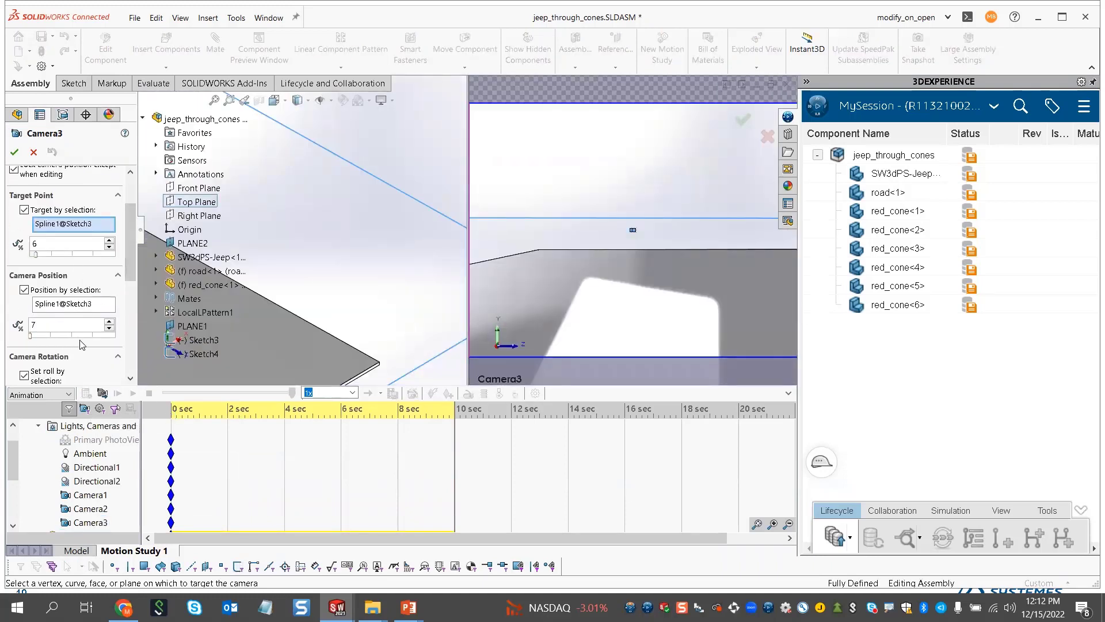
pyautogui.moveTo(30, 335); pyautogui.dragTo(133, 338)
pyautogui.moveTo(38, 258); pyautogui.dragTo(122, 259)
pyautogui.click(110, 247)
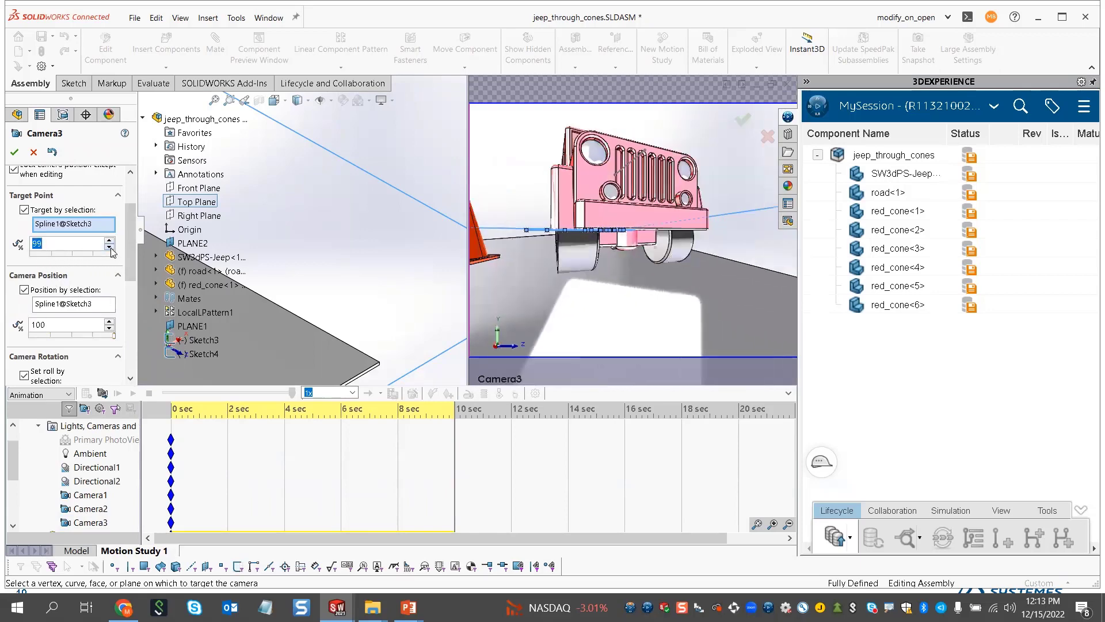
pyautogui.click(15, 152)
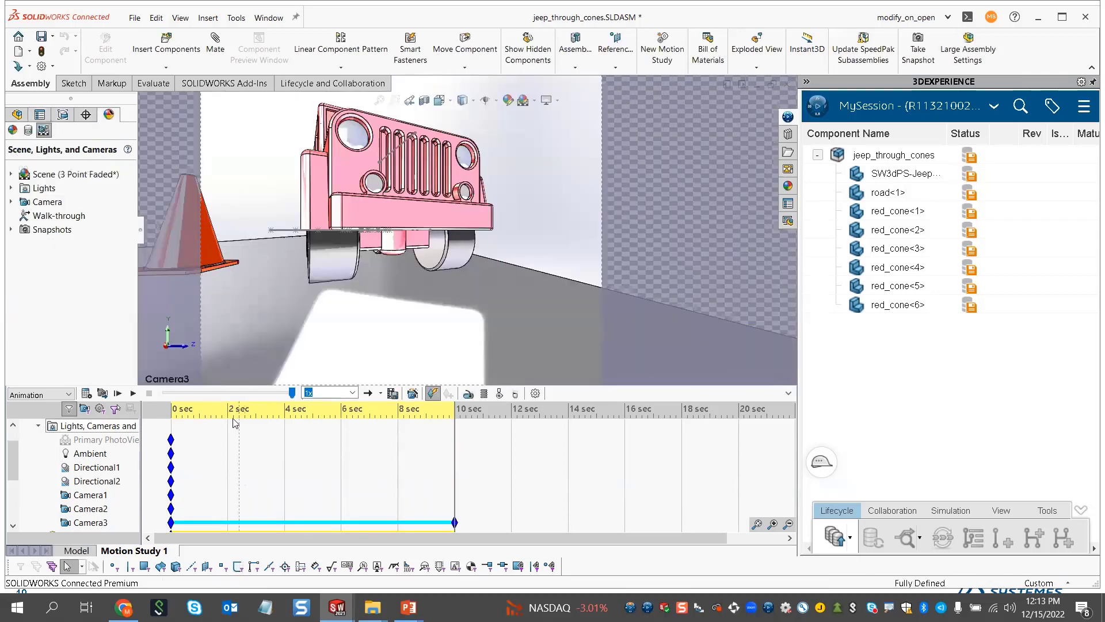
# Play the animation from the start through Camera3 and return the timeline to 0 sec
pyautogui.click(119, 393)
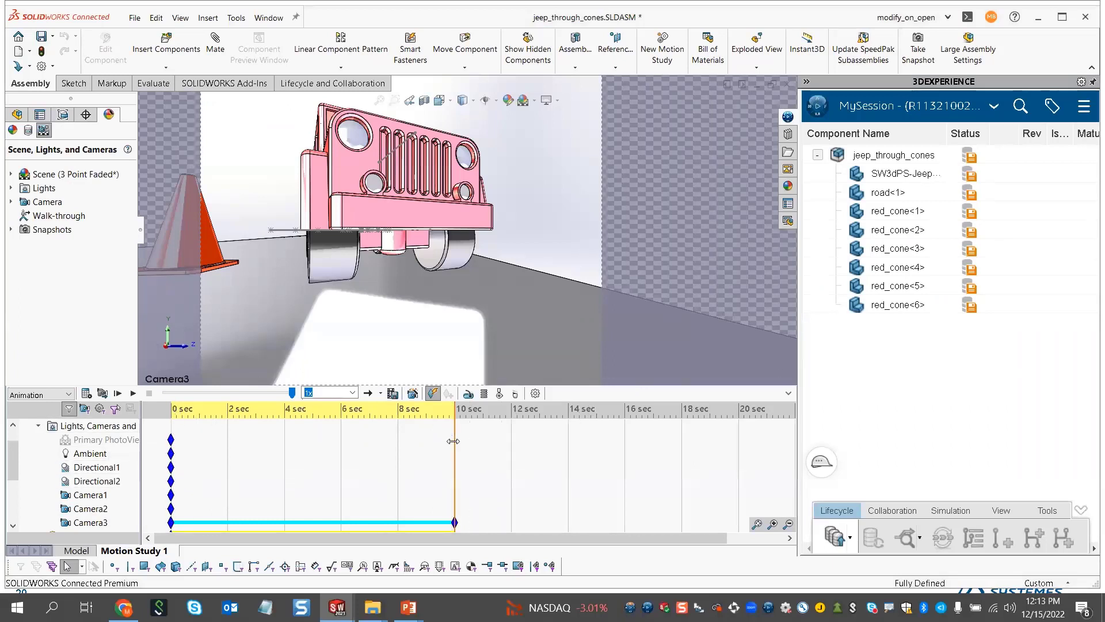
pyautogui.rightClick(453, 443)
pyautogui.click(515, 452)
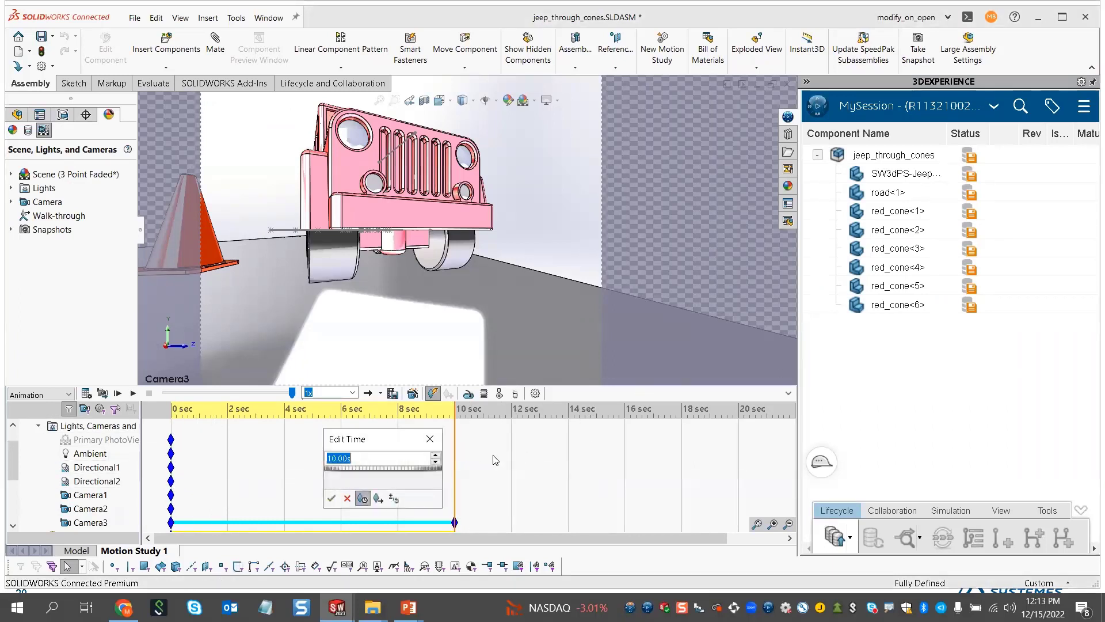
pyautogui.press('Return')
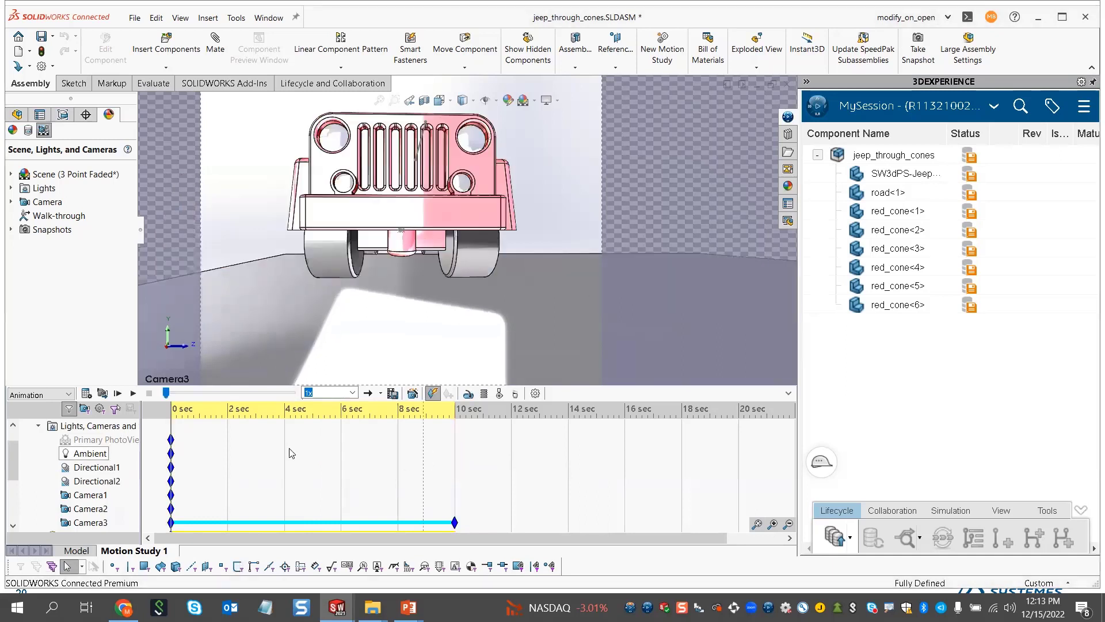
# Add a fourth camera, make it a floating camera, and clear its position selection
pyautogui.rightClick(45, 206)
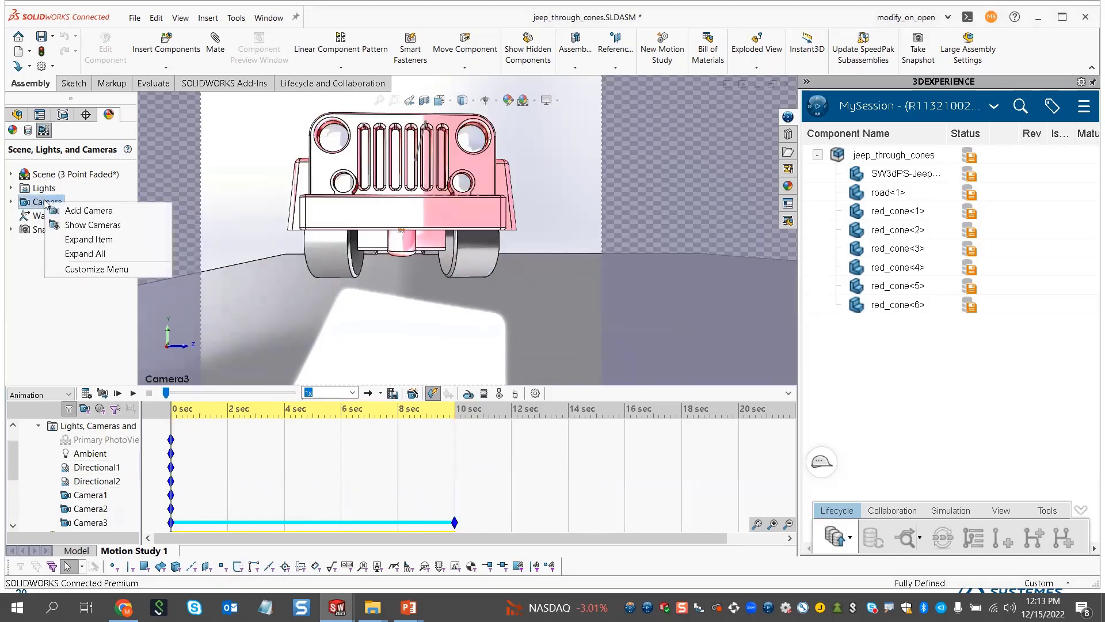
pyautogui.click(79, 212)
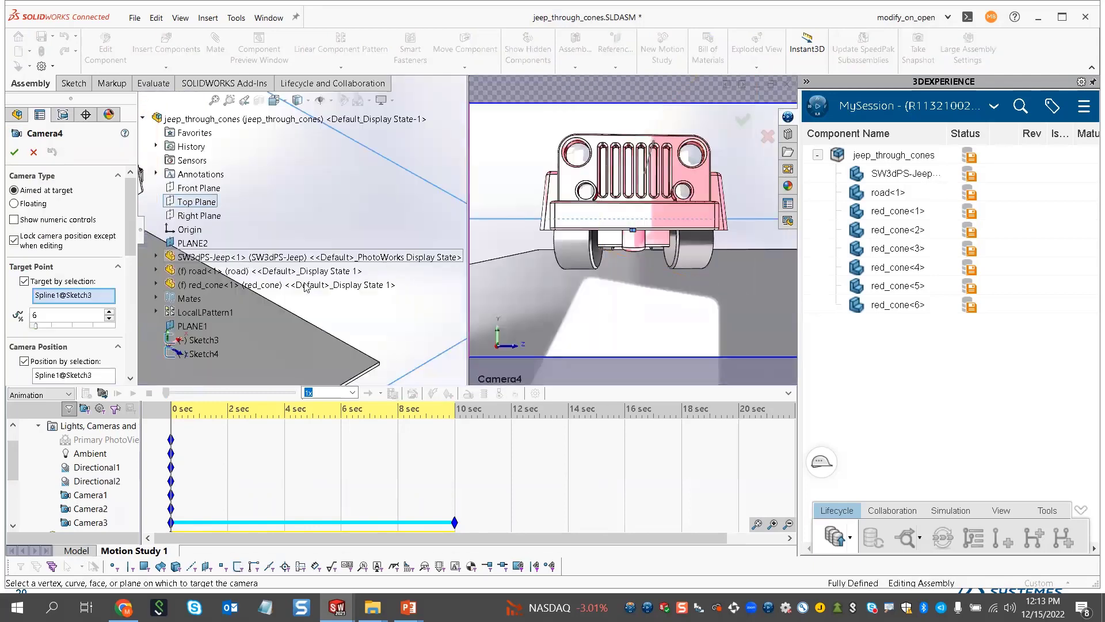
pyautogui.click(39, 204)
pyautogui.rightClick(89, 313)
pyautogui.click(115, 321)
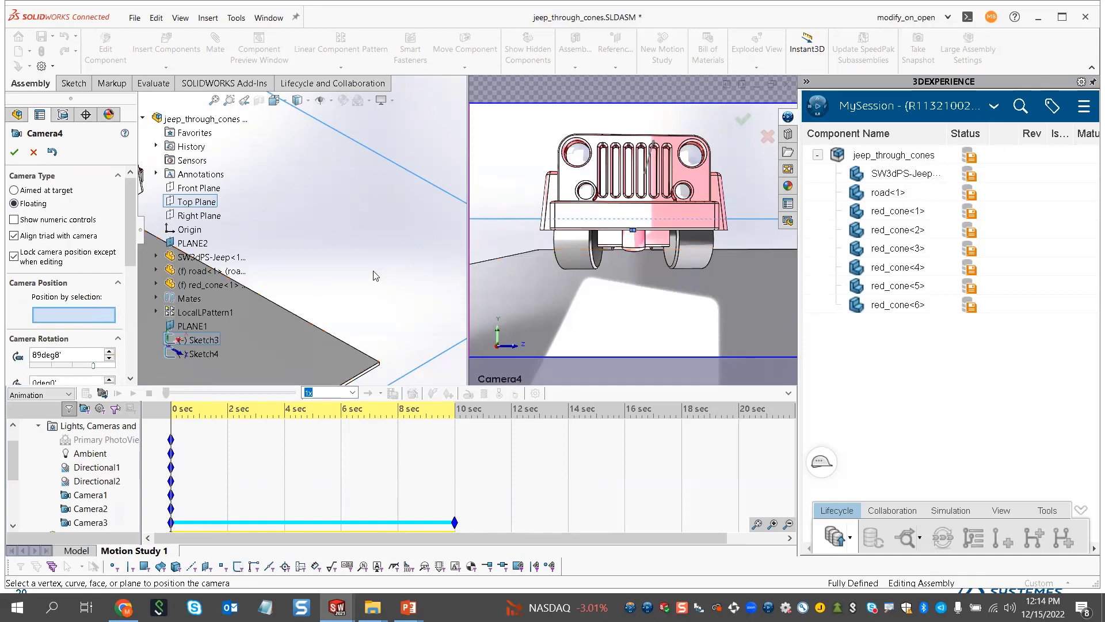
# Pull Camera4 back from the jeep and swing its view around to see the road from the side
pyautogui.scroll(12, 364, 278)
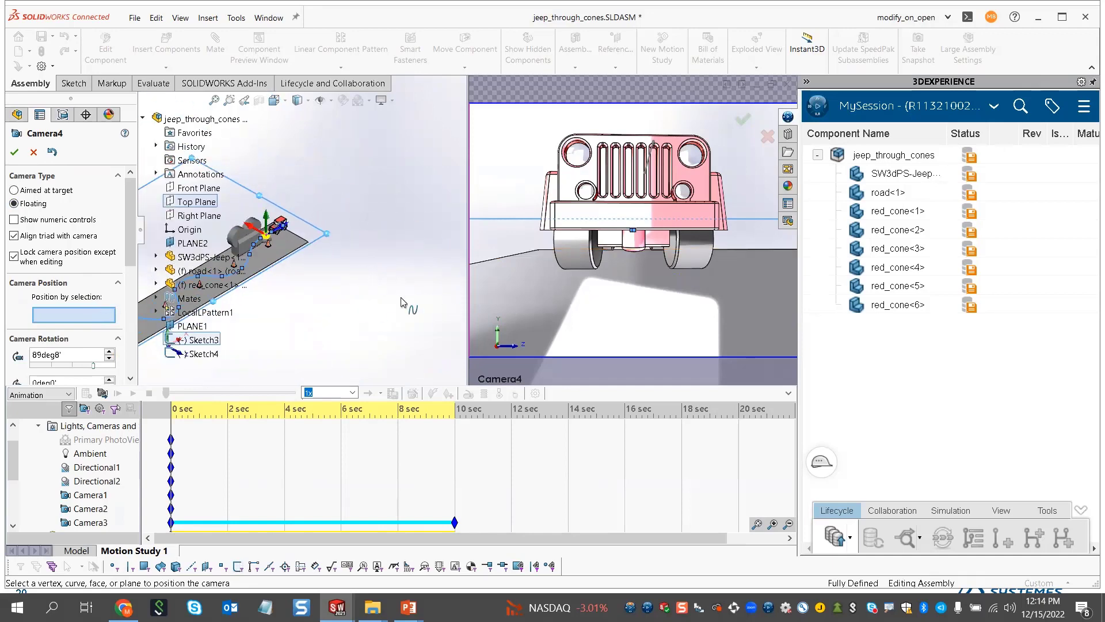
pyautogui.scroll(1, 358, 294)
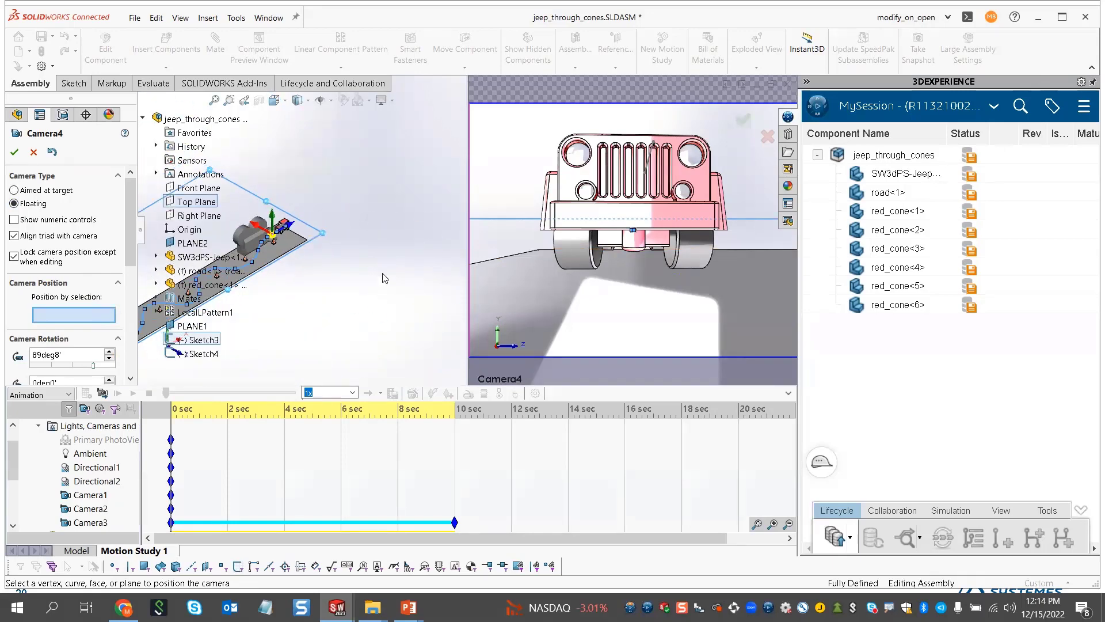
pyautogui.moveTo(383, 274); pyautogui.dragTo(452, 279, button='middle')
pyautogui.moveTo(579, 278); pyautogui.dragTo(626, 222)
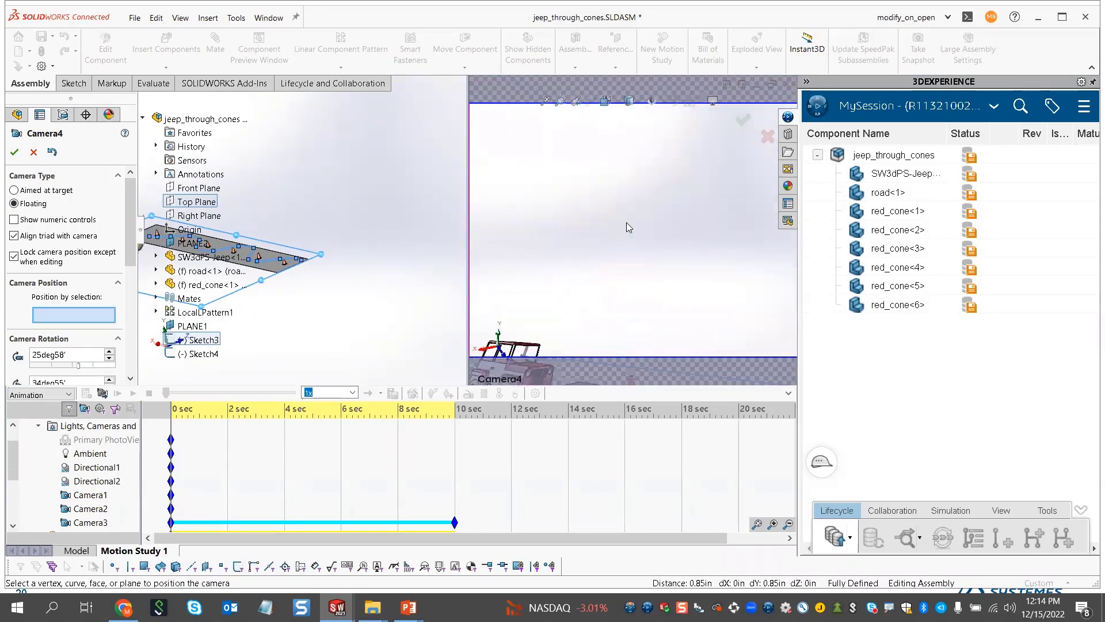
pyautogui.scroll(4, 601, 251)
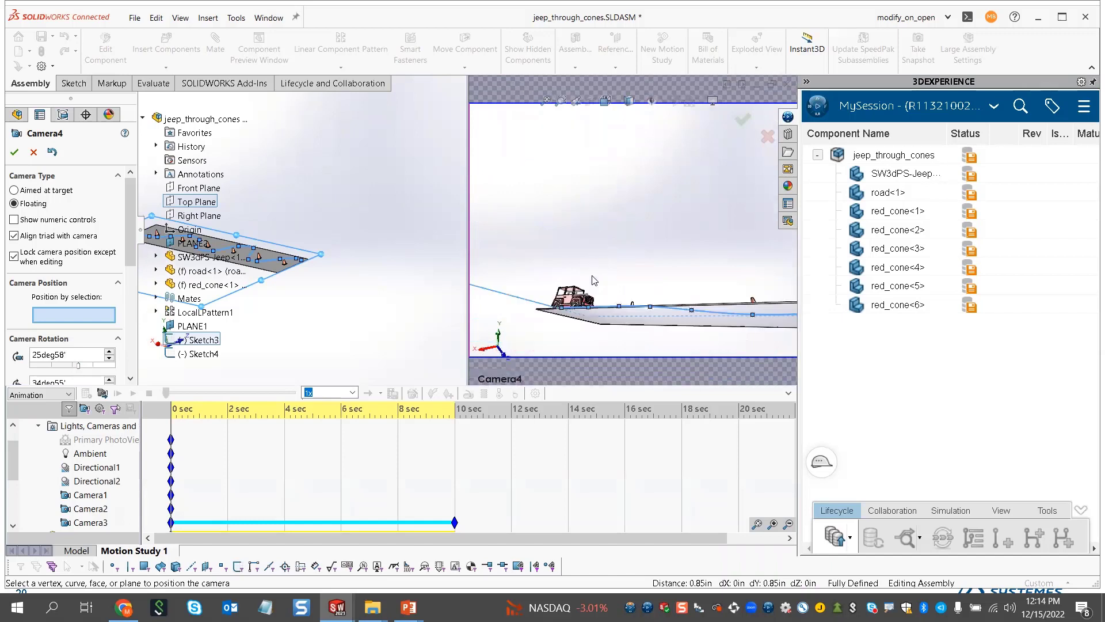
pyautogui.moveTo(594, 281); pyautogui.dragTo(433, 294)
pyautogui.scroll(5, 318, 297)
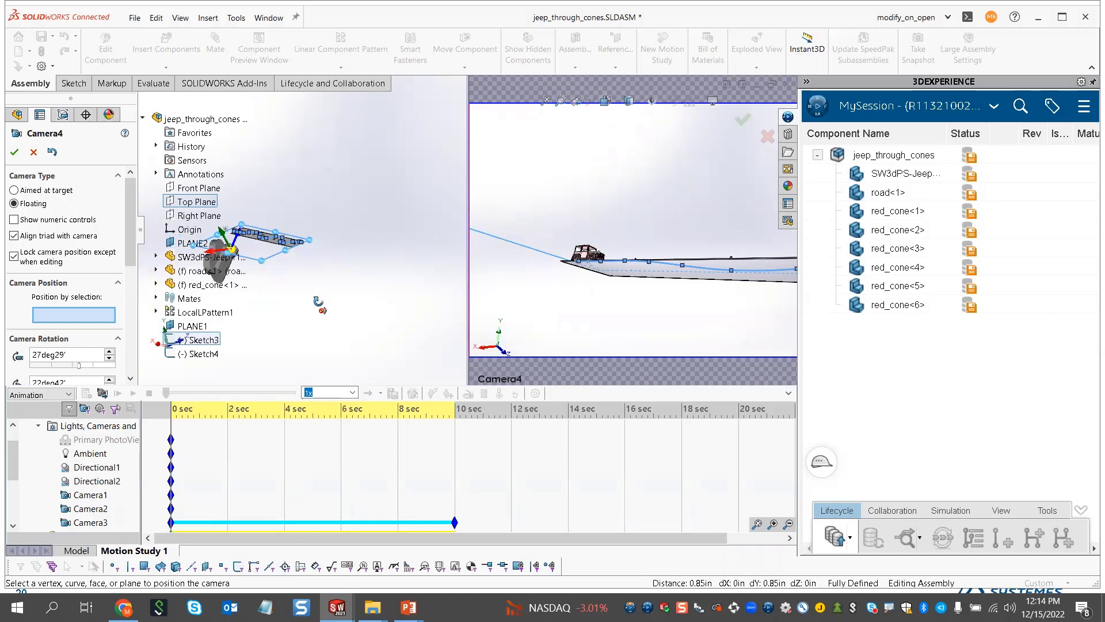
# Move the floating Camera4 in the model view and re-aim it along the road toward the jeep
pyautogui.moveTo(319, 302); pyautogui.dragTo(418, 334, button='middle')
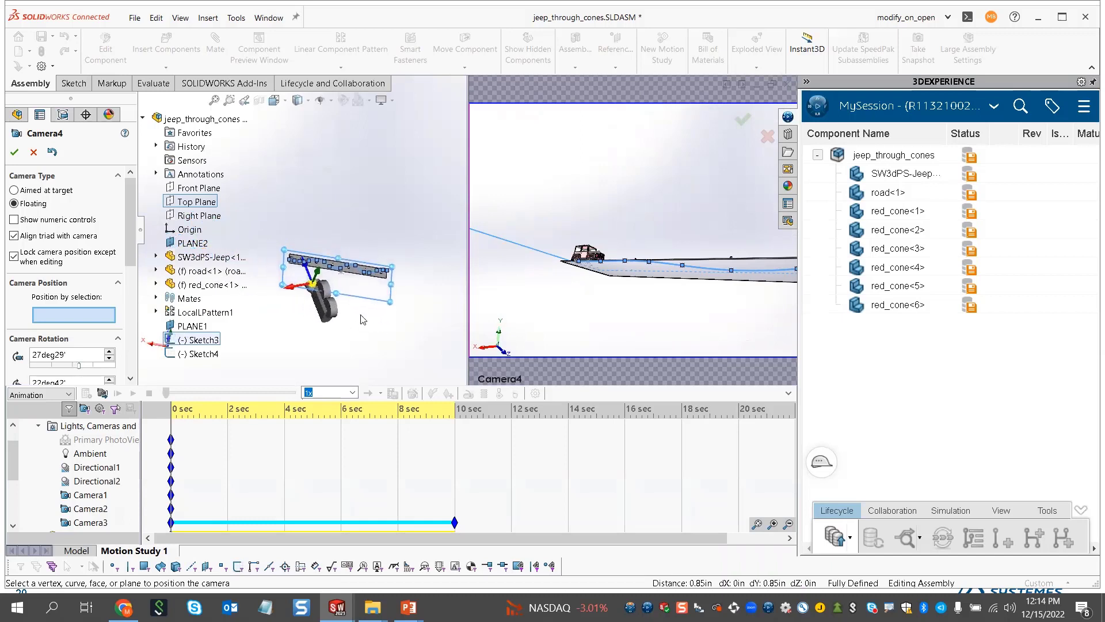
pyautogui.scroll(-4, 320, 280)
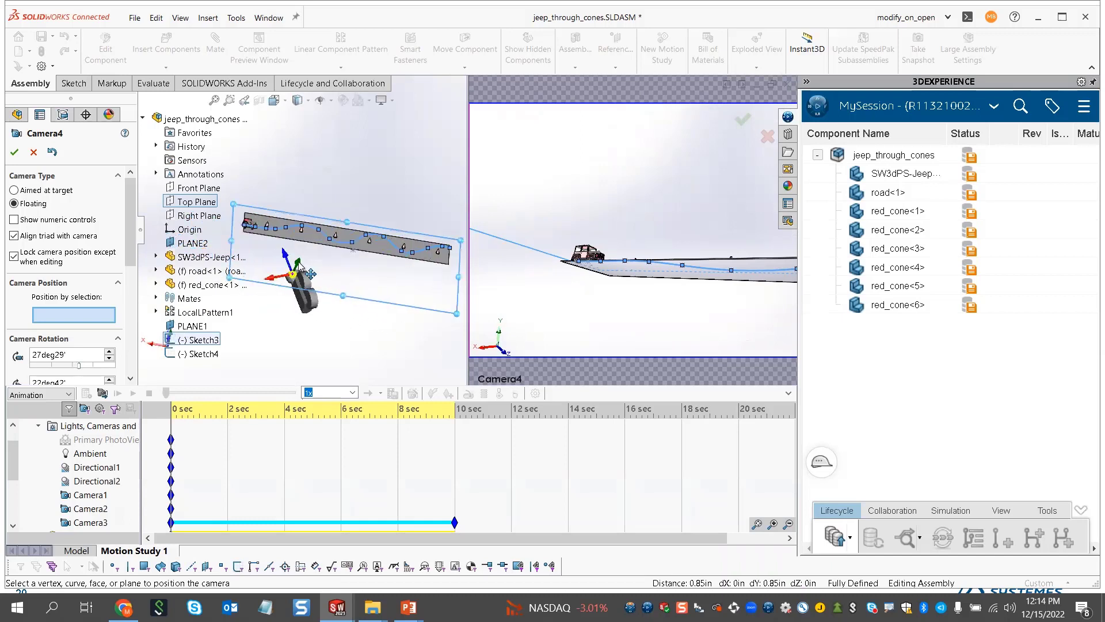
pyautogui.moveTo(310, 274); pyautogui.dragTo(319, 254)
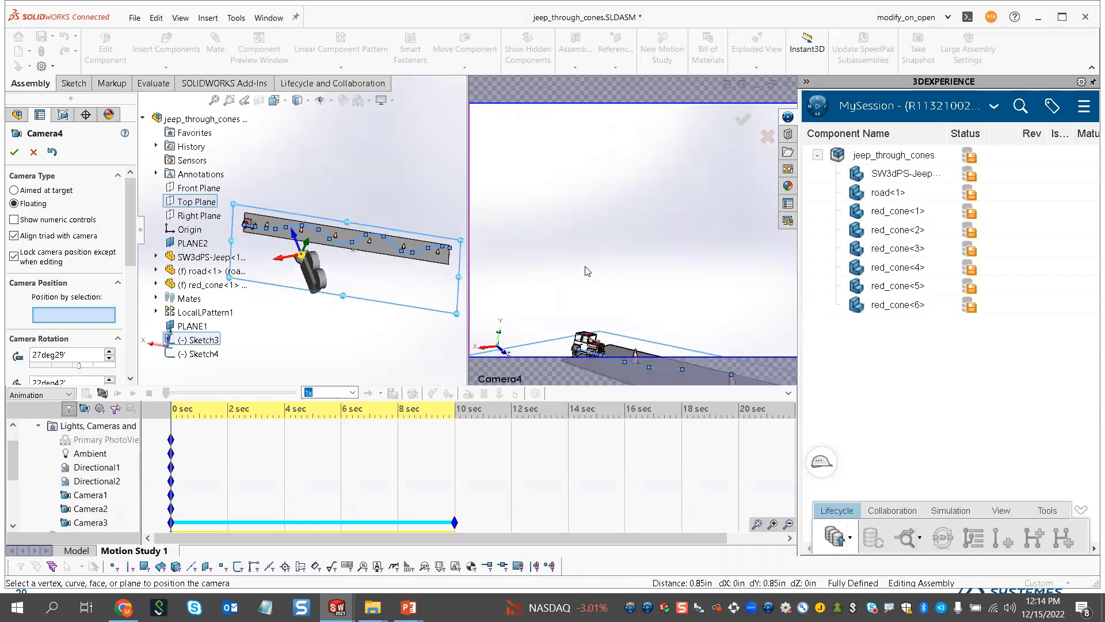
pyautogui.moveTo(639, 258); pyautogui.dragTo(622, 276, button='middle')
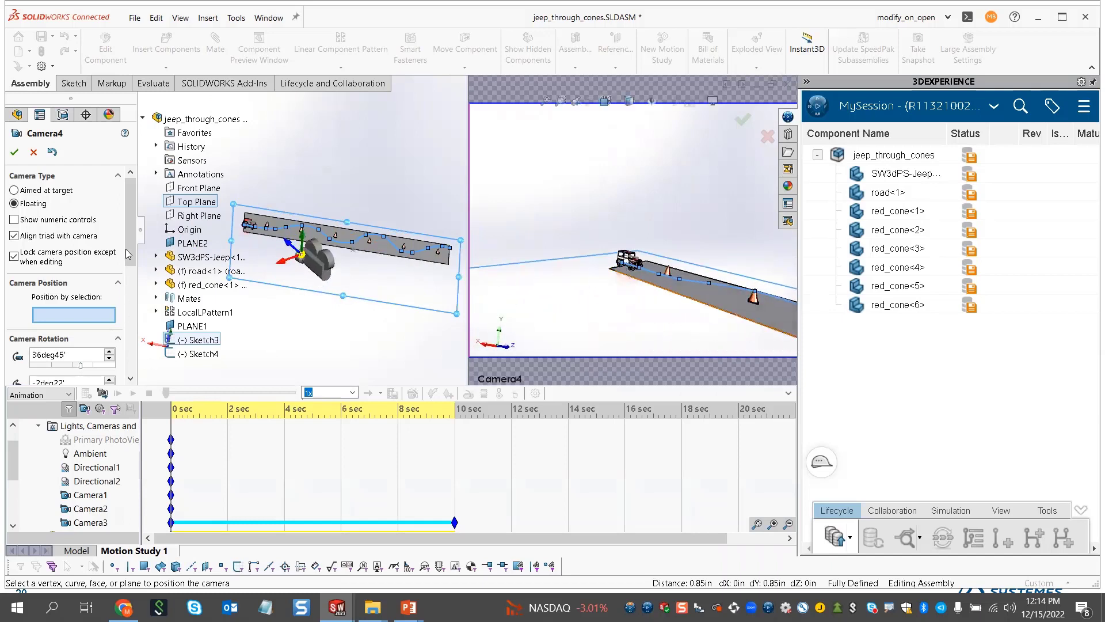
# Set Camera4's lens to 35mm Wide Angle, reframe the jeep and first cone, and accept the camera
pyautogui.moveTo(127, 254); pyautogui.dragTo(133, 328)
pyautogui.click(72, 304)
pyautogui.click(58, 320)
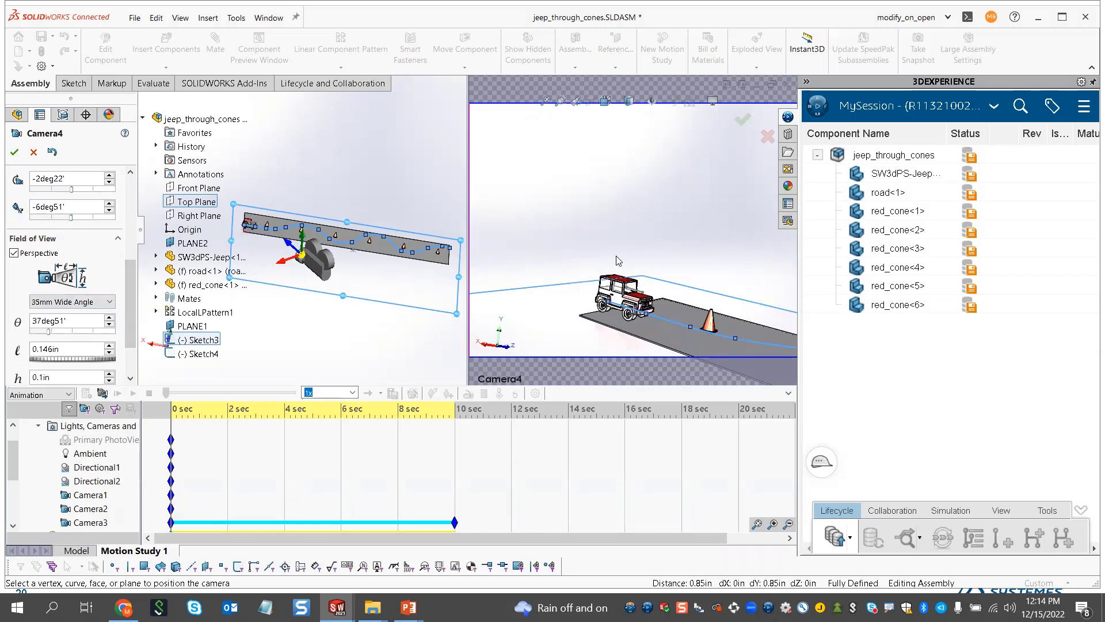
pyautogui.moveTo(618, 257); pyautogui.dragTo(615, 260, button='middle')
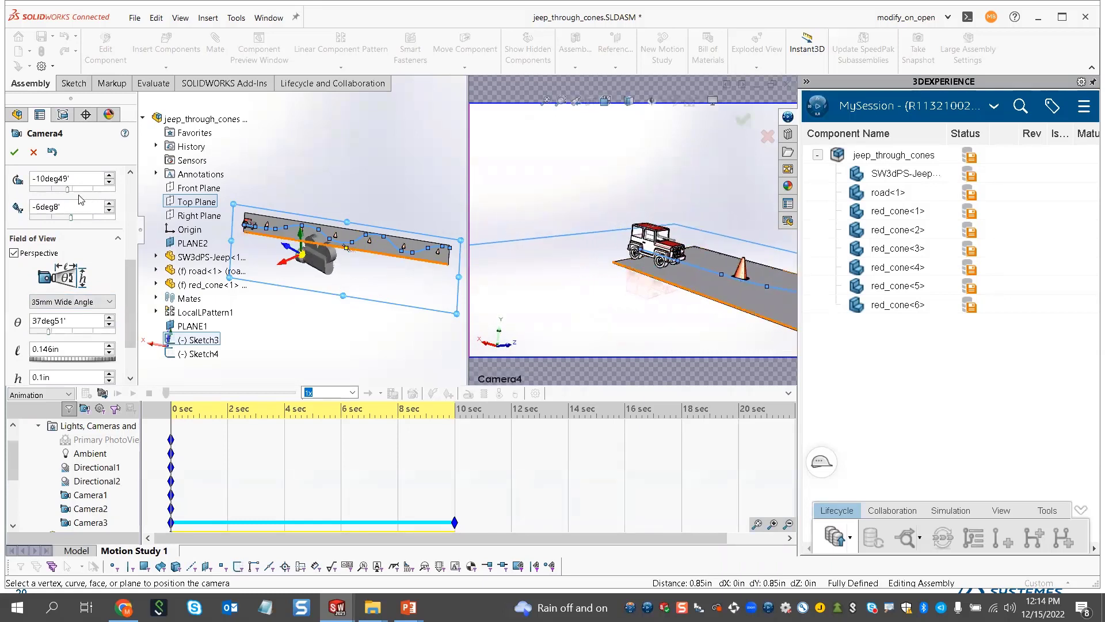
pyautogui.click(15, 152)
# Switch the motion study display to the Camera4 view
pyautogui.scroll(-3, 187, 449)
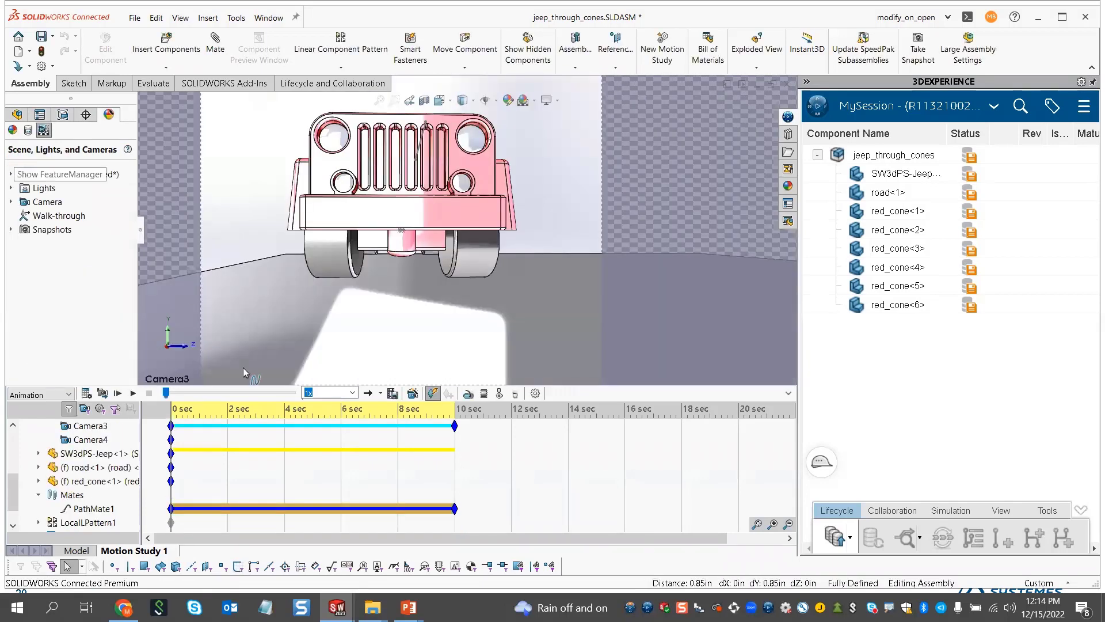
pyautogui.click(92, 440)
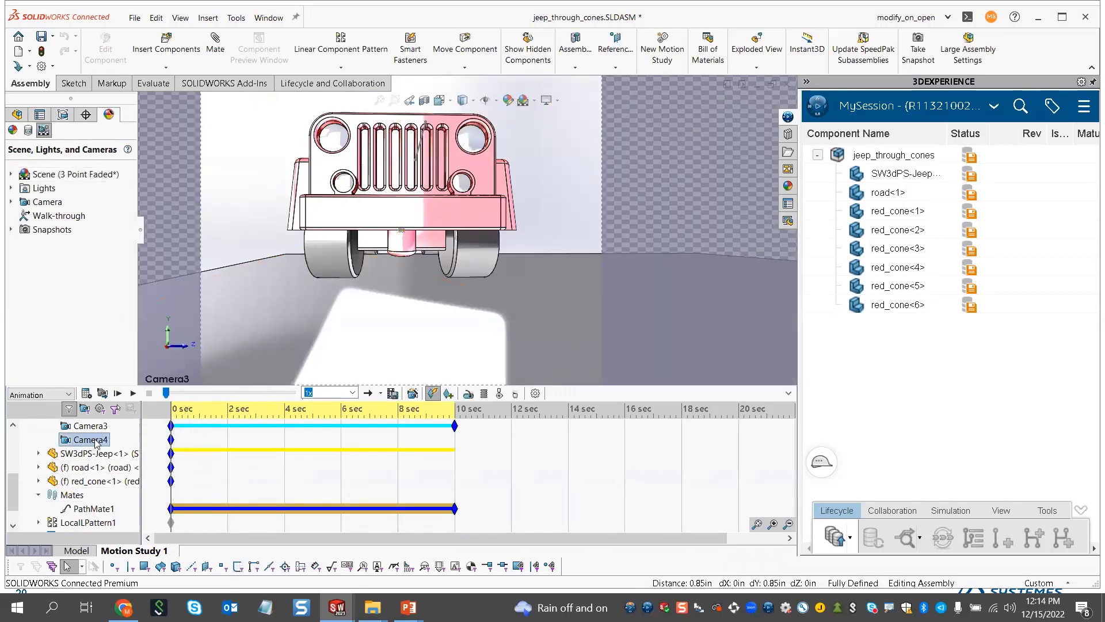
pyautogui.rightClick(96, 442)
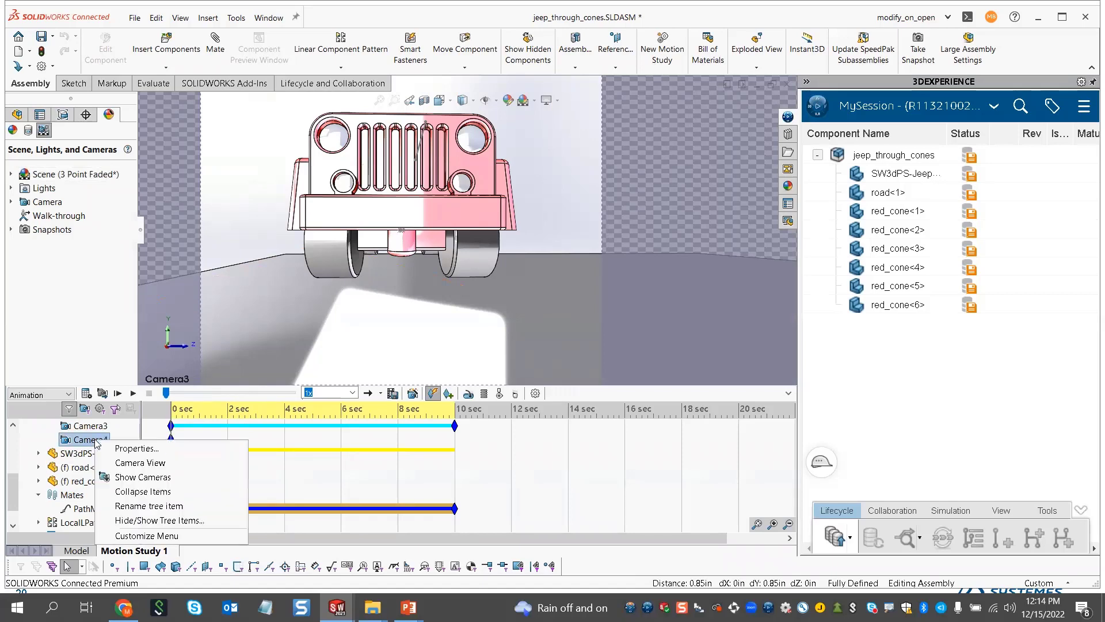
pyautogui.click(141, 462)
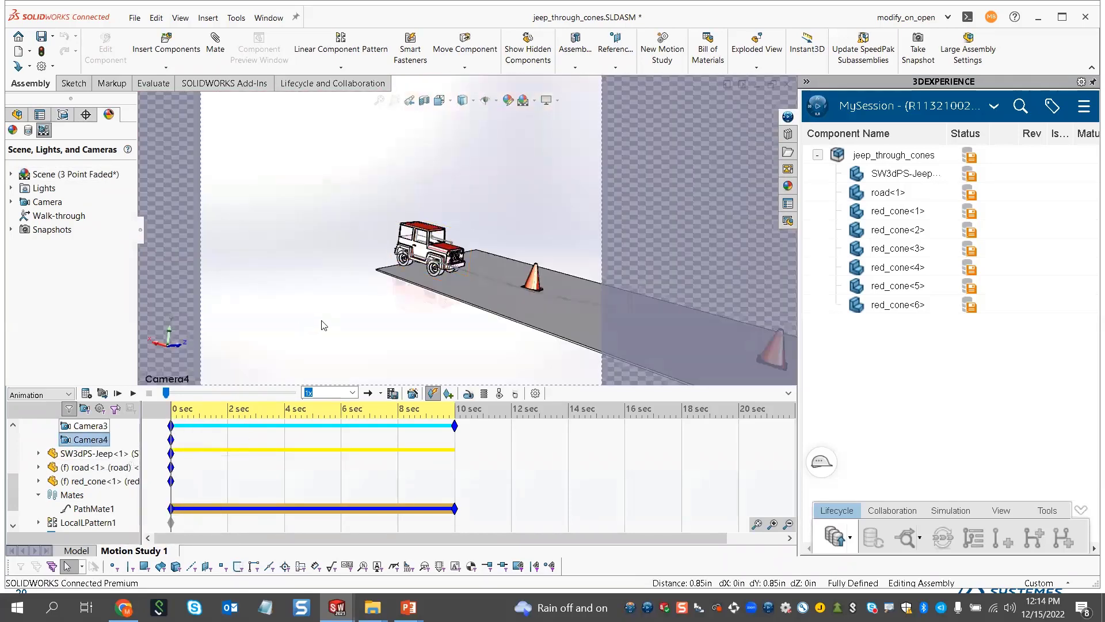
# At 4 sec, edit Camera4 to look down on the jeep's front among the cones, and accept
pyautogui.click(286, 465)
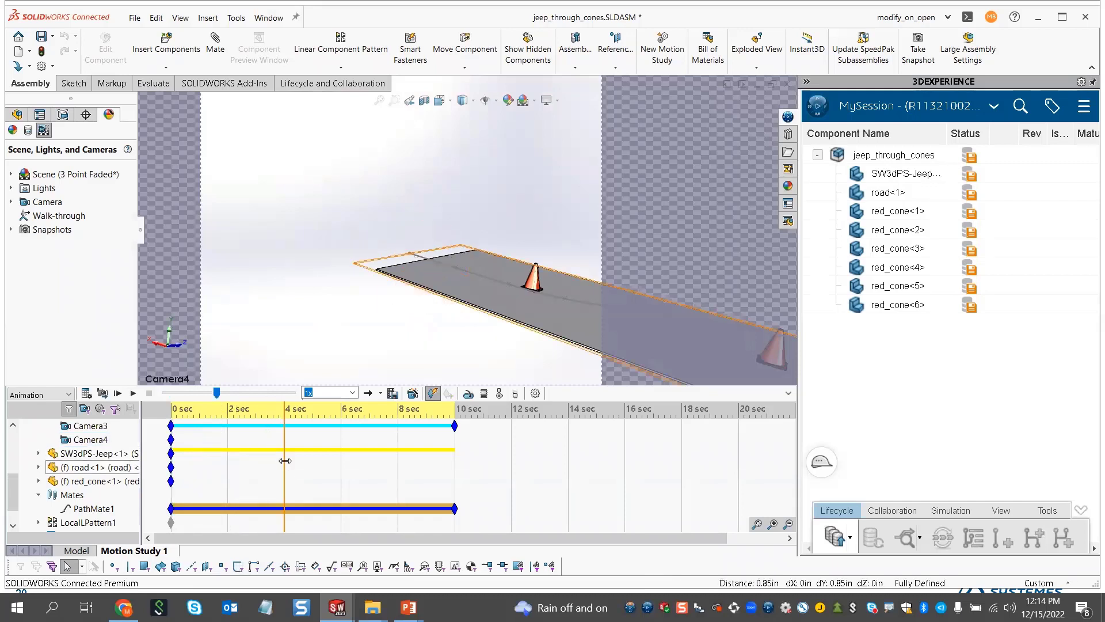
pyautogui.rightClick(98, 444)
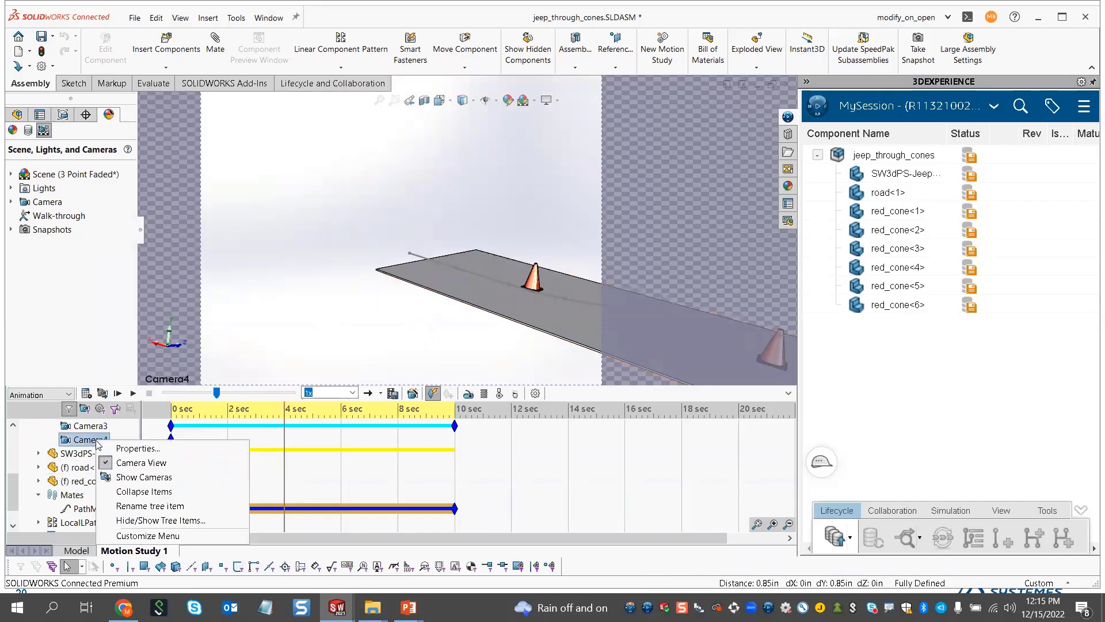
pyautogui.click(133, 448)
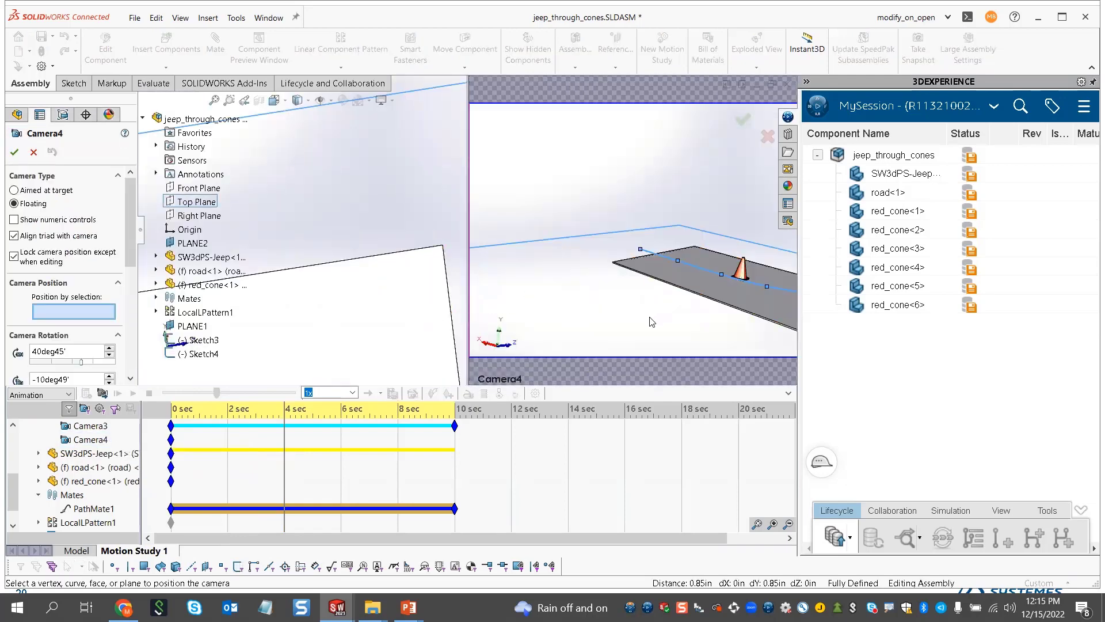
pyautogui.moveTo(649, 317); pyautogui.dragTo(561, 285, button='middle')
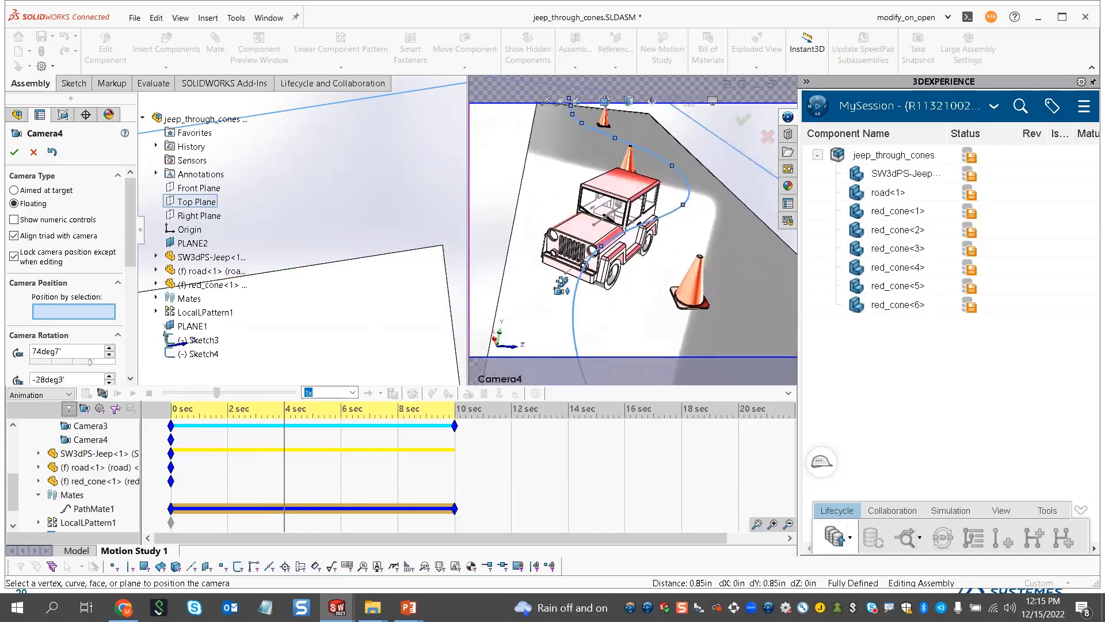
pyautogui.press('Return')
# At 10 sec, edit Camera4 to frame the jeep close up at the road's end beside the last cone, and accept
pyautogui.click(457, 453)
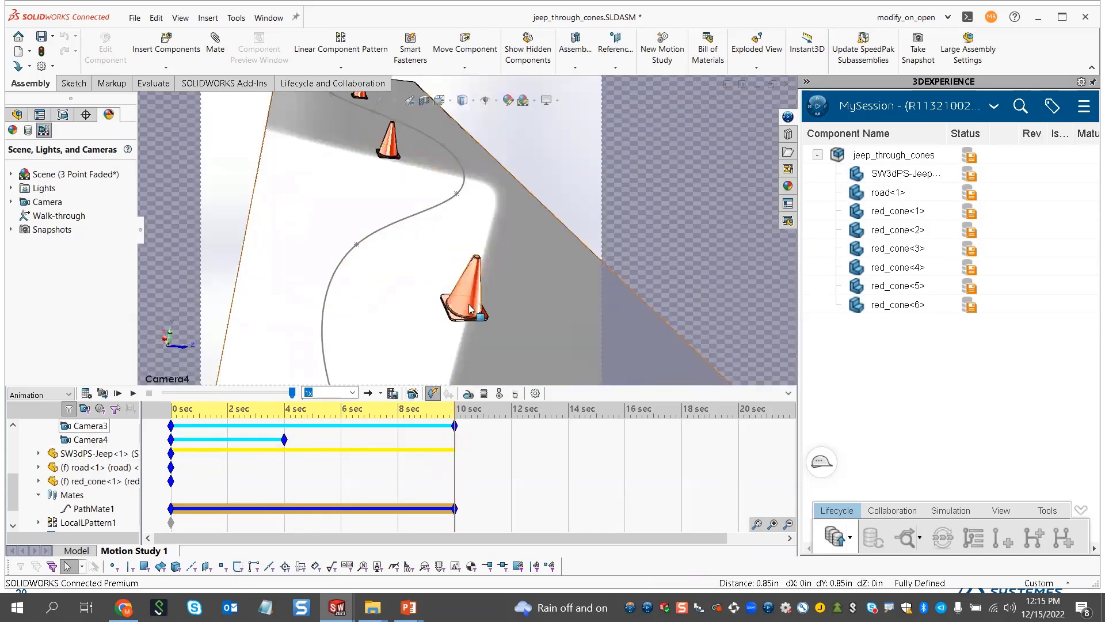
pyautogui.rightClick(91, 440)
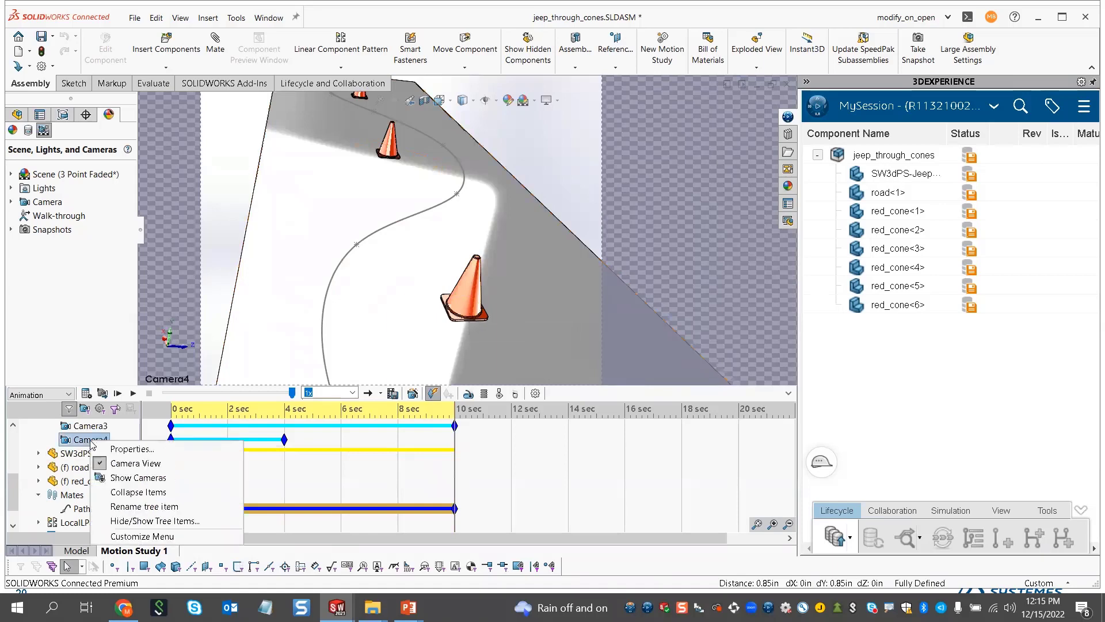
pyautogui.click(123, 449)
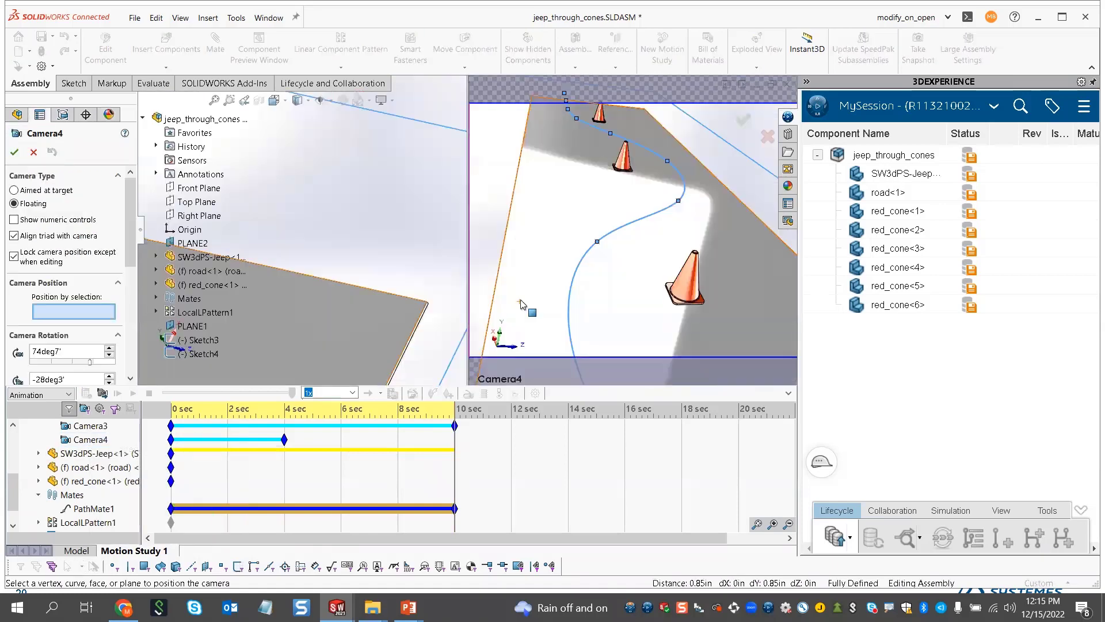
pyautogui.scroll(5, 548, 301)
pyautogui.keyDown('ctrl'); pyautogui.moveTo(659, 320); pyautogui.dragTo(513, 222, button='middle'); pyautogui.keyUp('ctrl')
pyautogui.keyDown('ctrl'); pyautogui.moveTo(599, 278); pyautogui.dragTo(614, 232, button='middle'); pyautogui.keyUp('ctrl')
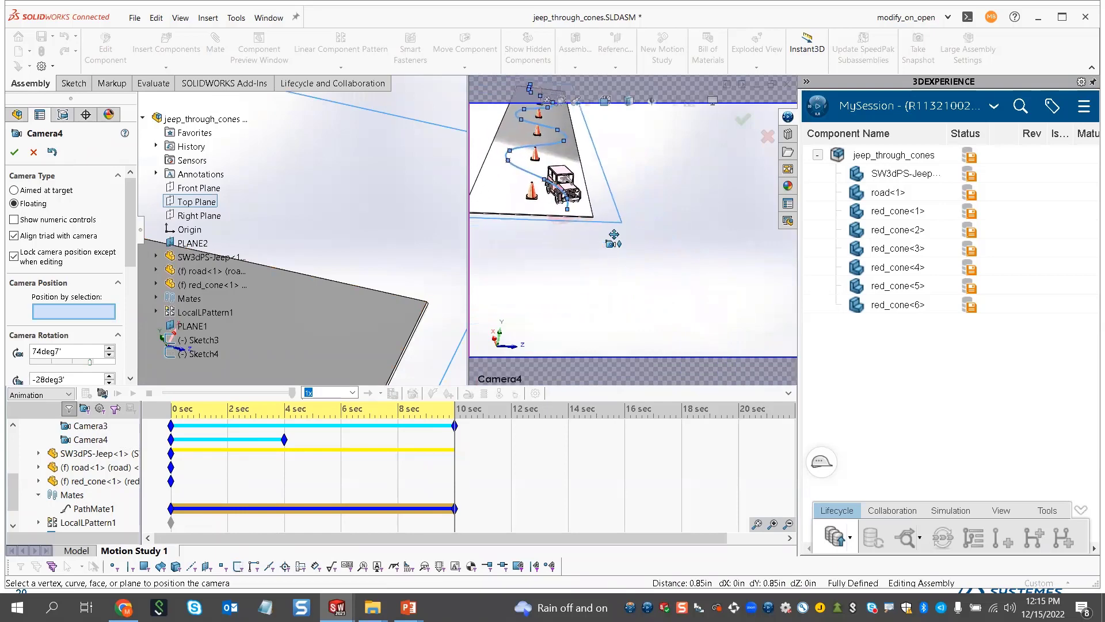
pyautogui.scroll(-5, 593, 198)
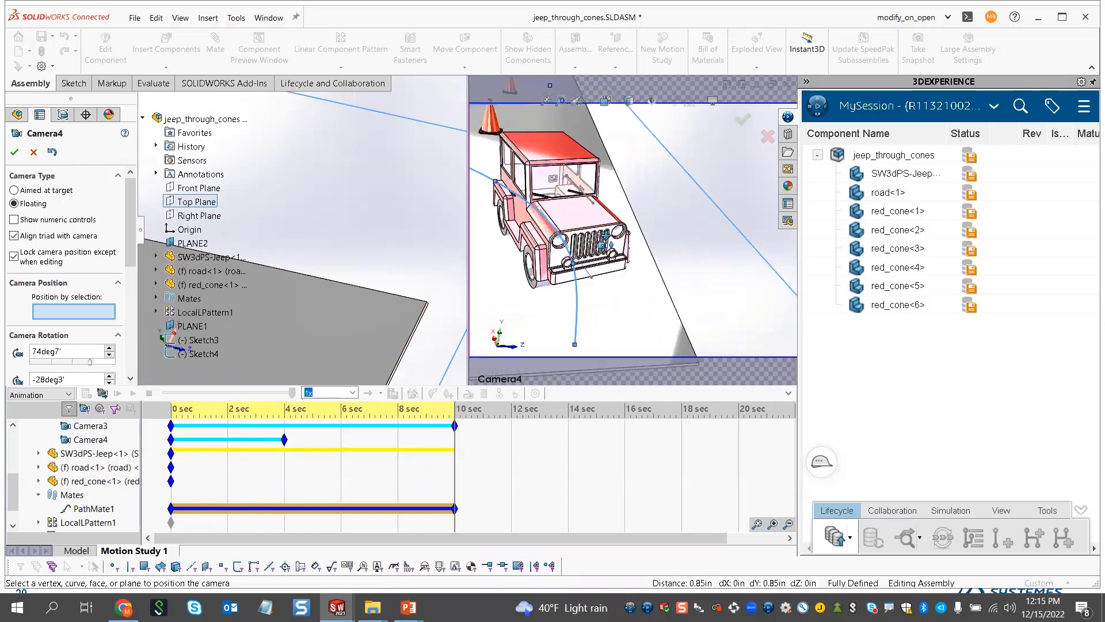
pyautogui.scroll(-2, 604, 231)
pyautogui.keyDown('ctrl'); pyautogui.moveTo(604, 231); pyautogui.dragTo(620, 299, button='middle'); pyautogui.keyUp('ctrl')
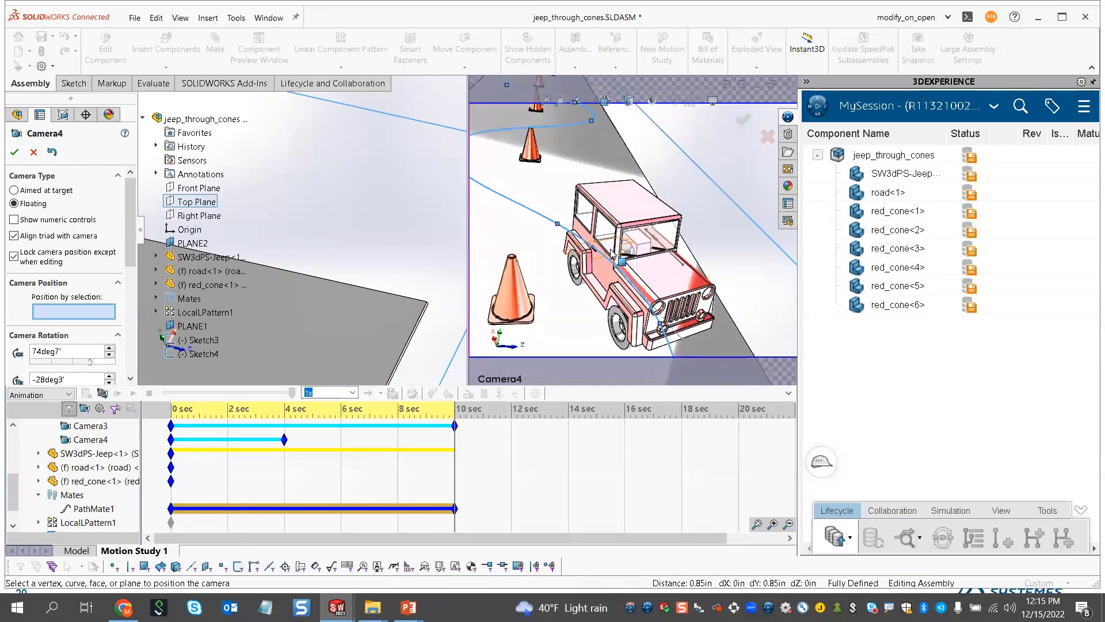
pyautogui.click(15, 152)
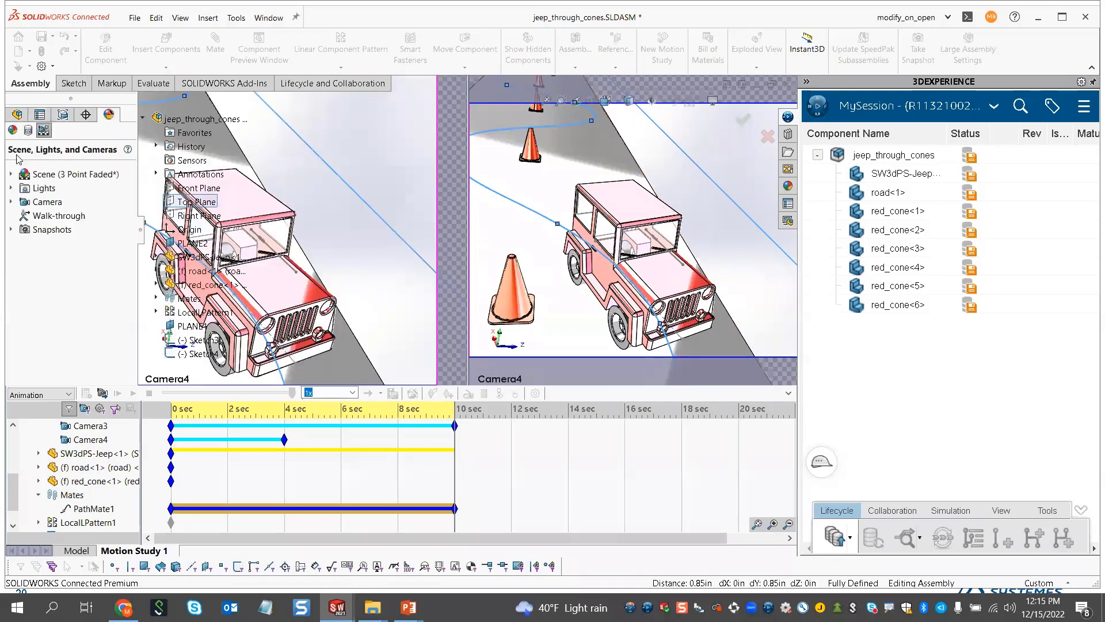
# Return the timeline to 0 sec
pyautogui.moveTo(170, 453); pyautogui.dragTo(172, 447)
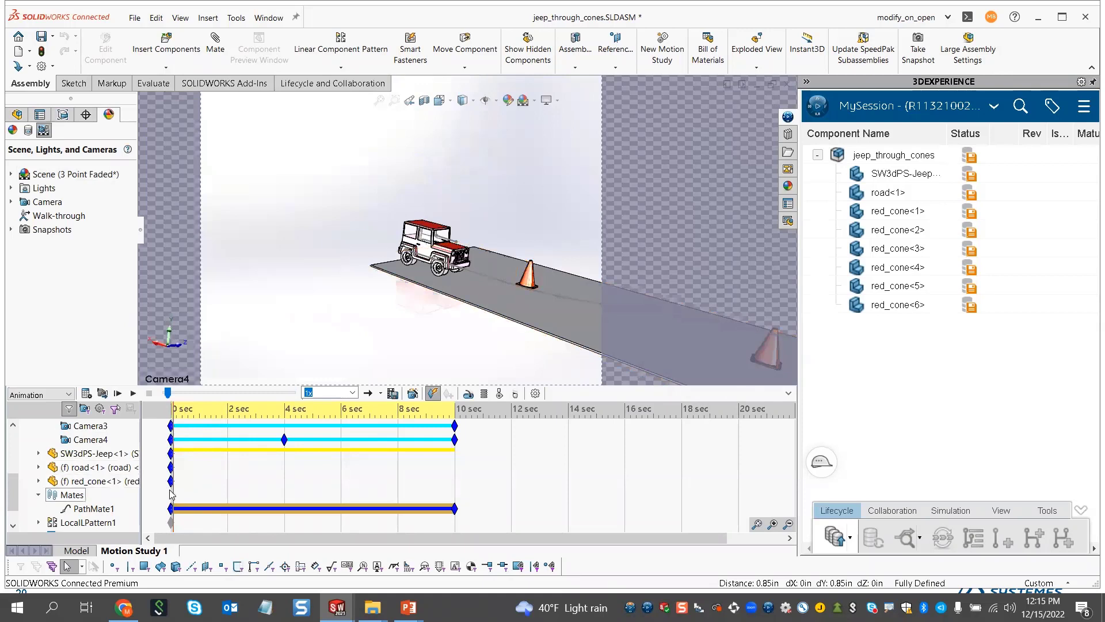
pyautogui.moveTo(173, 490); pyautogui.dragTo(155, 491)
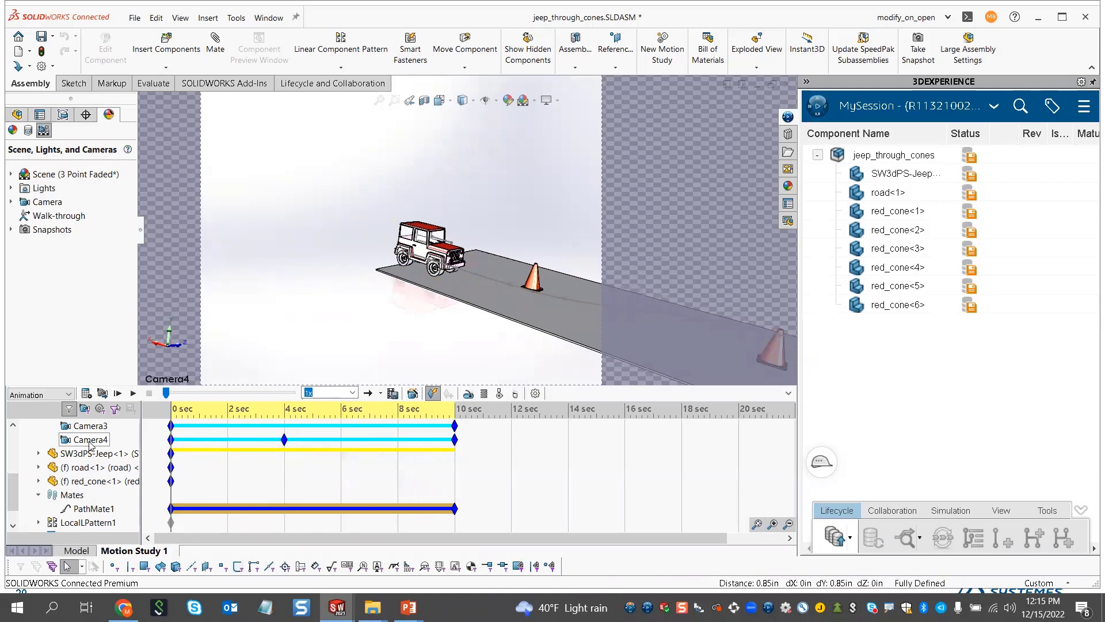
pyautogui.rightClick(89, 443)
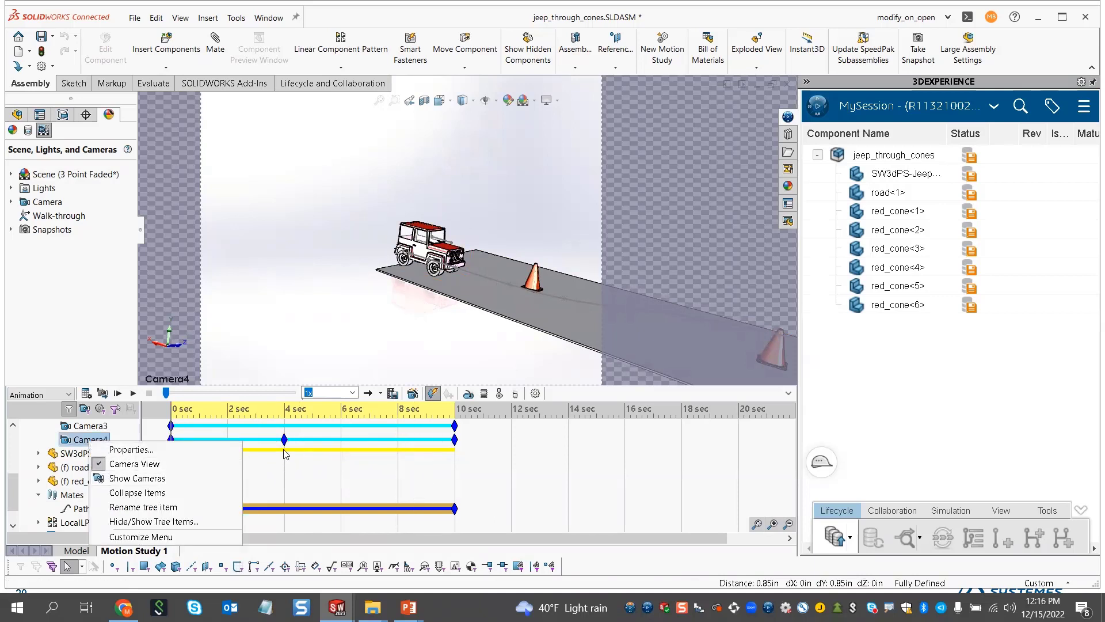
pyautogui.click(285, 454)
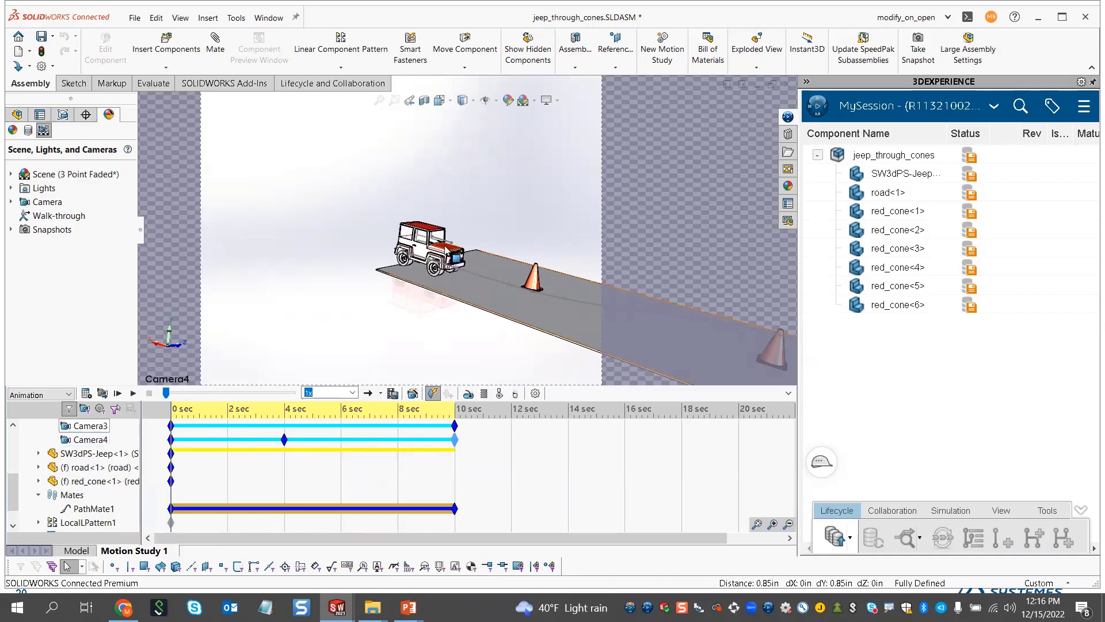
# Turn off Disable View Key Creation for Orientation and Camera Views
pyautogui.click(12, 425)
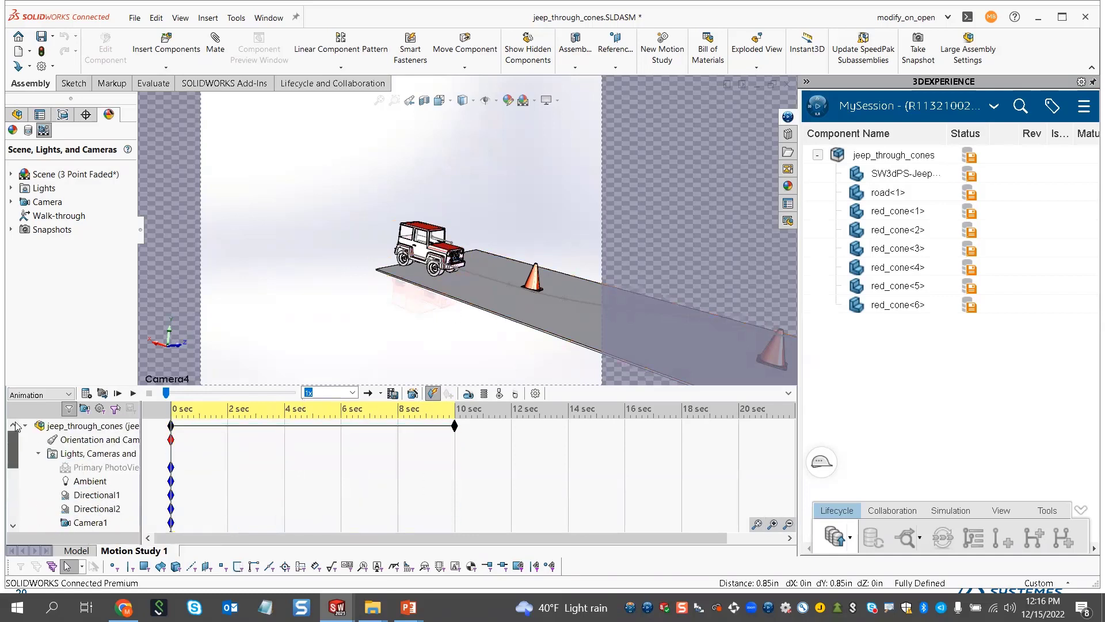
pyautogui.rightClick(95, 452)
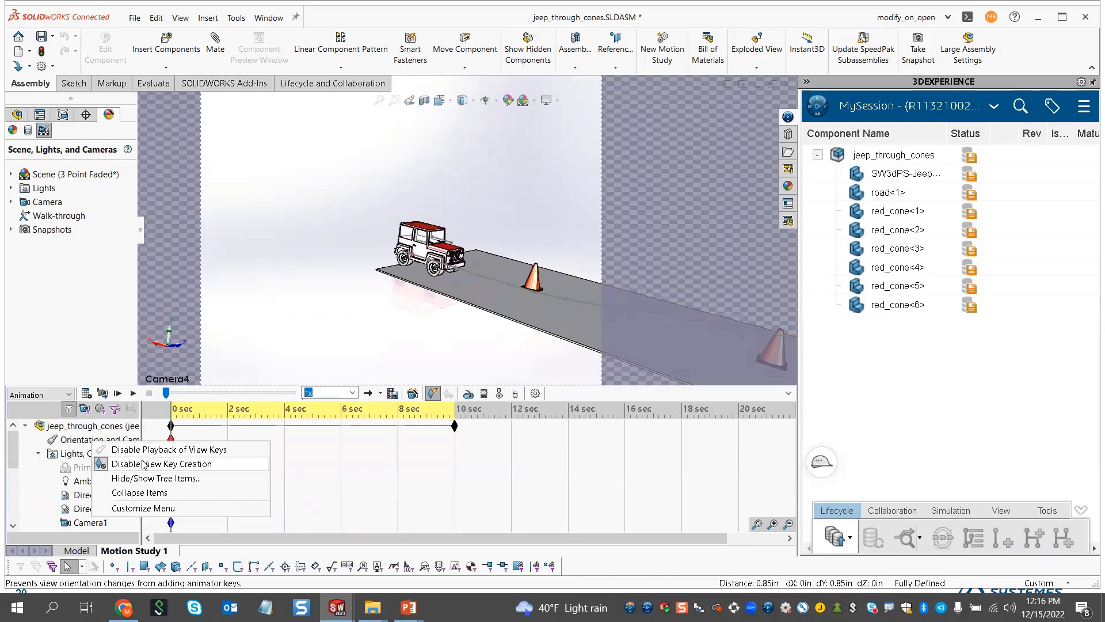
pyautogui.click(145, 464)
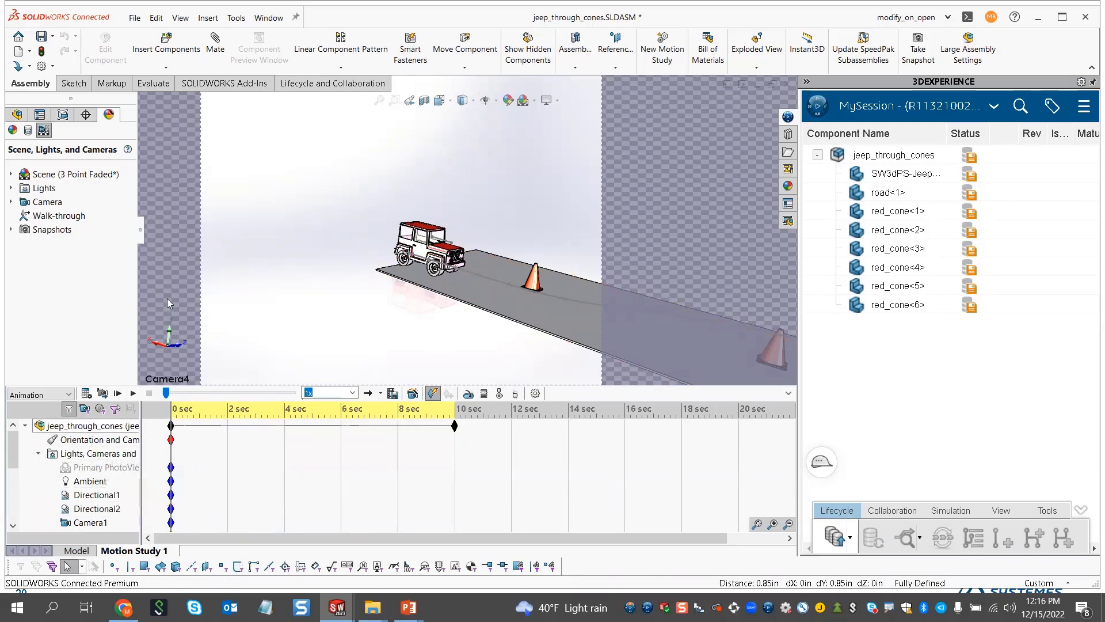
# Set the view orientation at 0 sec to Camera4
pyautogui.press('space')
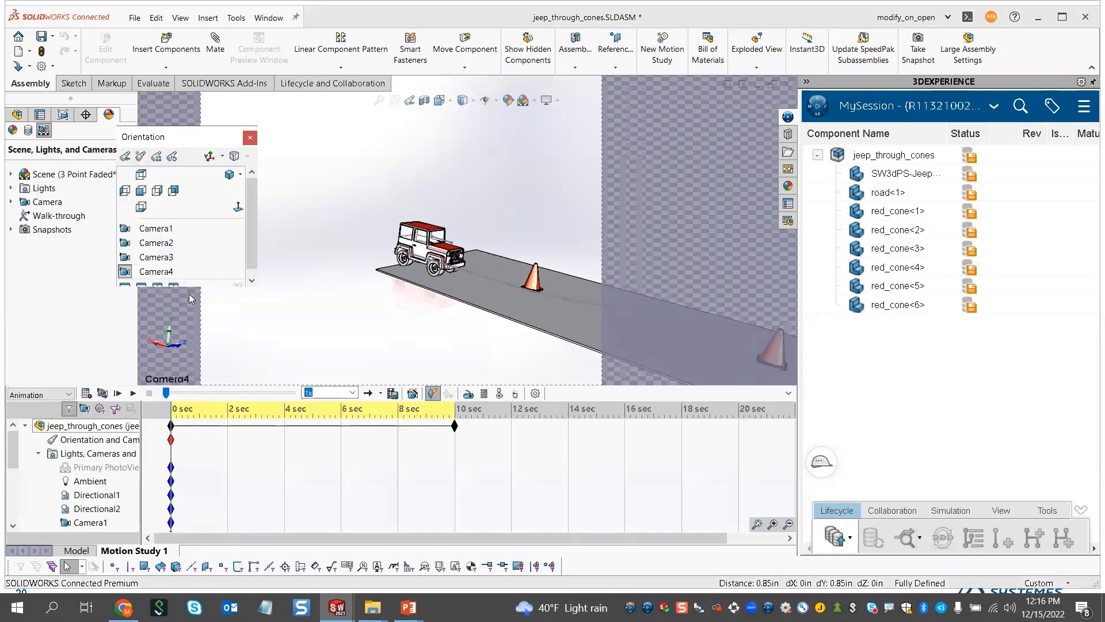
pyautogui.click(218, 260)
pyautogui.press('space')
pyautogui.click(192, 260)
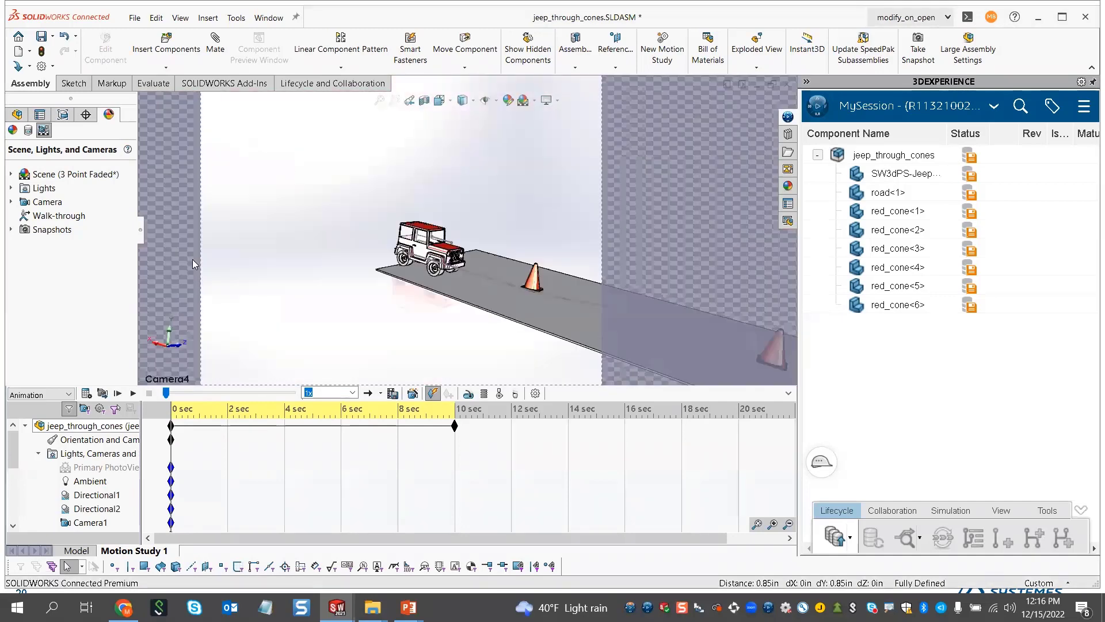
# Play the jeep animation from the start through the Camera4 view
pyautogui.scroll(-3, 114, 492)
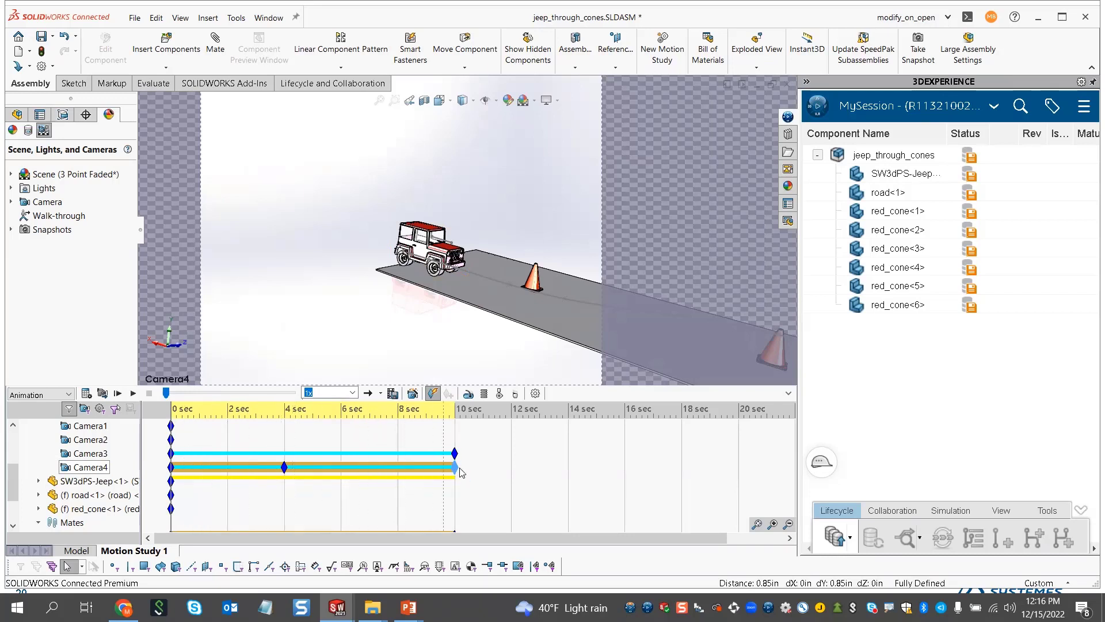
pyautogui.click(118, 394)
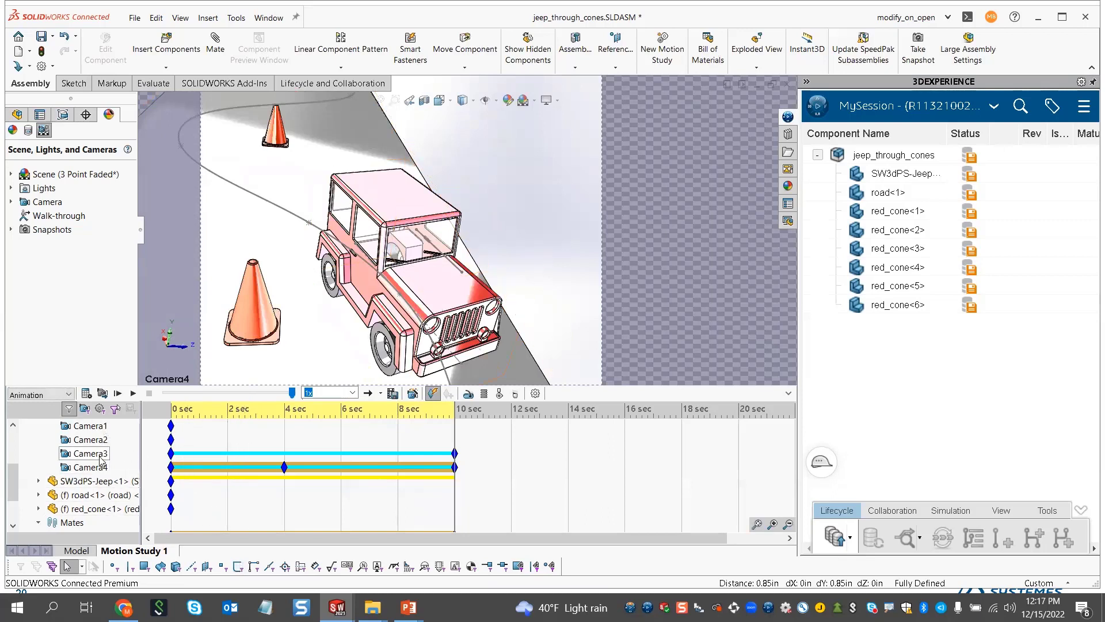
# Move the timeline to 2 sec and switch to the Camera2 view there
pyautogui.click(227, 431)
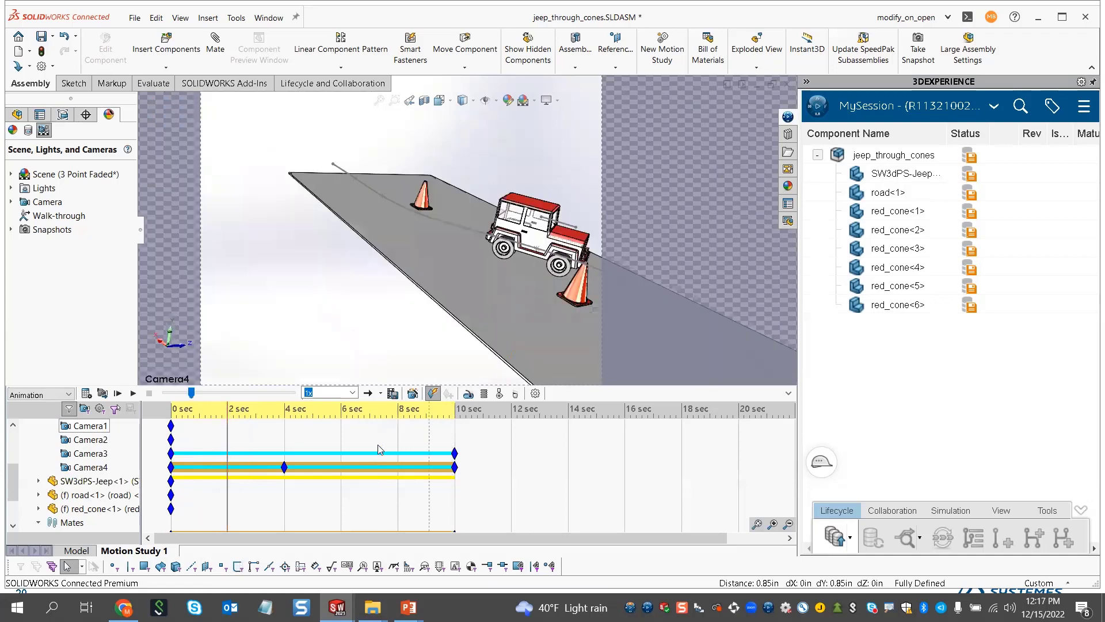
pyautogui.click(288, 432)
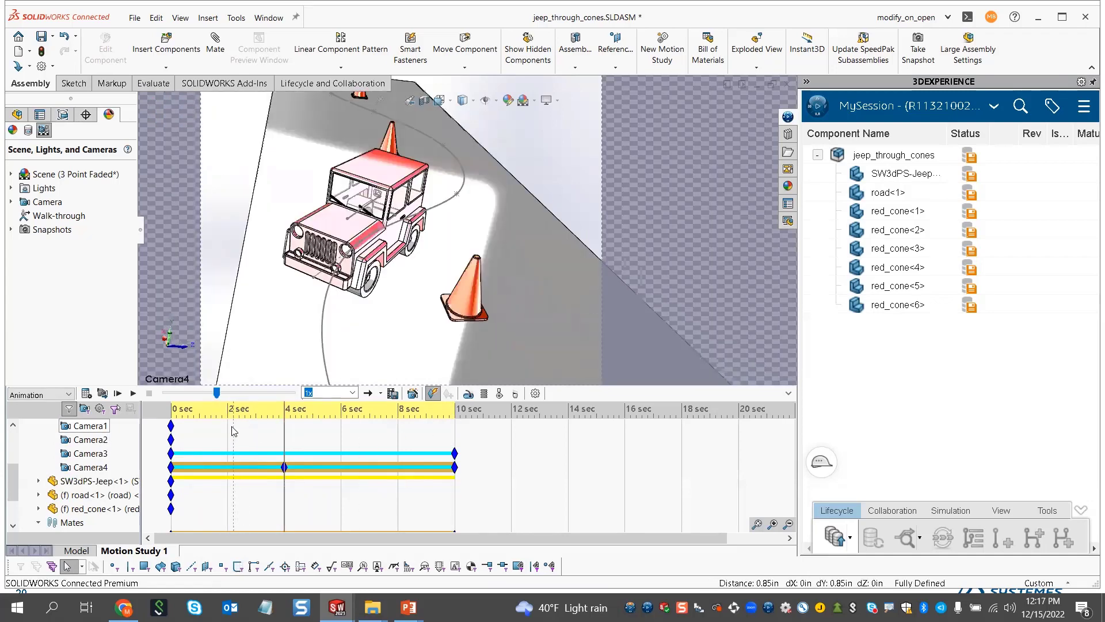
pyautogui.click(228, 429)
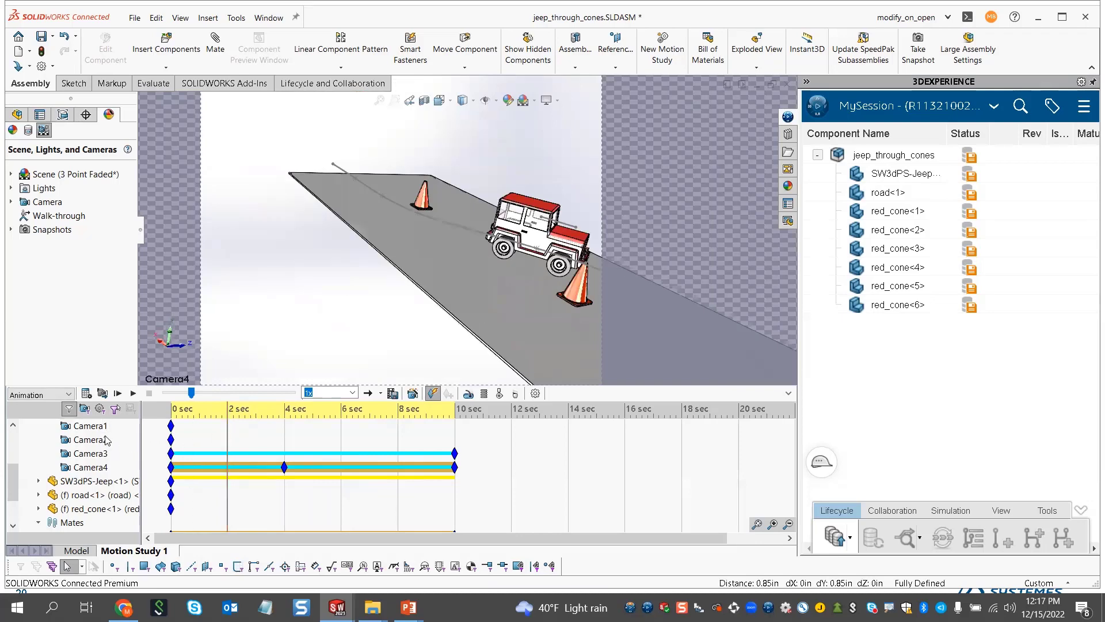
pyautogui.rightClick(97, 441)
pyautogui.click(151, 461)
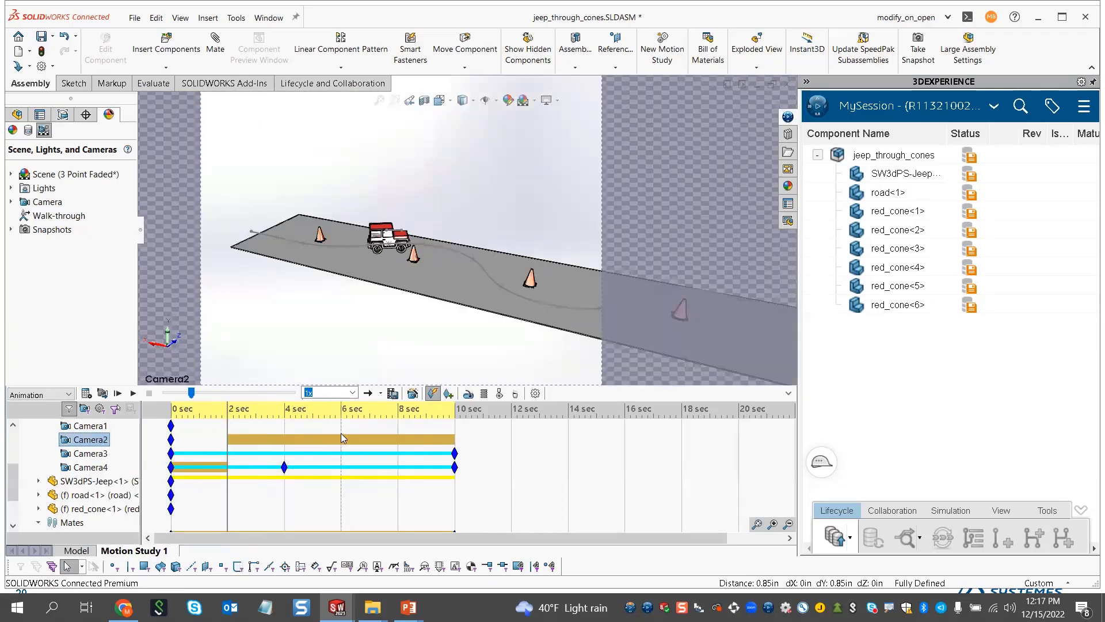
# Switch to the Camera1 view at 6 sec and play the animation from the start
pyautogui.click(340, 435)
pyautogui.rightClick(98, 427)
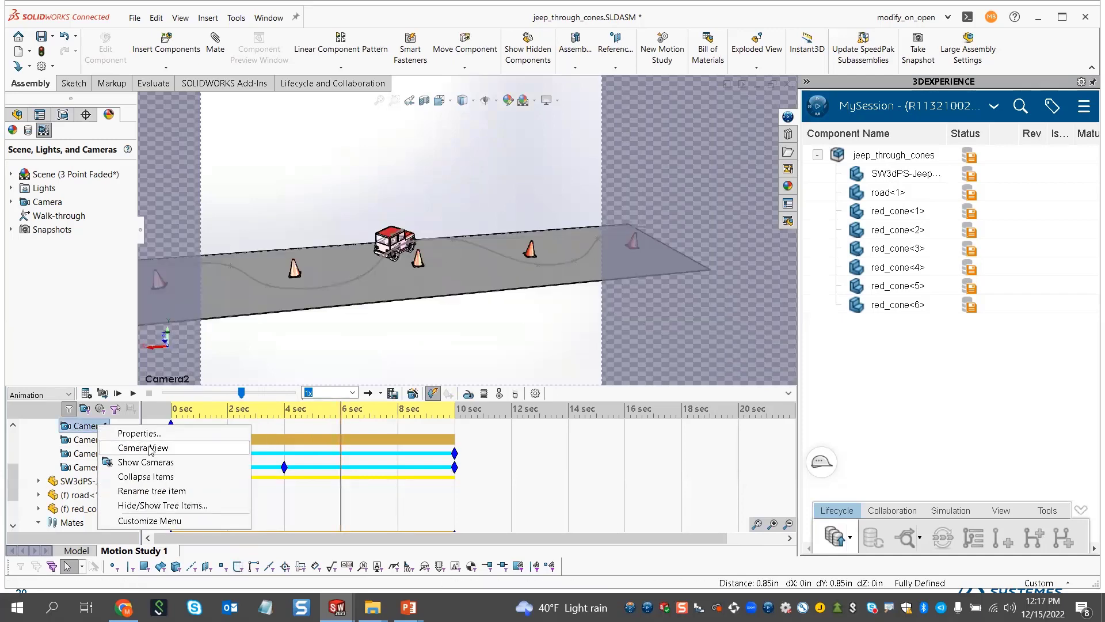
pyautogui.click(155, 447)
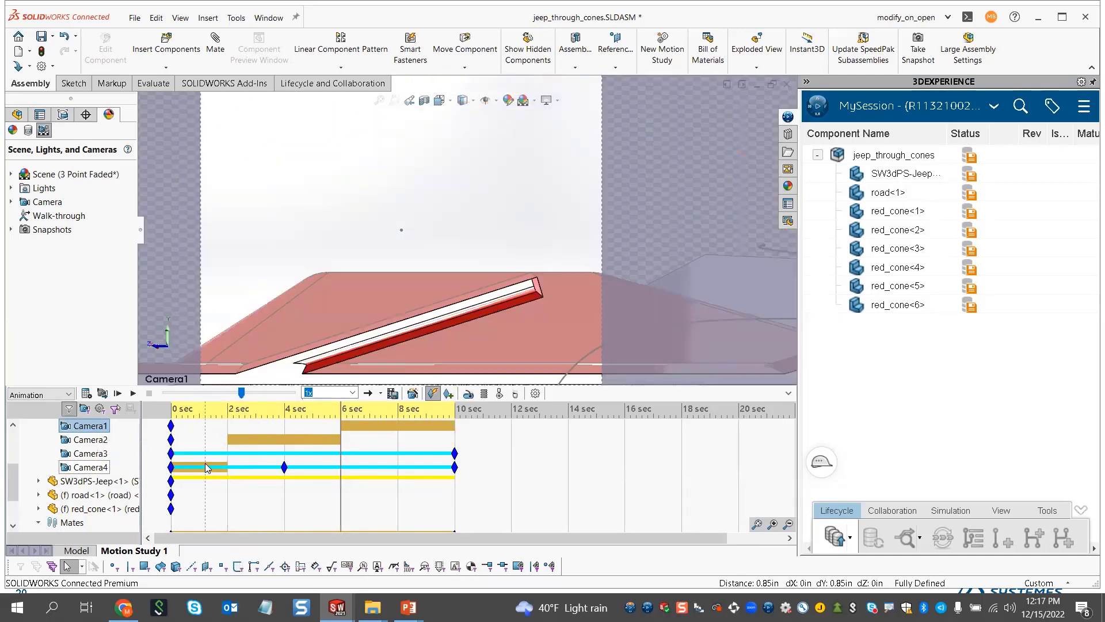
pyautogui.click(118, 395)
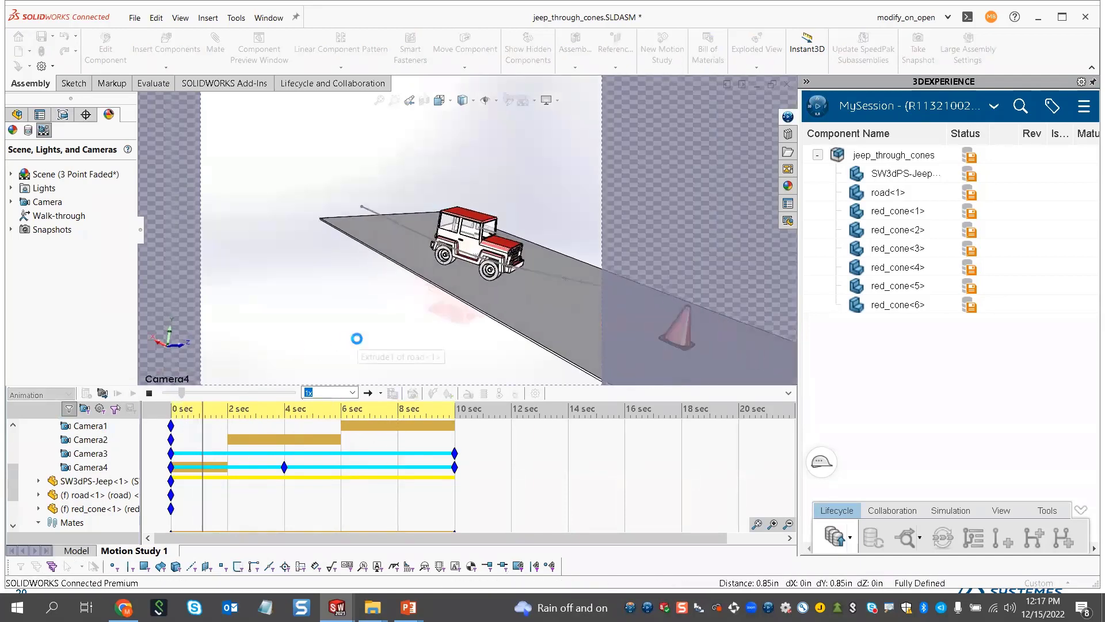
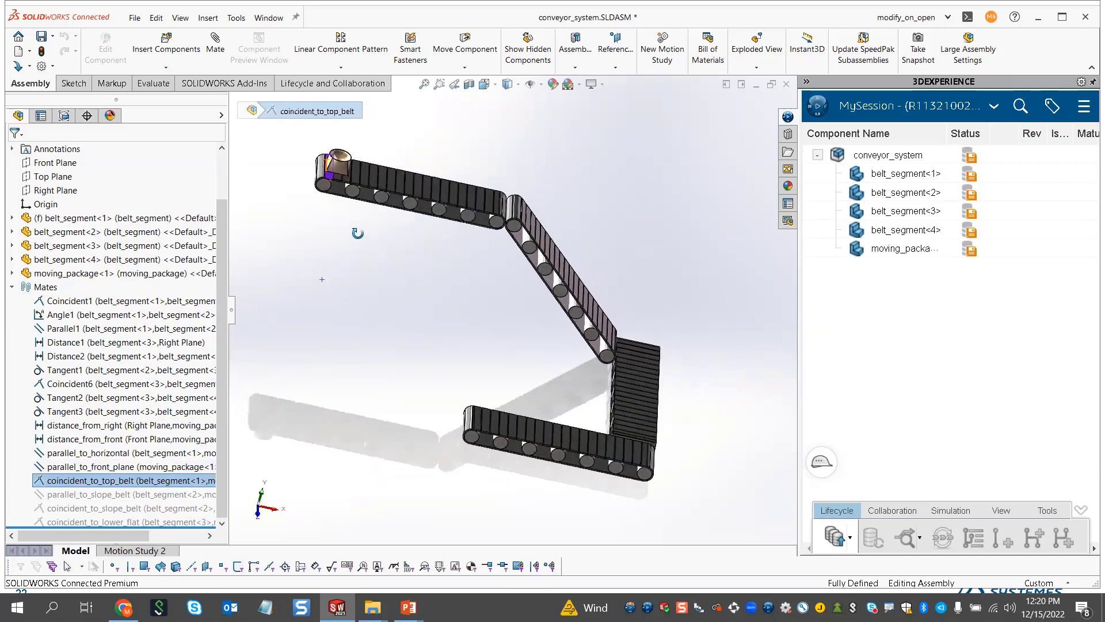
# Open Motion Study 2 of the conveyor_system assembly and expand its mates down to the package mates
pyautogui.scroll(-3, 390, 206)
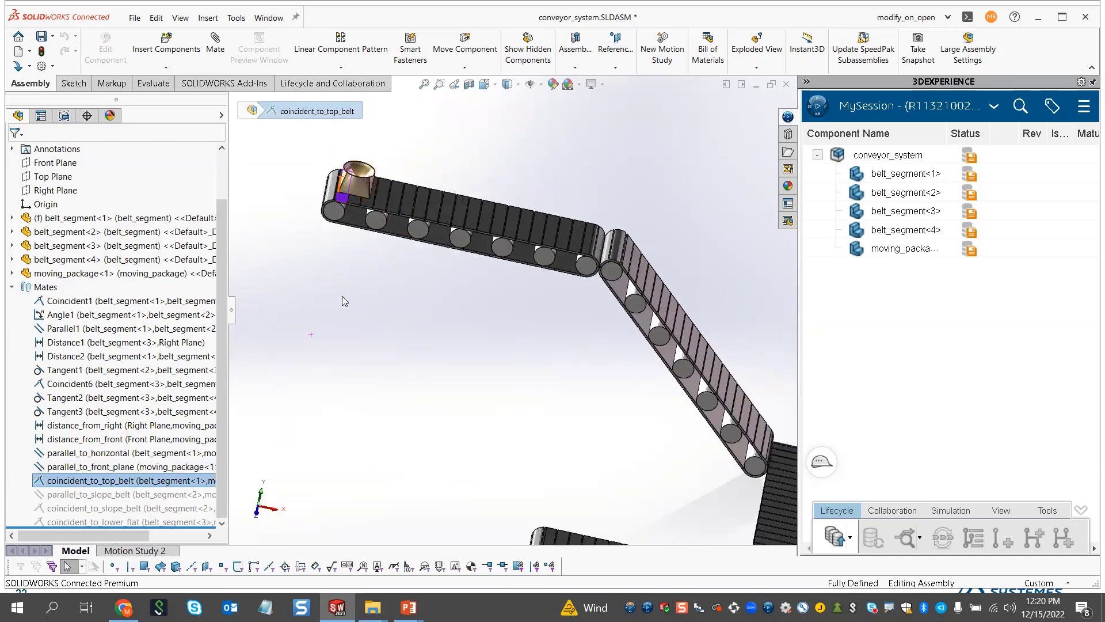
pyautogui.scroll(4, 344, 296)
pyautogui.moveTo(429, 318); pyautogui.dragTo(413, 319, button='middle')
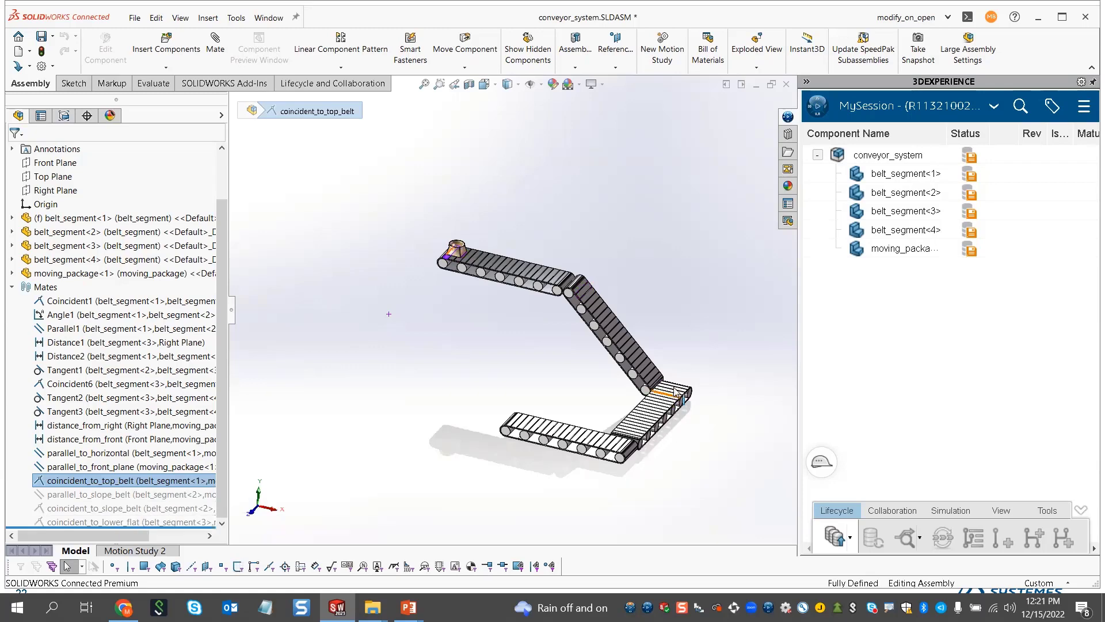
pyautogui.click(135, 550)
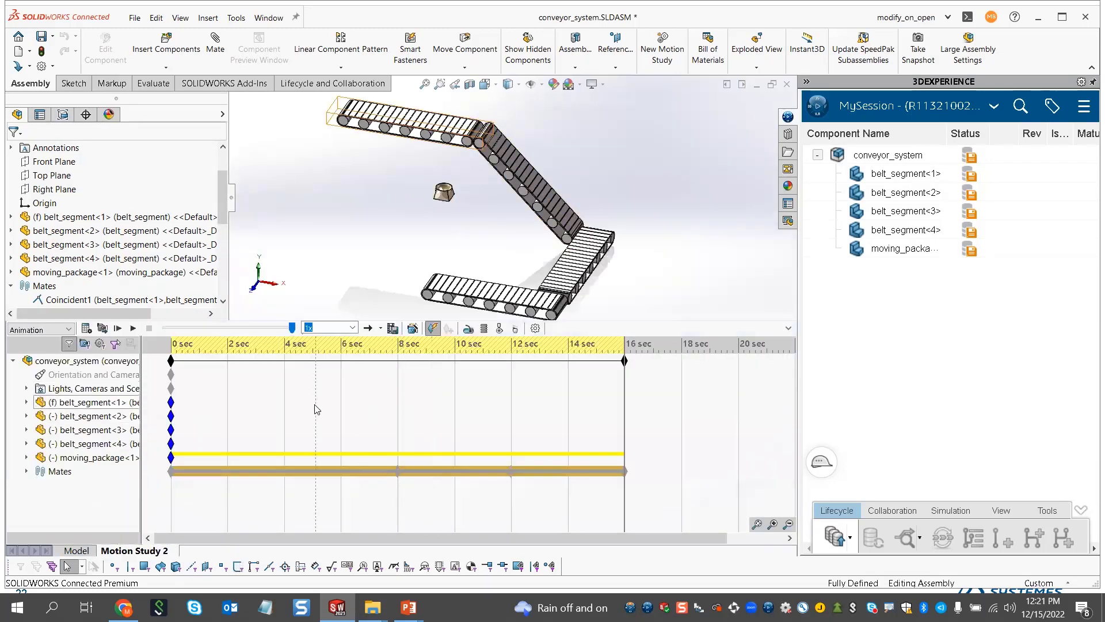
pyautogui.click(26, 471)
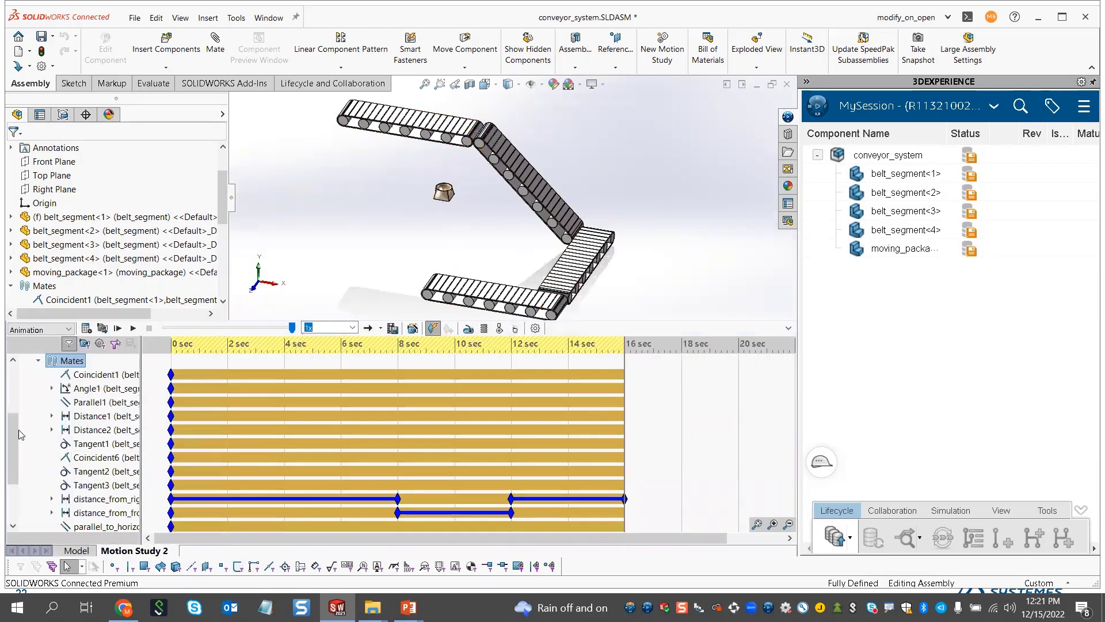
pyautogui.scroll(-2, 16, 465)
pyautogui.scroll(-1, 16, 466)
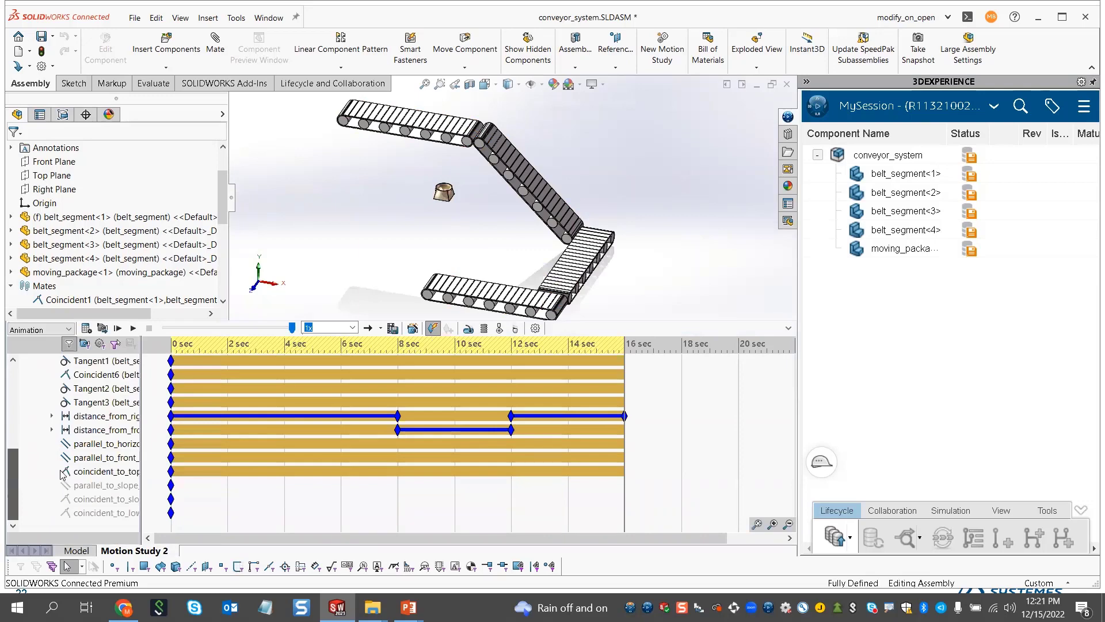
# Examine the distance_from_right and distance_from_front mates and view the conveyor from the top
pyautogui.click(105, 418)
pyautogui.click(106, 432)
pyautogui.click(687, 260)
pyautogui.hotkey('ctrl', '5')
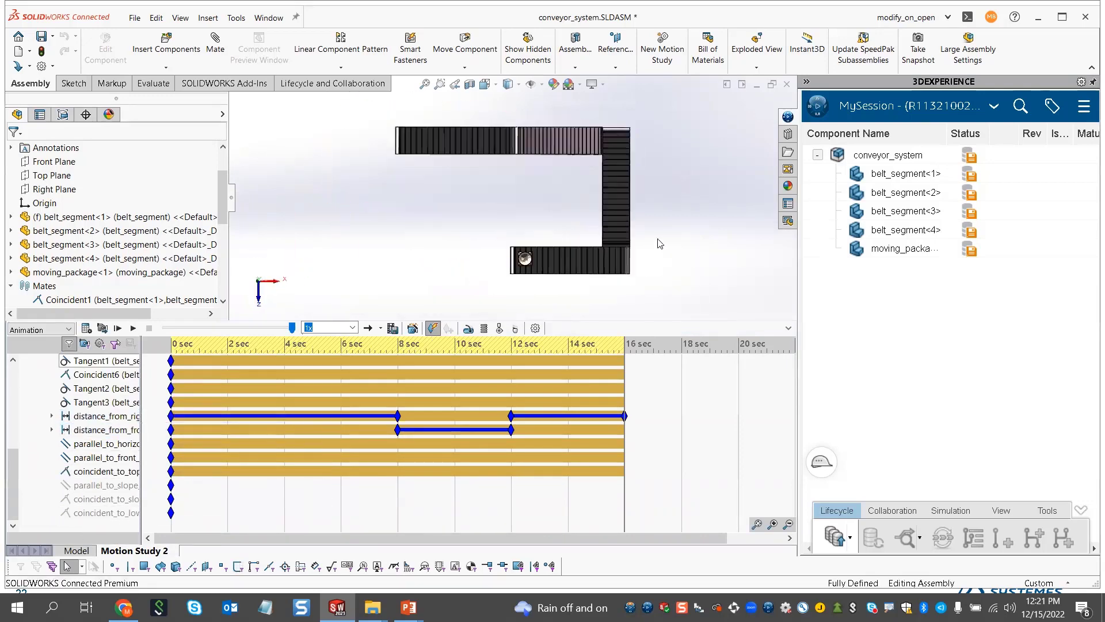
# Calculate the conveyor motion study and play it from the start in an angled view
pyautogui.click(86, 328)
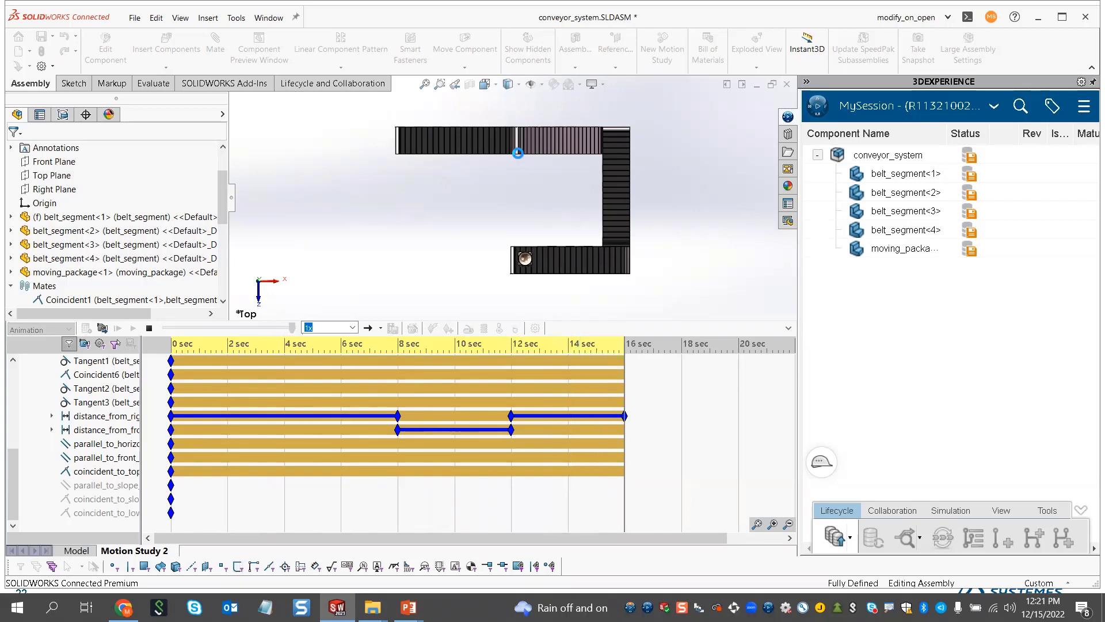
pyautogui.moveTo(605, 210); pyautogui.dragTo(586, 77, button='middle')
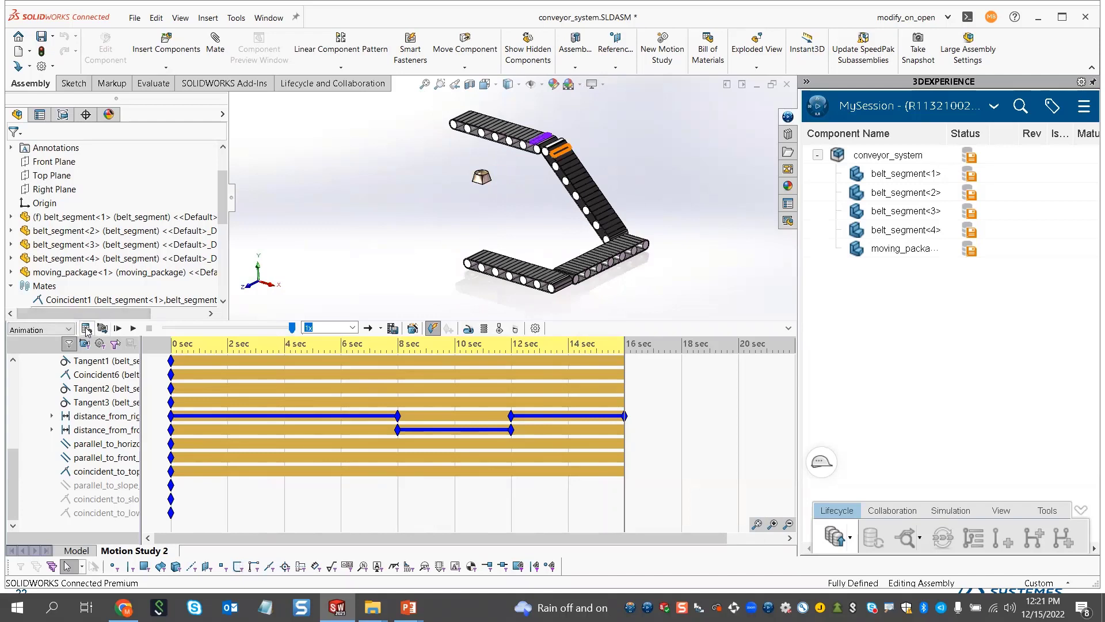
pyautogui.click(117, 329)
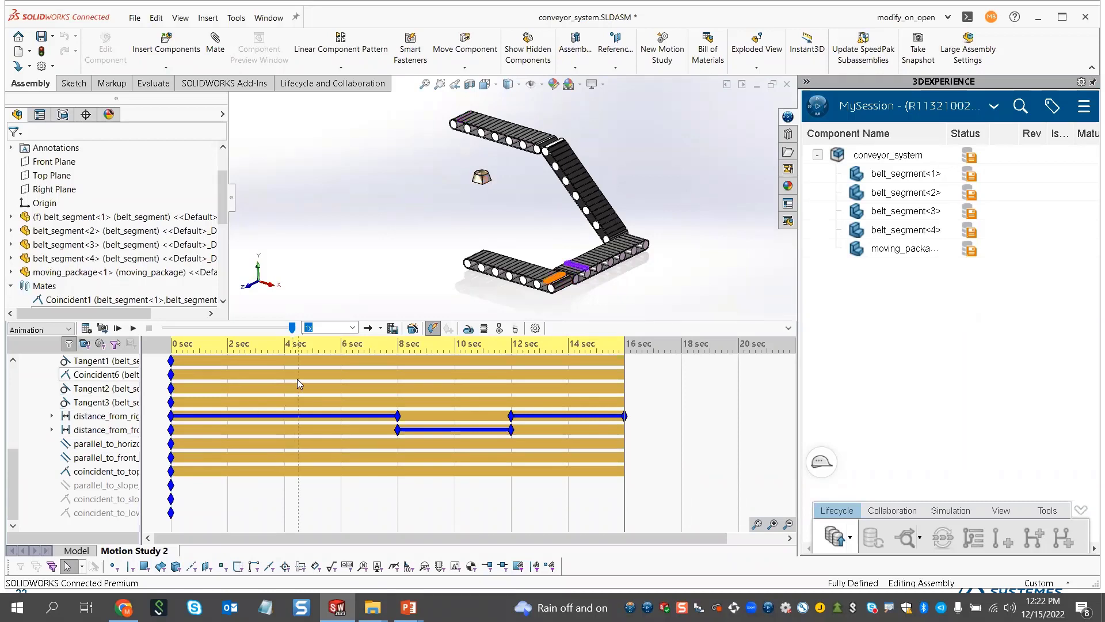
# Move the time bar of the conveyor study to 4.5 sec
pyautogui.moveTo(323, 378); pyautogui.dragTo(301, 371)
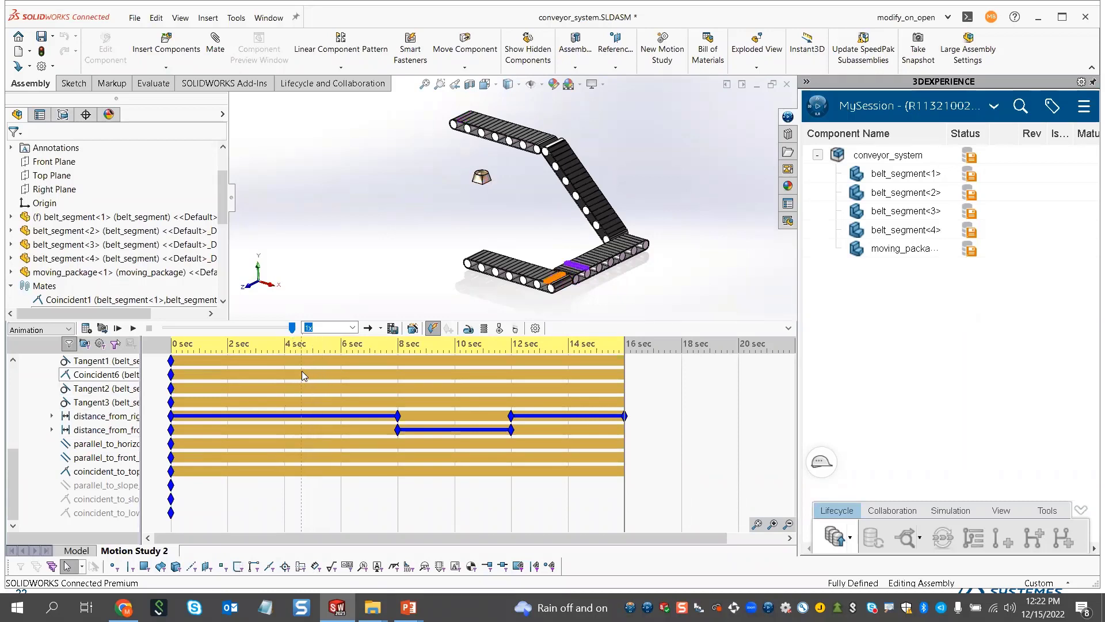
pyautogui.rightClick(625, 497)
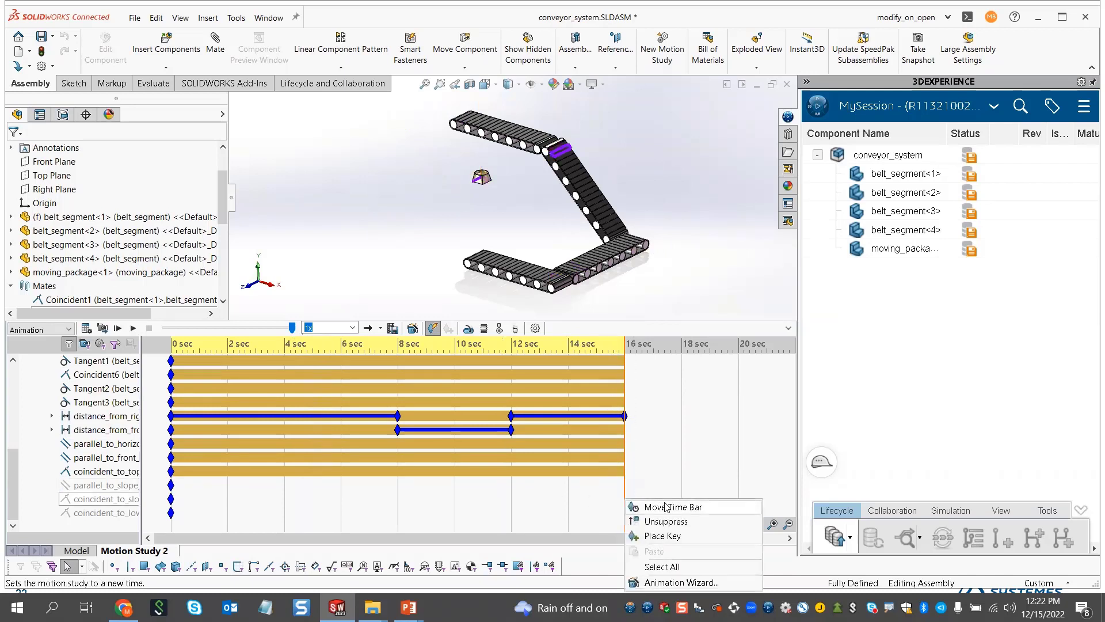
pyautogui.click(644, 505)
pyautogui.write('4.5')
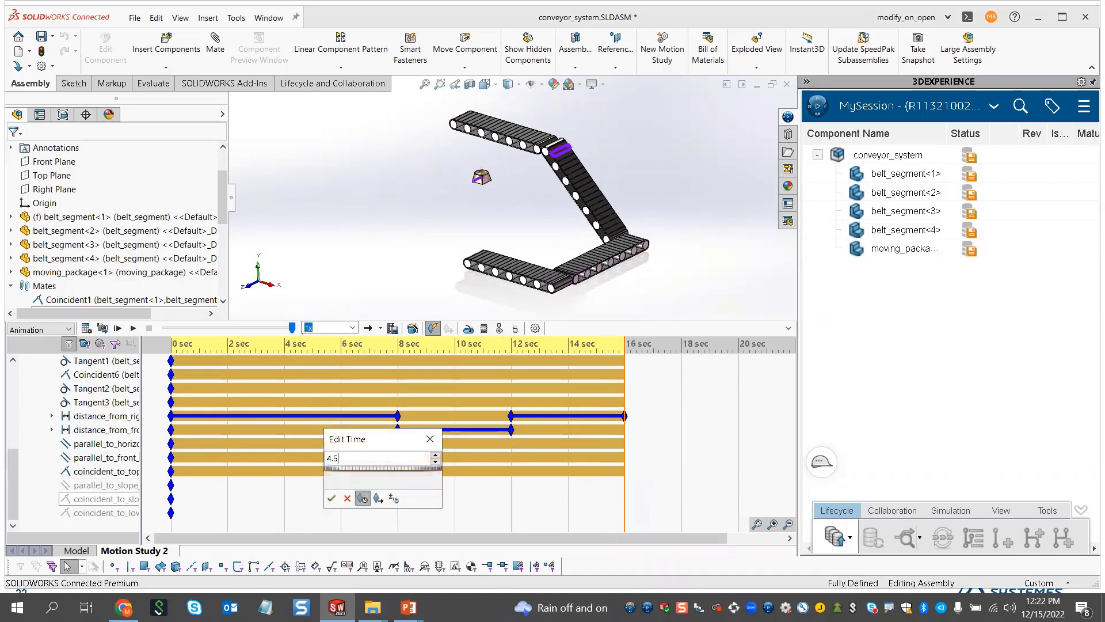
pyautogui.press('Return')
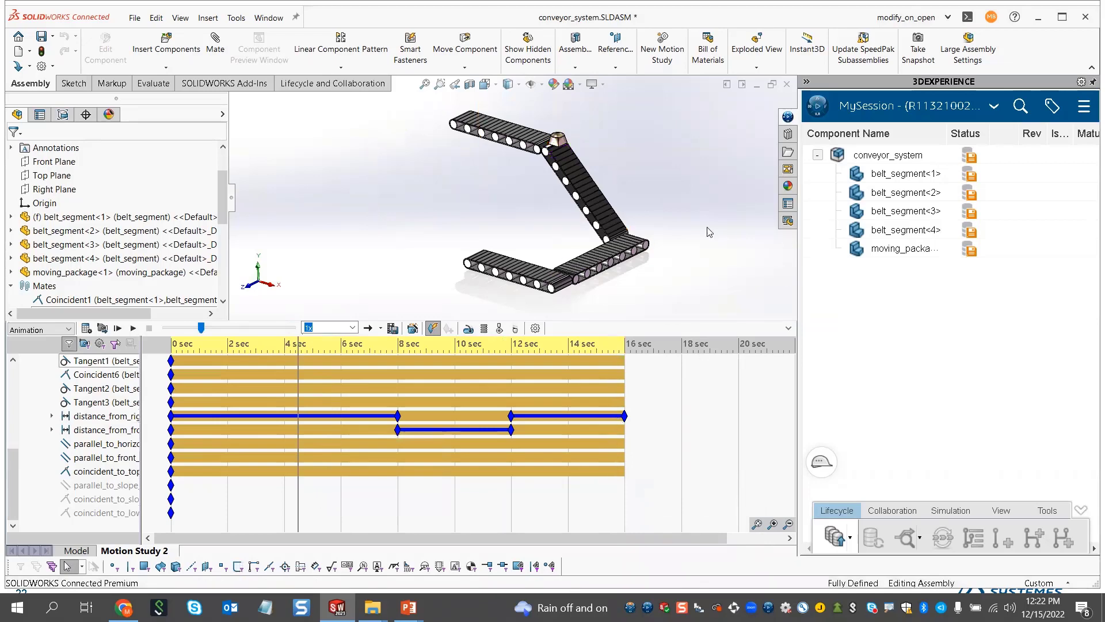
# Widen the motion study tree to read the mate names and suppress the parallel_to_horizontal mate at 4.5 sec
pyautogui.scroll(-5, 553, 140)
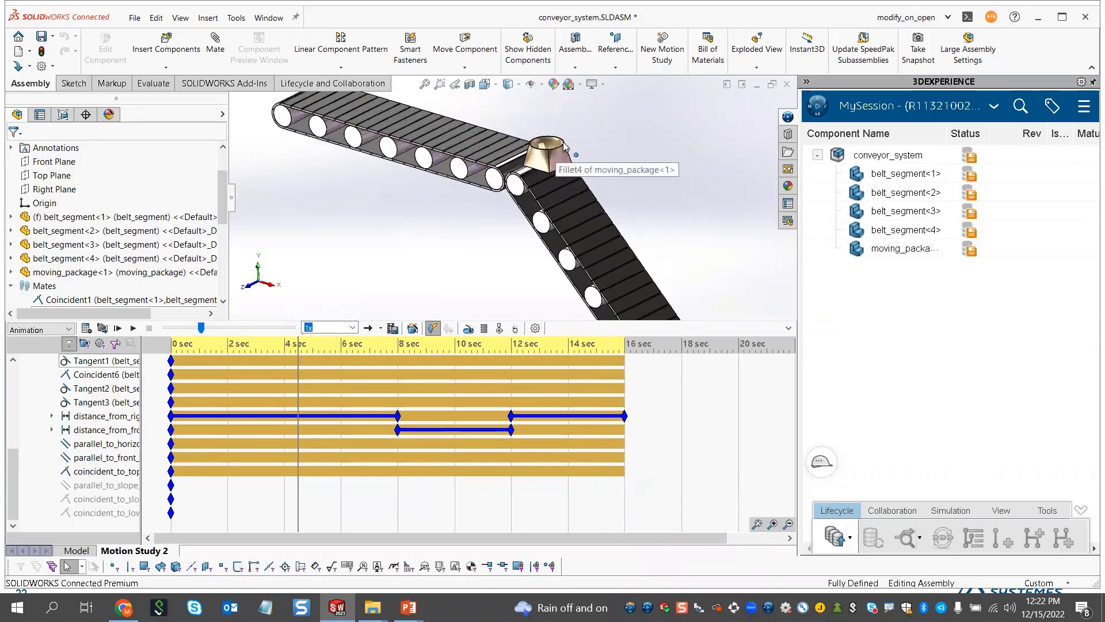
pyautogui.moveTo(628, 146)
pyautogui.mouseDown(button='middle')
pyautogui.moveTo(644, 157)
pyautogui.moveTo(624, 158)
pyautogui.mouseUp(button='middle')
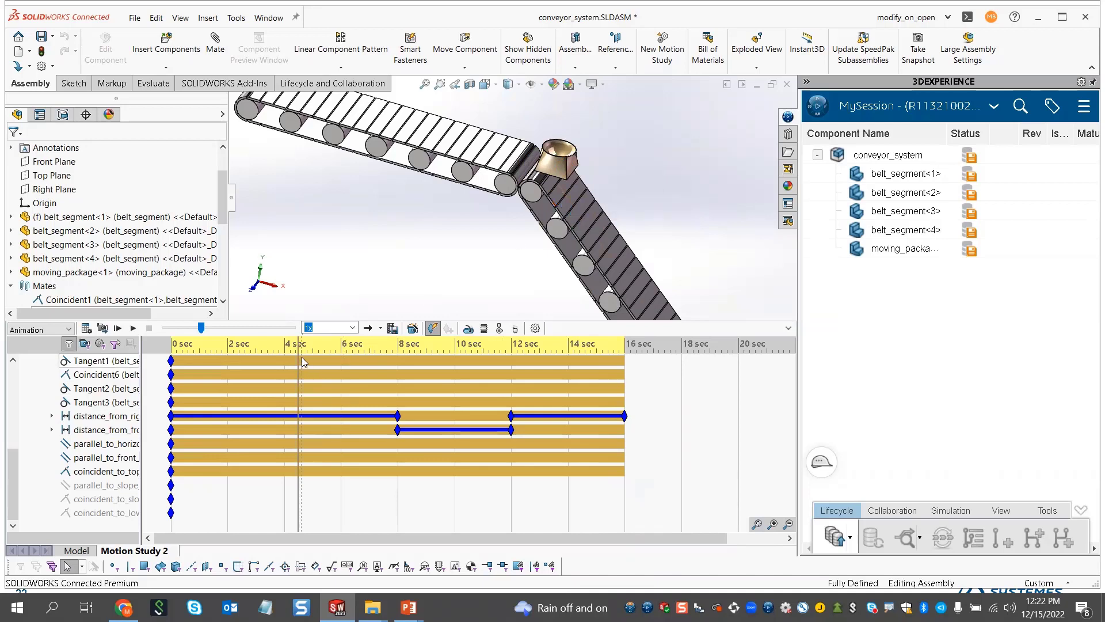
pyautogui.moveTo(140, 470); pyautogui.dragTo(212, 471)
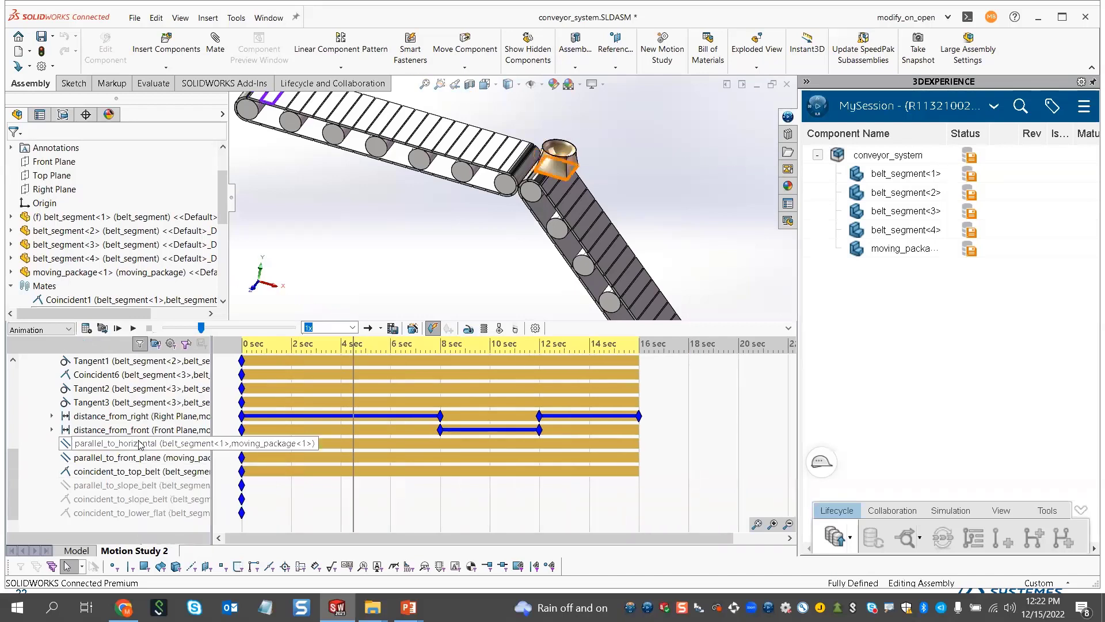
pyautogui.rightClick(145, 445)
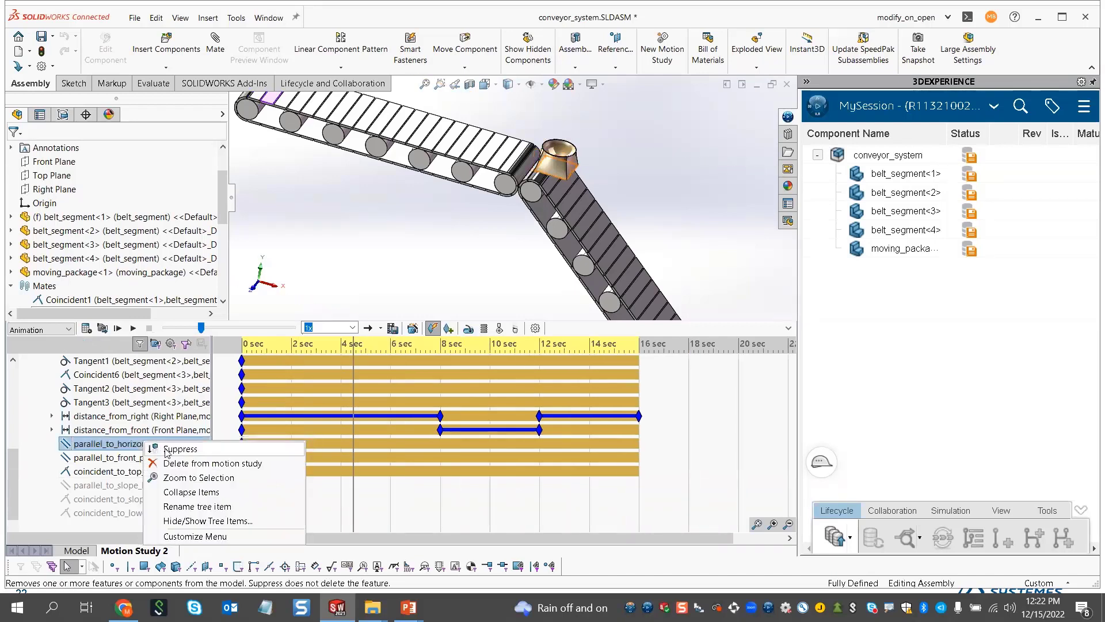
pyautogui.click(168, 449)
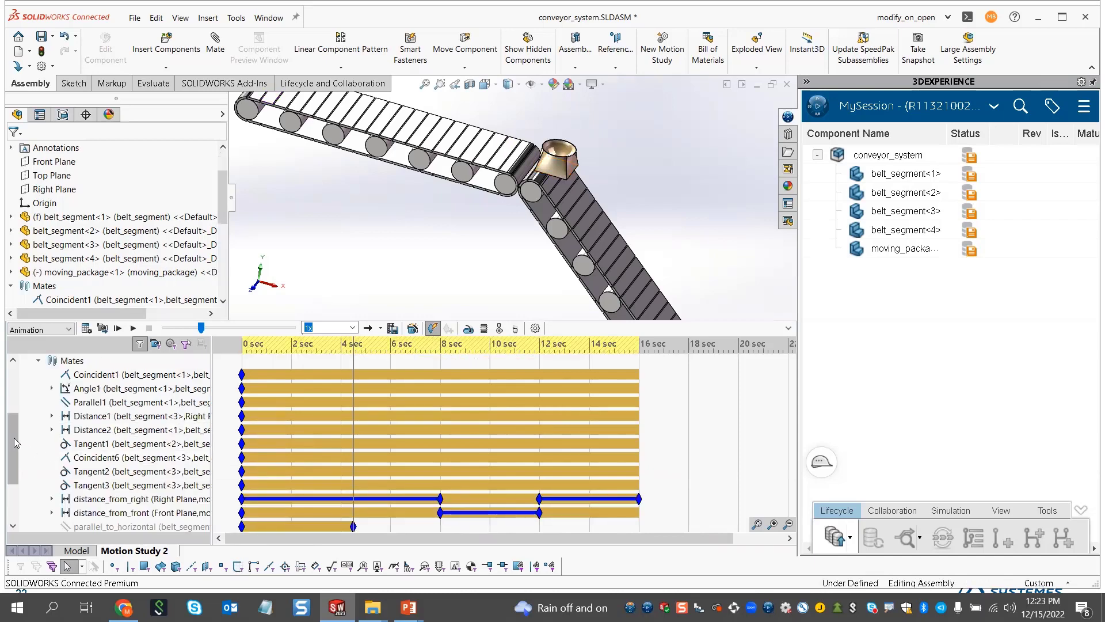
# Suppress the coincident_to_top_belt mate at 4.5 sec
pyautogui.moveTo(15, 454); pyautogui.dragTo(16, 510)
pyautogui.rightClick(132, 470)
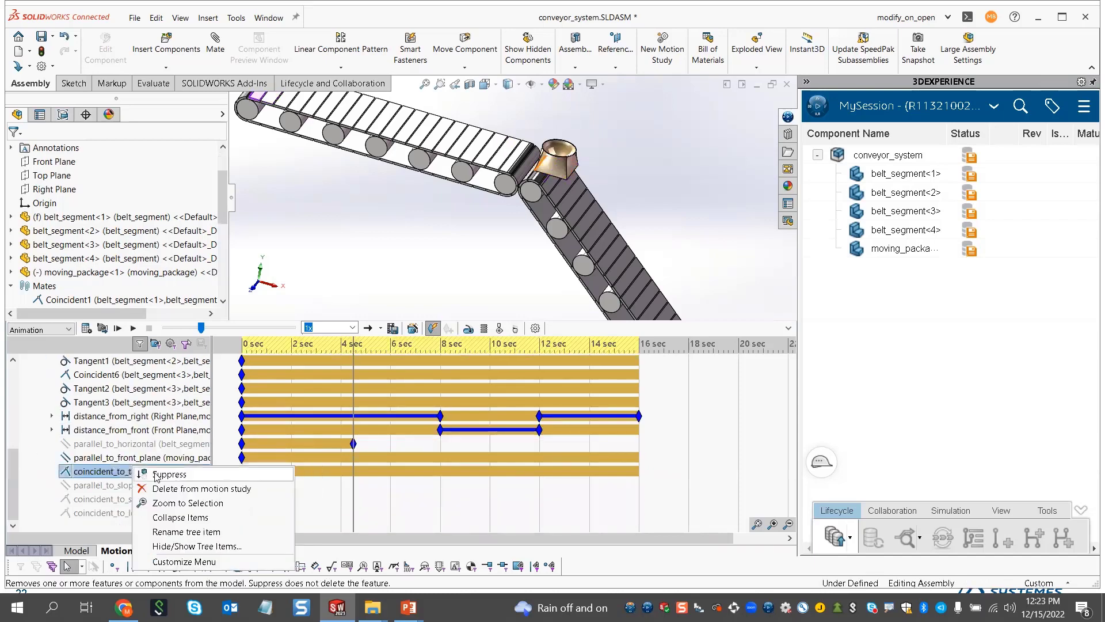
pyautogui.click(169, 483)
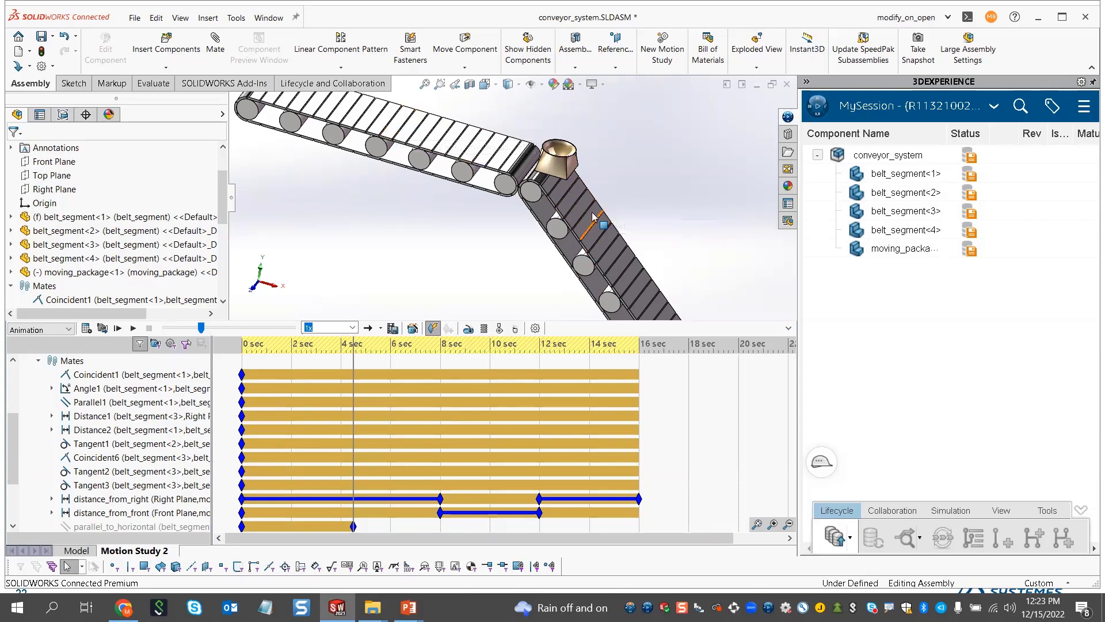
# Unsuppress the parallel_to_slope_belt mate at 4.5 sec to tilt the package to the sloped belt
pyautogui.scroll(-2, 16, 433)
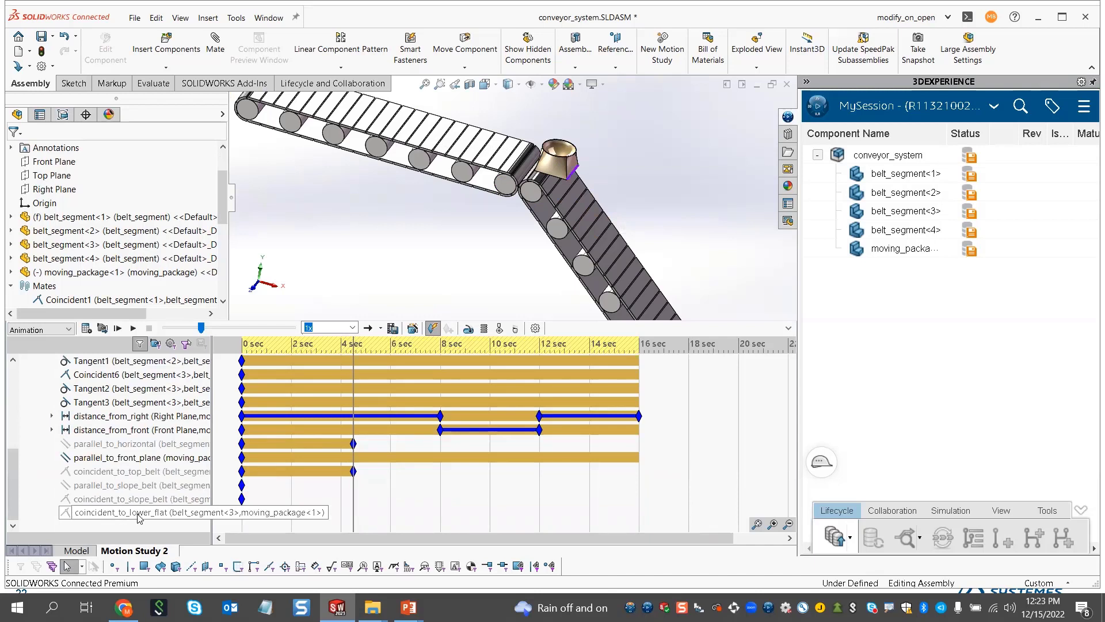
pyautogui.rightClick(137, 485)
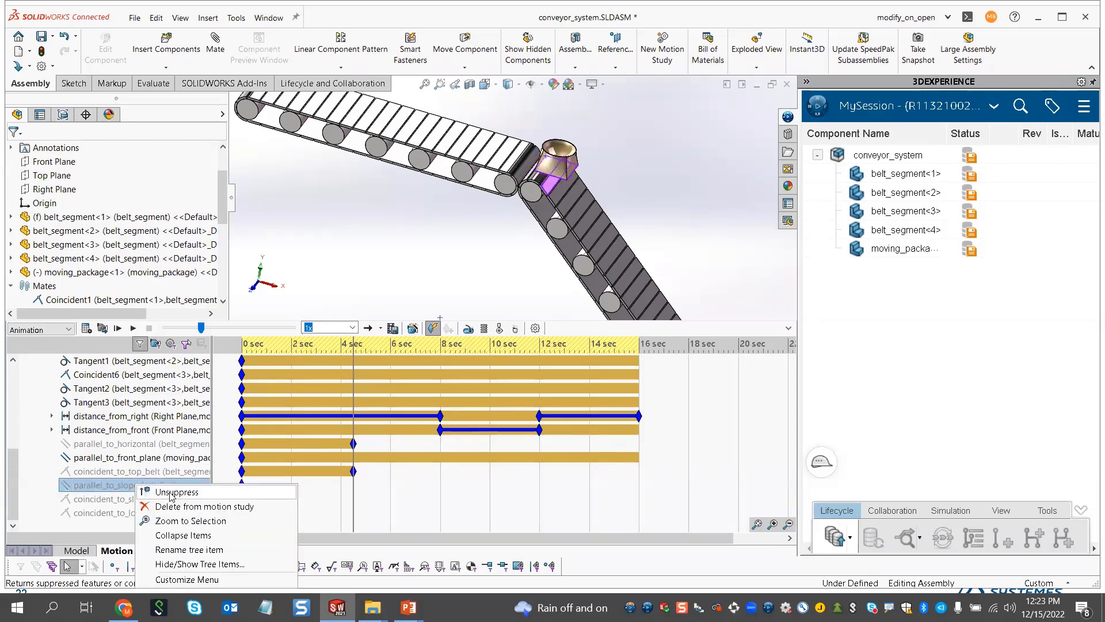
pyautogui.click(171, 493)
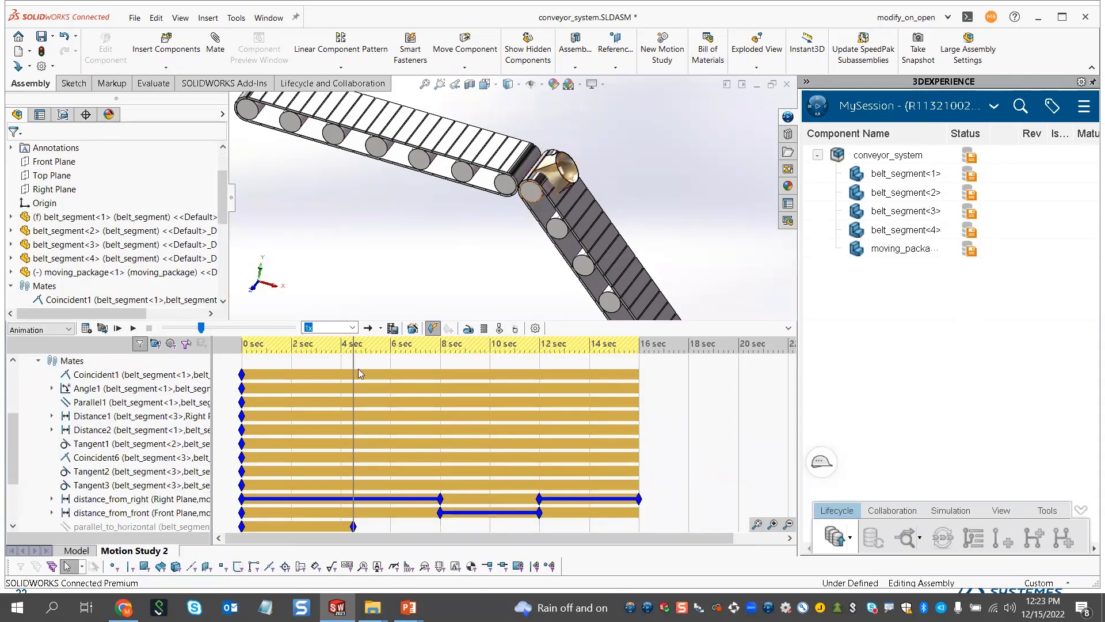
# Unsuppress the coincident_to_slope_belt mate at 4.5 sec to seat the package on the sloped belt
pyautogui.moveTo(14, 457); pyautogui.dragTo(14, 494)
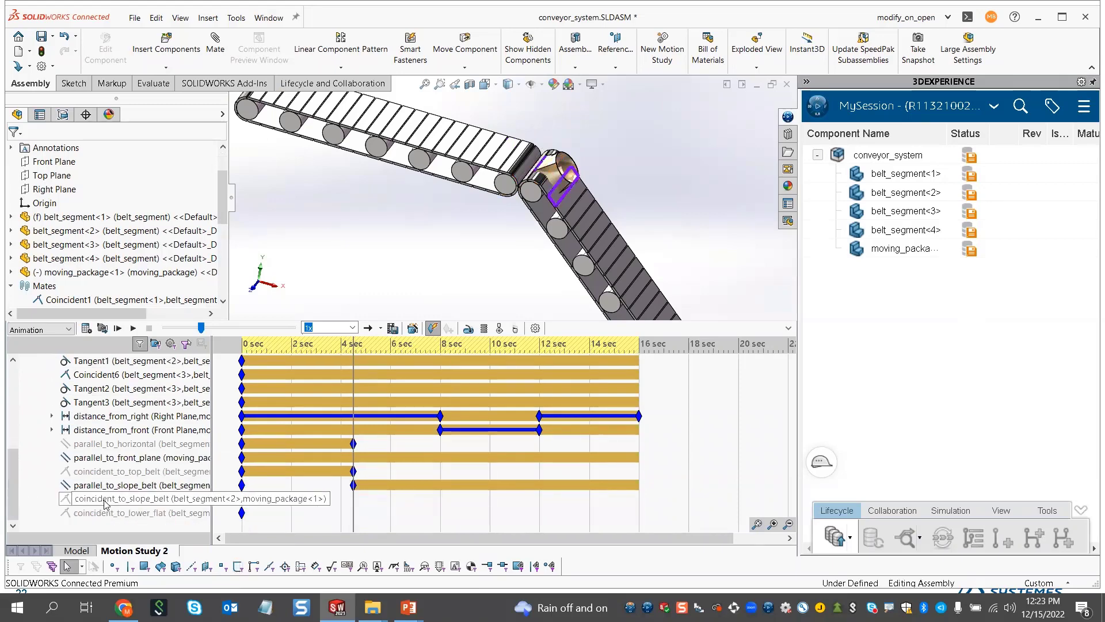
pyautogui.rightClick(138, 504)
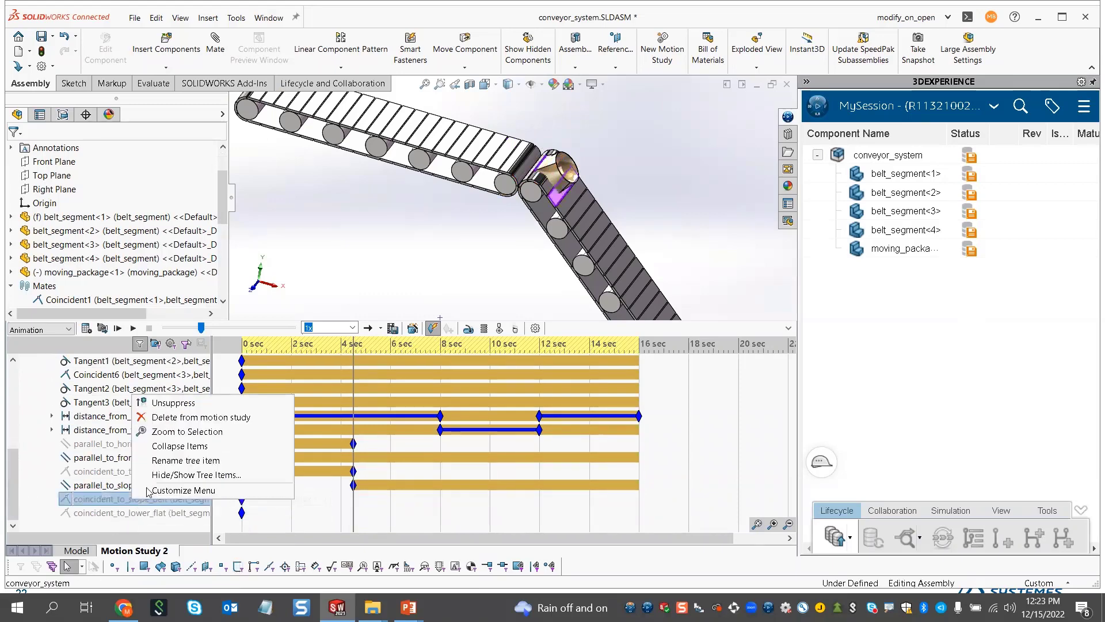
pyautogui.click(172, 402)
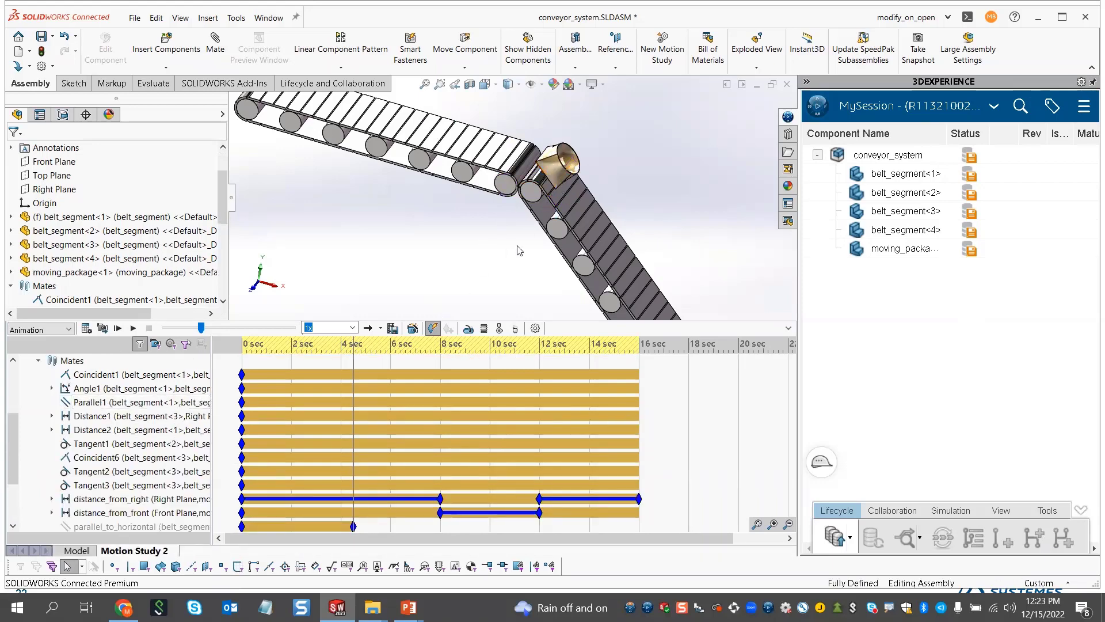
# Calculate the conveyor motion study and watch the package travel from the top belt along the sloped belt
pyautogui.scroll(5, 520, 250)
pyautogui.click(86, 329)
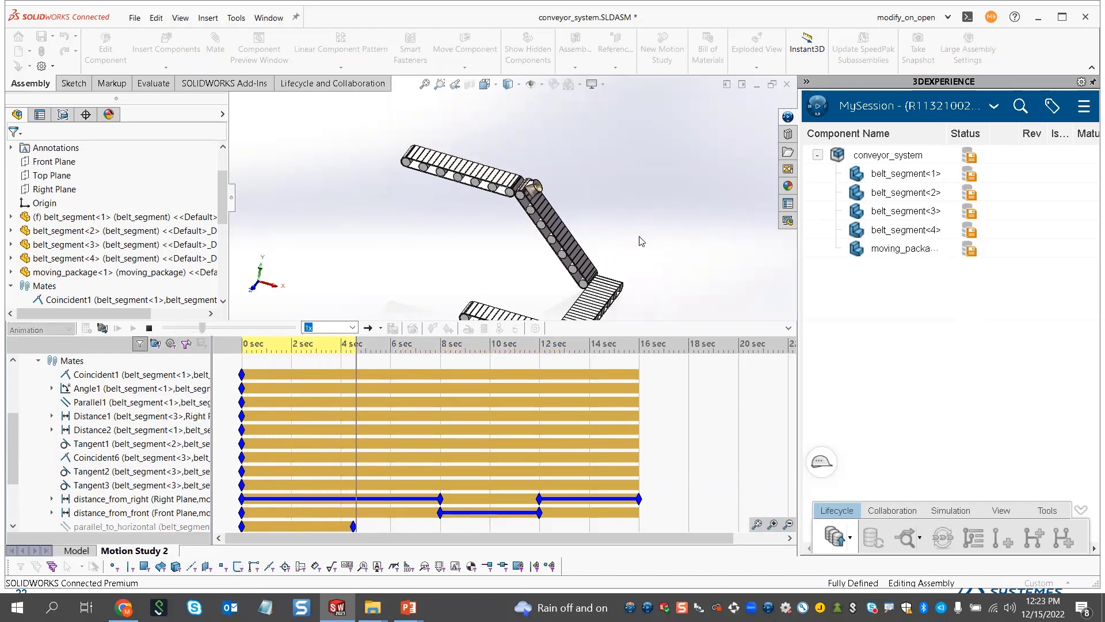
pyautogui.scroll(3, 634, 247)
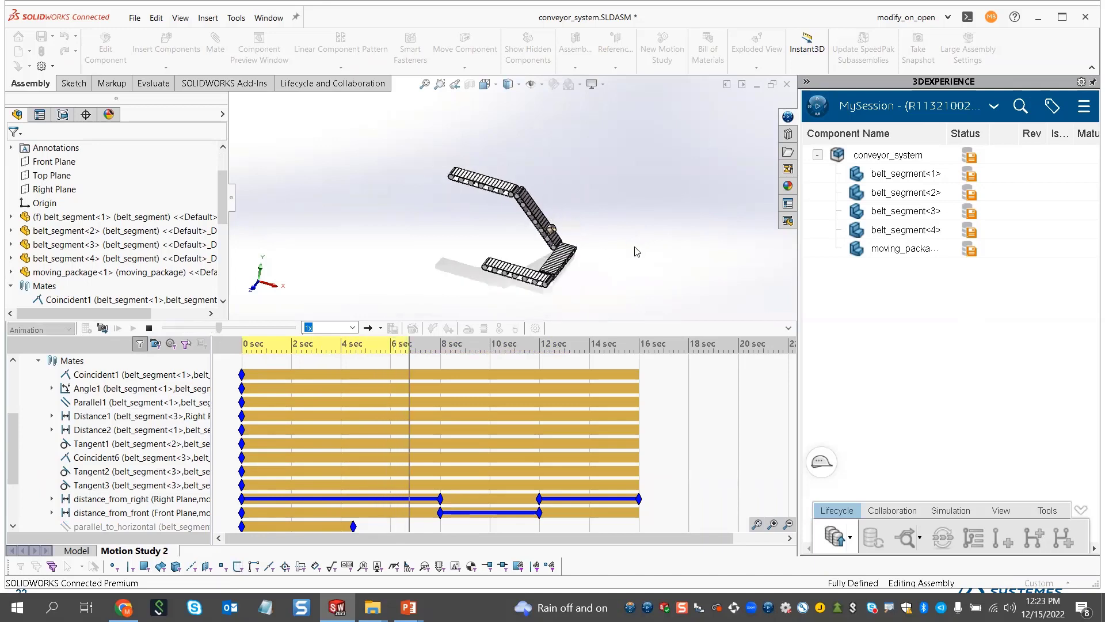
pyautogui.scroll(-2, 634, 247)
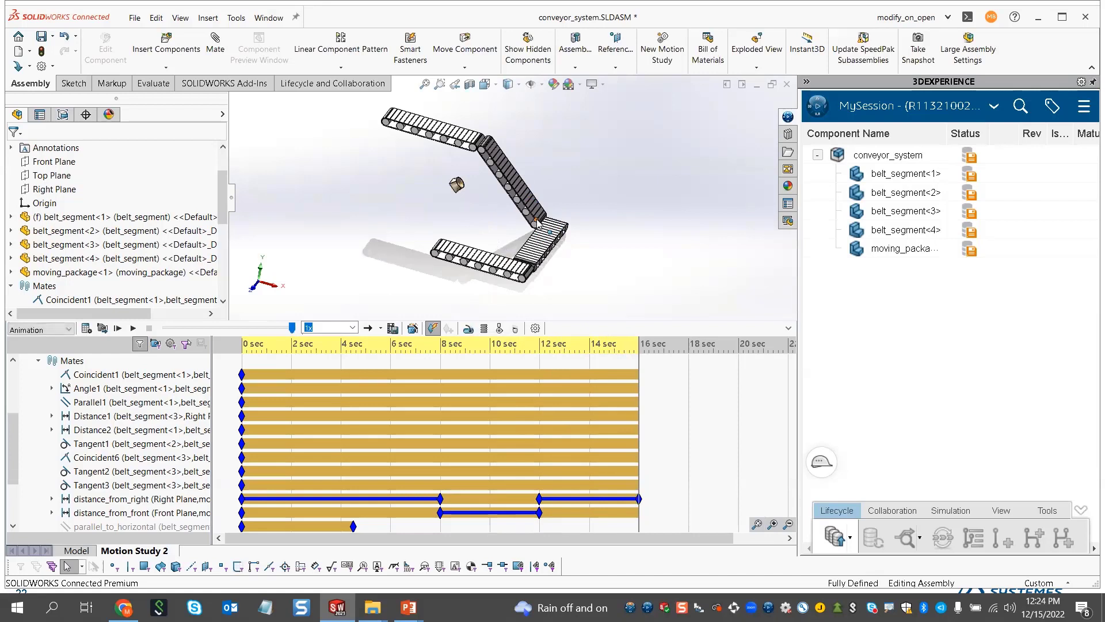
# Move the time bar of the conveyor study to 7.5 sec
pyautogui.rightClick(639, 361)
pyautogui.click(648, 370)
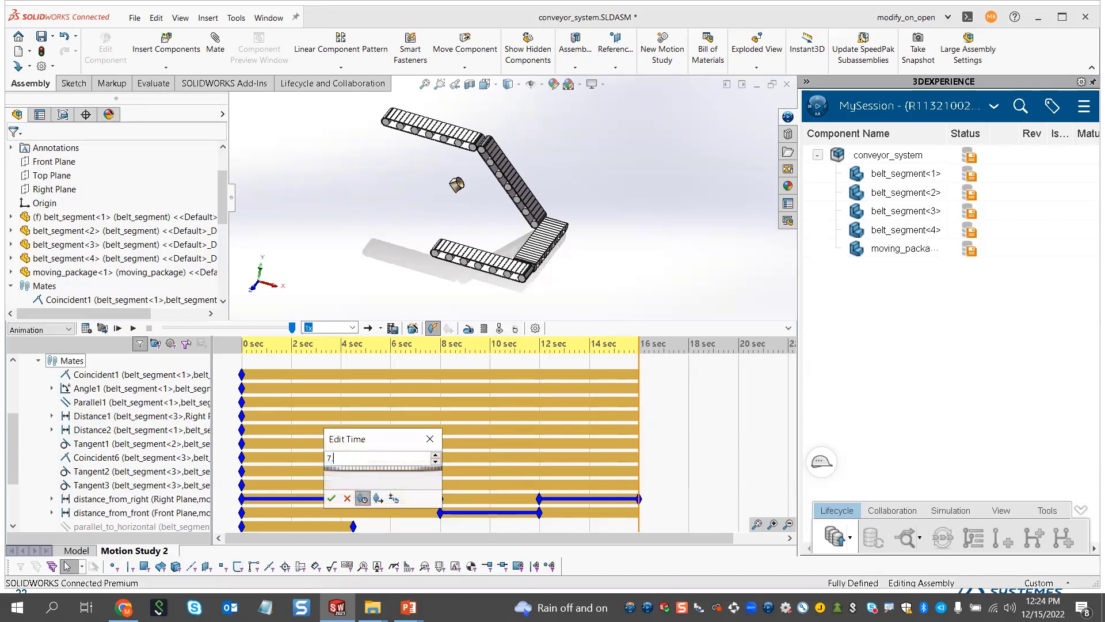
pyautogui.press('Return')
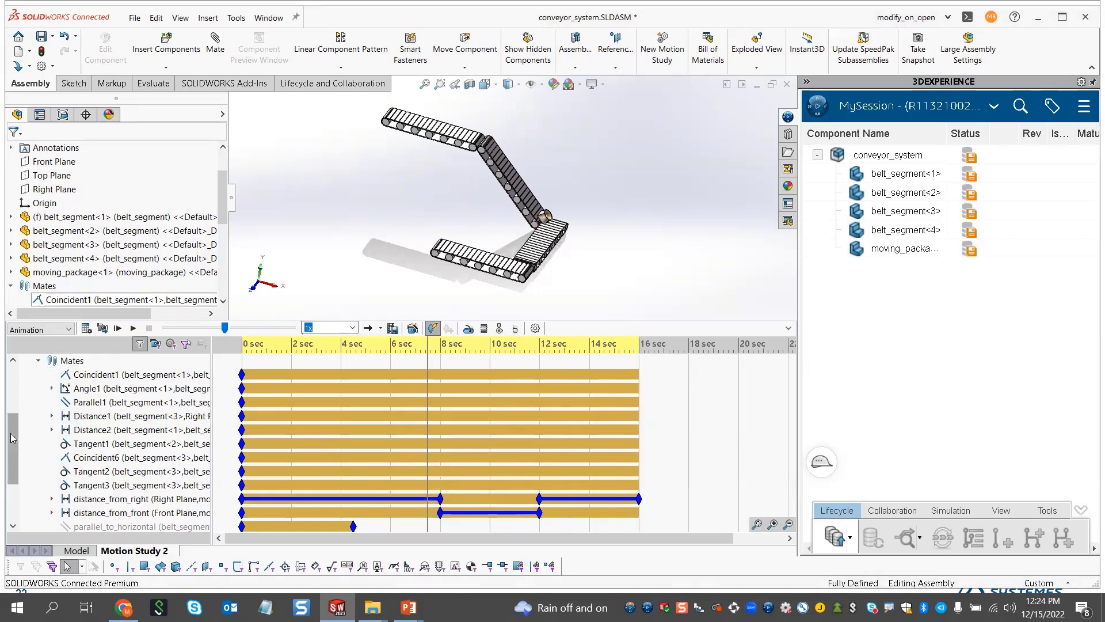
# Suppress the parallel_to_slope_belt mate at 7.5 sec, where the package reaches the lower flat belt
pyautogui.scroll(-6, 530, 207)
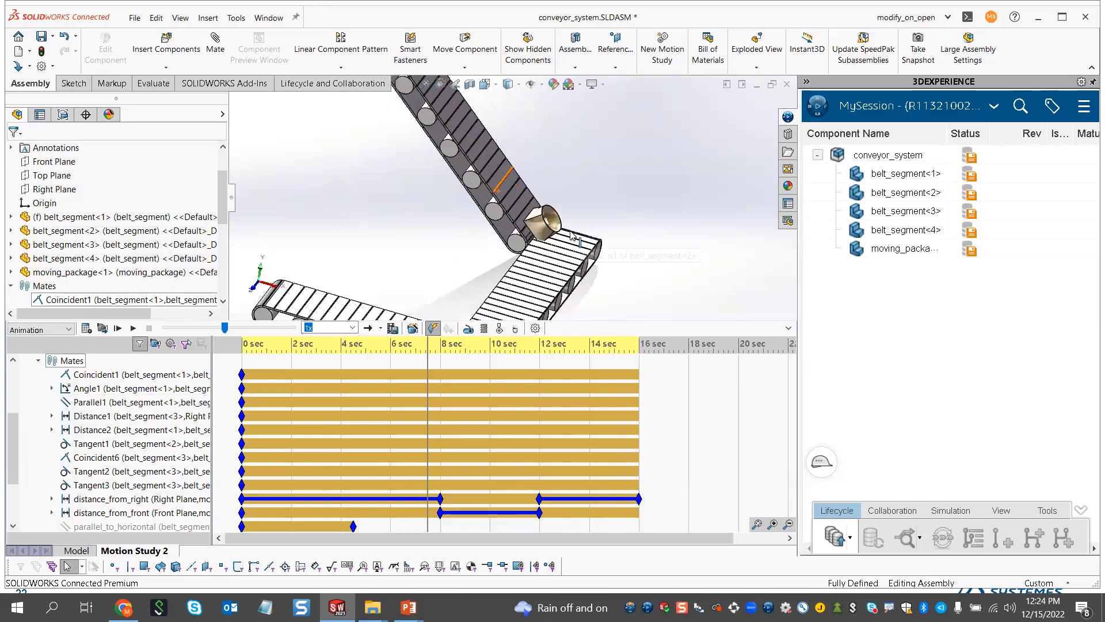
pyautogui.scroll(3, 550, 238)
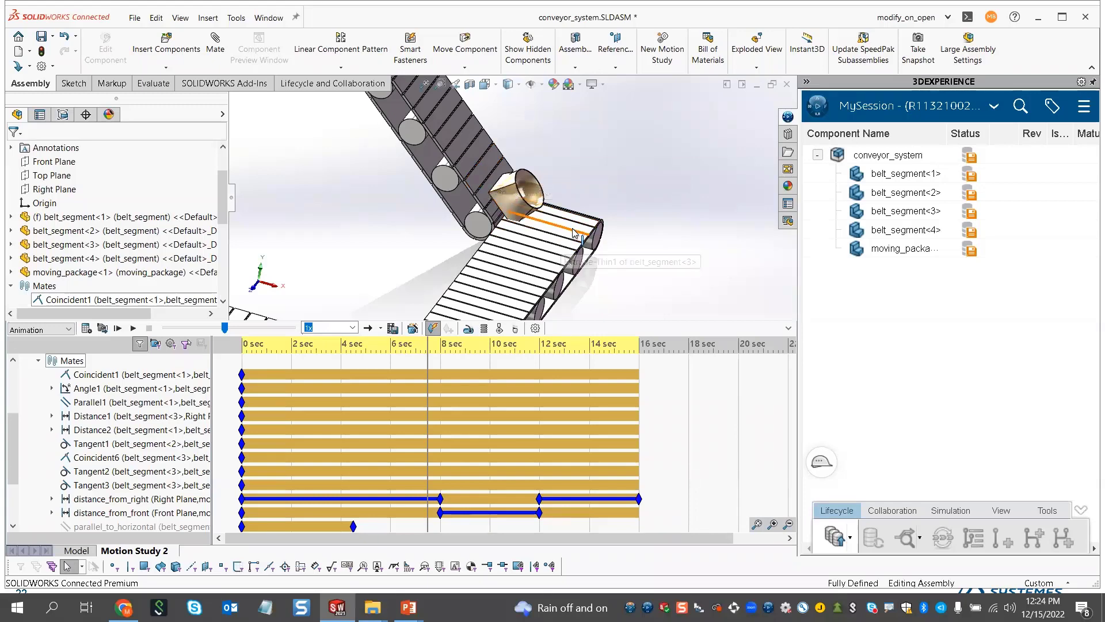
pyautogui.moveTo(7, 467); pyautogui.dragTo(7, 503)
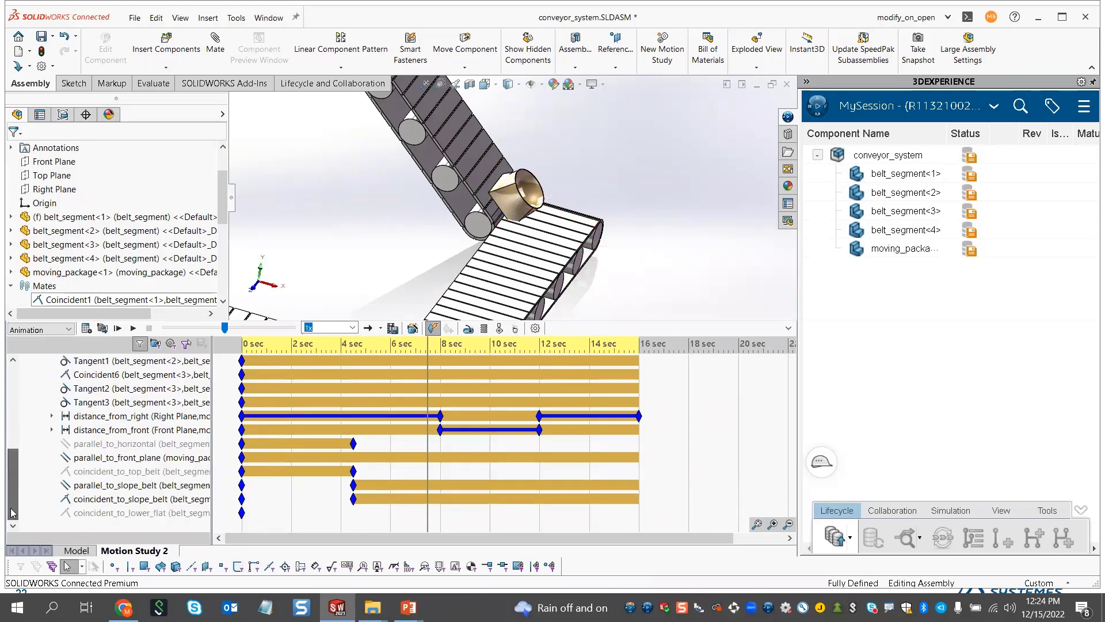
pyautogui.rightClick(139, 489)
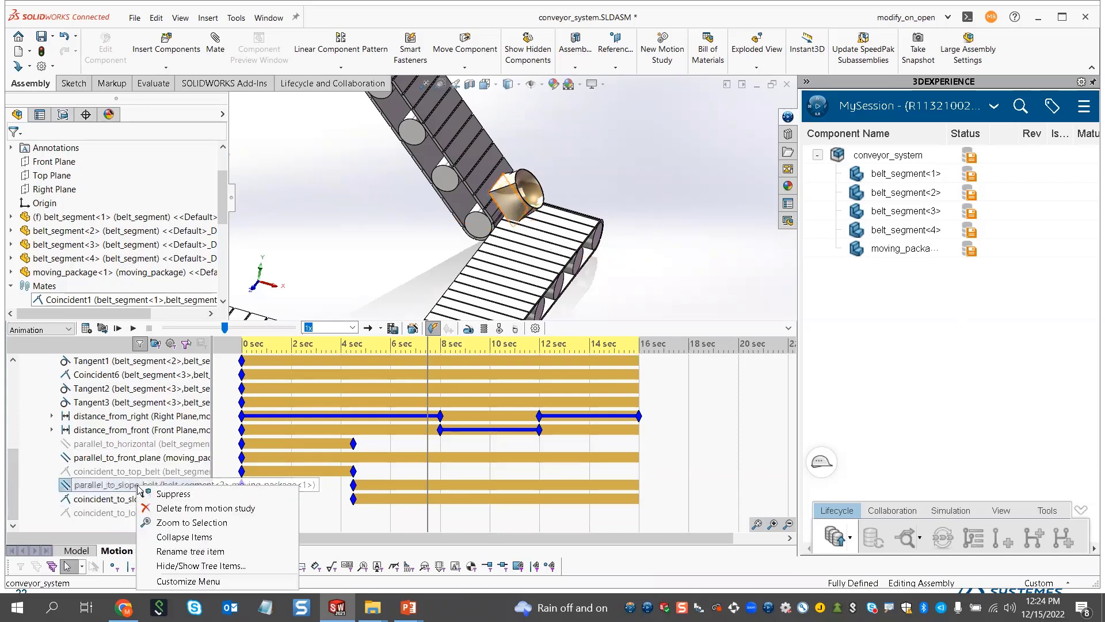
pyautogui.click(166, 494)
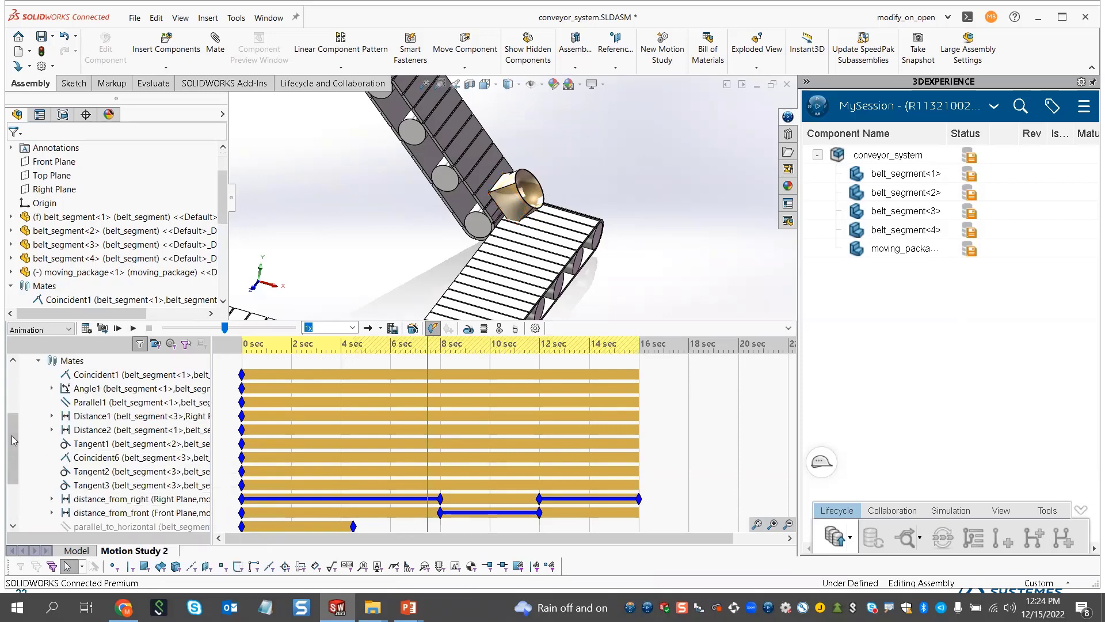
# Unsuppress the coincident_to_lower_flat mate at 7.5 sec
pyautogui.moveTo(14, 440); pyautogui.dragTo(14, 475)
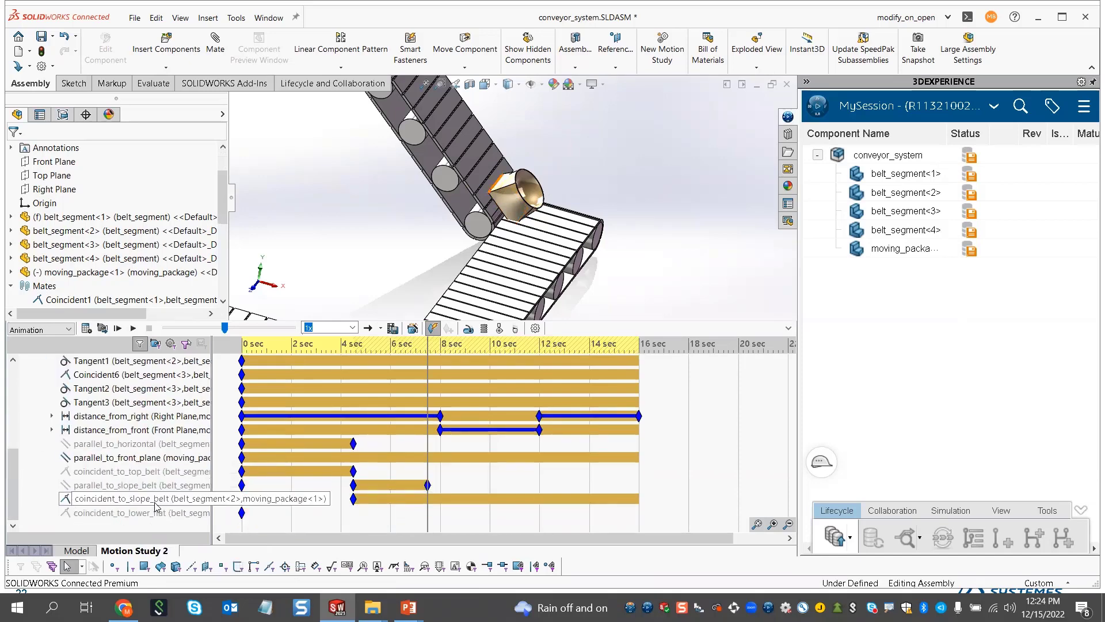
pyautogui.click(135, 512)
pyautogui.rightClick(135, 512)
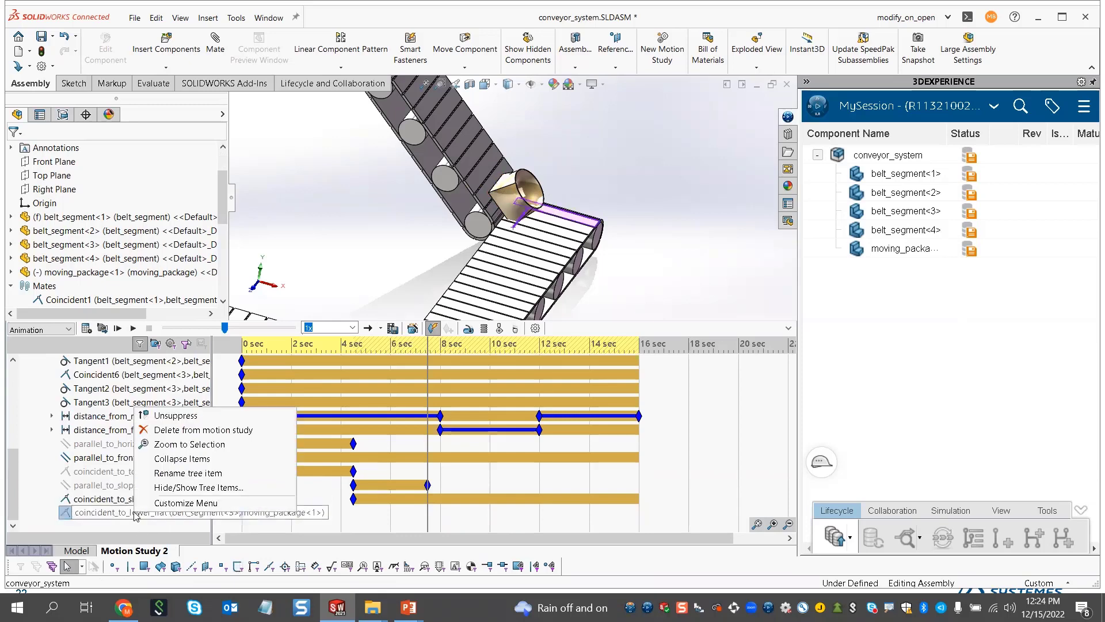
pyautogui.click(174, 415)
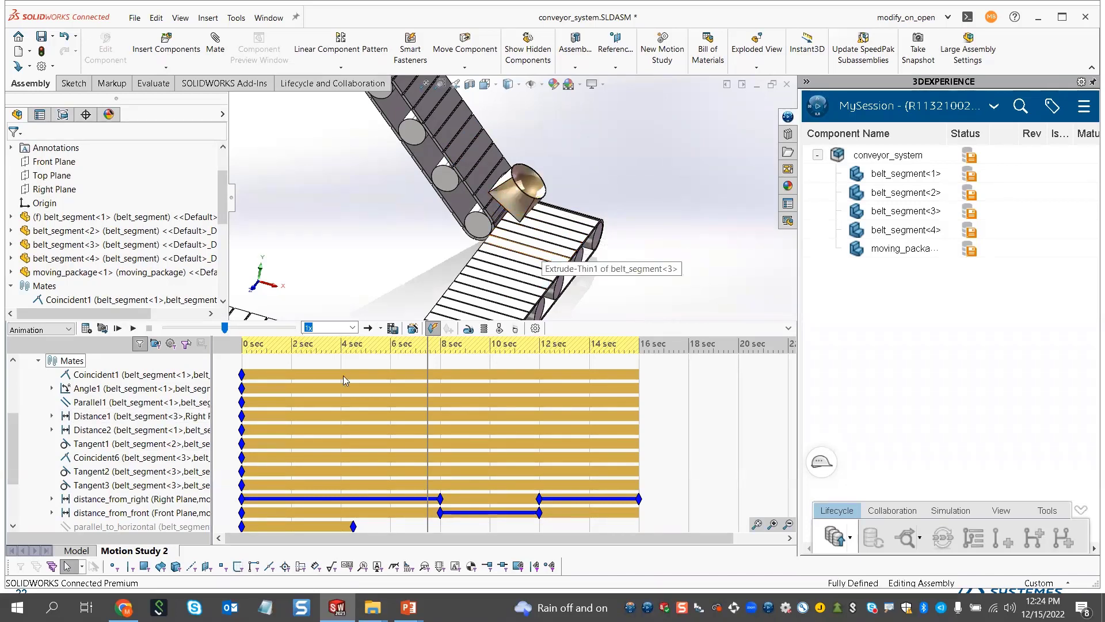
# Recalculate the conveyor study and watch how the package moves onto the lower flat belt
pyautogui.moveTo(15, 450); pyautogui.dragTo(15, 481)
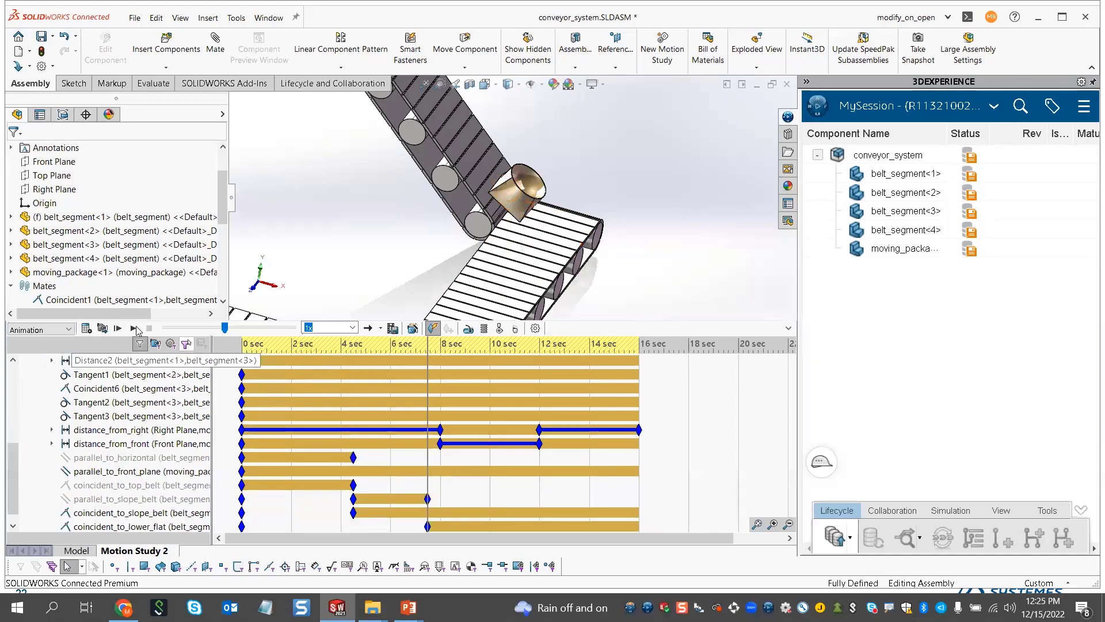
pyautogui.click(86, 328)
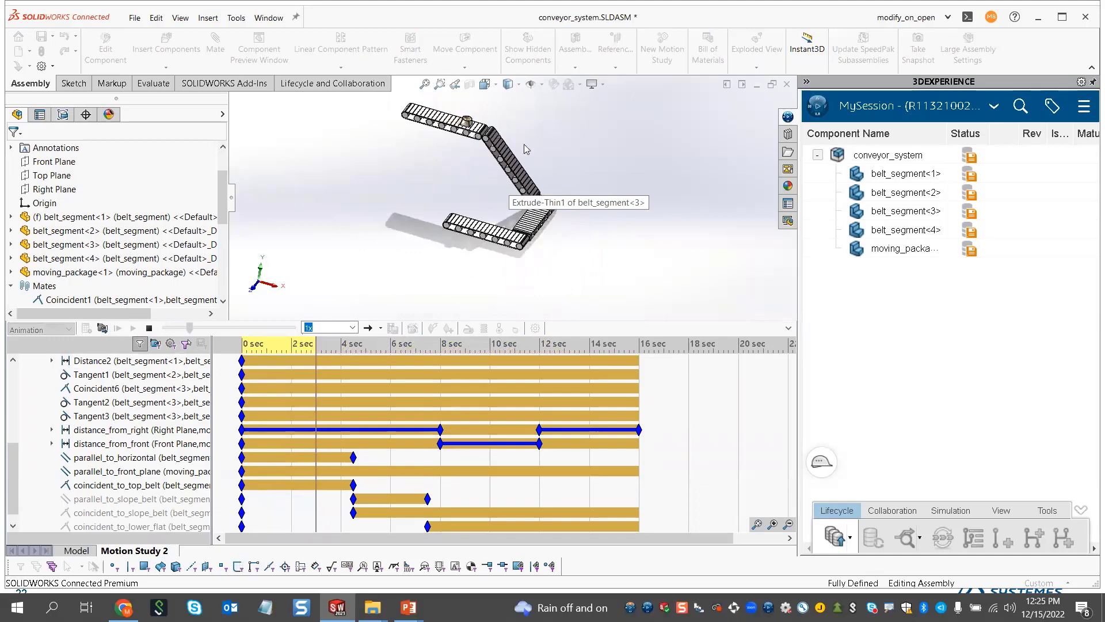
pyautogui.scroll(-2, 585, 202)
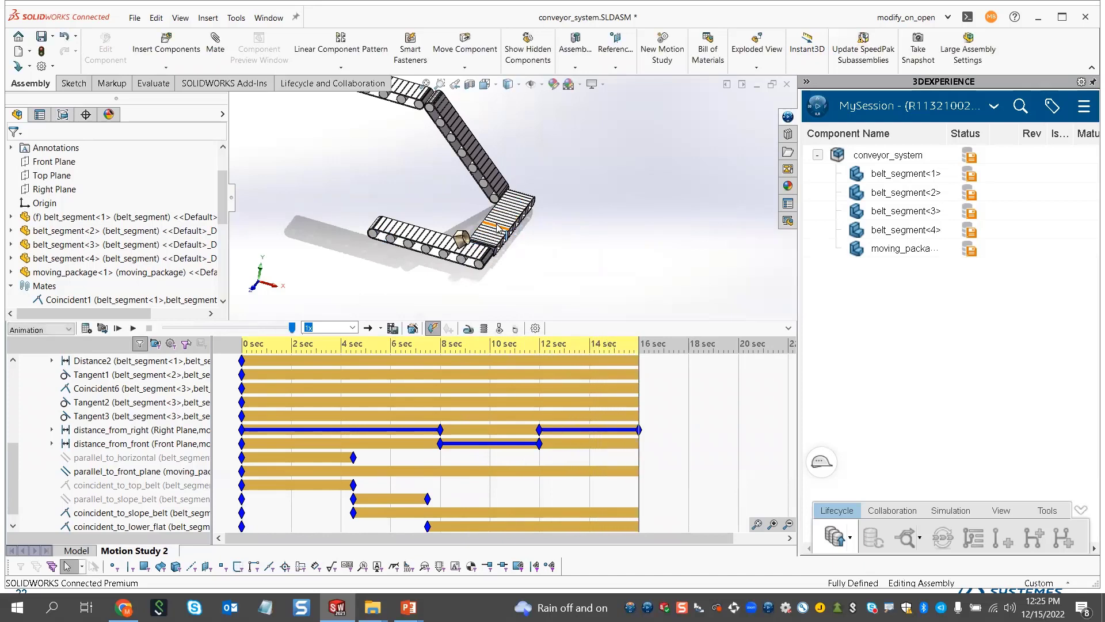
# Move the time bar of the conveyor study to 7.75 sec
pyautogui.rightClick(638, 452)
pyautogui.click(662, 463)
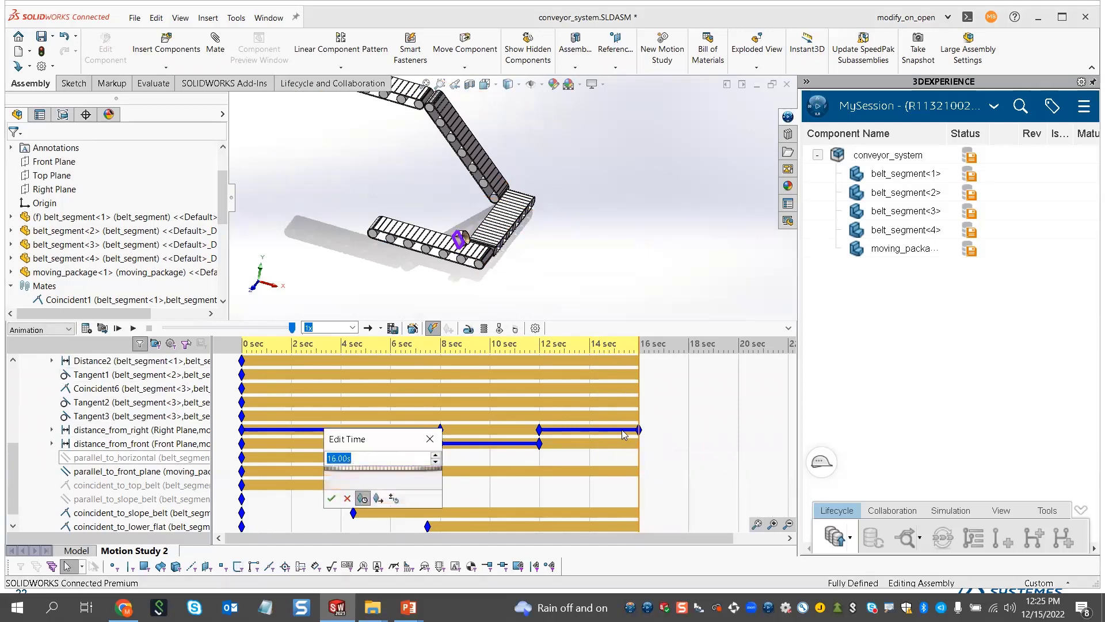
pyautogui.write('7.75')
pyautogui.press('Return')
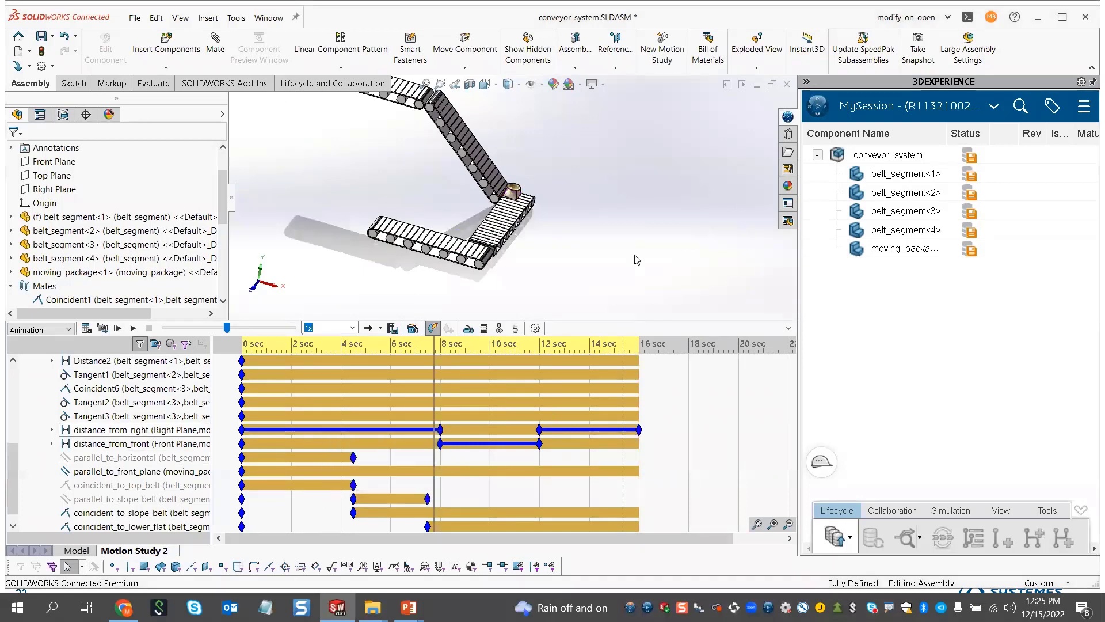
# Suppress the coincident_to_slope_belt mate at 7.75 sec
pyautogui.moveTo(13, 490); pyautogui.dragTo(7, 526)
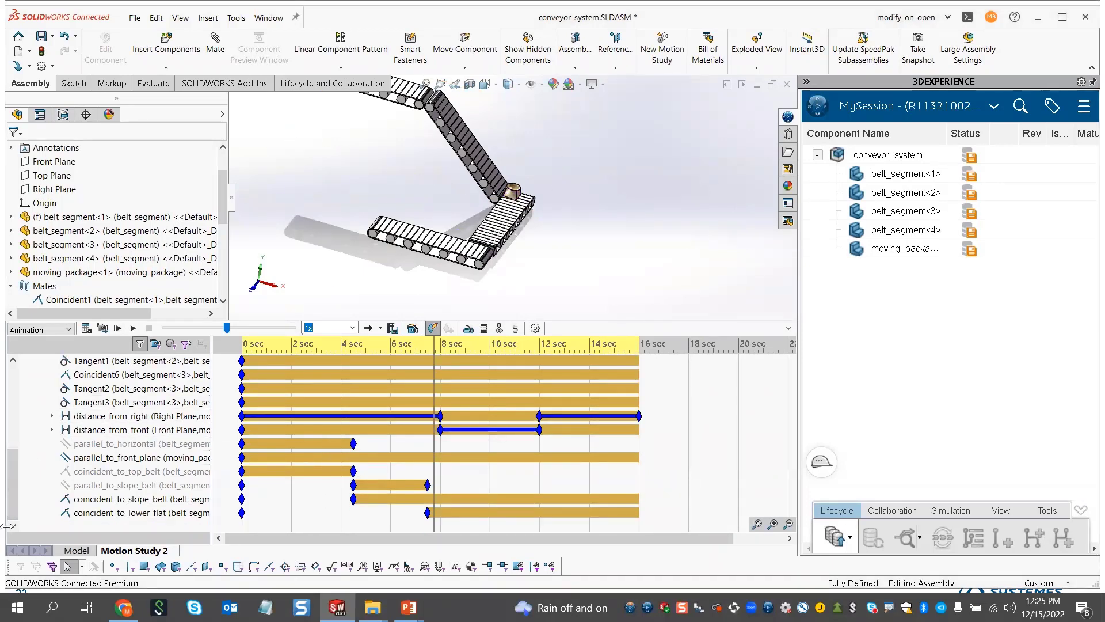
pyautogui.rightClick(116, 500)
pyautogui.click(153, 404)
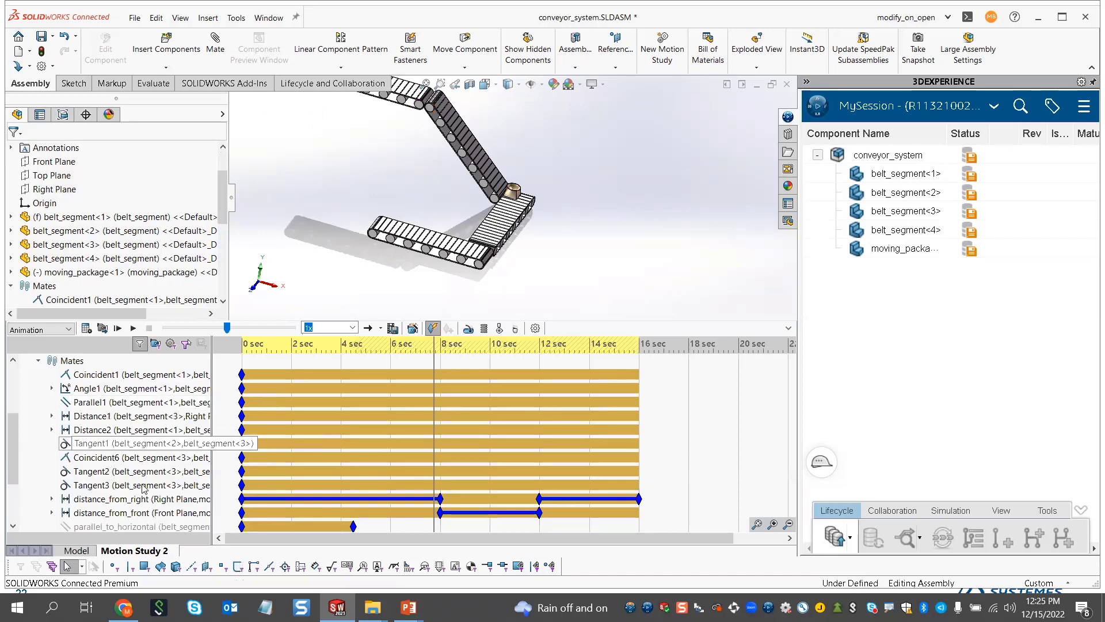
# Unsuppress the parallel_to_horizontal mate at 7.75 sec to keep the package level on the lower belts
pyautogui.moveTo(18, 449); pyautogui.dragTo(18, 472)
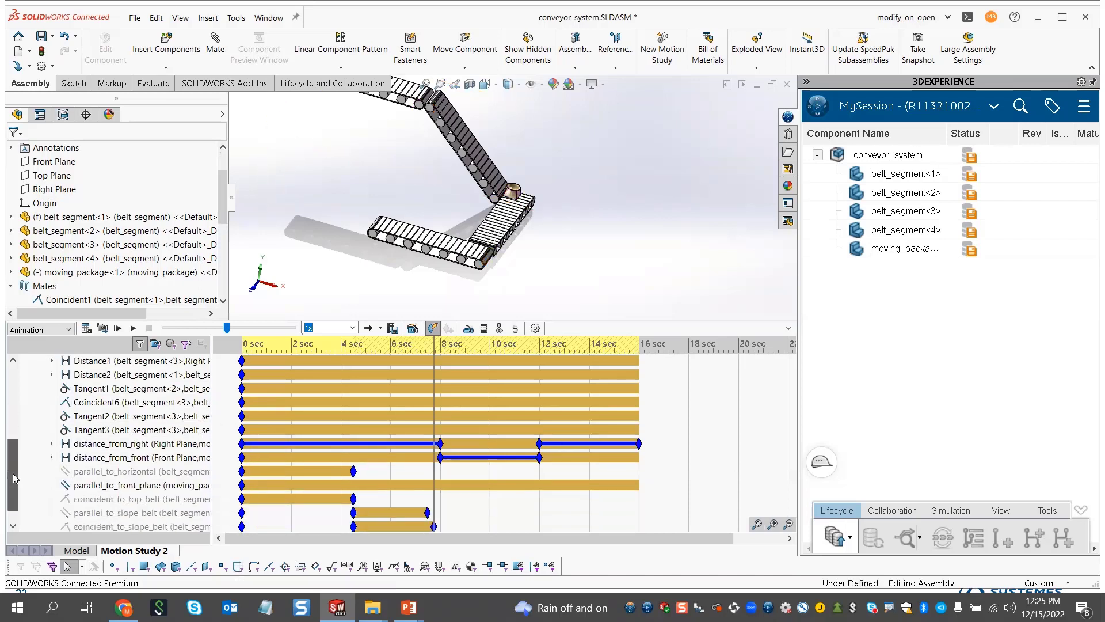
pyautogui.rightClick(134, 471)
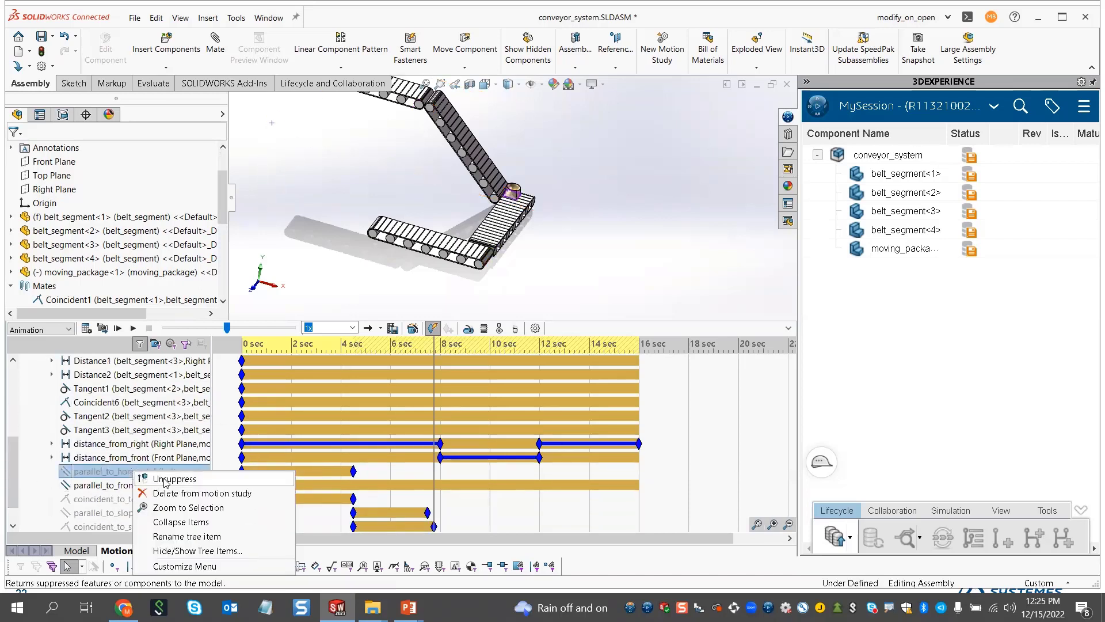
pyautogui.click(163, 479)
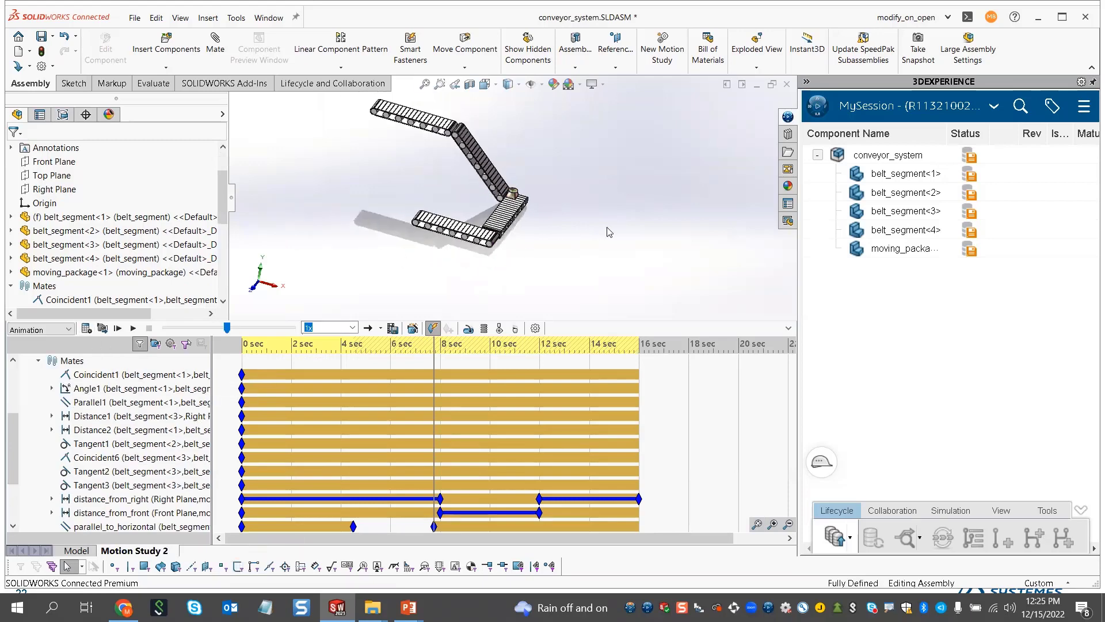
# Calculate the completed conveyor study and review the package's full path over all four belts
pyautogui.click(86, 328)
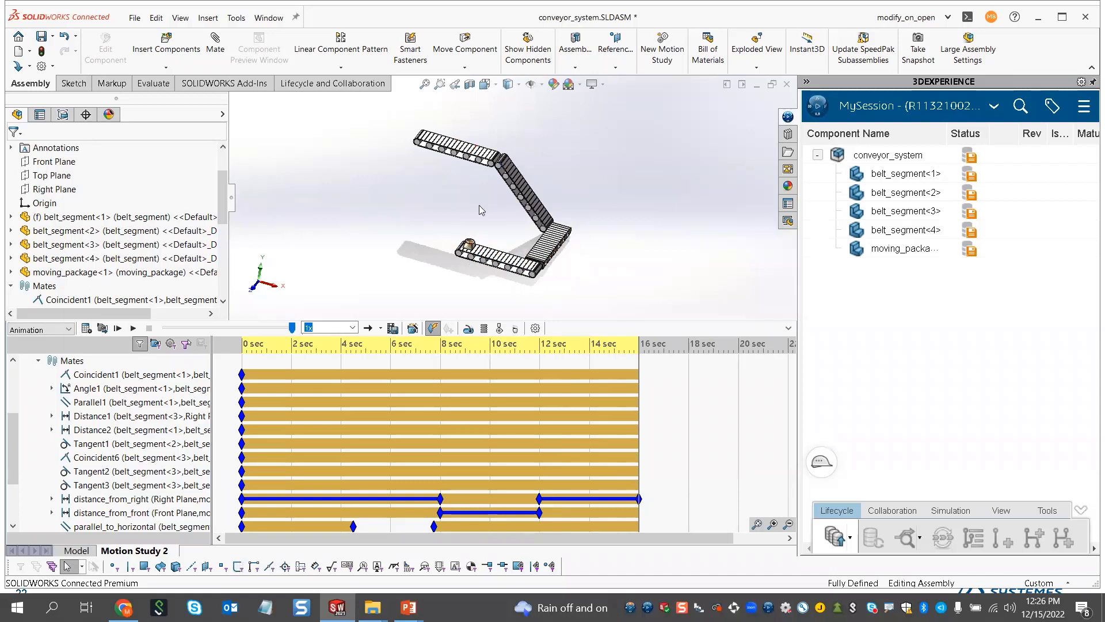
pyautogui.click(89, 330)
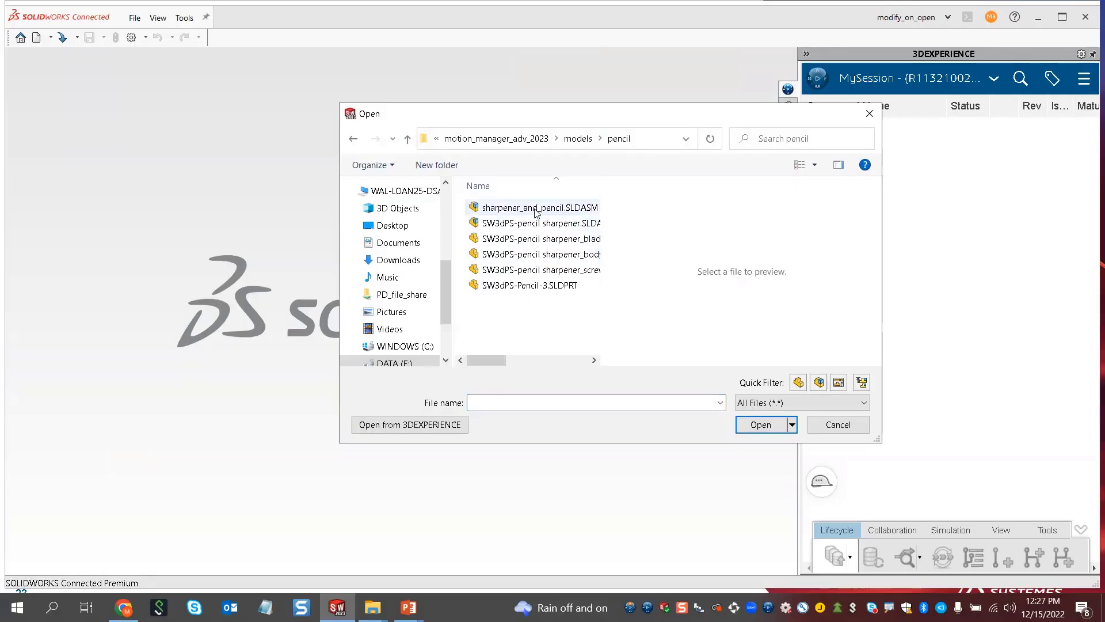
# Open the sharpener_and_pencil.SLDASM assembly from the pencil folder and expand its mates
pyautogui.click(537, 211)
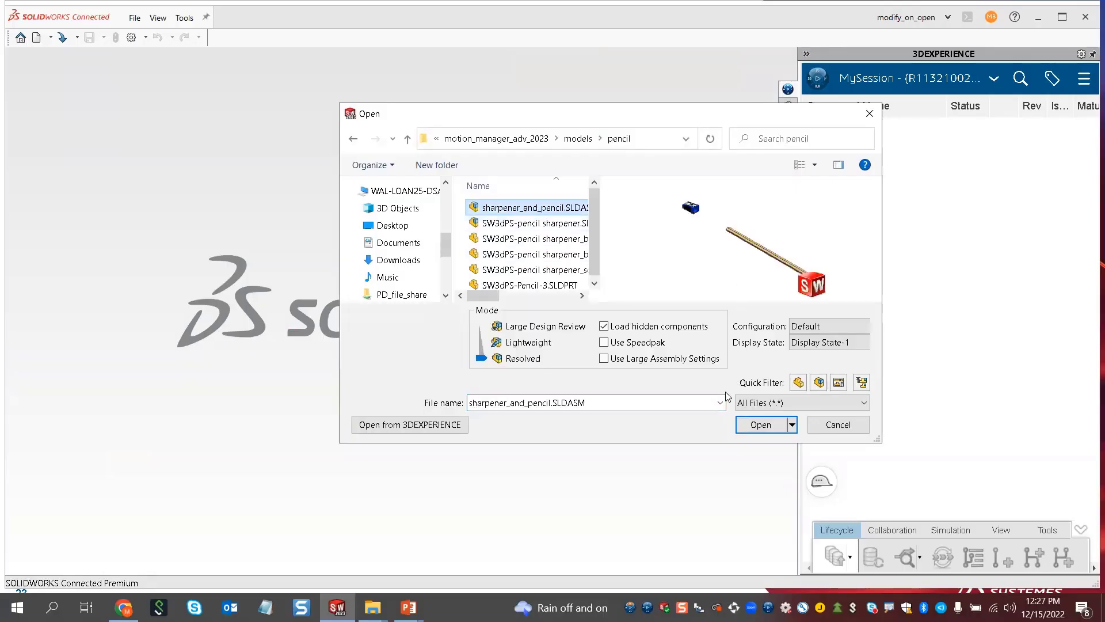
pyautogui.press('Return')
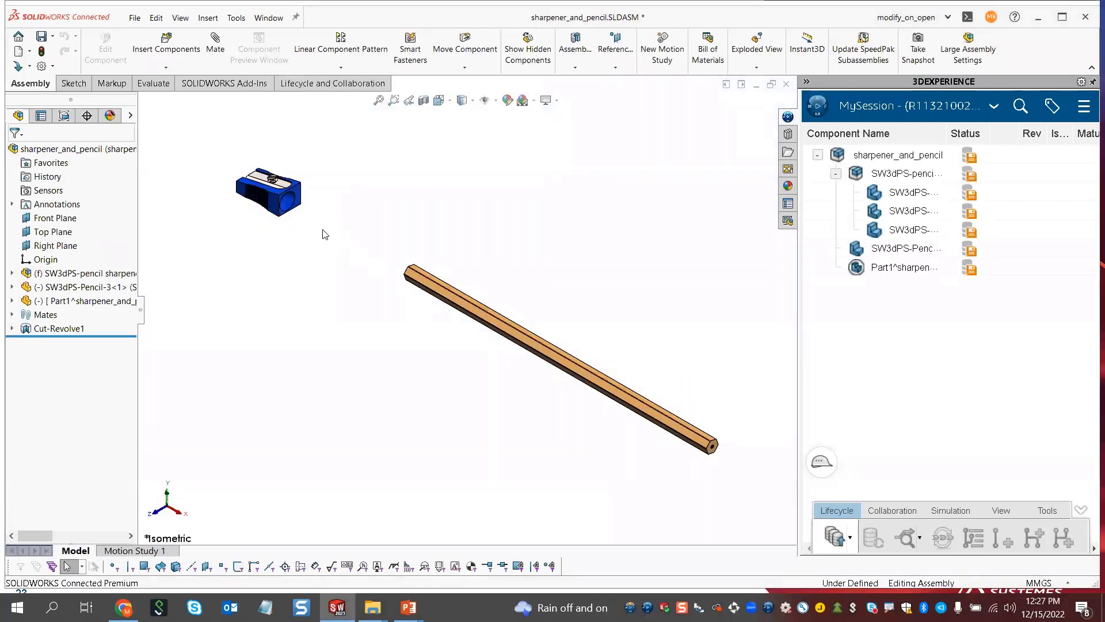
pyautogui.click(12, 315)
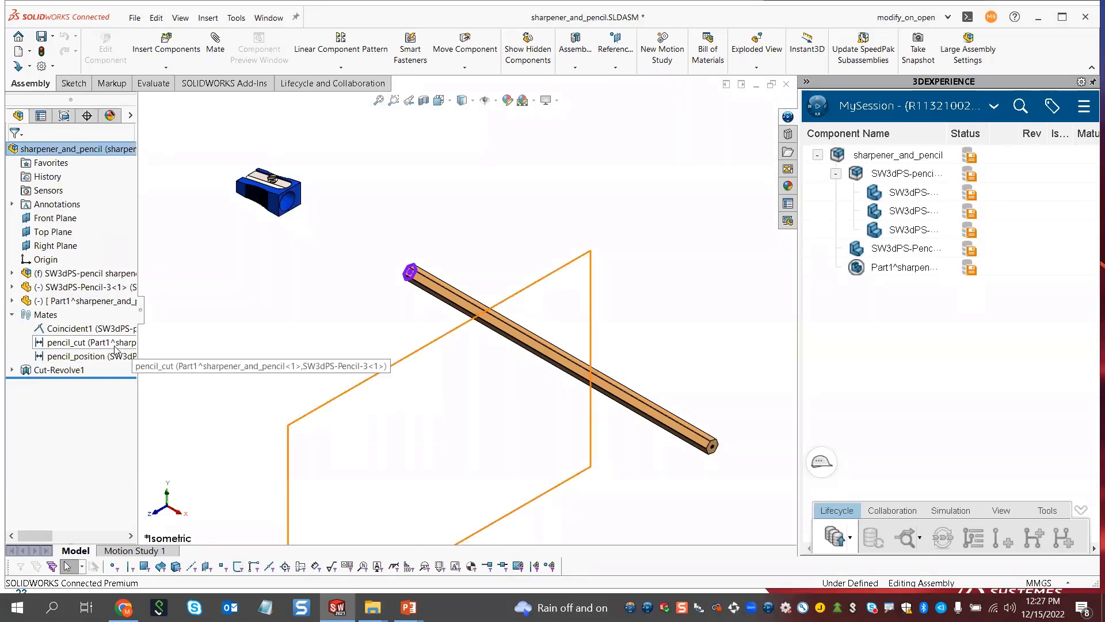
# Examine Sketch2 of the Cut-Revolve1 feature, the pencil_cut mate and the contents of the Part1 component
pyautogui.click(12, 370)
pyautogui.click(60, 383)
pyautogui.moveTo(283, 291); pyautogui.dragTo(364, 255, button='middle')
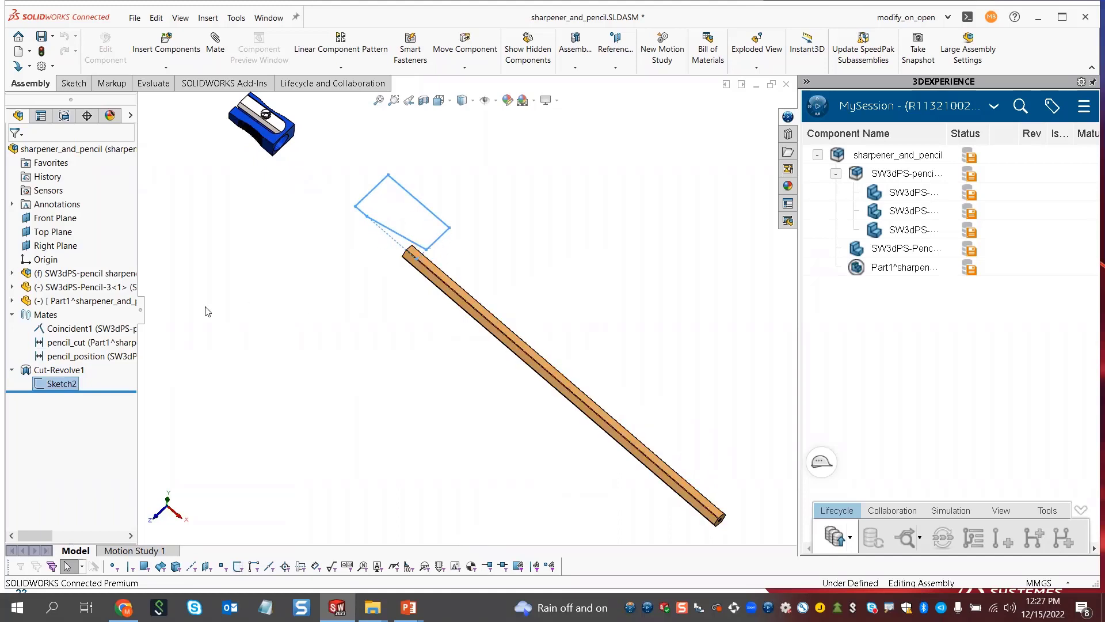
pyautogui.click(74, 344)
pyautogui.click(11, 301)
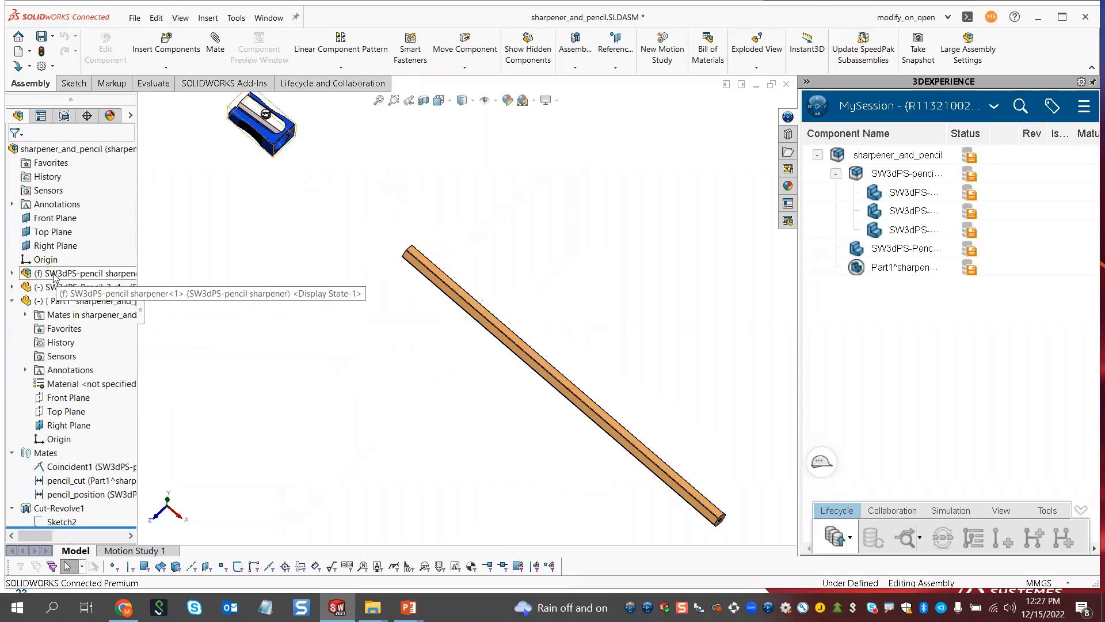
# Set the distance of the pencil_cut mate at the pencil's end to 30 mm
pyautogui.click(87, 482)
pyautogui.click(86, 481)
pyautogui.scroll(3, 299, 305)
pyautogui.moveTo(339, 276)
pyautogui.mouseDown(button='middle')
pyautogui.moveTo(375, 233)
pyautogui.moveTo(416, 250)
pyautogui.mouseUp(button='middle')
pyautogui.scroll(-6, 442, 269)
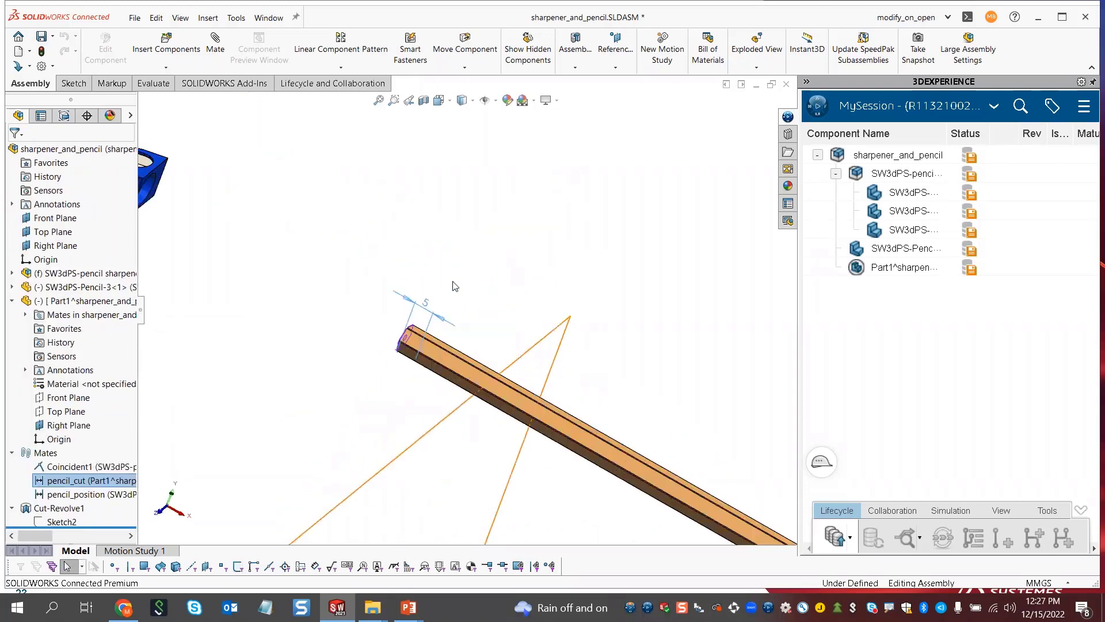
pyautogui.doubleClick(422, 302)
pyautogui.write('4')
pyautogui.press('Return')
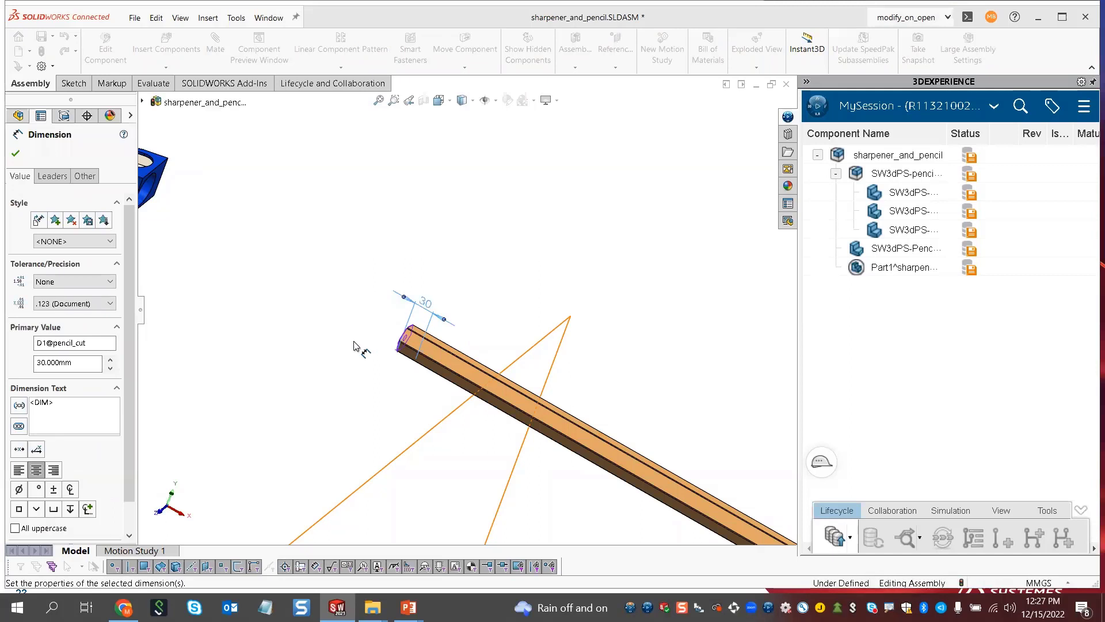
# View the whole assembly with the sharpened pencil tip, and set the pencil_cut mate distance back to 5 mm
pyautogui.click(354, 346)
pyautogui.click(354, 346)
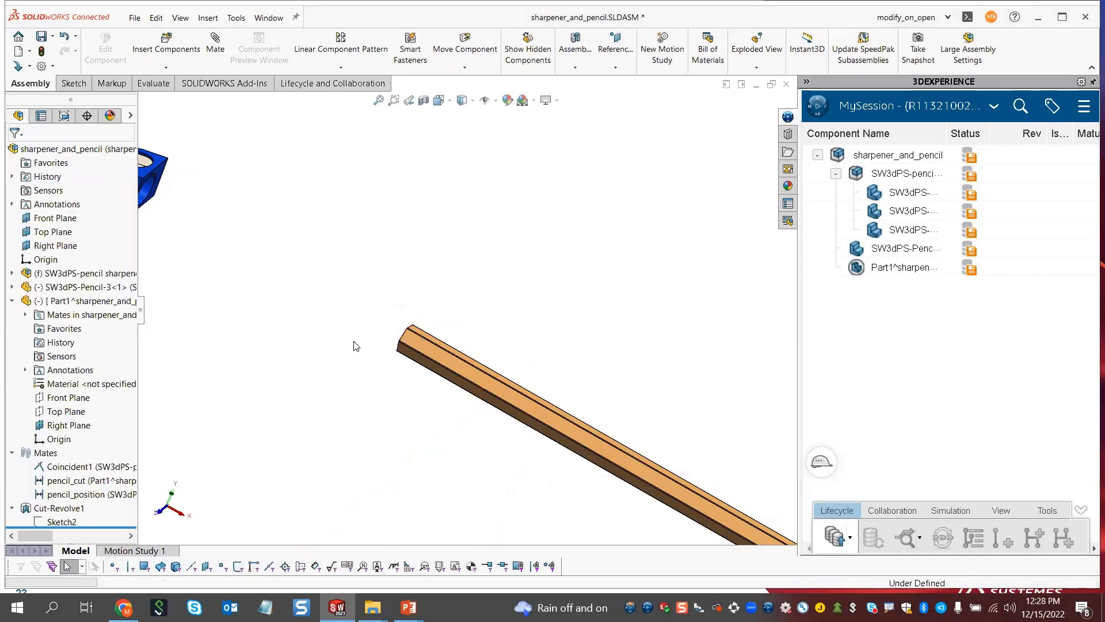
pyautogui.press('f')
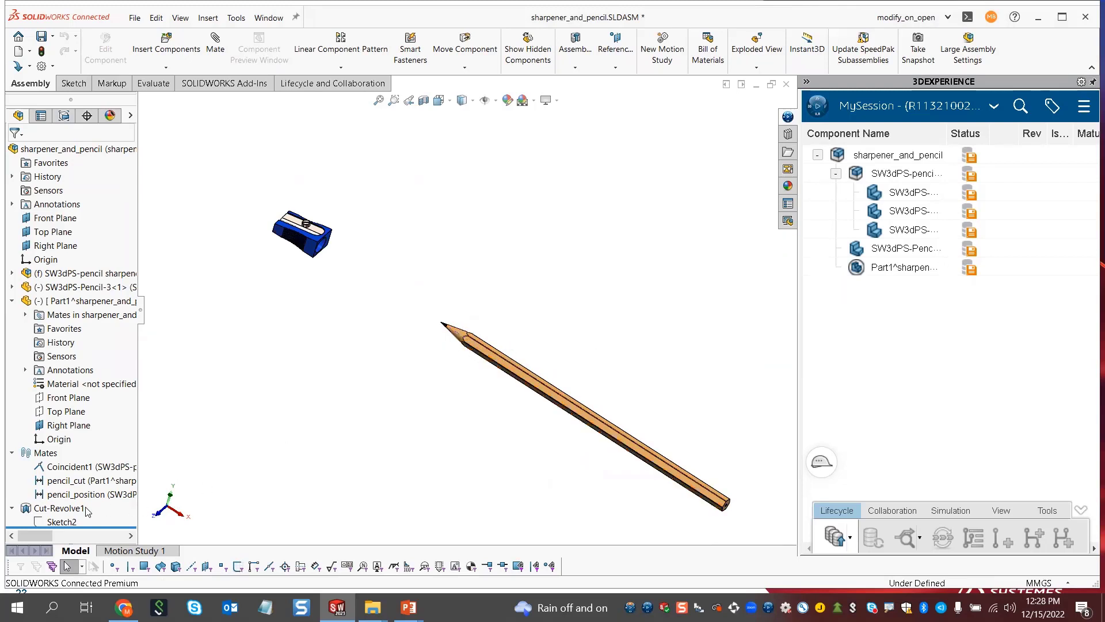
pyautogui.click(81, 487)
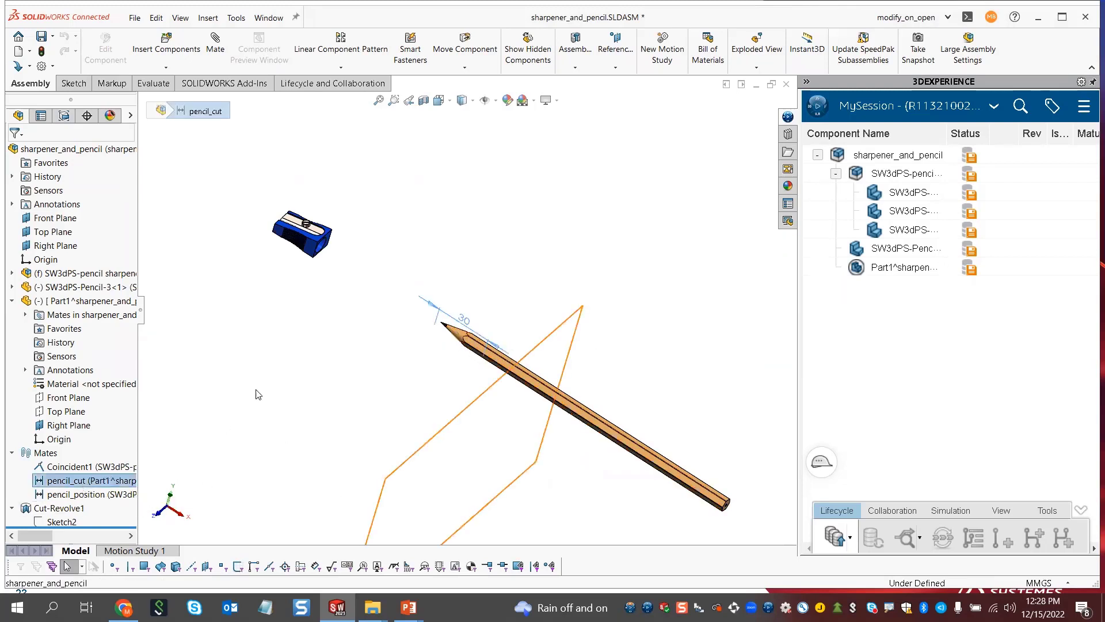
pyautogui.doubleClick(463, 320)
pyautogui.write('5')
pyautogui.press('Return')
pyautogui.click(382, 366)
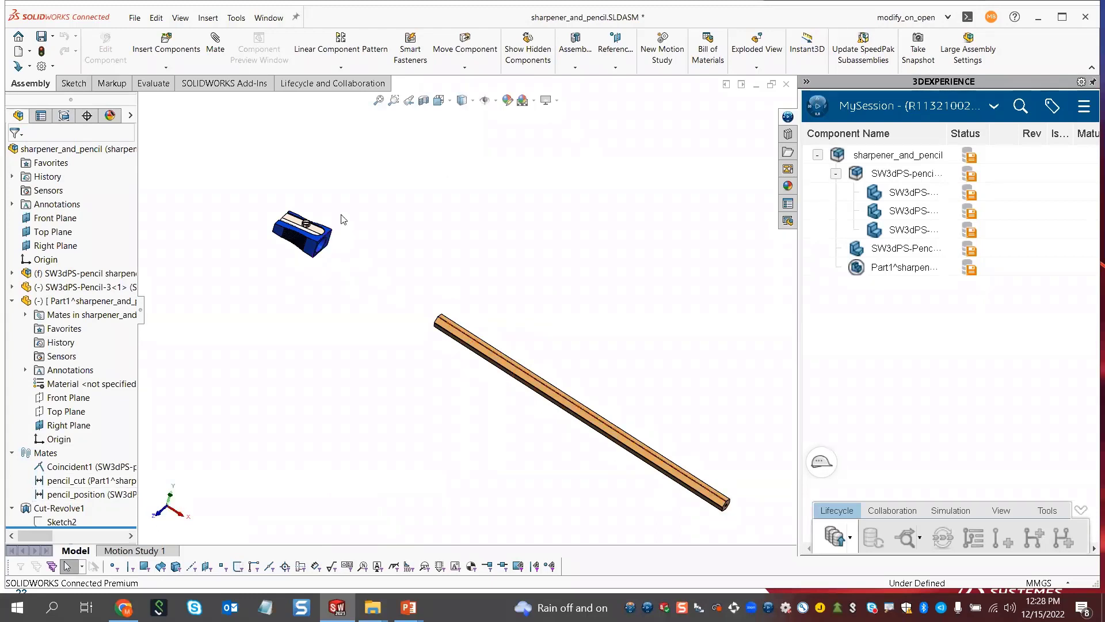
# Set the pencil_position mate distance to 155 mm and rebuild the assembly
pyautogui.click(118, 494)
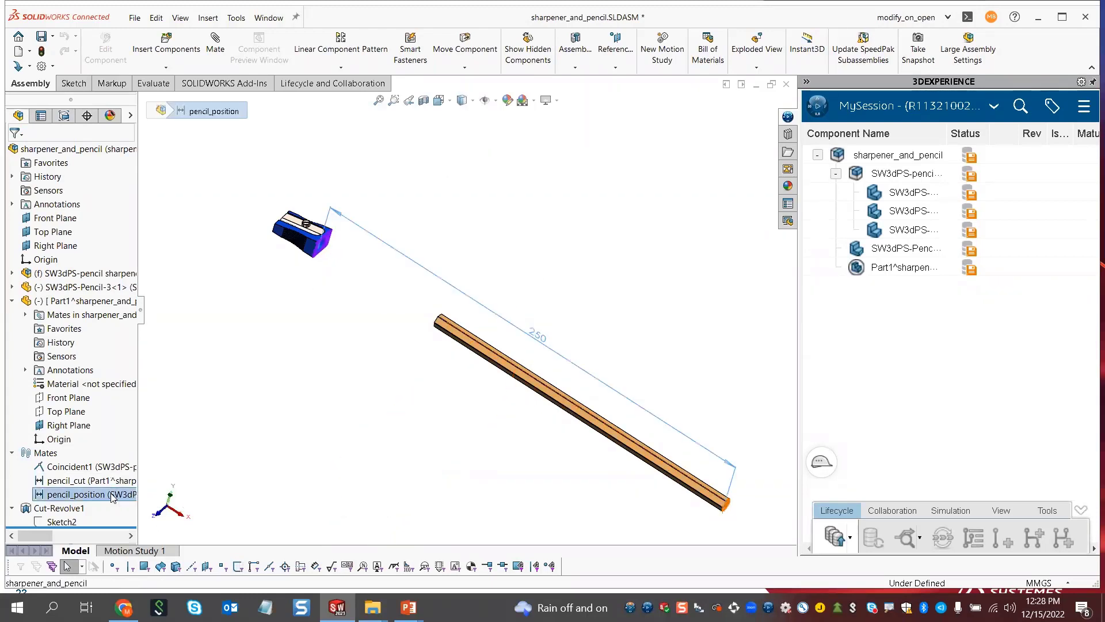
pyautogui.doubleClick(539, 340)
pyautogui.write('155')
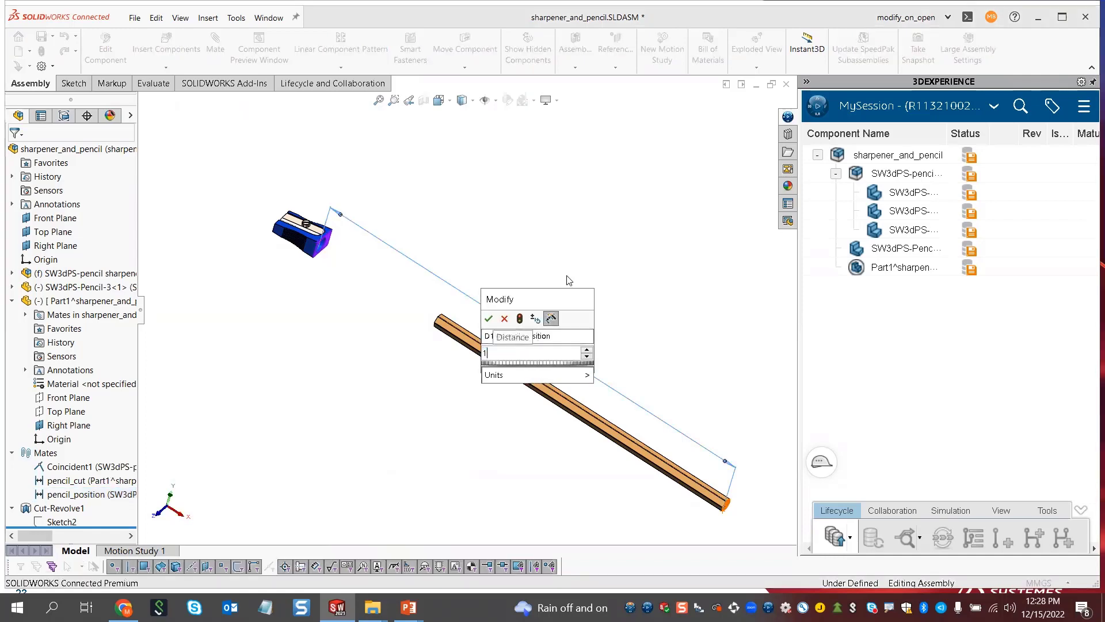
pyautogui.press('Return')
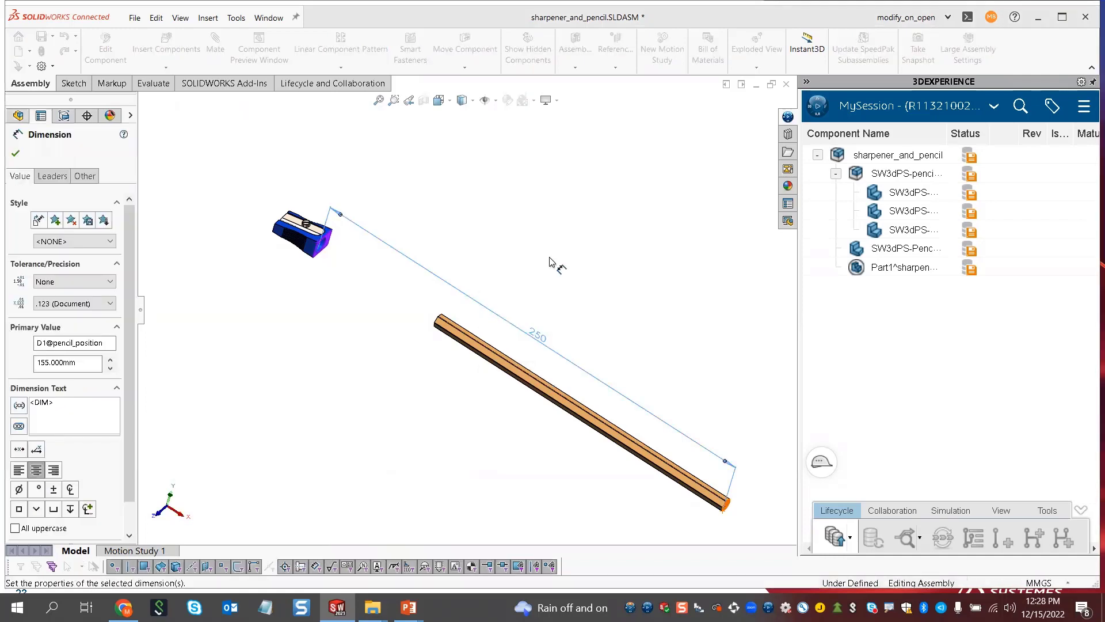
pyautogui.click(550, 263)
pyautogui.hotkey('ctrl', 'b')
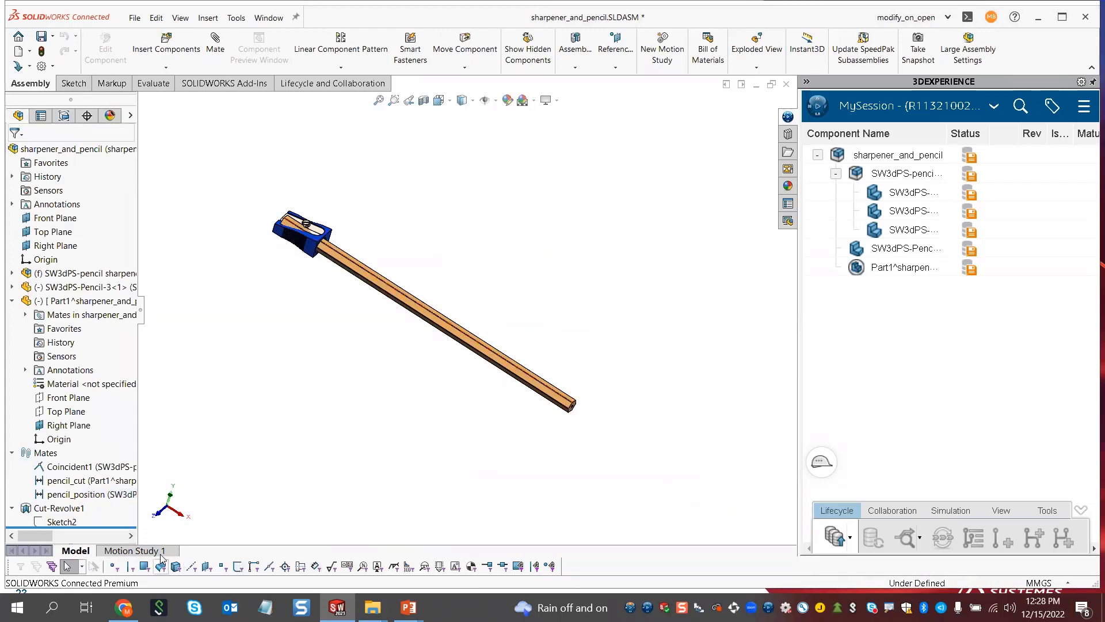
pyautogui.moveTo(406, 277)
pyautogui.mouseDown(button='middle')
pyautogui.moveTo(416, 267)
pyautogui.moveTo(412, 276)
pyautogui.mouseUp(button='middle')
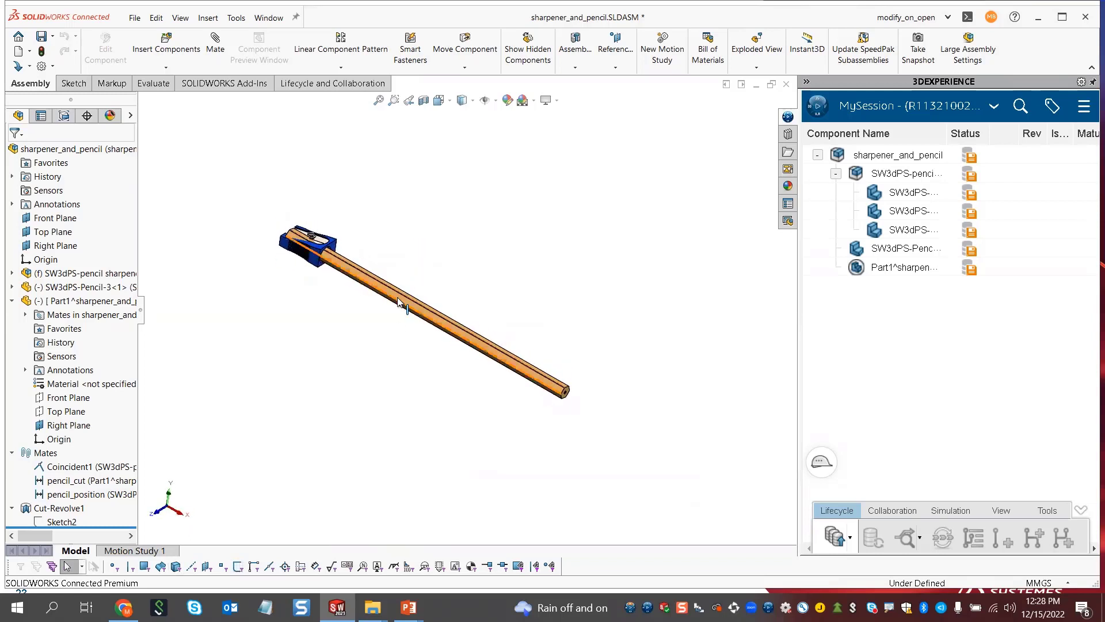
# Return the pencil_position mate distance to 250 mm and rebuild the assembly
pyautogui.click(75, 495)
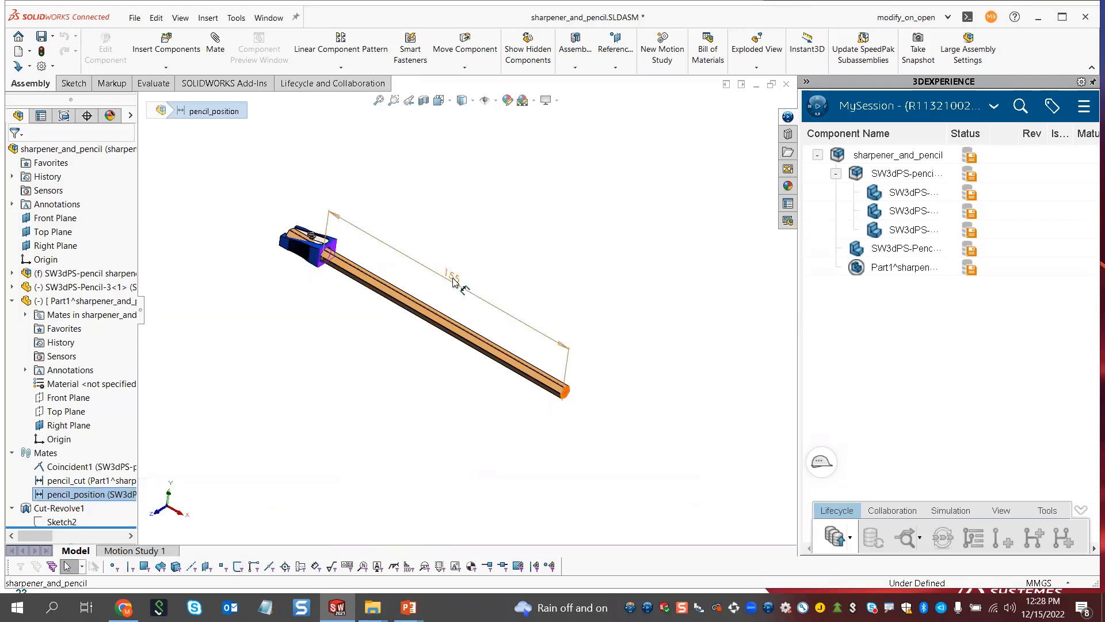
pyautogui.doubleClick(452, 278)
pyautogui.write('50')
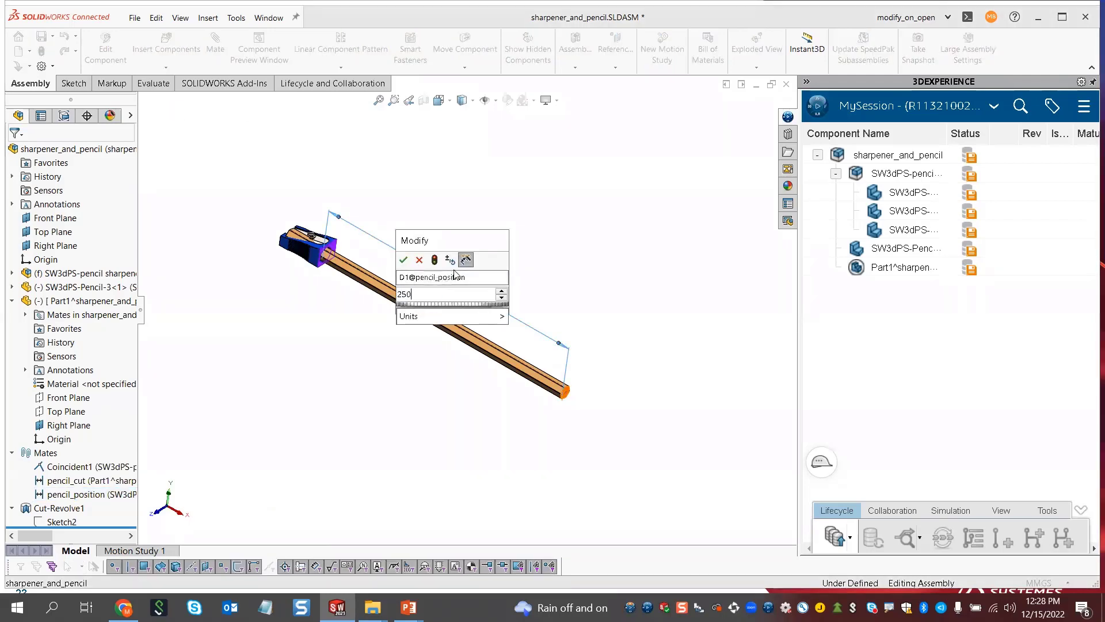
pyautogui.press('Return')
pyautogui.click(424, 399)
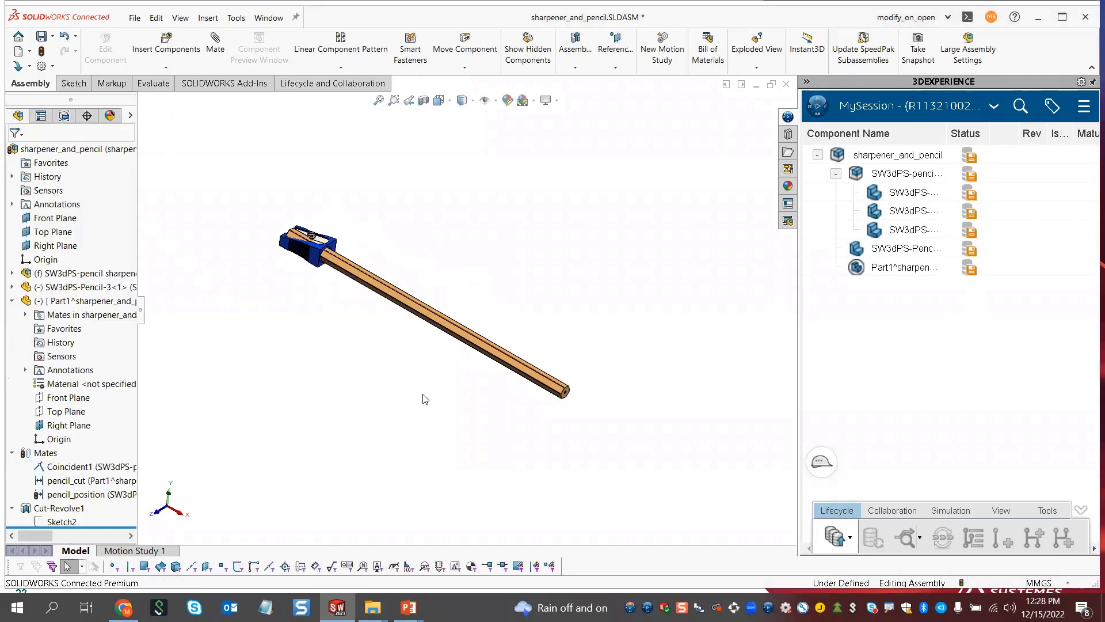
pyautogui.hotkey('ctrl', 'b')
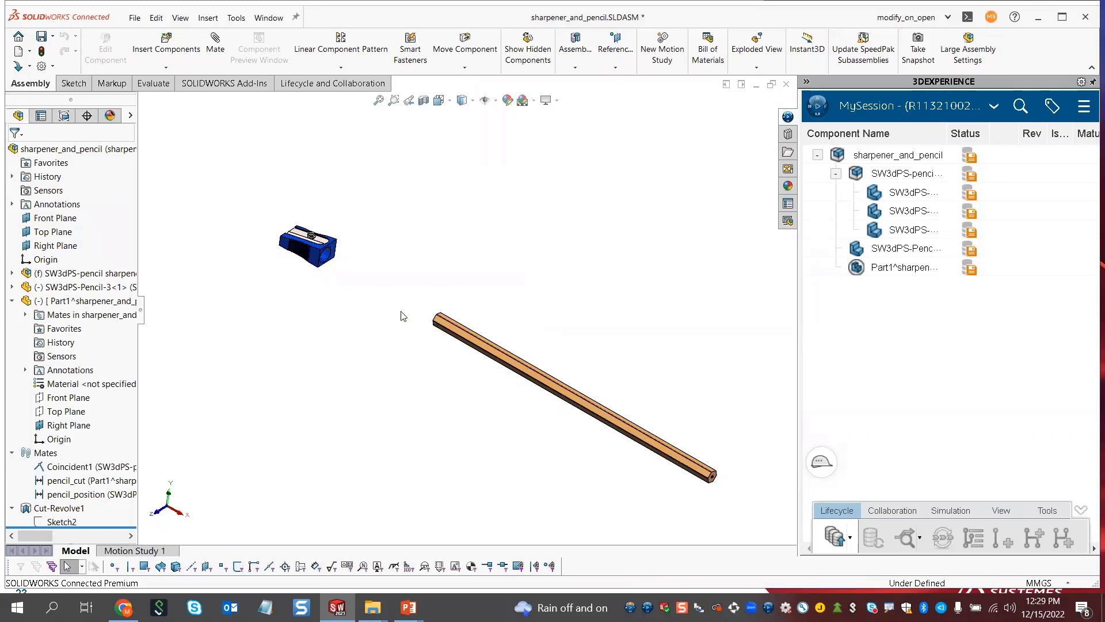
pyautogui.click(76, 508)
pyautogui.click(326, 406)
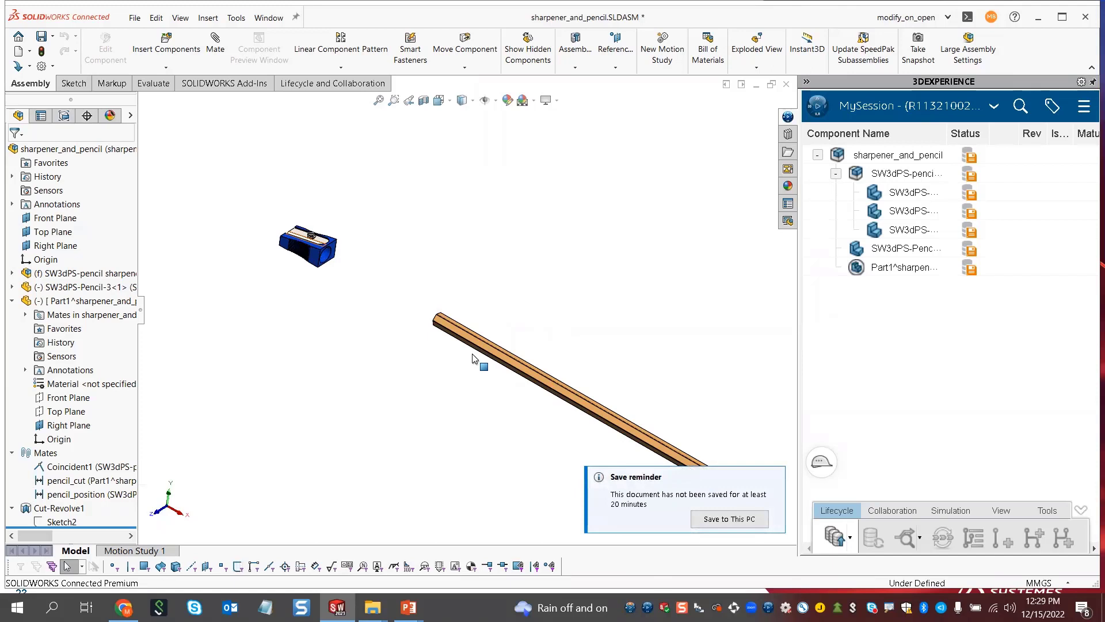
# In Motion Study 1, set the pencil_position distance to 155 mm at 8 seconds
pyautogui.click(135, 551)
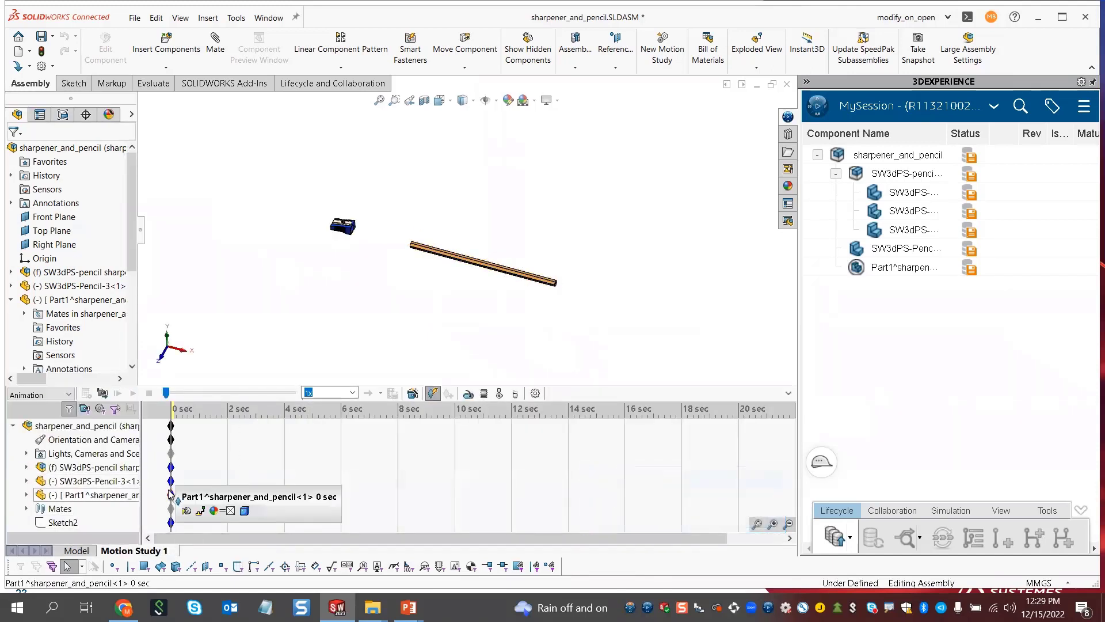
pyautogui.click(172, 425)
pyautogui.click(421, 312)
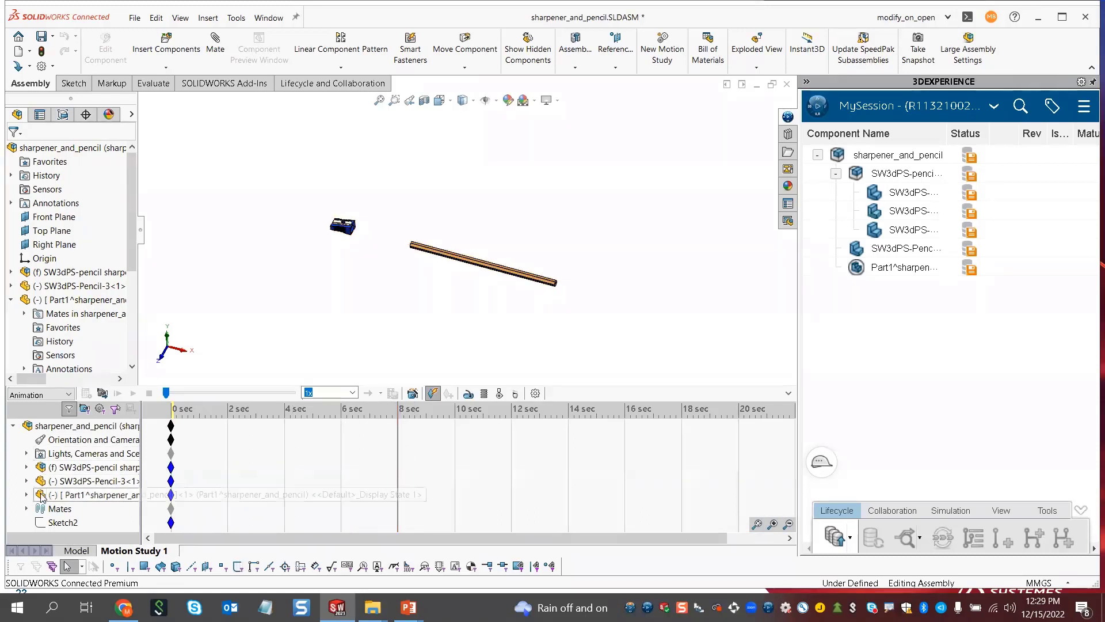
pyautogui.click(26, 508)
pyautogui.doubleClick(96, 523)
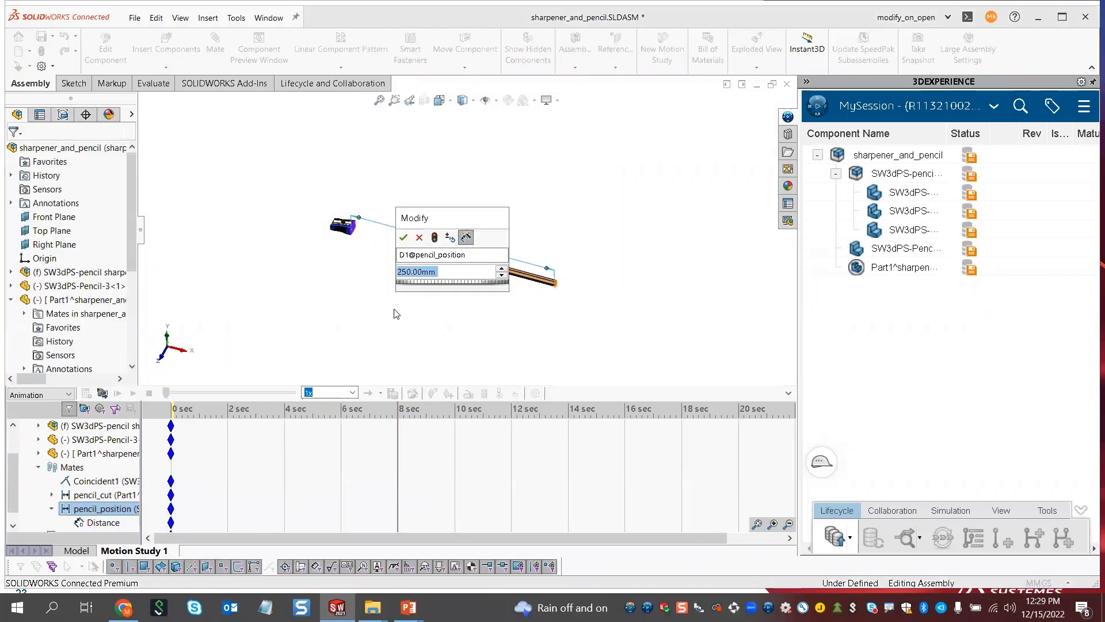
pyautogui.write('165')
pyautogui.press('Return')
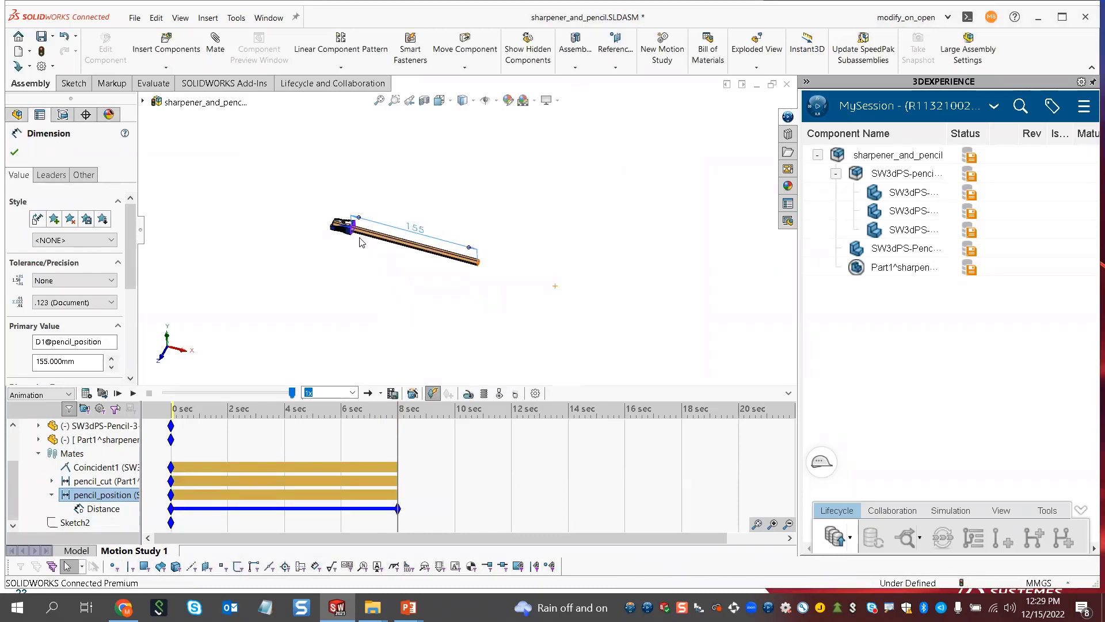
# Copy the pencil_position distance key at 0 seconds to about 11 seconds and check its value
pyautogui.click(171, 509)
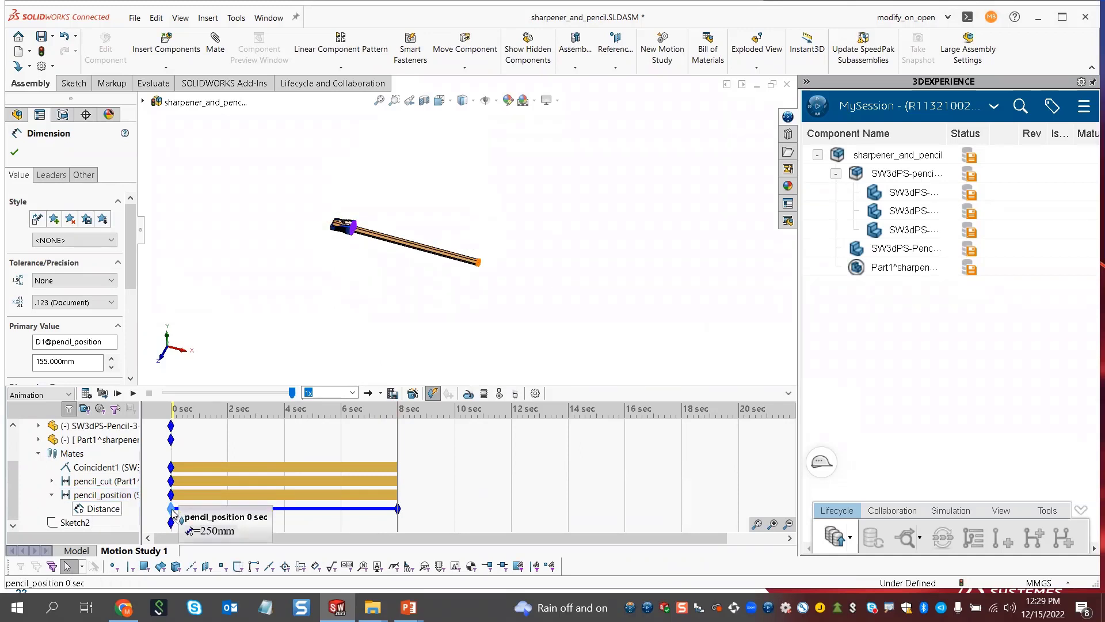
pyautogui.click(509, 483)
pyautogui.click(492, 484)
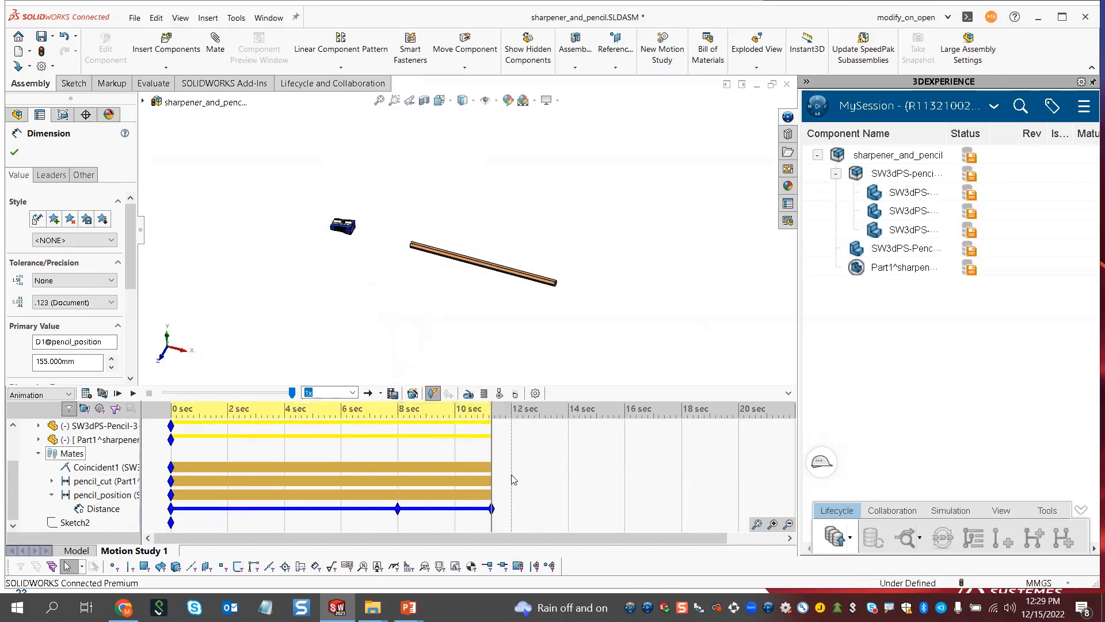
pyautogui.doubleClick(492, 509)
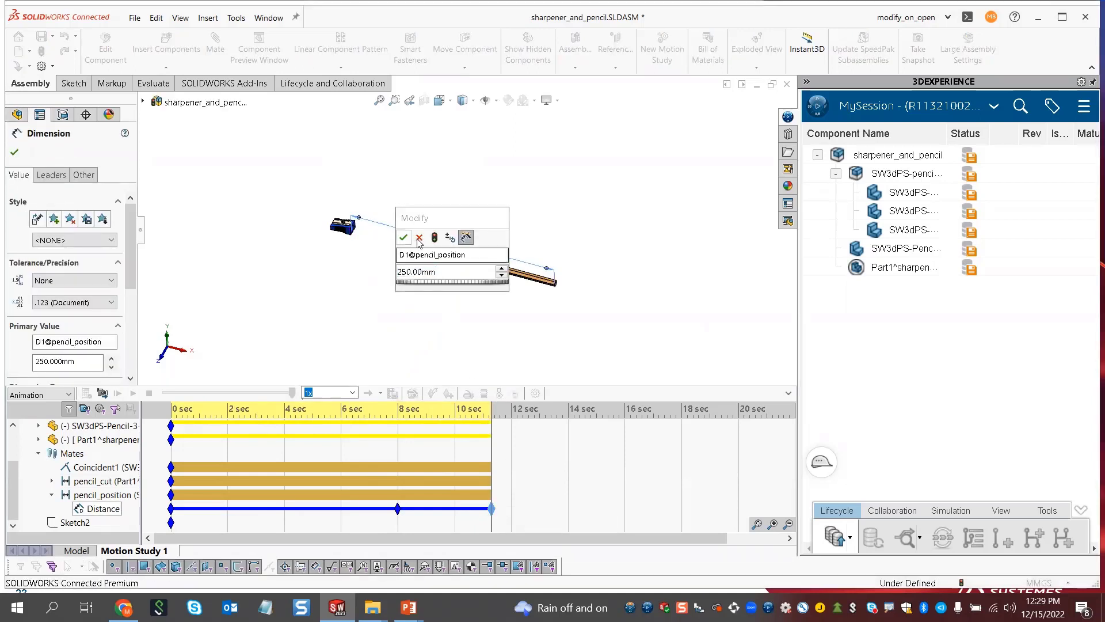
pyautogui.press('Return')
# Move the last pencil_position distance key to 12 seconds and calculate the motion study
pyautogui.rightClick(493, 509)
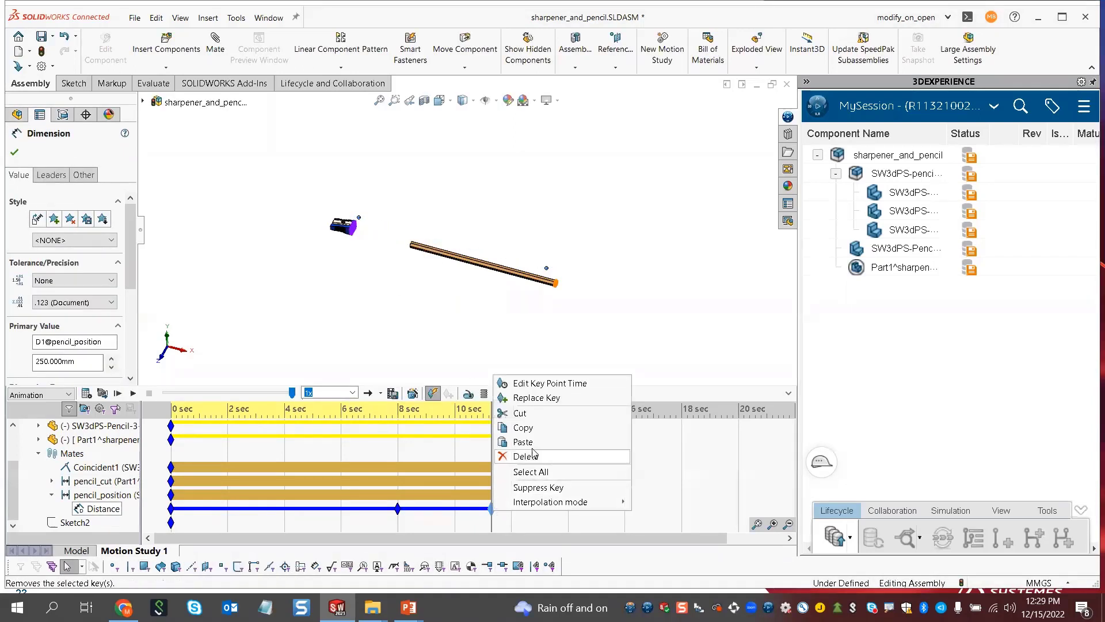
pyautogui.click(554, 387)
pyautogui.write('12')
pyautogui.press('Return')
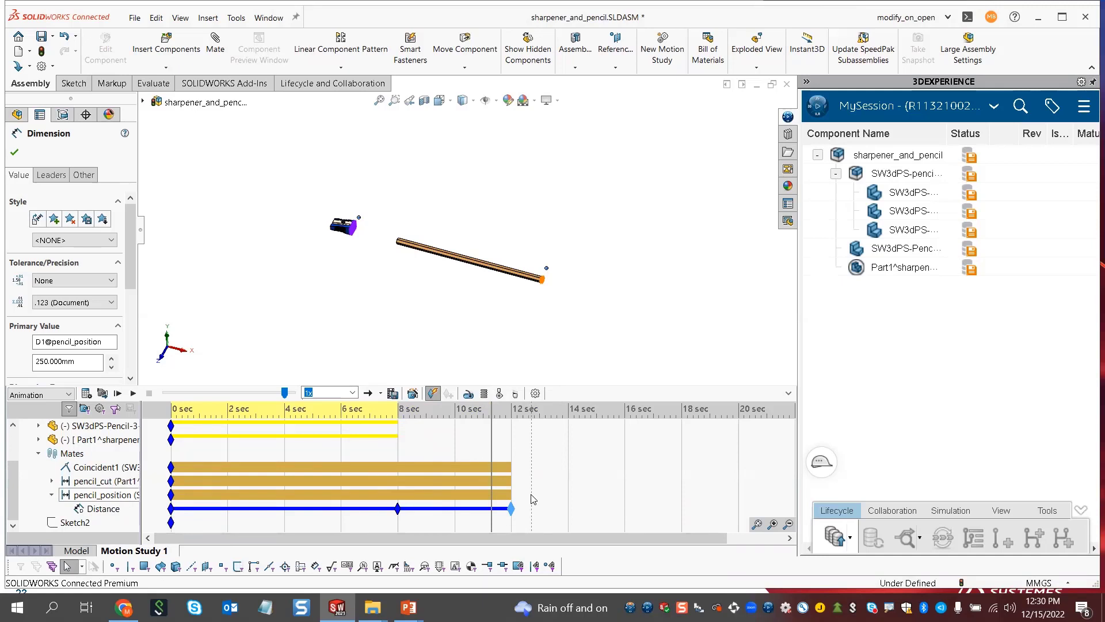
pyautogui.click(85, 394)
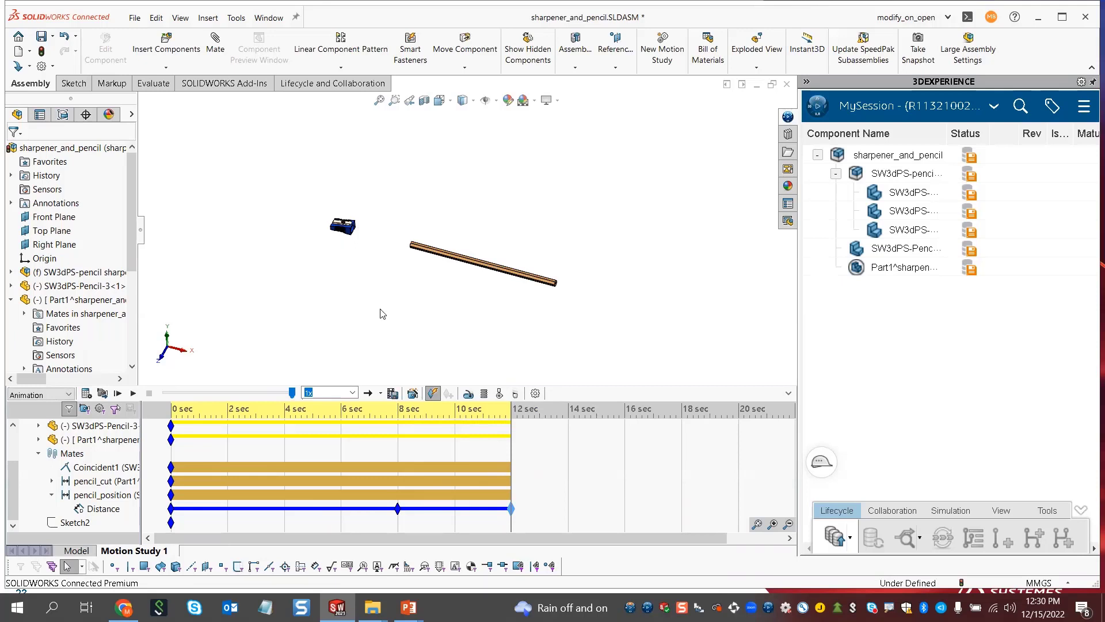
# Set the time bar to 6.8 seconds and inspect the pencil's end at the sharpener blade
pyautogui.rightClick(511, 445)
pyautogui.click(550, 453)
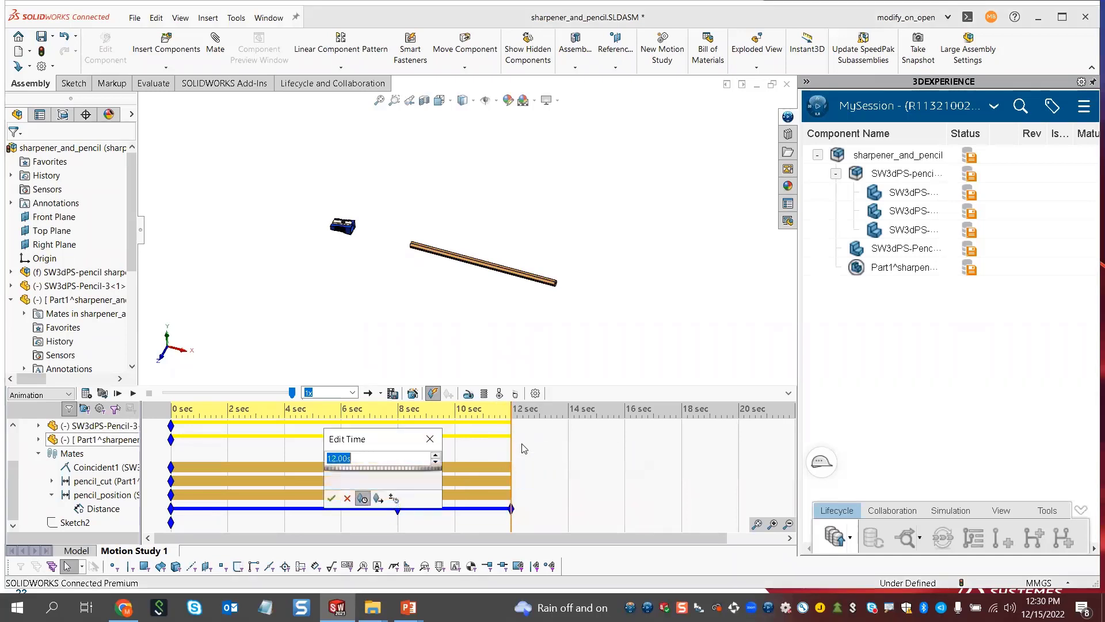
pyautogui.write('6.8')
pyautogui.press('Return')
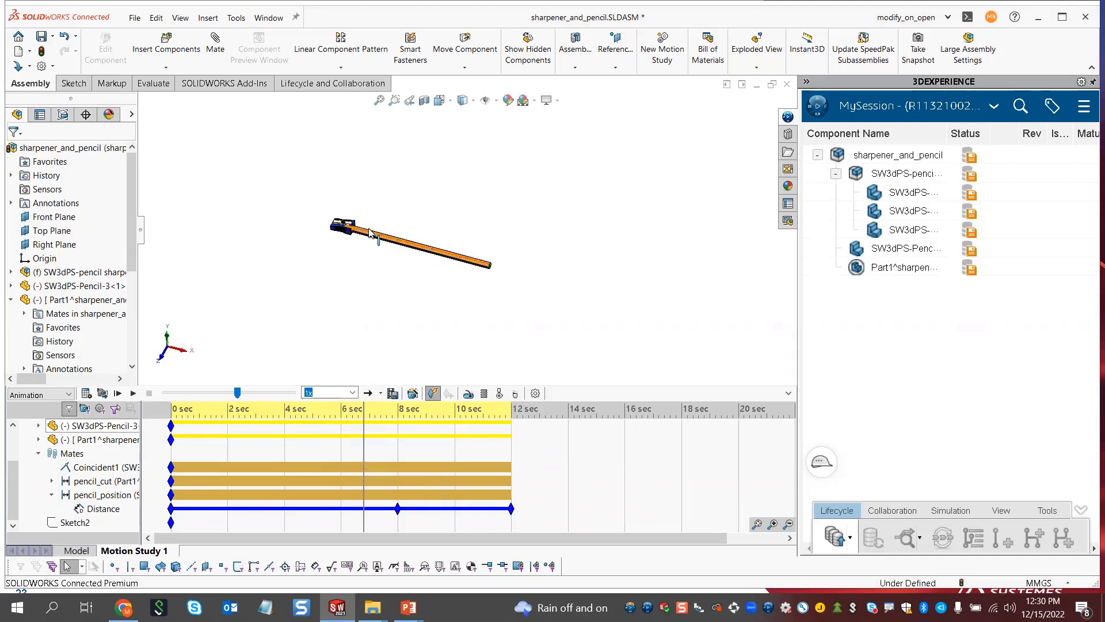
pyautogui.scroll(-5, 359, 225)
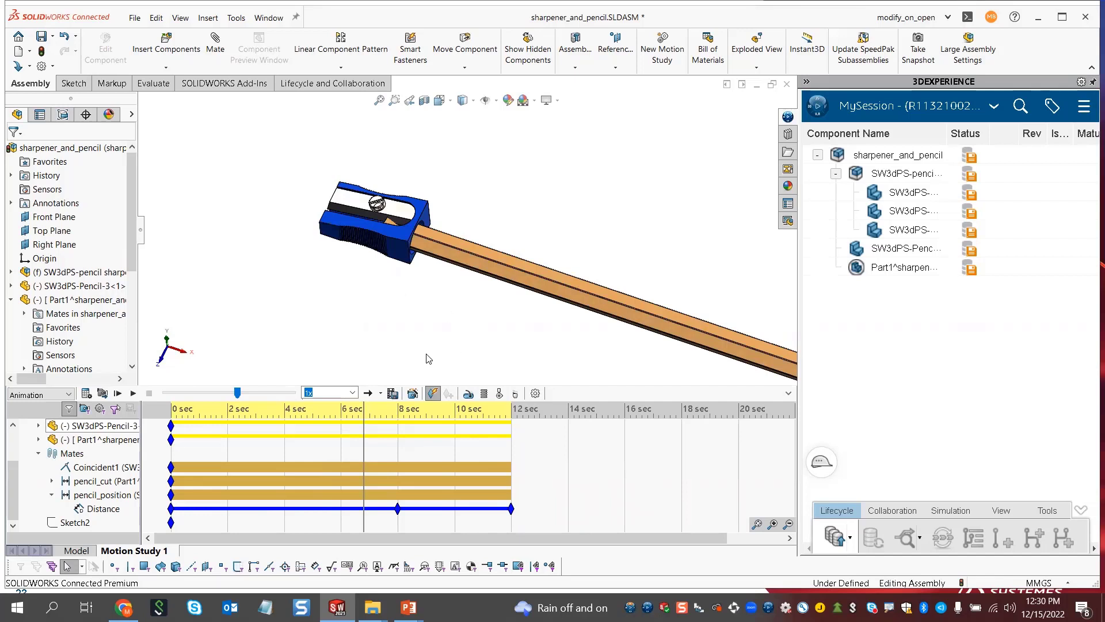
# Copy the pencil_cut key at 0 seconds and paste it at 6.8 seconds
pyautogui.rightClick(171, 481)
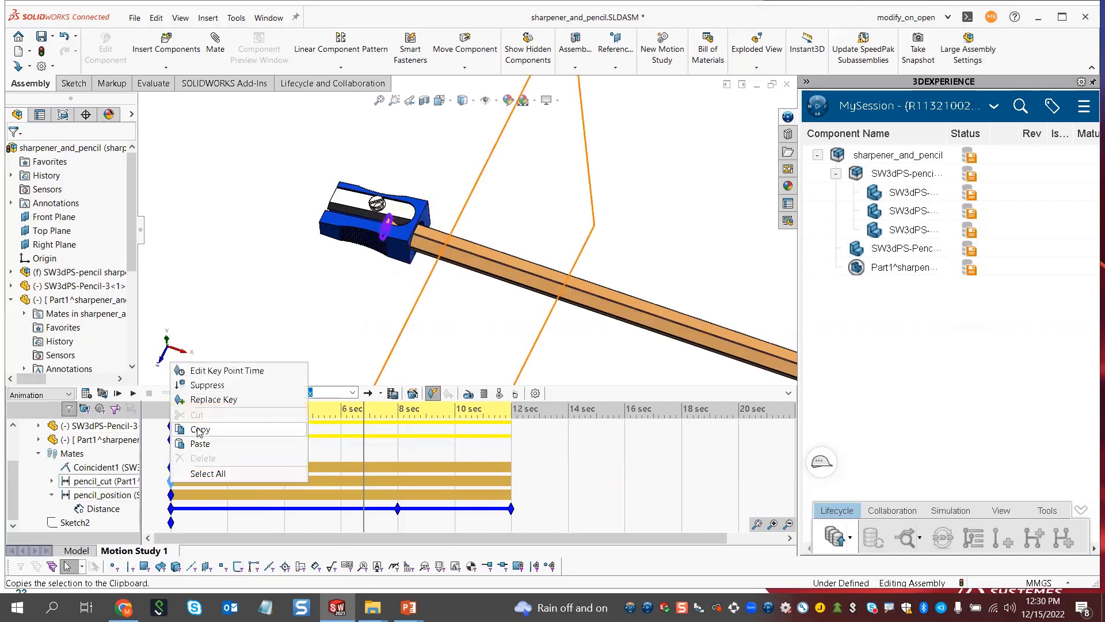
pyautogui.click(199, 429)
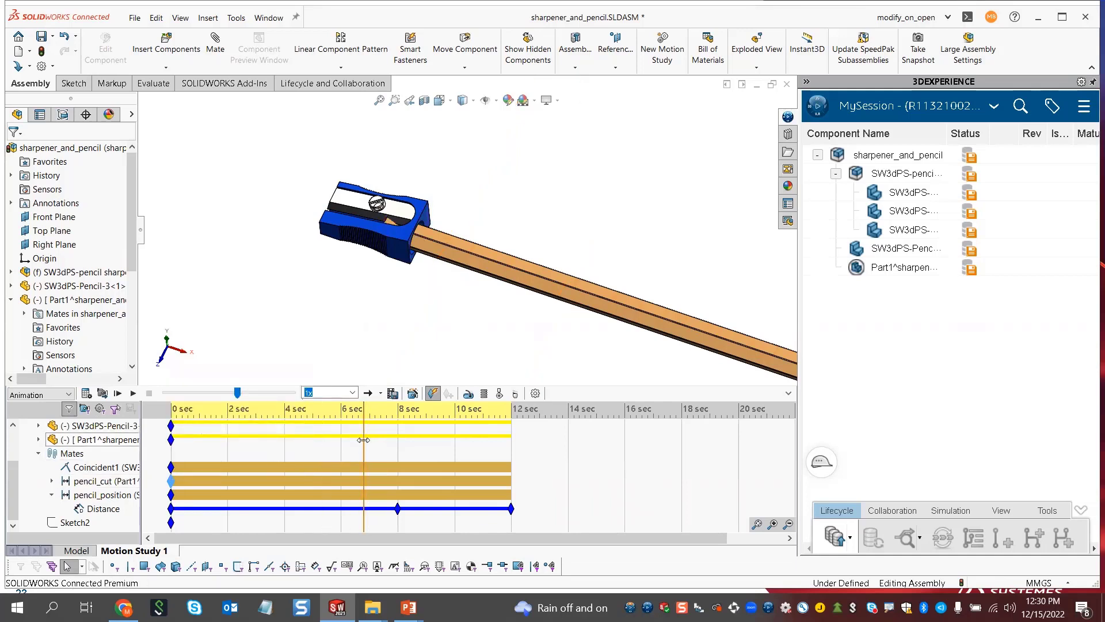
pyautogui.rightClick(364, 441)
pyautogui.click(401, 478)
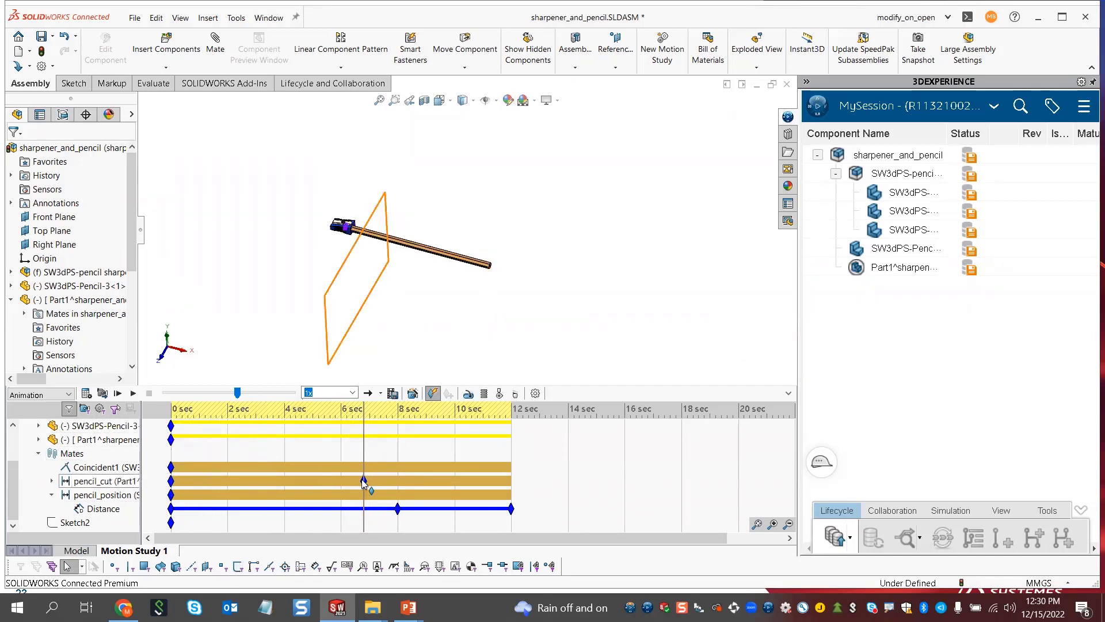
pyautogui.moveTo(367, 482)
# Set the pencil_cut distance to 30 mm at 8 seconds and calculate the motion study
pyautogui.click(398, 445)
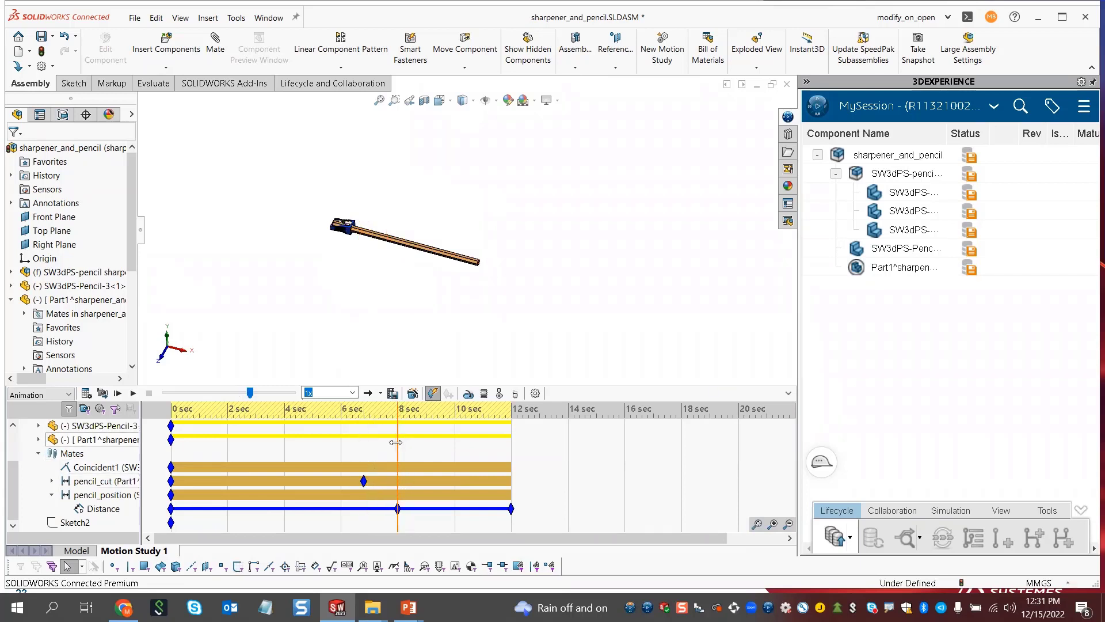
pyautogui.doubleClick(119, 484)
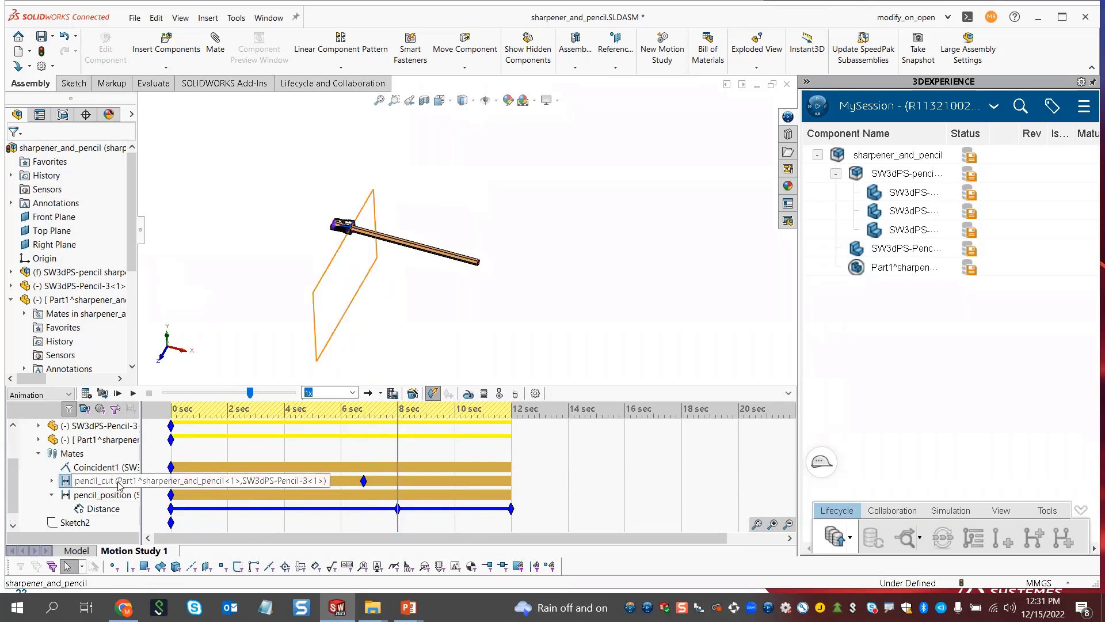
pyautogui.write('30')
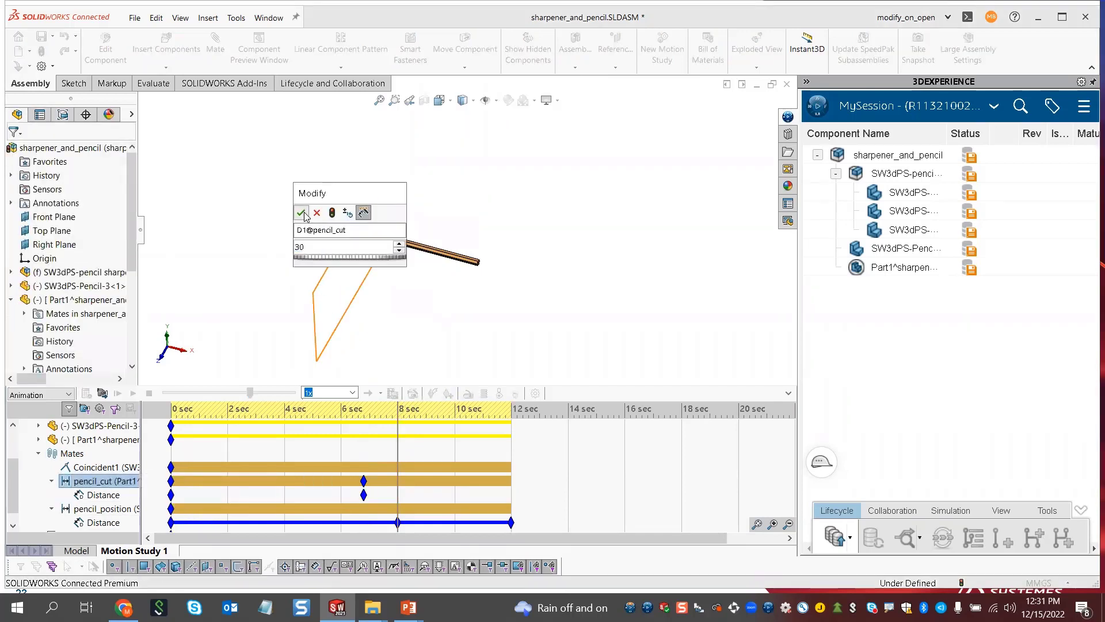
pyautogui.press('Return')
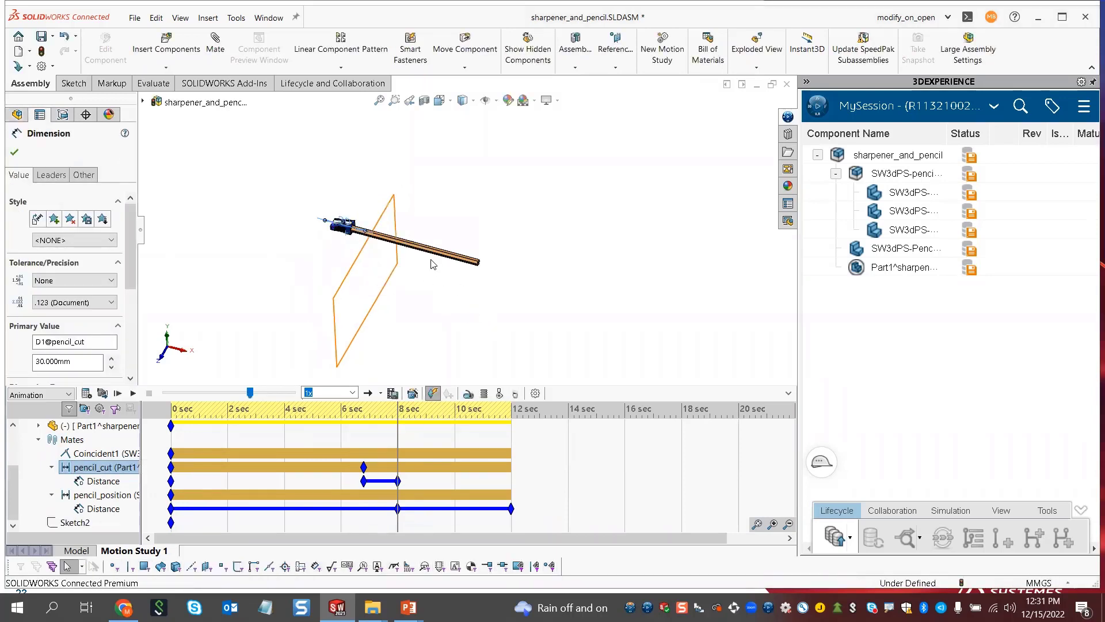
pyautogui.click(87, 393)
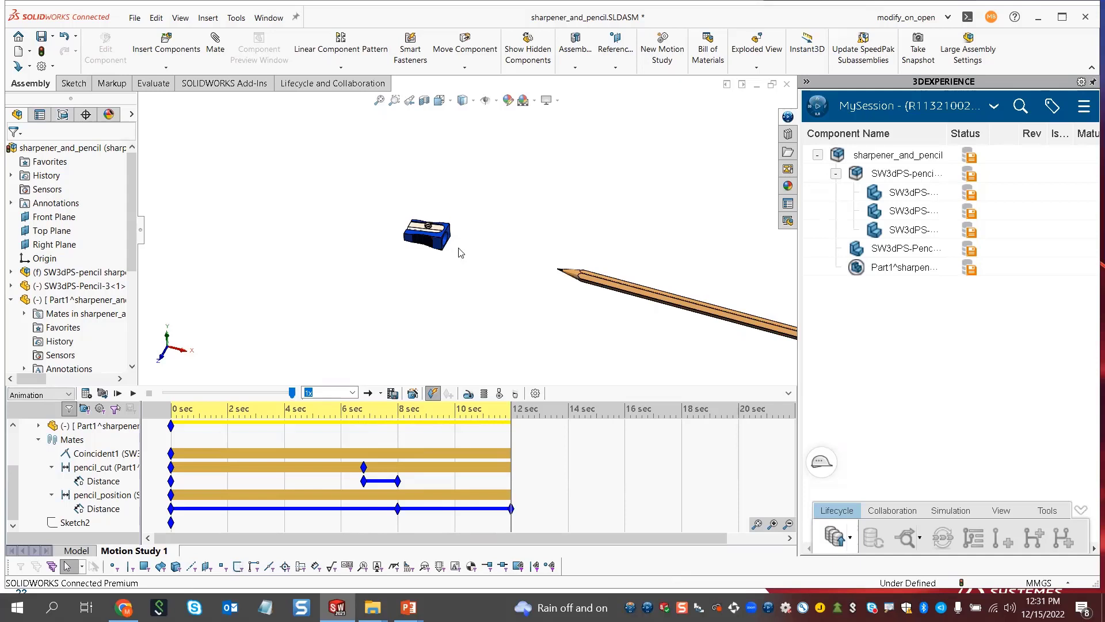
# Add a constant-speed 100 RPM rotary motor on the circular hole edge at the pencil's end, with its direction reversed
pyautogui.click(469, 396)
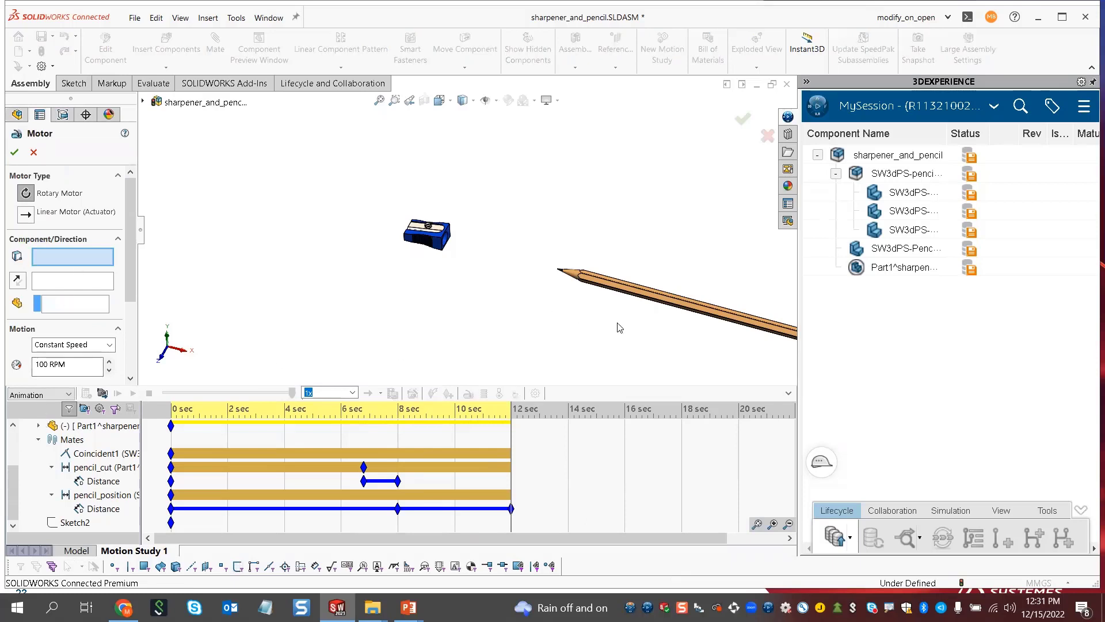
pyautogui.scroll(3, 635, 313)
pyautogui.moveTo(666, 298); pyautogui.dragTo(651, 295, button='middle')
pyautogui.scroll(-7, 634, 277)
pyautogui.scroll(-4, 610, 276)
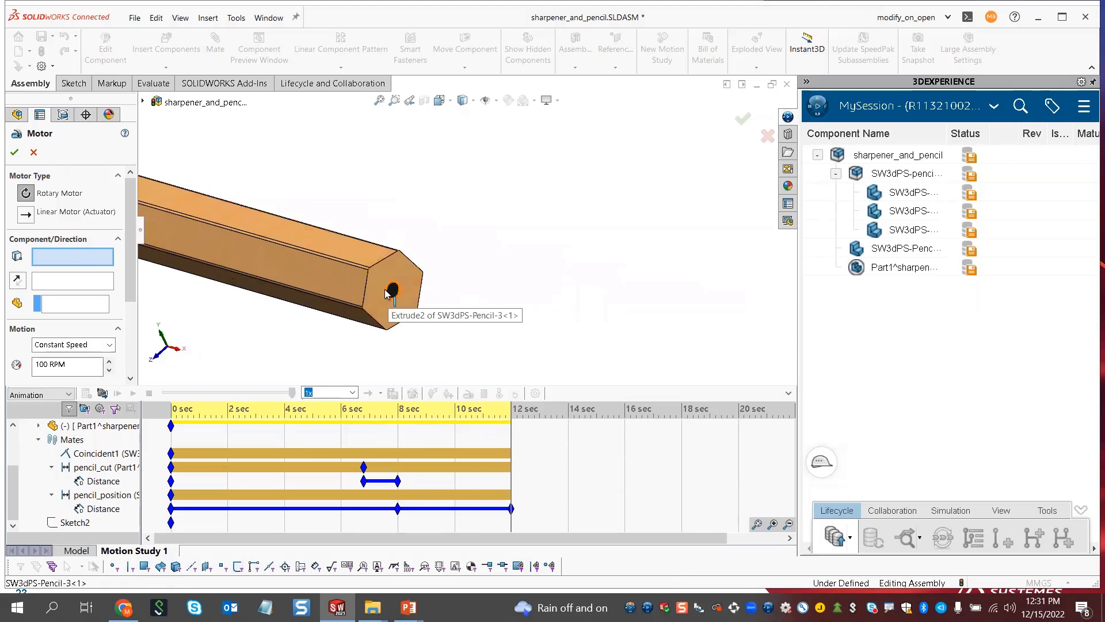
pyautogui.click(387, 293)
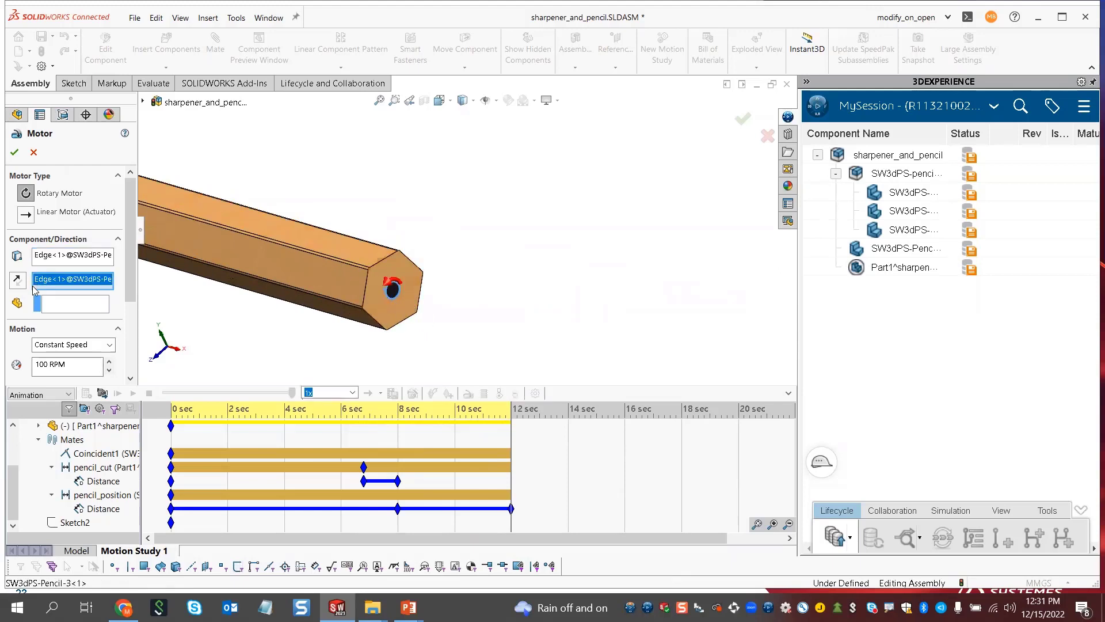
pyautogui.scroll(6, 248, 248)
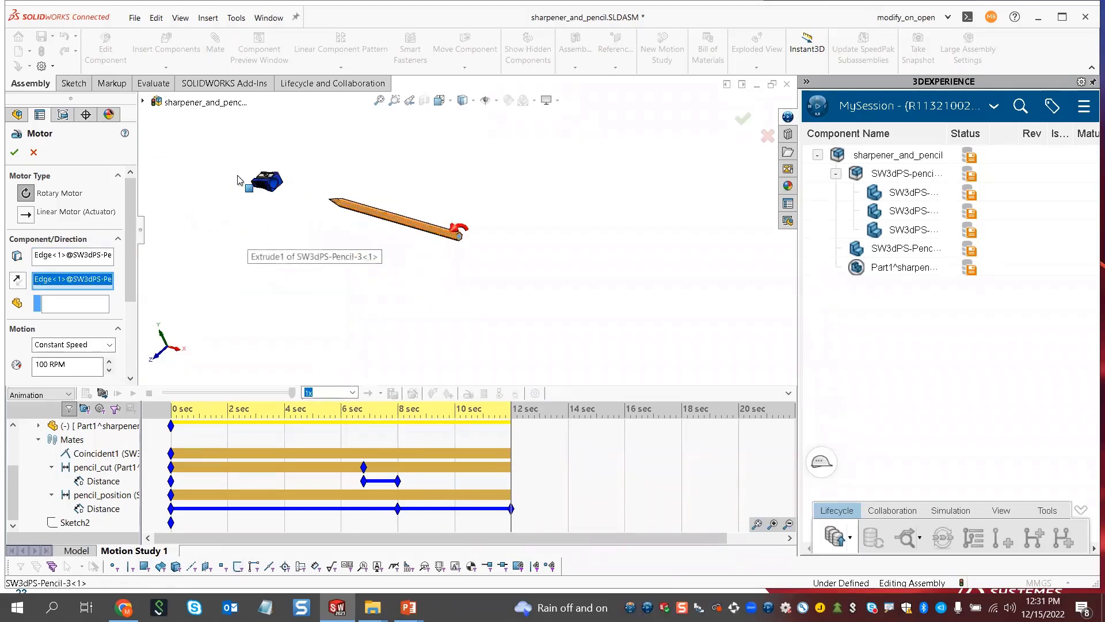
pyautogui.click(17, 280)
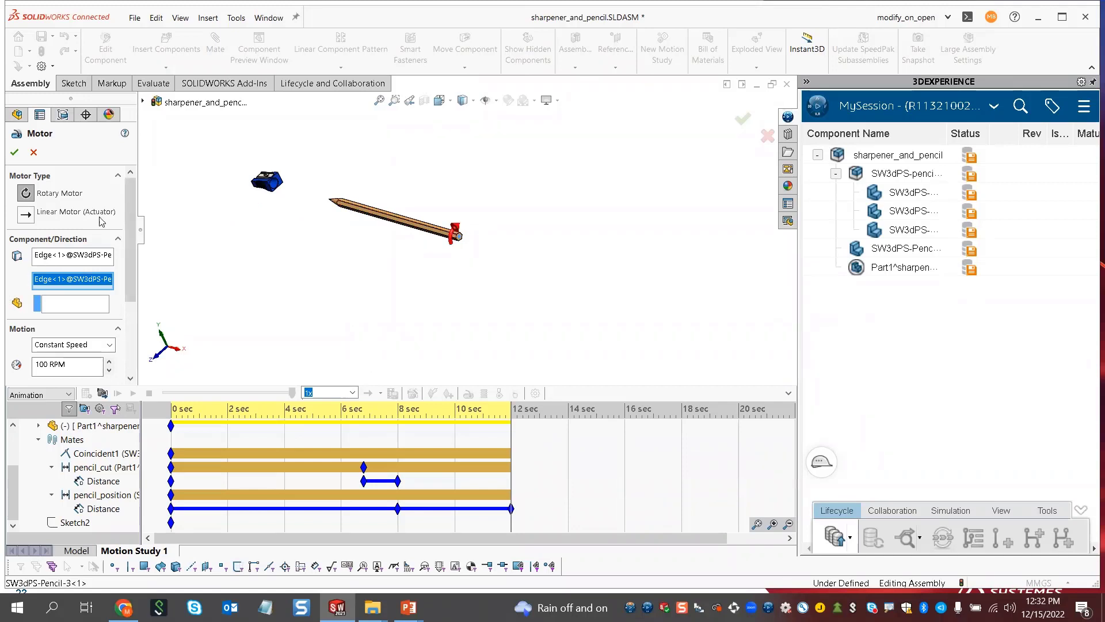
pyautogui.scroll(-2, 390, 204)
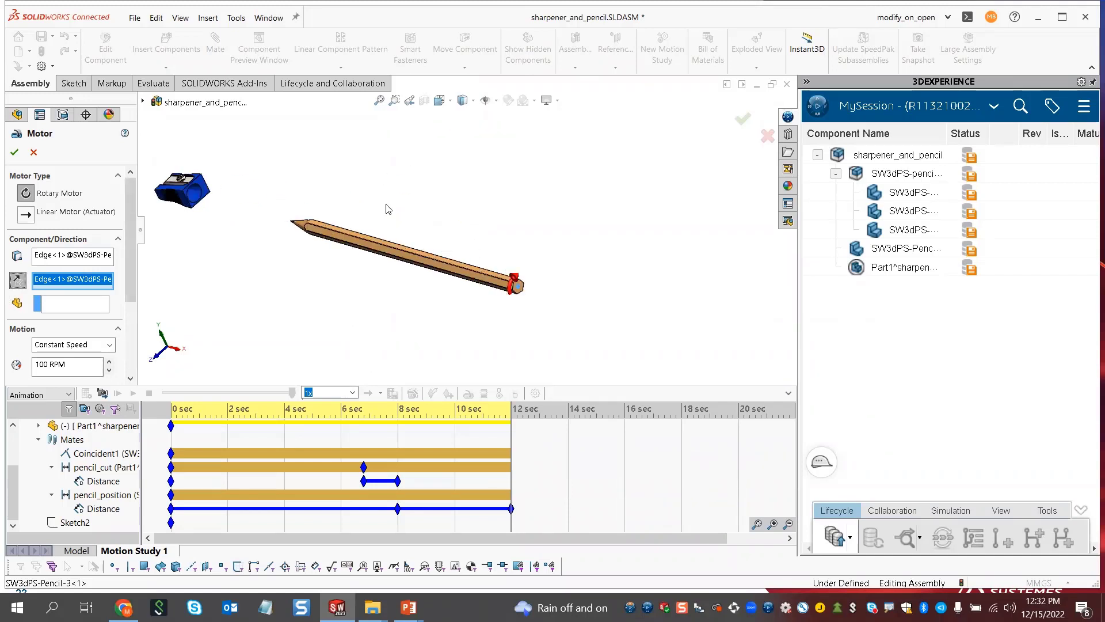
pyautogui.click(14, 153)
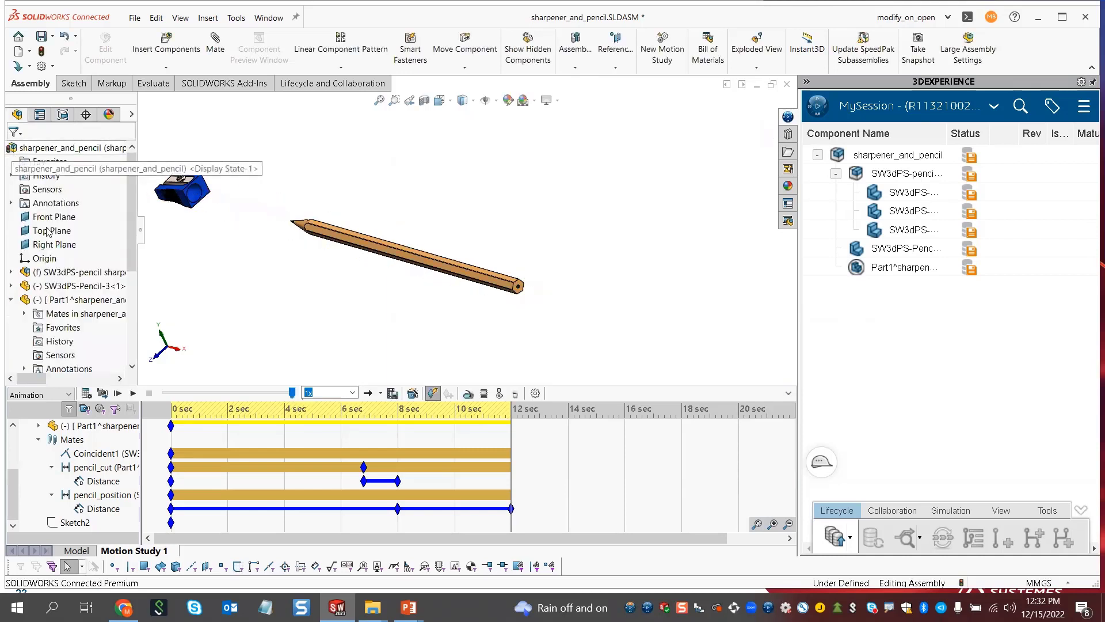
# Place a rotary motor key at 6.8 seconds and switch the motor off at 0 seconds
pyautogui.scroll(2, 12, 498)
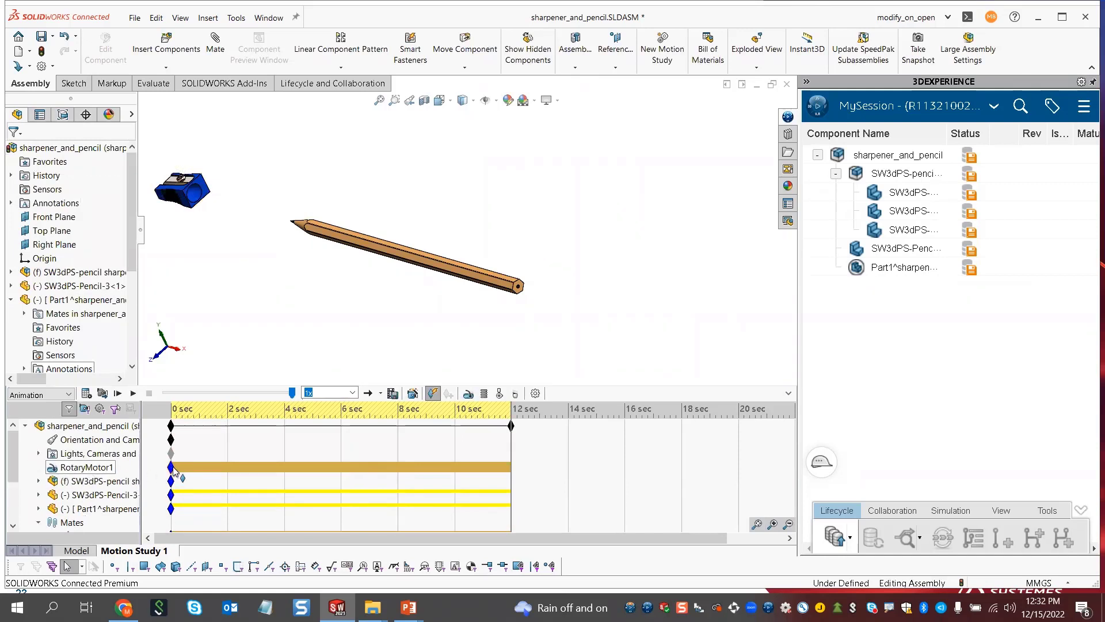
pyautogui.moveTo(171, 467)
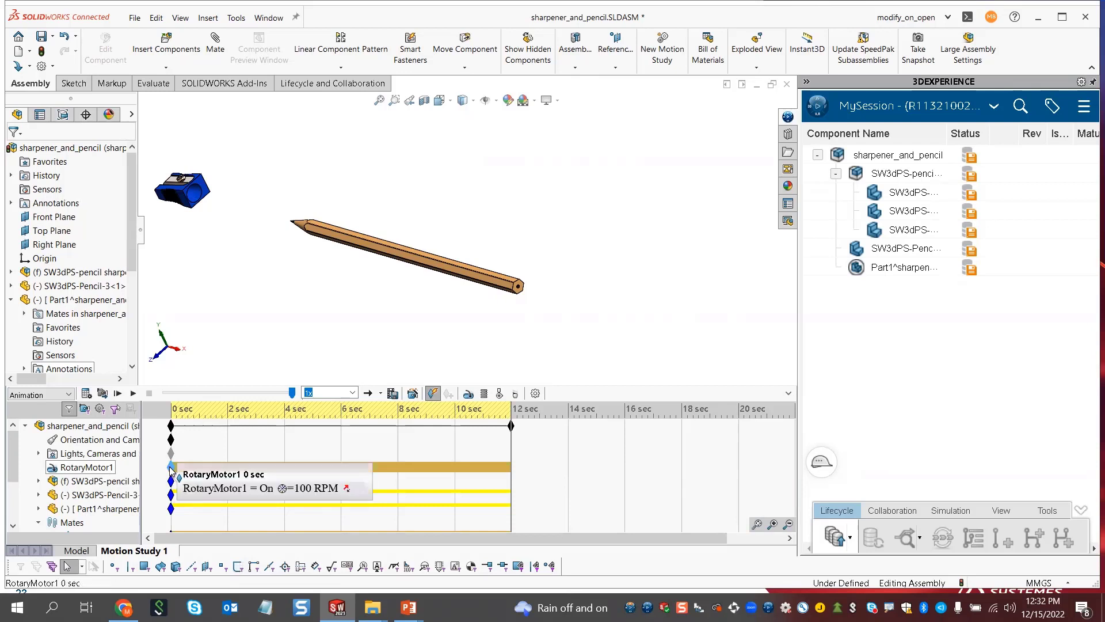
pyautogui.click(355, 449)
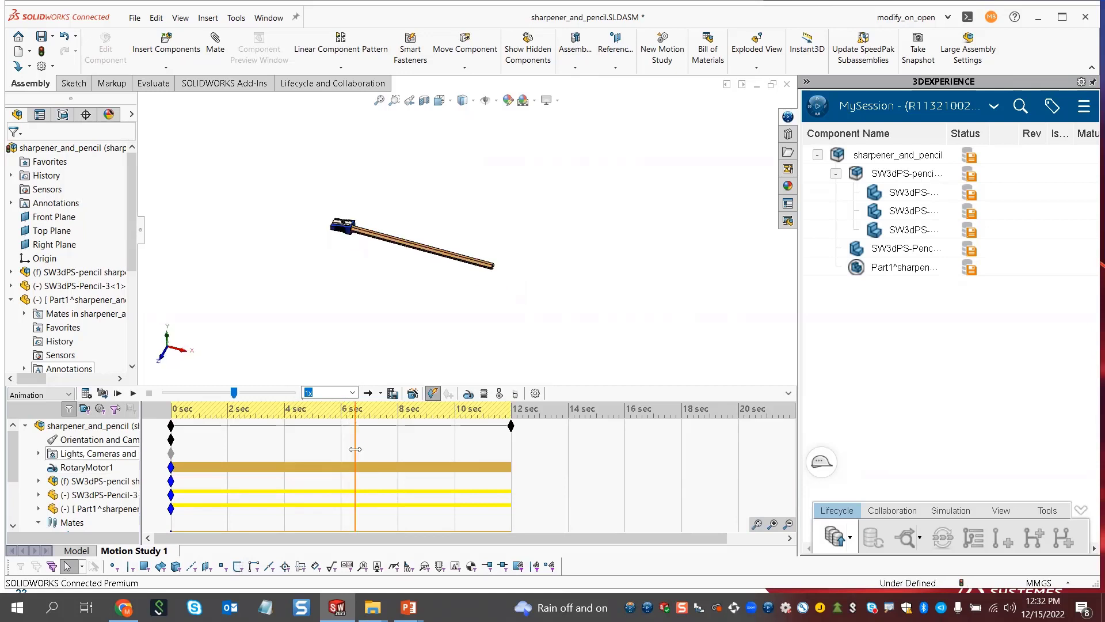
pyautogui.rightClick(356, 465)
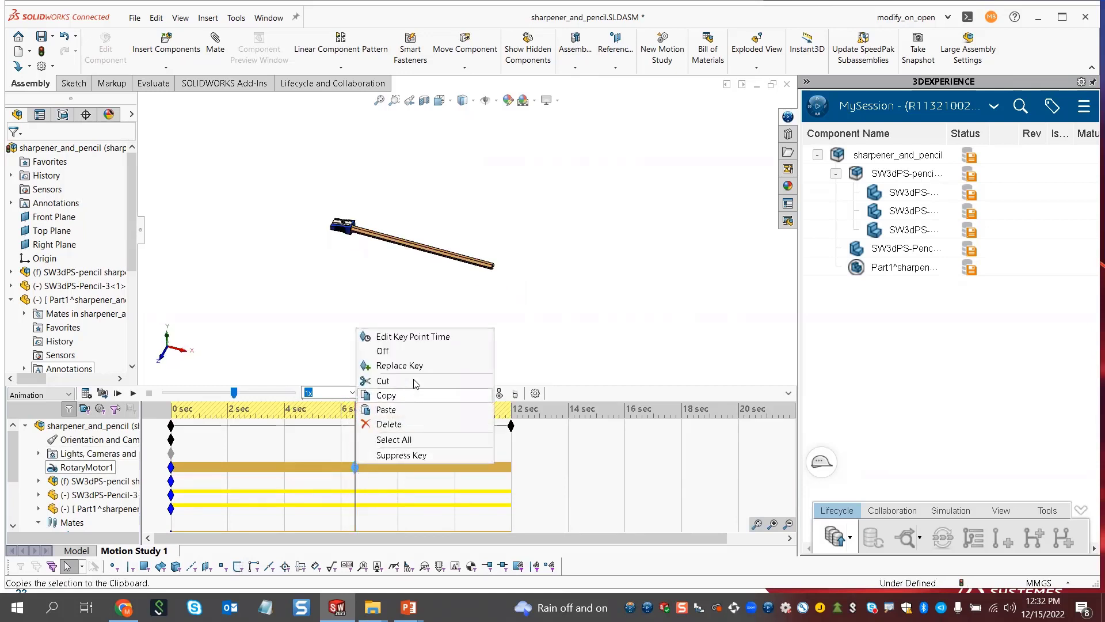
pyautogui.click(412, 336)
pyautogui.write('6.8')
pyautogui.press('Return')
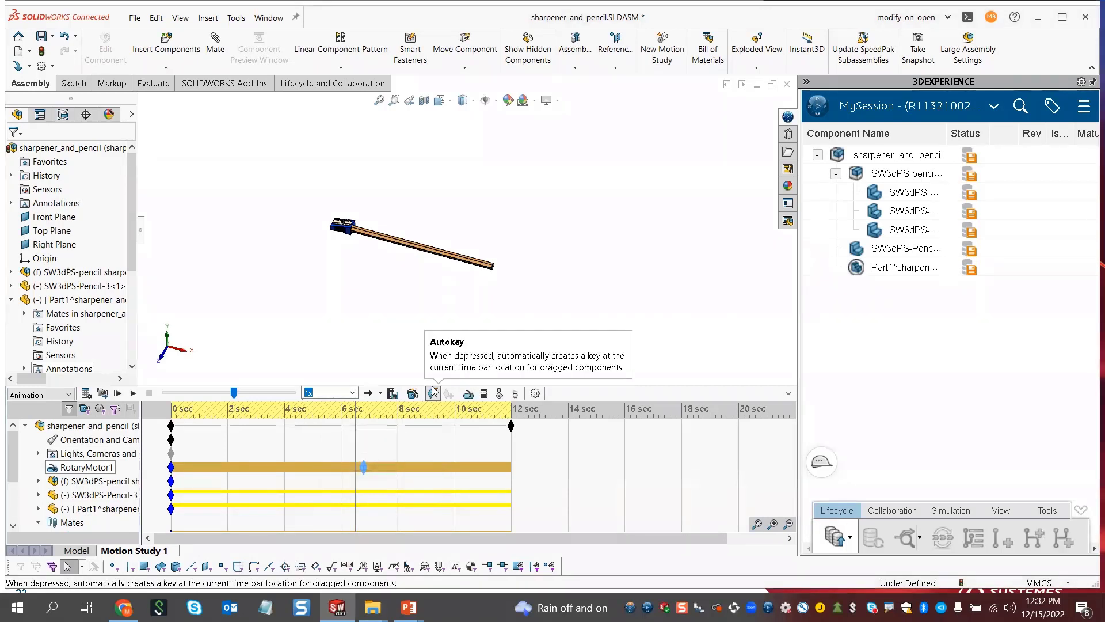
pyautogui.rightClick(170, 466)
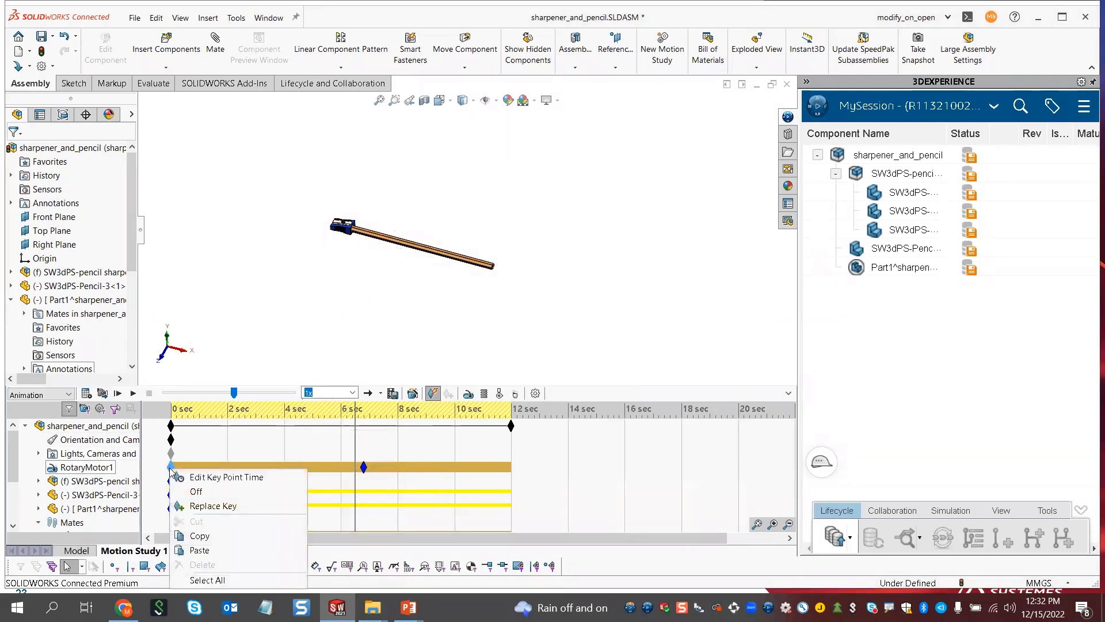
pyautogui.click(196, 493)
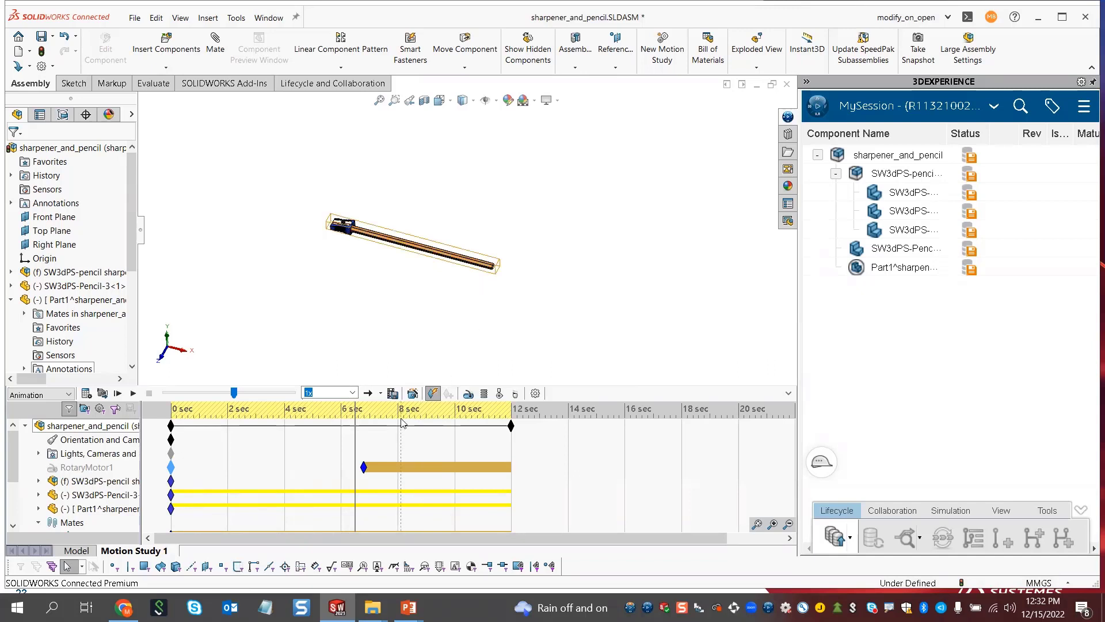
# Switch the rotary motor off at 9.6 seconds
pyautogui.click(447, 461)
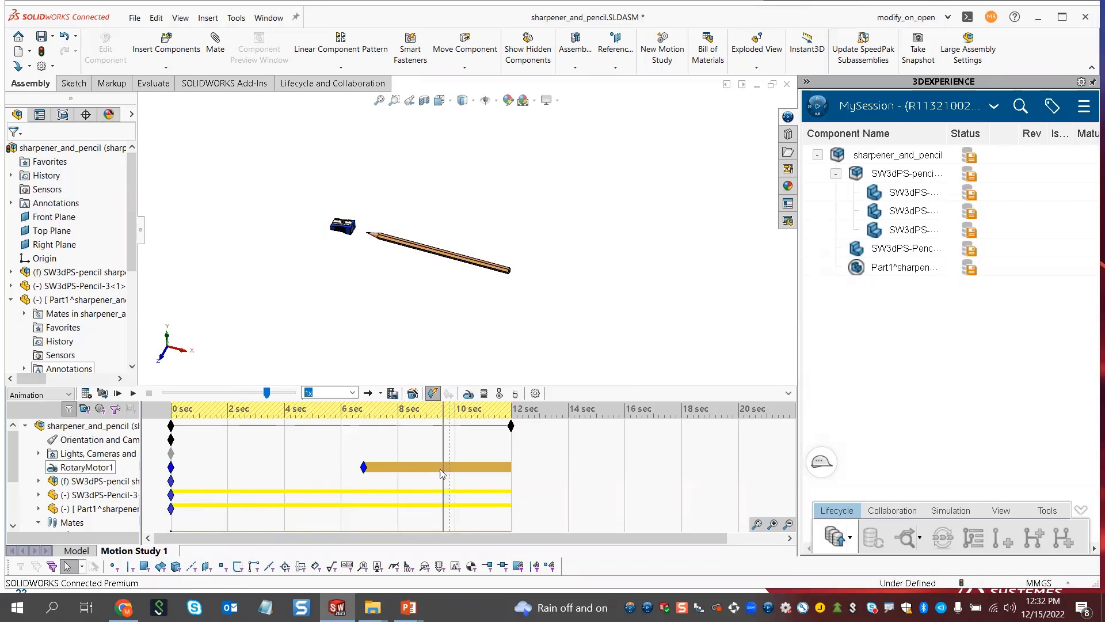
pyautogui.rightClick(104, 467)
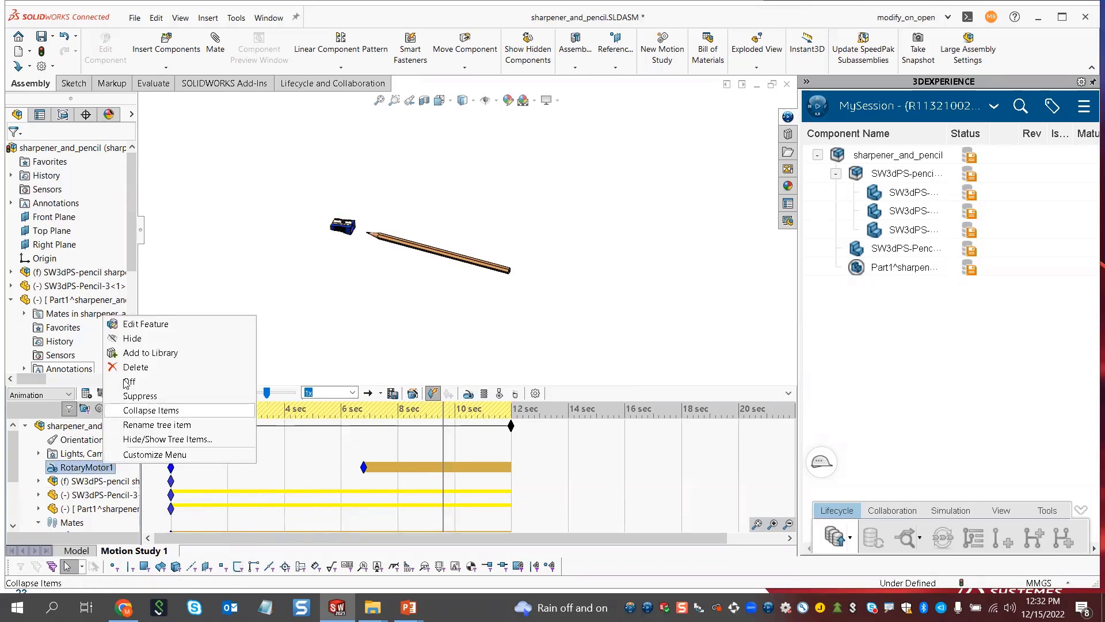
pyautogui.click(144, 382)
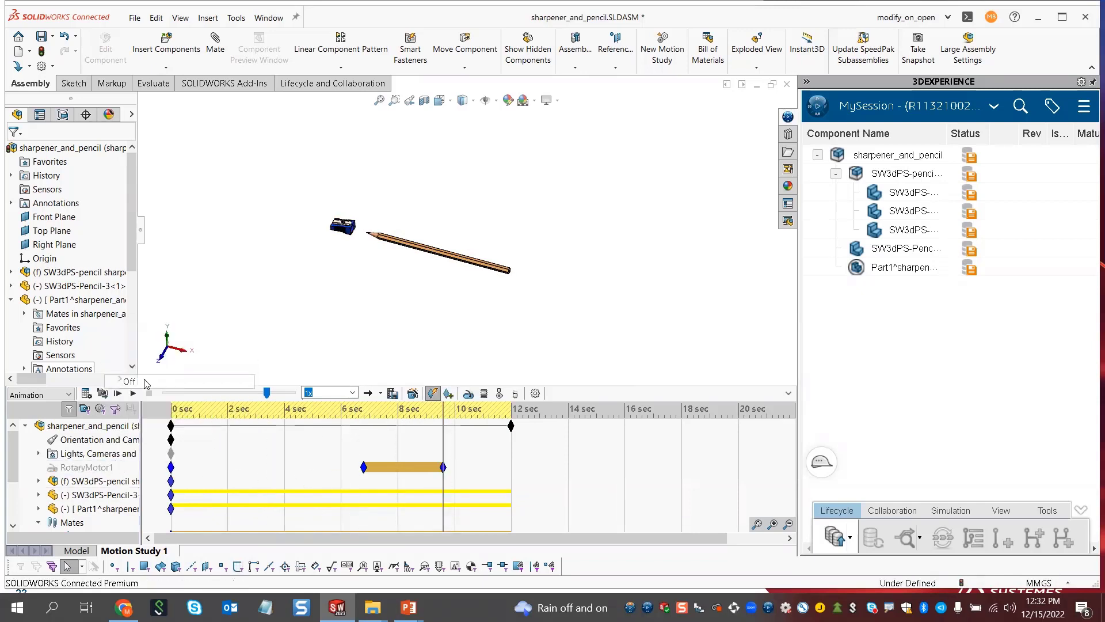
pyautogui.rightClick(444, 468)
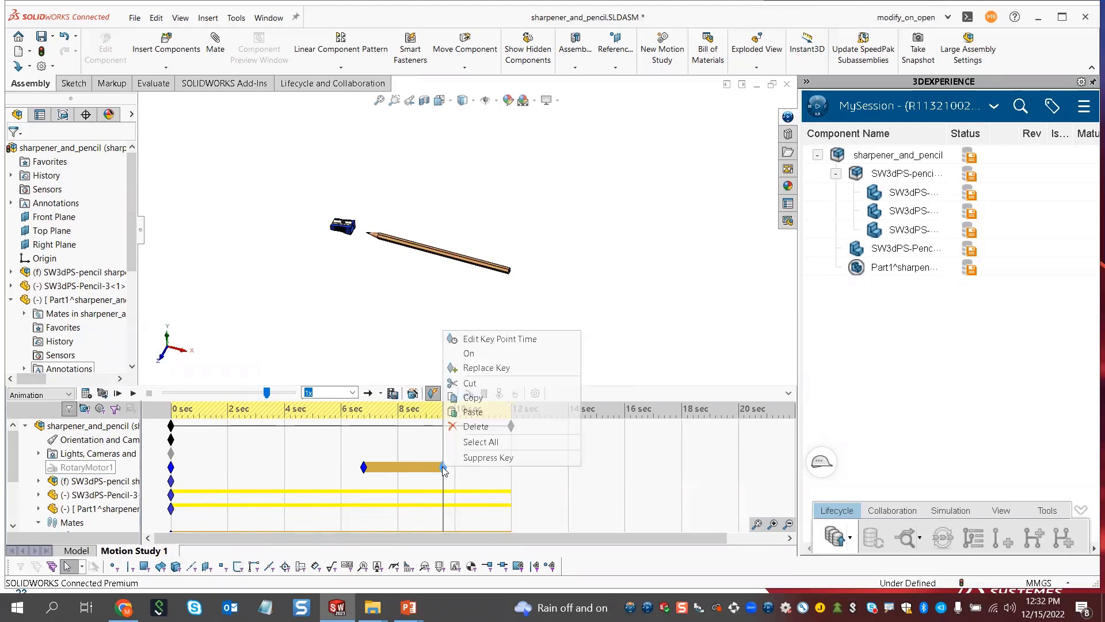
pyautogui.click(499, 340)
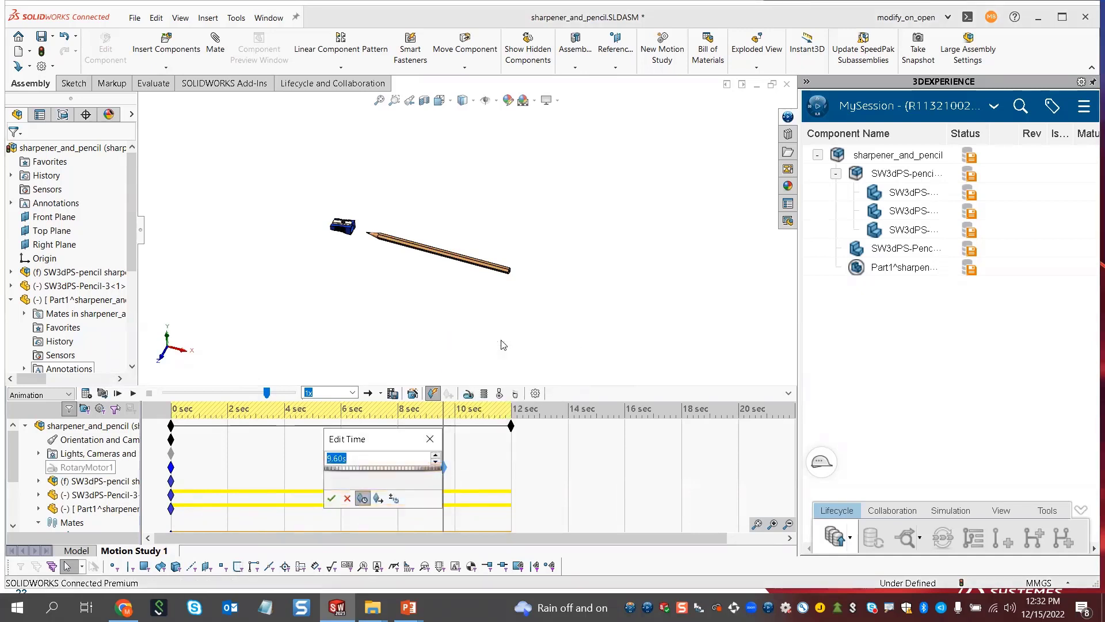
pyautogui.click(331, 498)
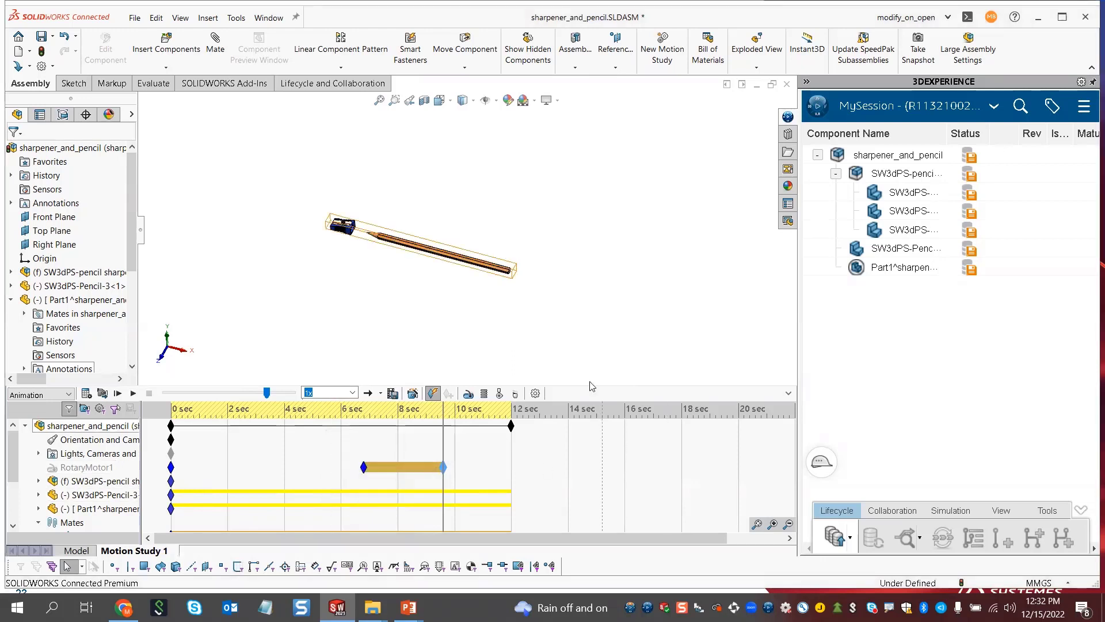
# Calculate the motion study and watch the pencil close up
pyautogui.scroll(-2, 460, 275)
pyautogui.scroll(-3, 458, 277)
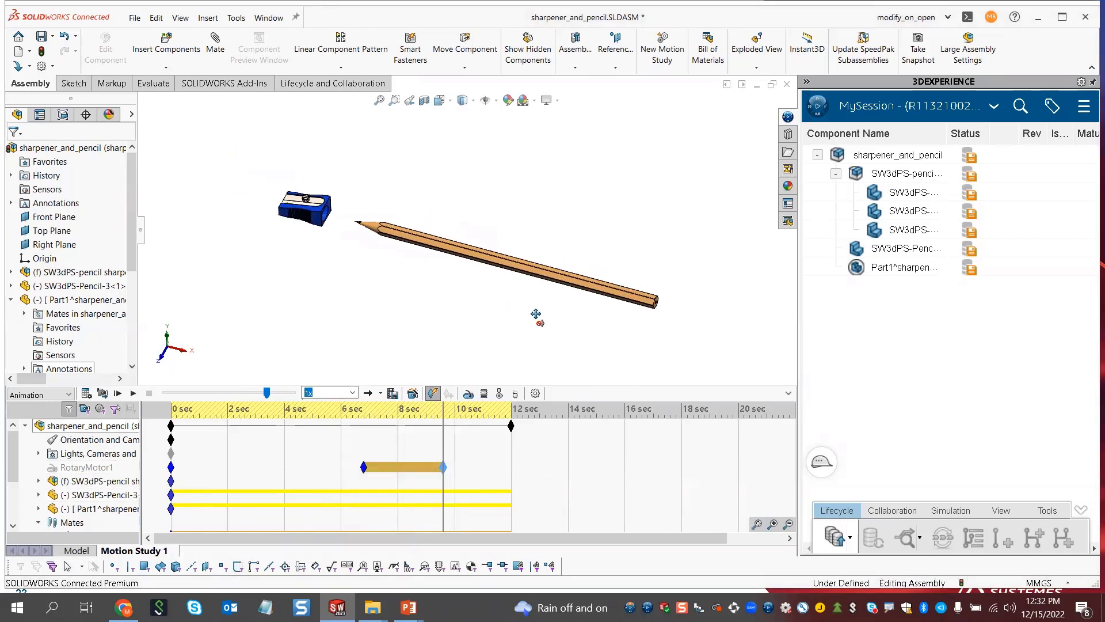
pyautogui.click(87, 393)
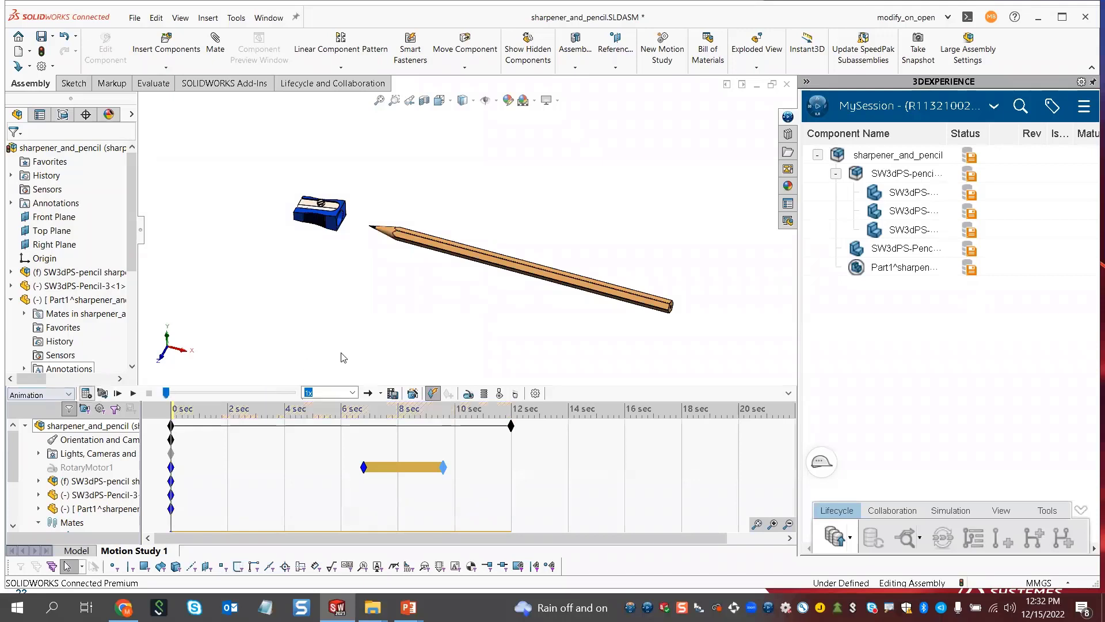
pyautogui.scroll(-4, 374, 222)
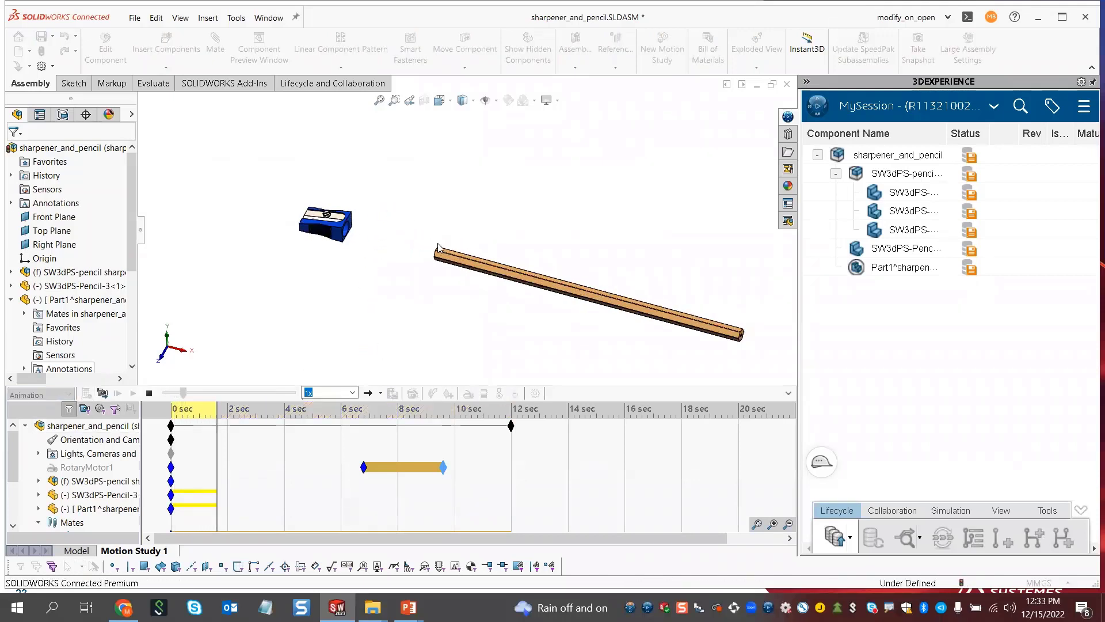
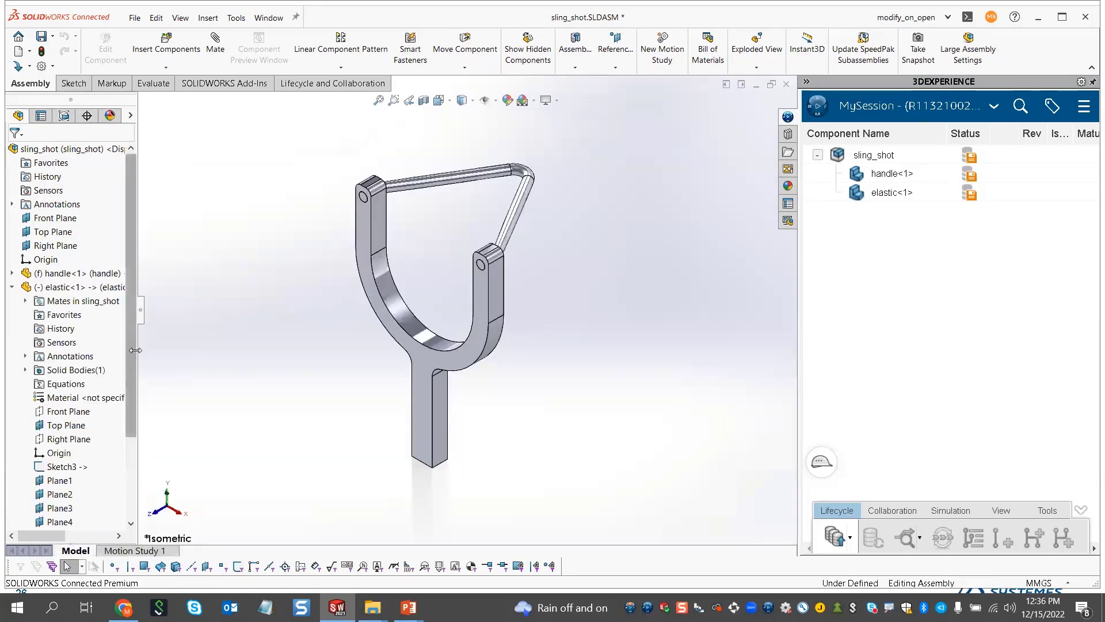
# Examine the sling_shot assembly's mates and the Distance1 mate between the elastic and the handle
pyautogui.moveTo(285, 355); pyautogui.dragTo(286, 352)
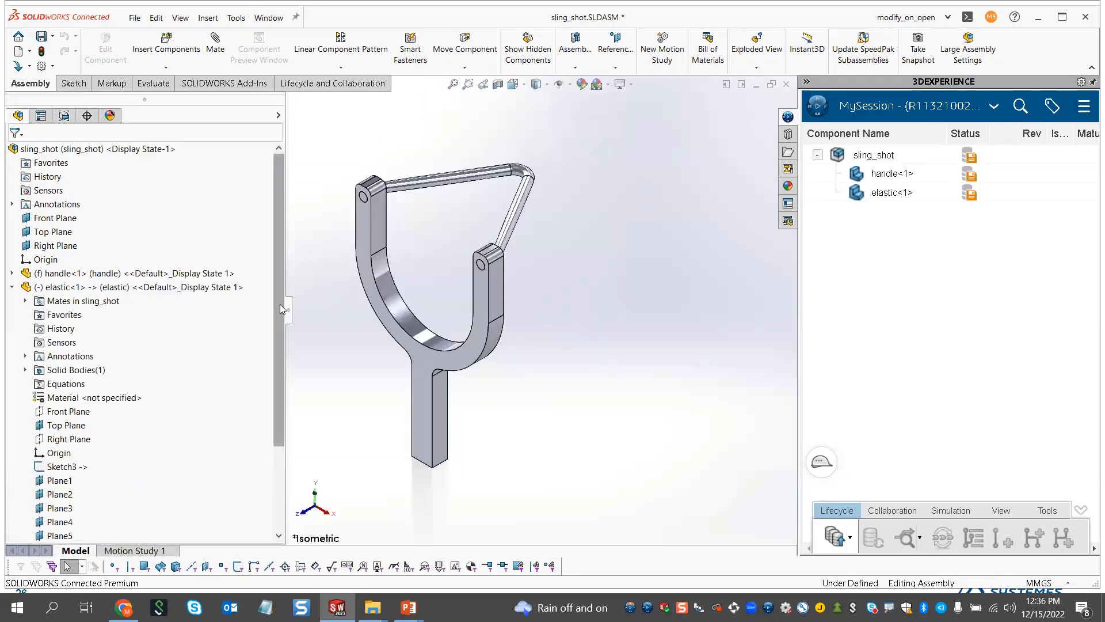
pyautogui.scroll(-3, 279, 304)
pyautogui.click(12, 521)
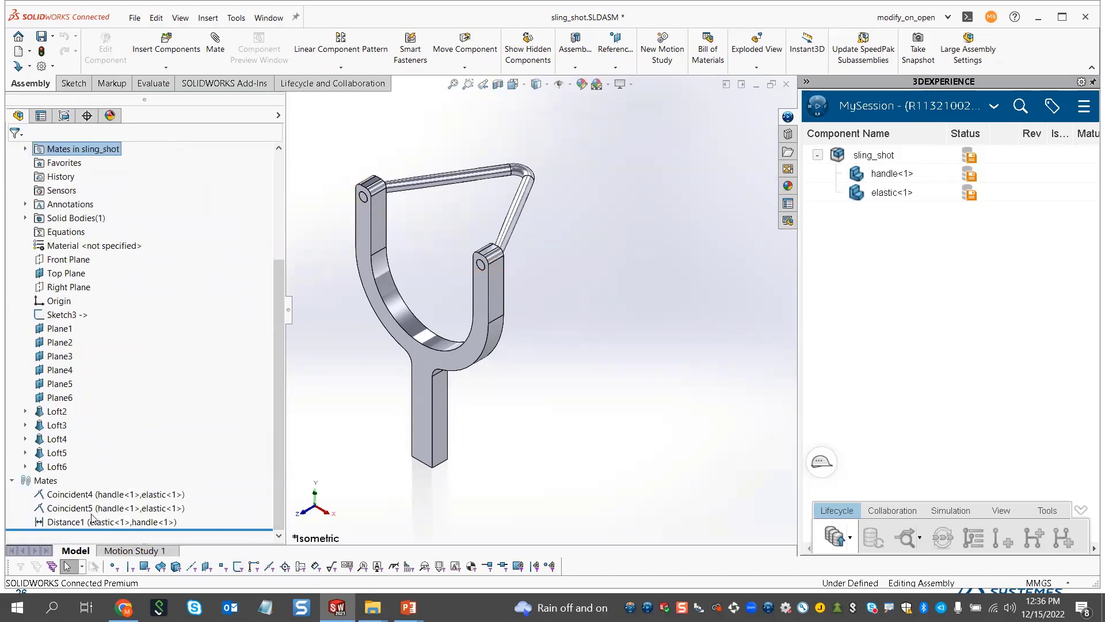
pyautogui.click(99, 522)
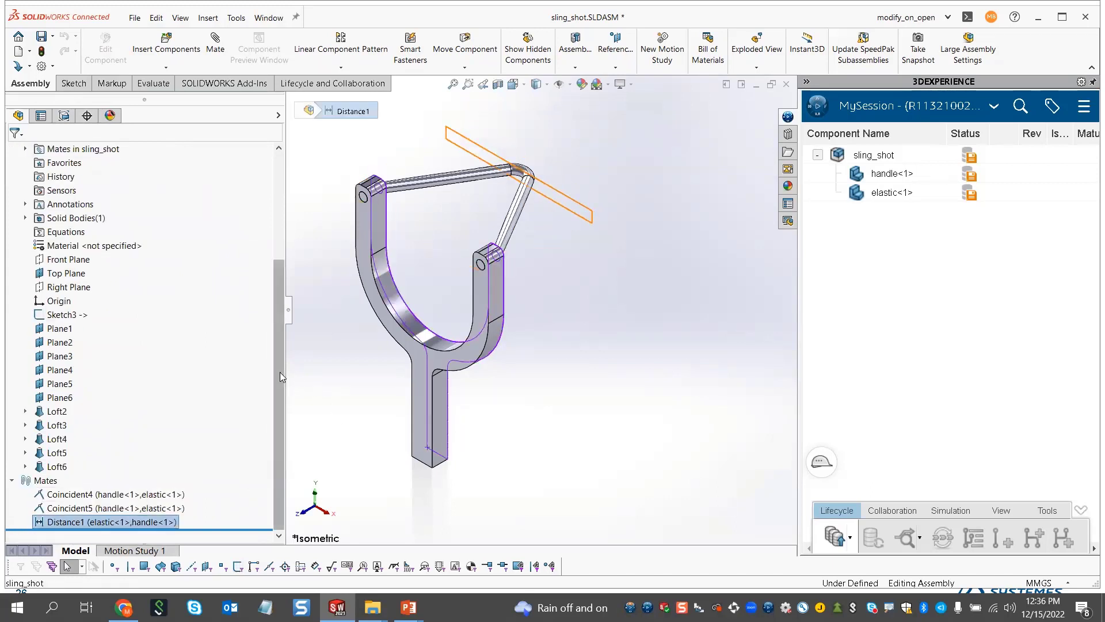
pyautogui.moveTo(280, 372); pyautogui.dragTo(283, 303)
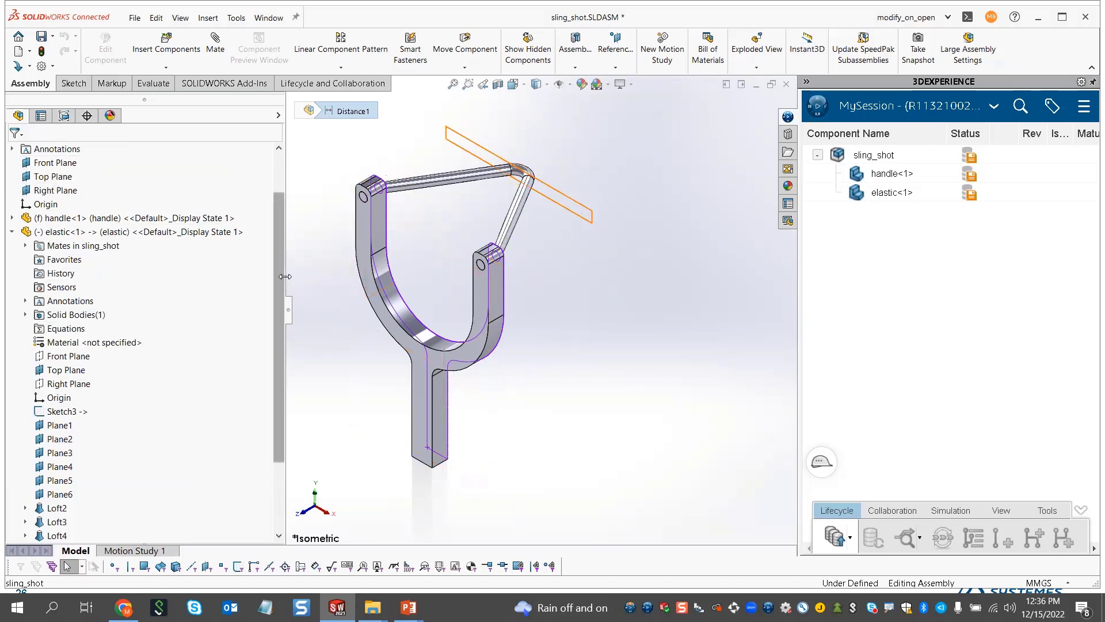
pyautogui.moveTo(279, 275); pyautogui.dragTo(277, 235)
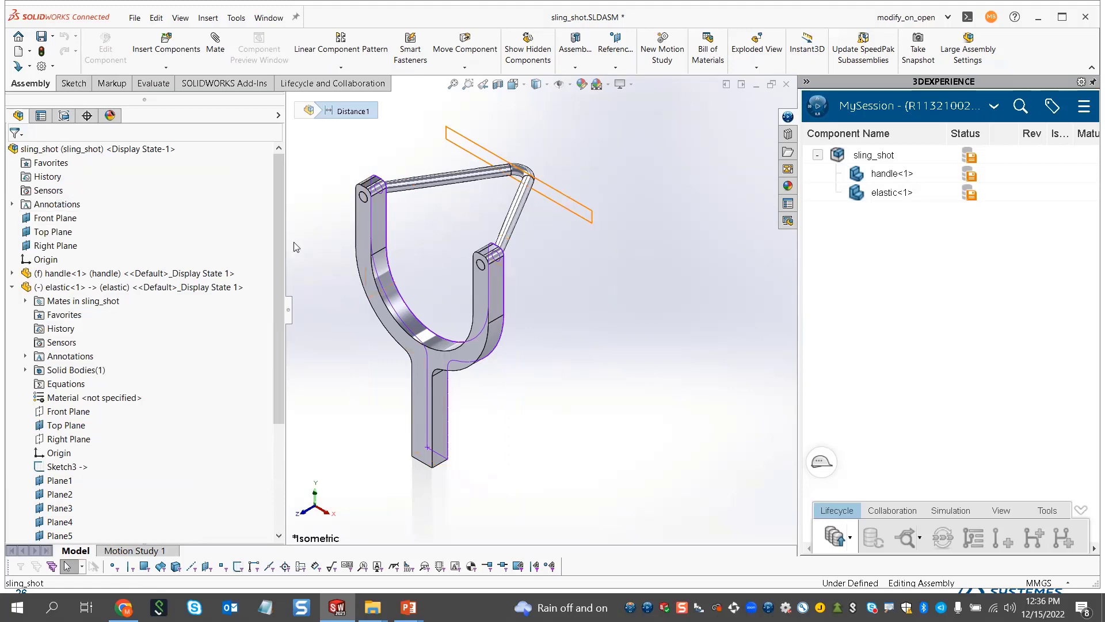
pyautogui.moveTo(276, 231); pyautogui.dragTo(277, 336)
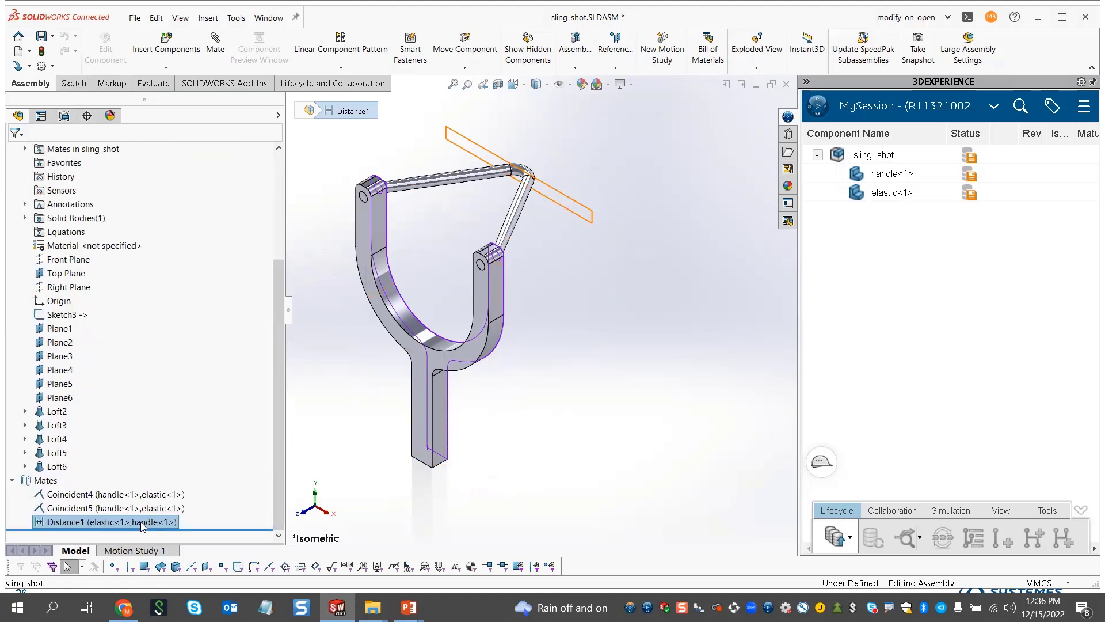
pyautogui.scroll(3, 157, 388)
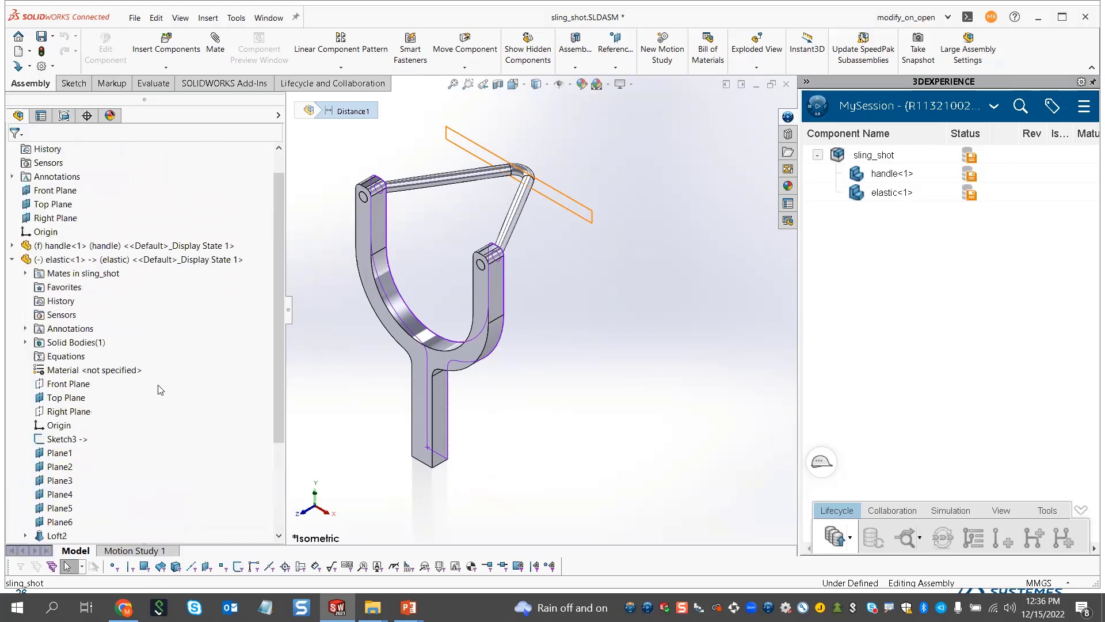
# Open the elastic part on its own and examine its Top Plane and Sketch3
pyautogui.rightClick(148, 260)
pyautogui.click(143, 166)
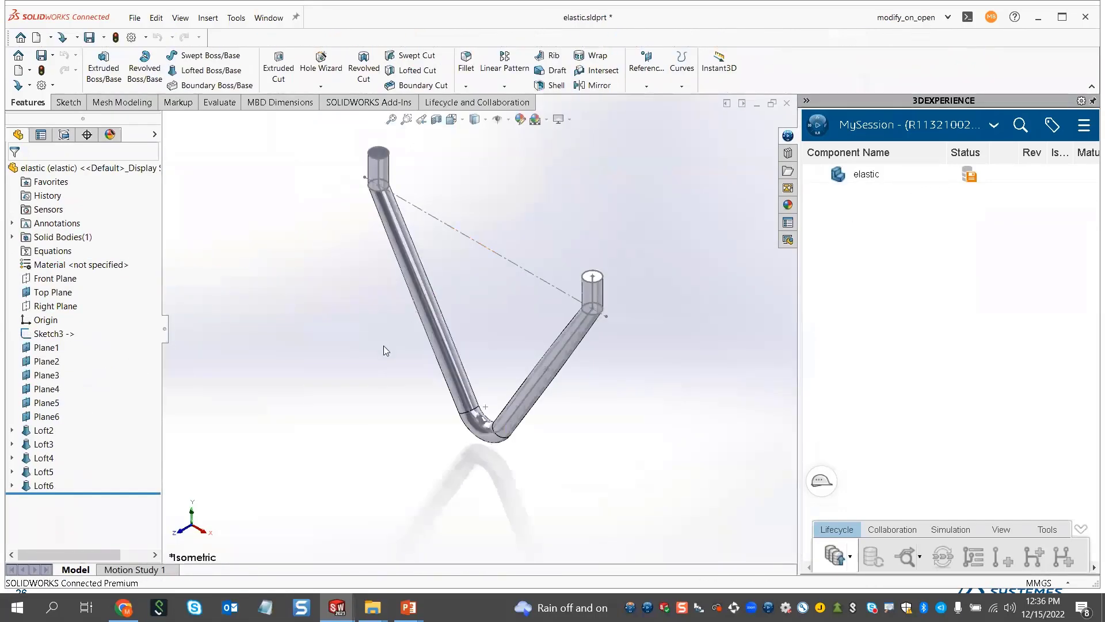
pyautogui.moveTo(383, 346); pyautogui.dragTo(380, 268, button='middle')
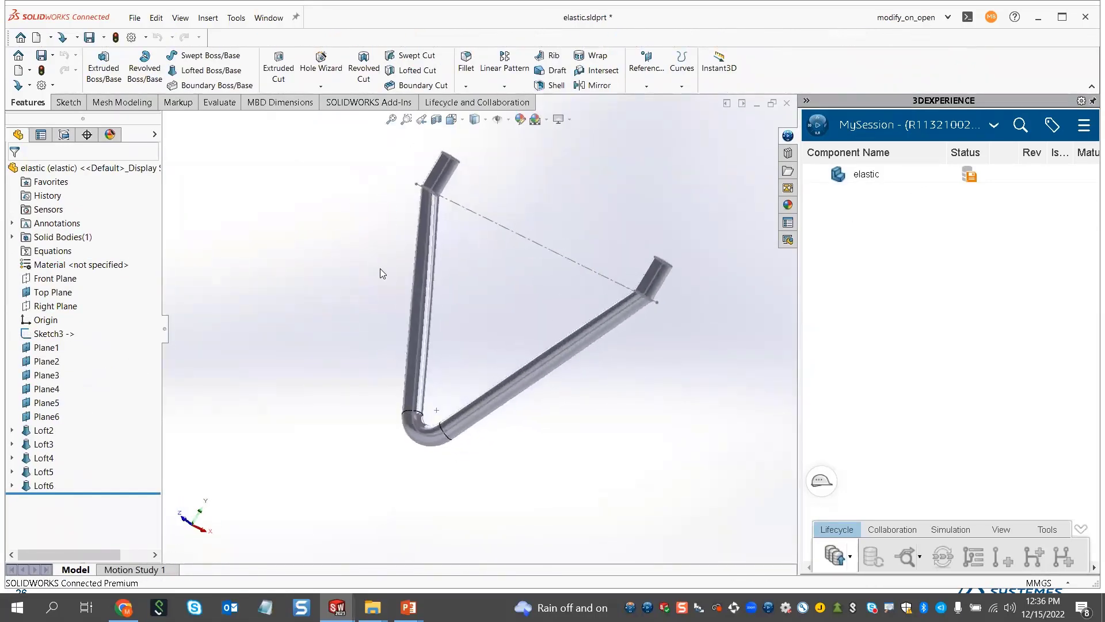
pyautogui.click(67, 293)
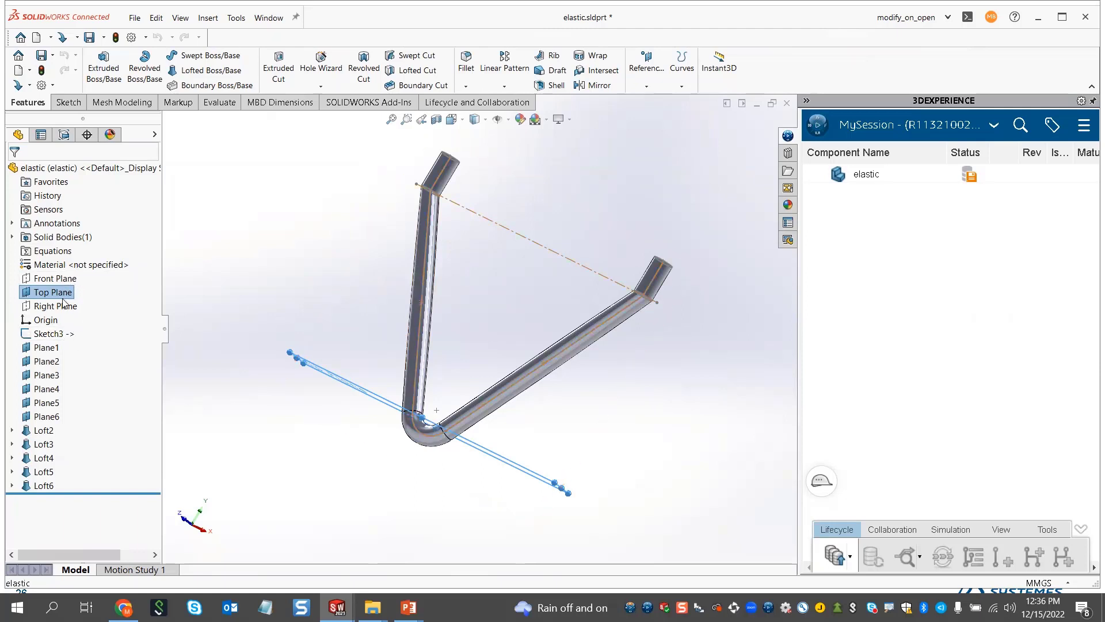
pyautogui.rightClick(58, 337)
pyautogui.click(265, 298)
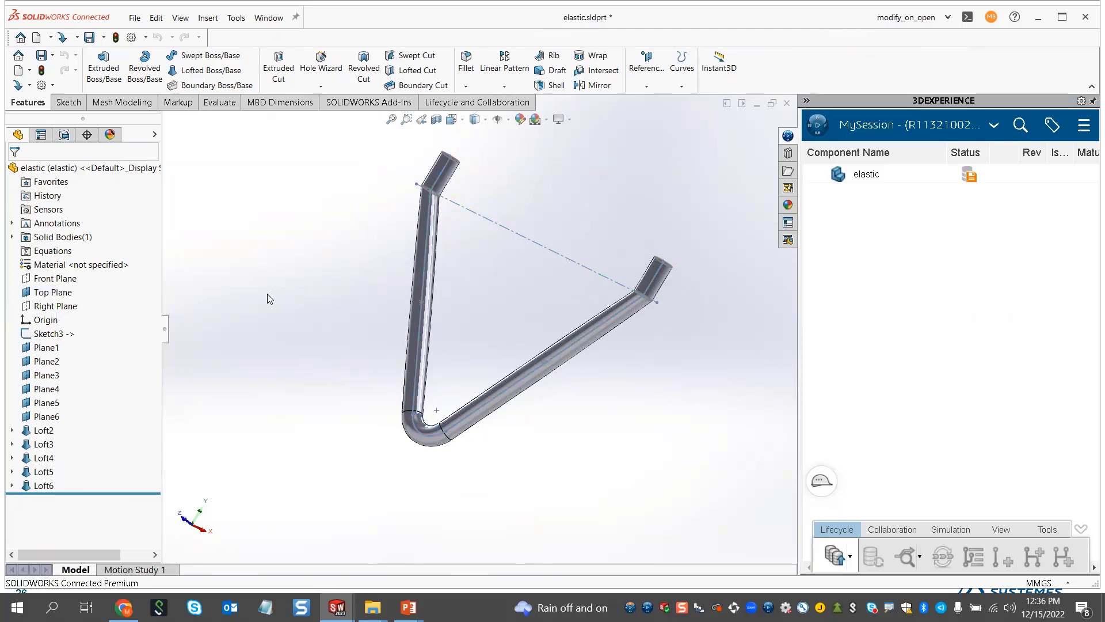
# Open the elastic's Sketch3 for editing, examine its dimensions and relations, and exit discarding any changes
pyautogui.click(53, 340)
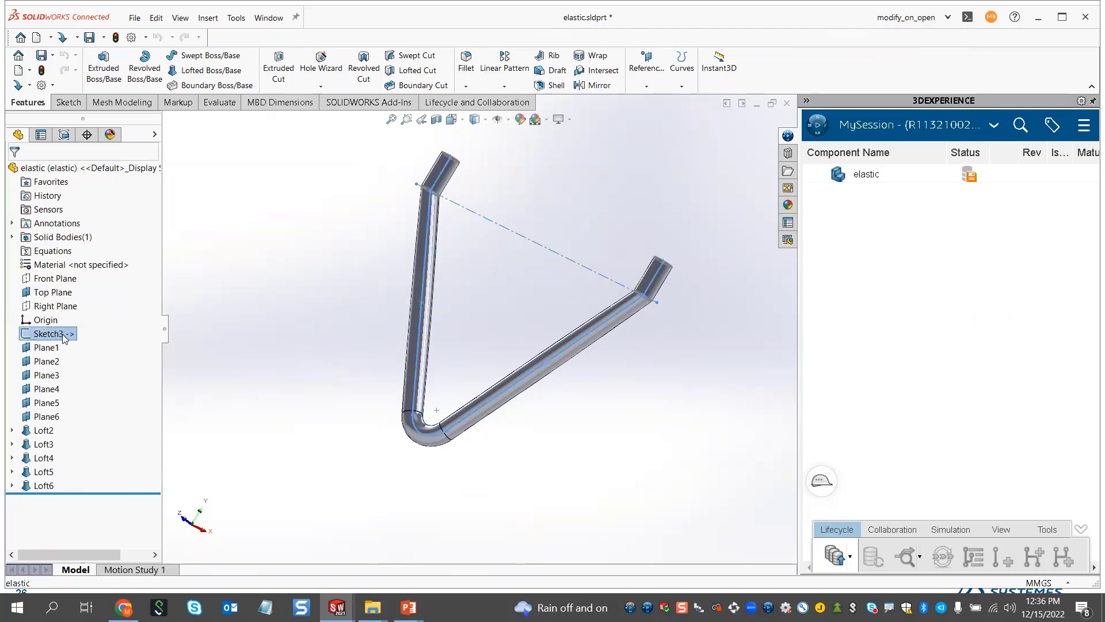
pyautogui.rightClick(64, 339)
pyautogui.click(73, 305)
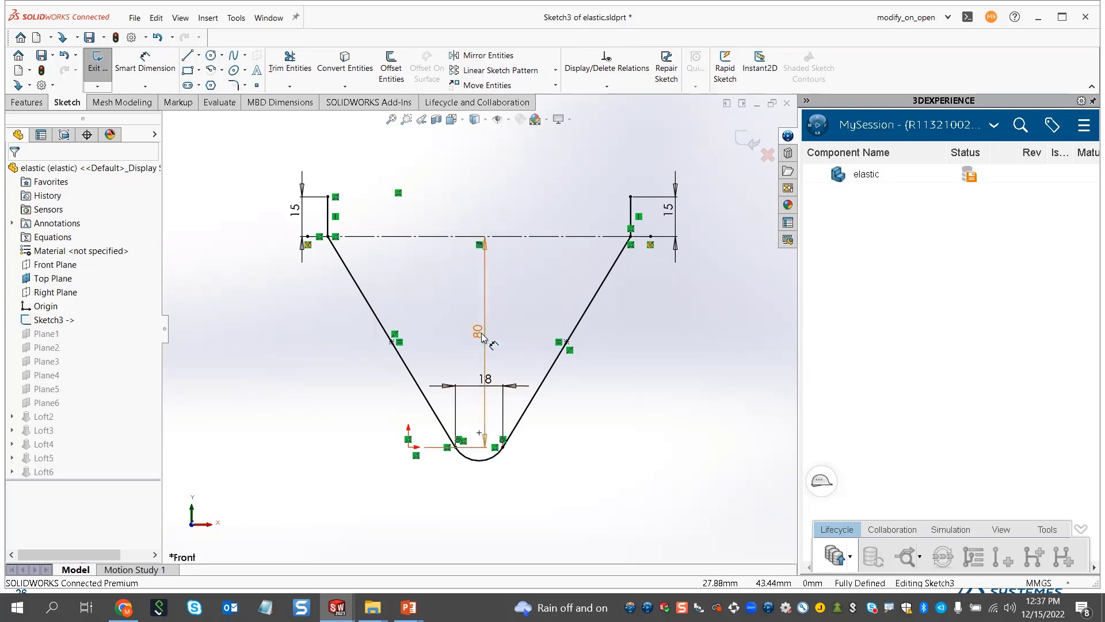
pyautogui.click(768, 156)
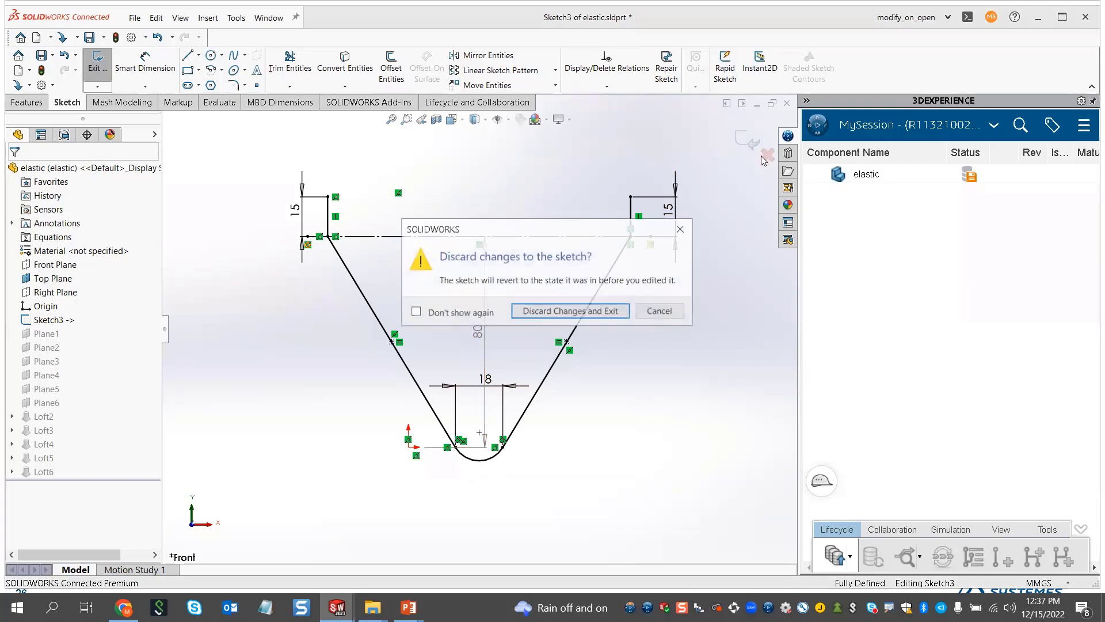
pyautogui.click(533, 312)
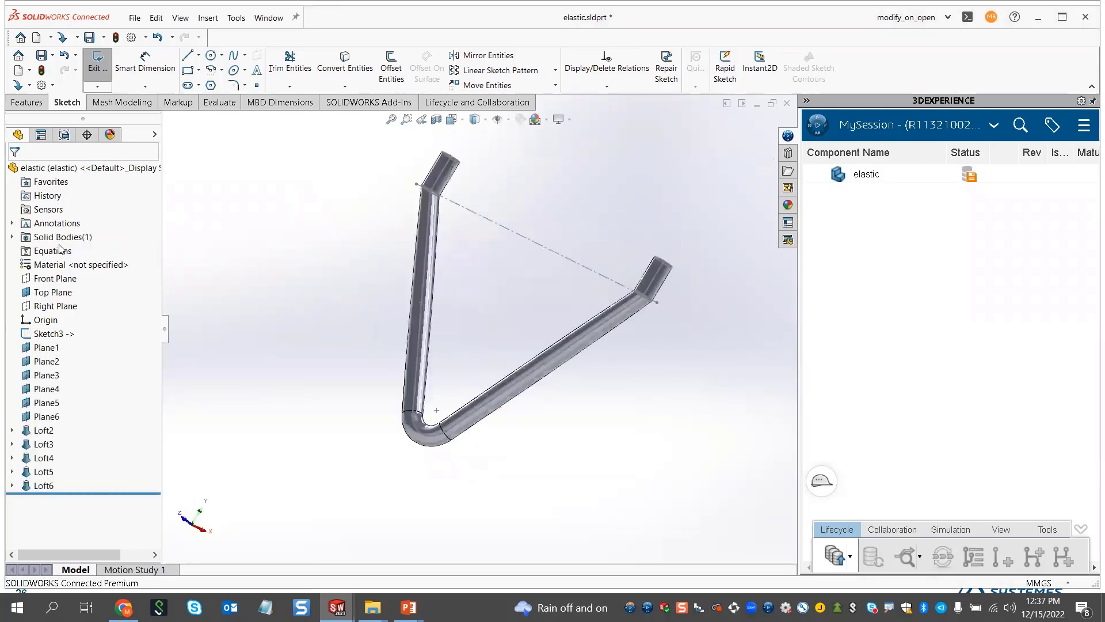
# Examine the elastic part's equations that link the Sketch8 and Sketch9 dimensions to Sketch3, and close them without changes
pyautogui.rightClick(53, 250)
pyautogui.click(101, 257)
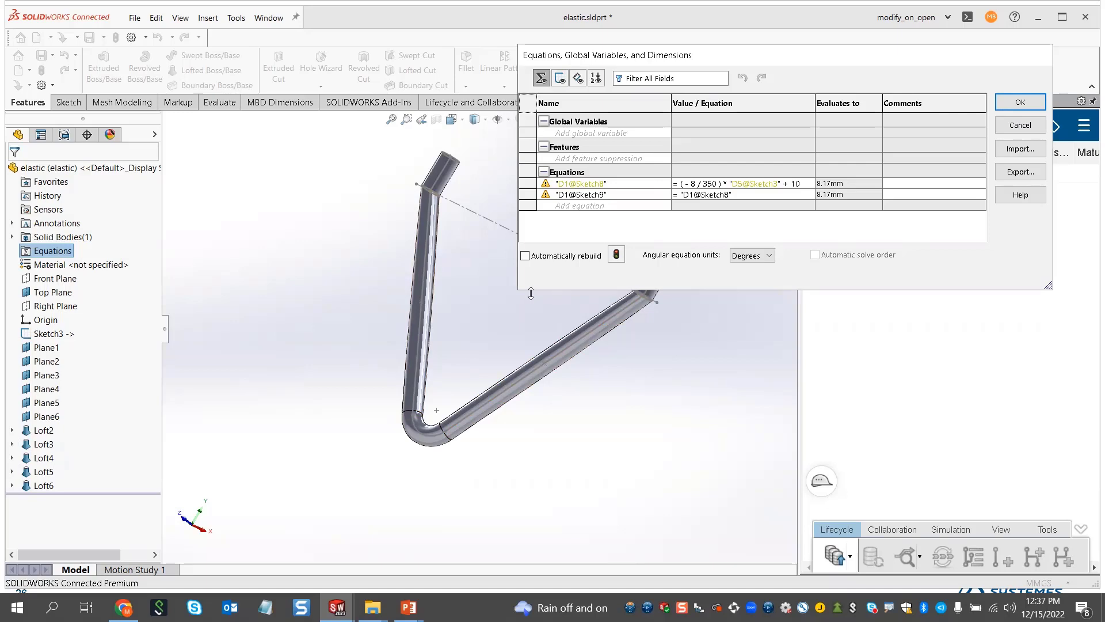
pyautogui.click(1020, 124)
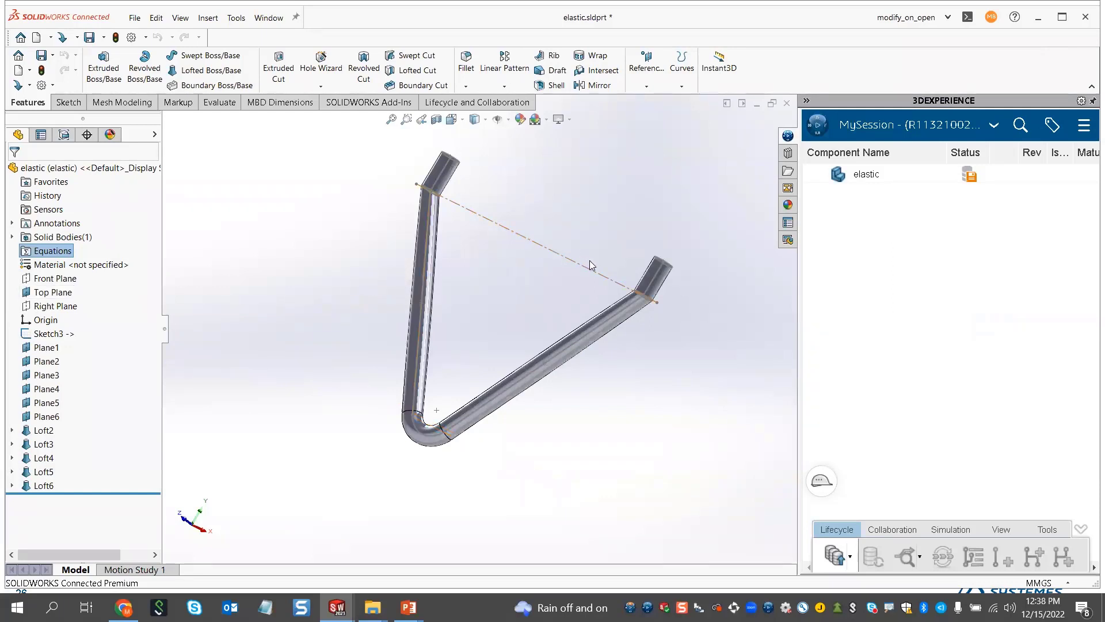
# Switch to the sling_shot assembly without rebuilding it and orient the view to show the elastic stretched off the handle
pyautogui.click(274, 18)
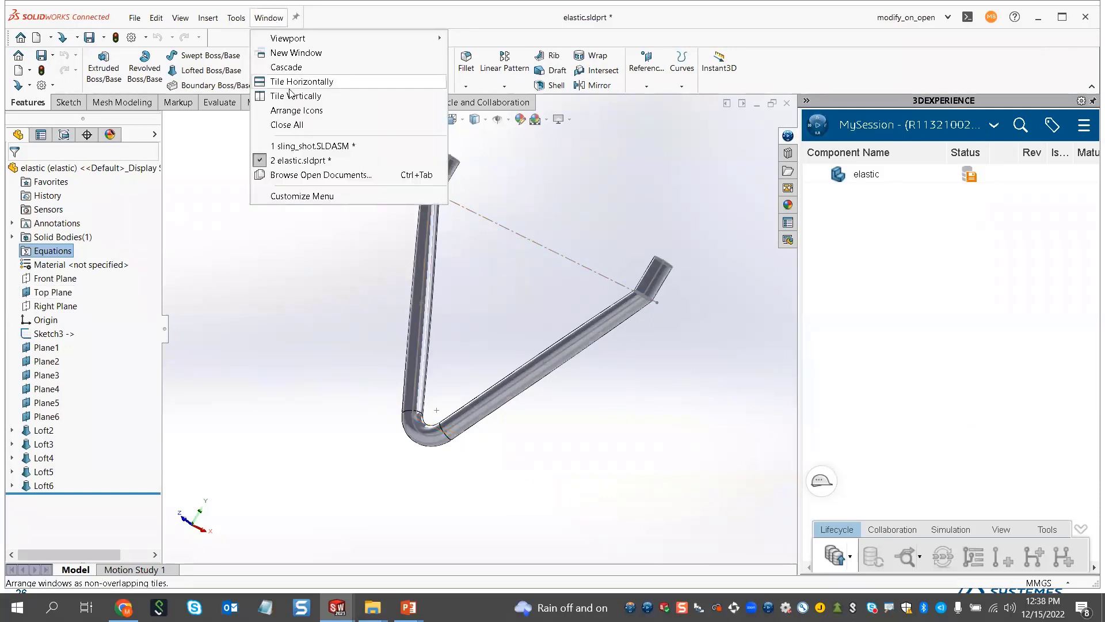
pyautogui.click(424, 146)
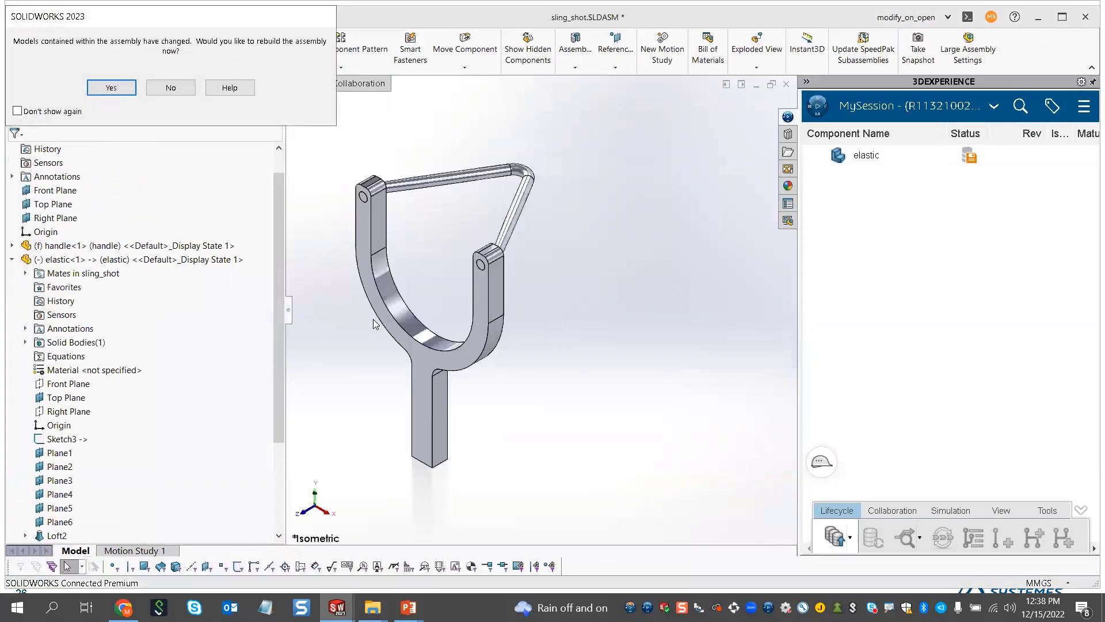
pyautogui.click(167, 89)
pyautogui.moveTo(476, 223); pyautogui.dragTo(339, 258, button='middle')
pyautogui.click(333, 261)
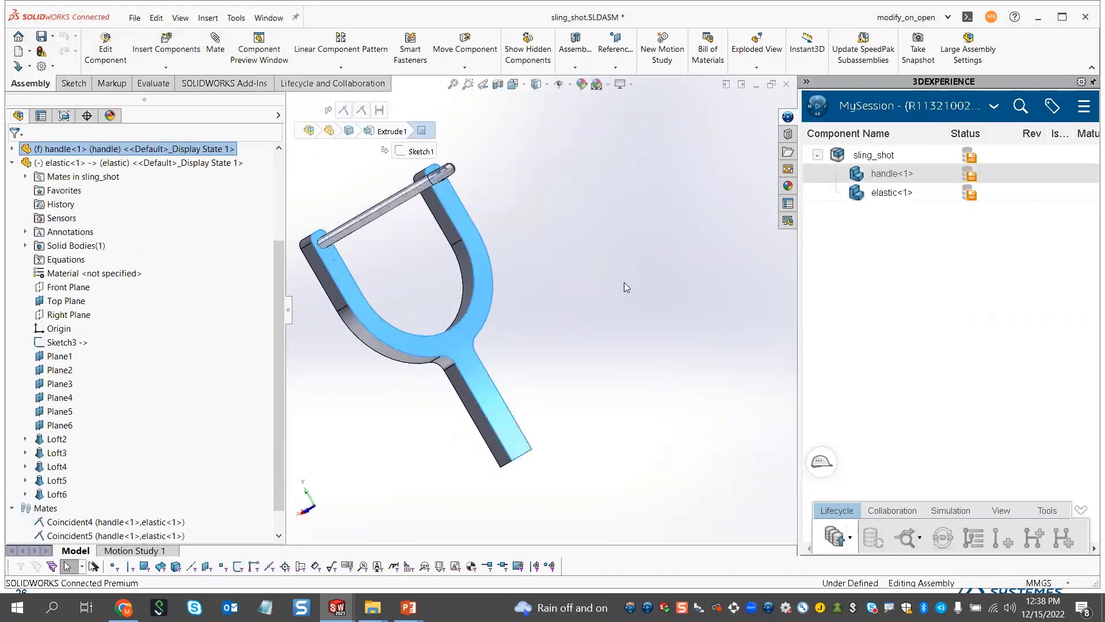
pyautogui.click(630, 243)
pyautogui.moveTo(630, 243); pyautogui.dragTo(653, 297, button='middle')
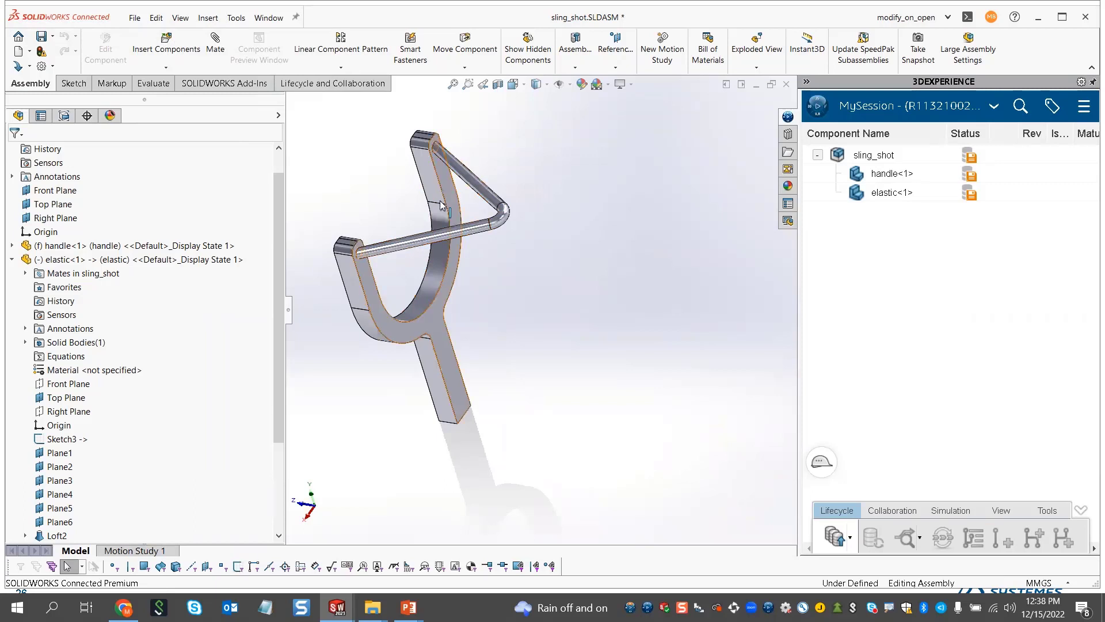
# Open Motion Study 1 of the slingshot and play the animation from the start to watch the elastic stretch
pyautogui.click(151, 549)
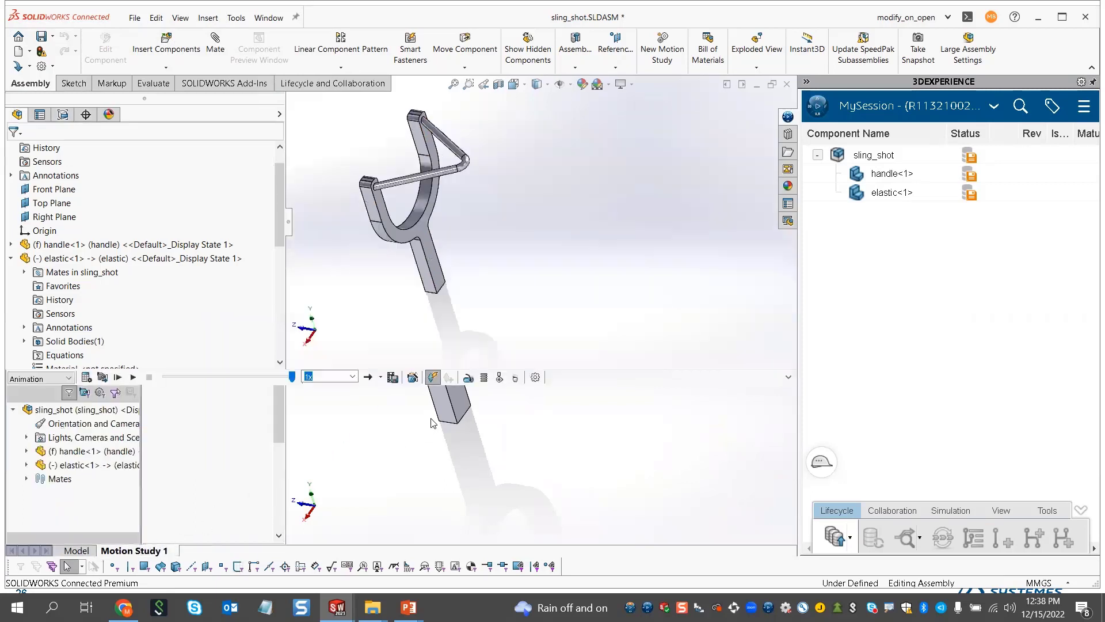
pyautogui.scroll(3, 503, 349)
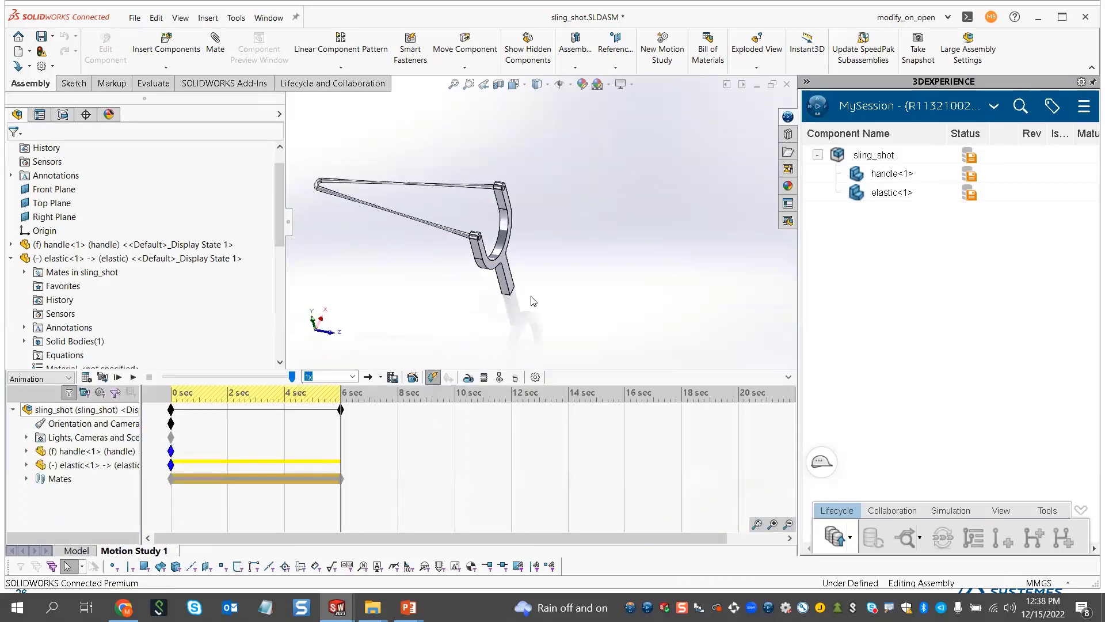
pyautogui.scroll(-4, 550, 293)
pyautogui.keyDown('ctrl'); pyautogui.moveTo(628, 255); pyautogui.dragTo(681, 285, button='middle'); pyautogui.keyUp('ctrl')
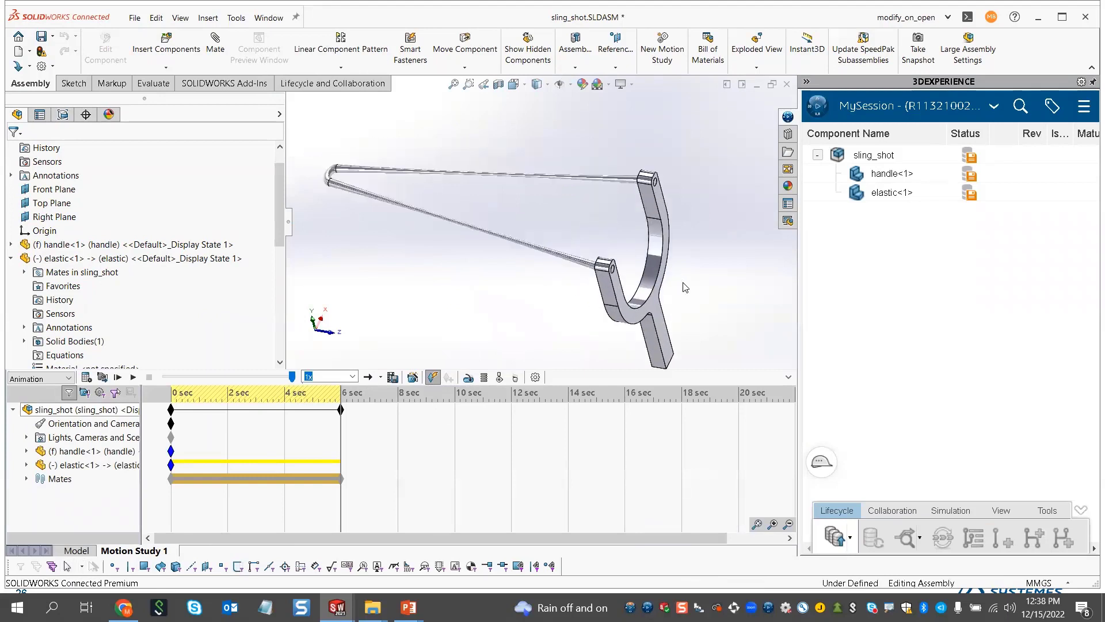
pyautogui.click(118, 377)
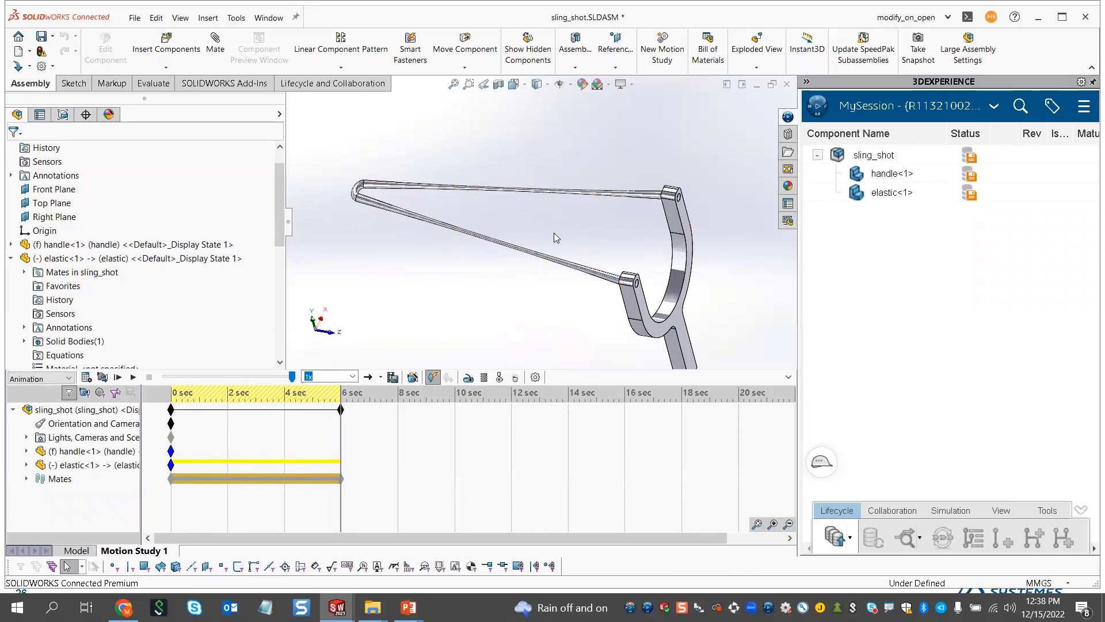
pyautogui.keyDown('ctrl'); pyautogui.moveTo(554, 235); pyautogui.dragTo(549, 202, button='middle'); pyautogui.keyUp('ctrl')
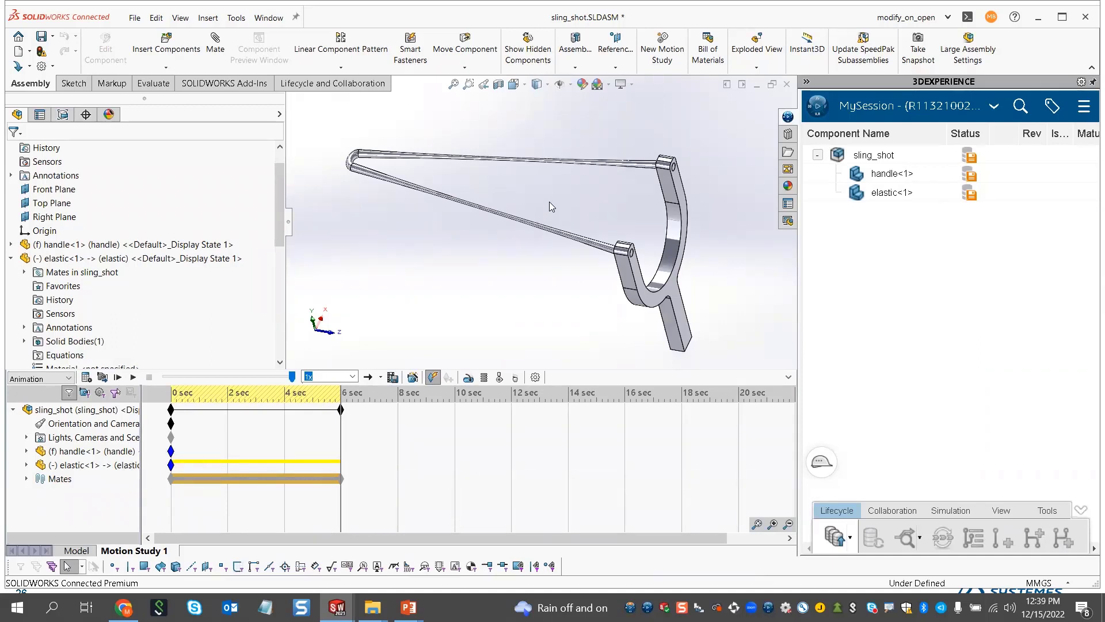
pyautogui.click(203, 457)
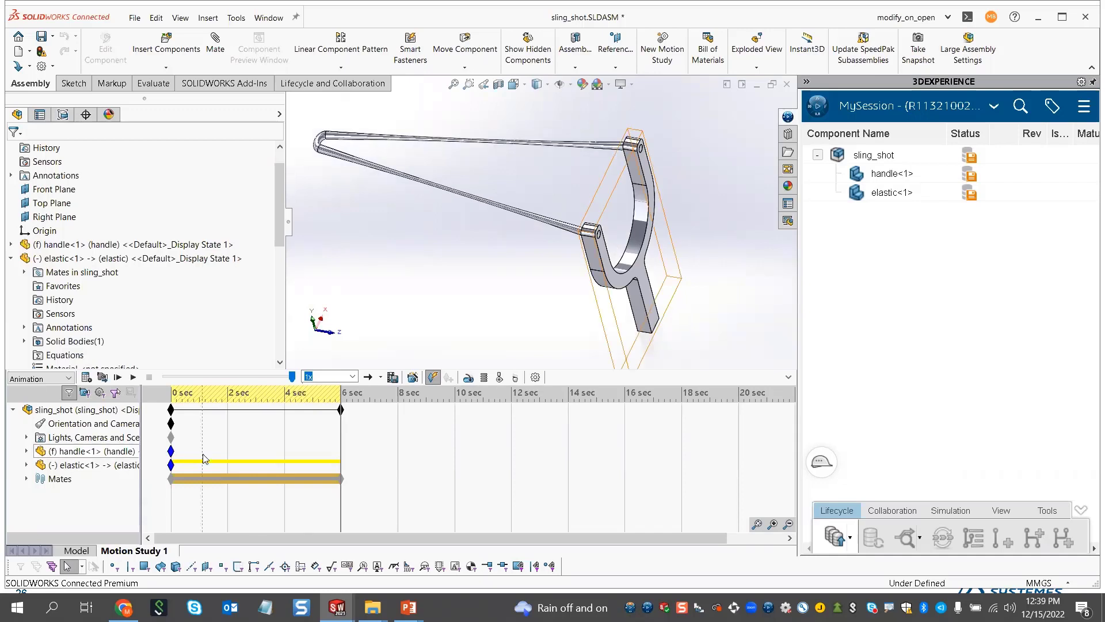